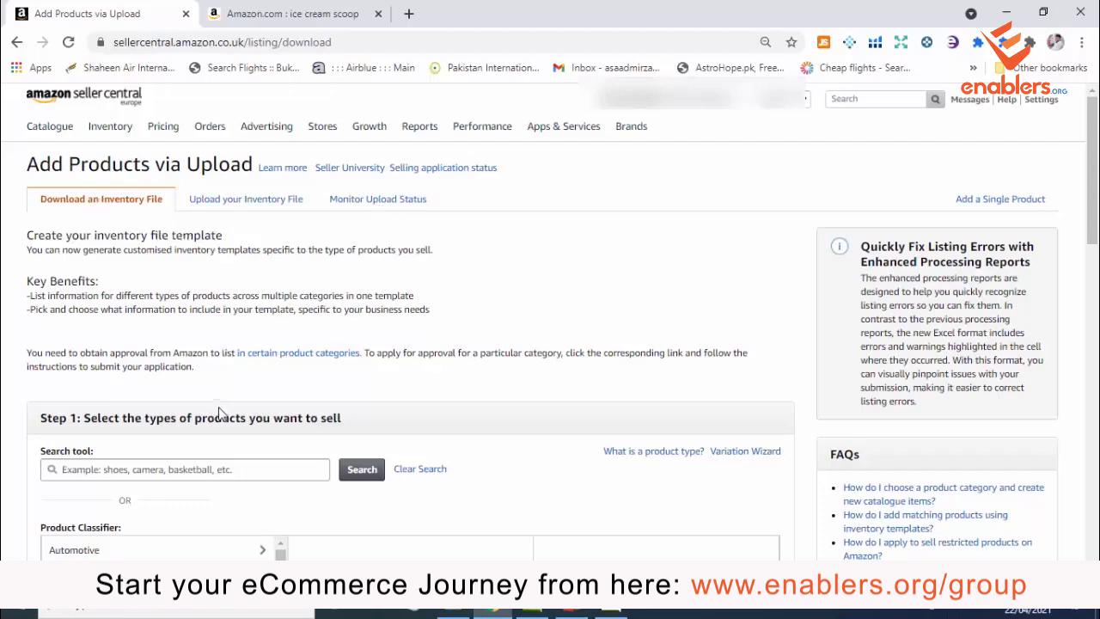
Search the product types for ICE CREAM SCOOP and add the KITCHEN type Ice Cream Scoops to the selected products.
scroll(1091, 215, "down", 2)
scroll(1092, 215, "down", 2)
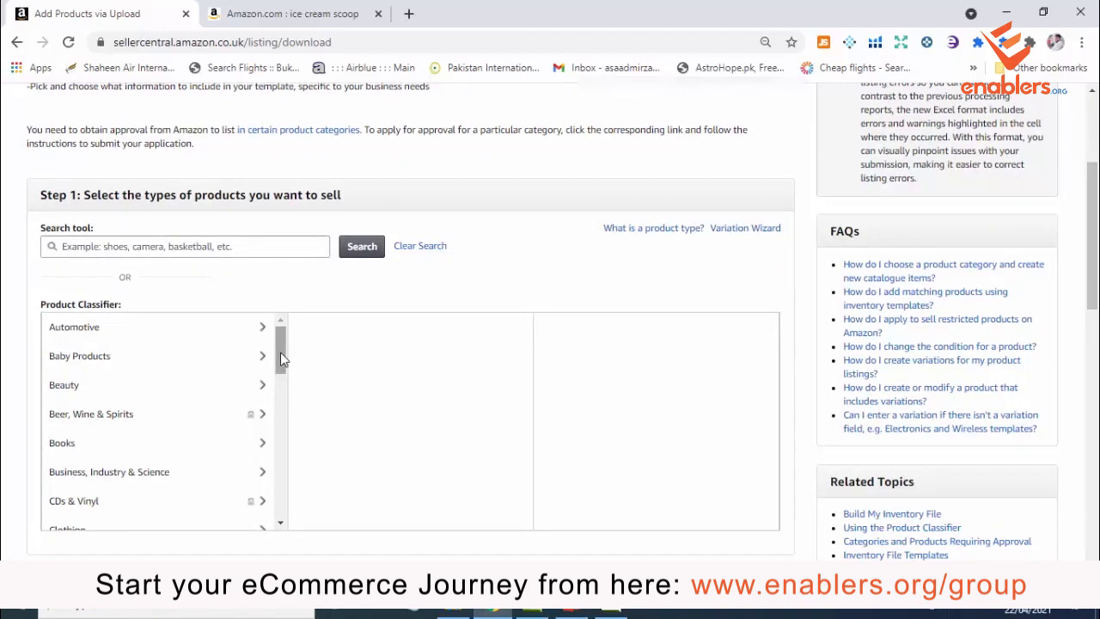
left_click_drag(281, 352, 275, 425)
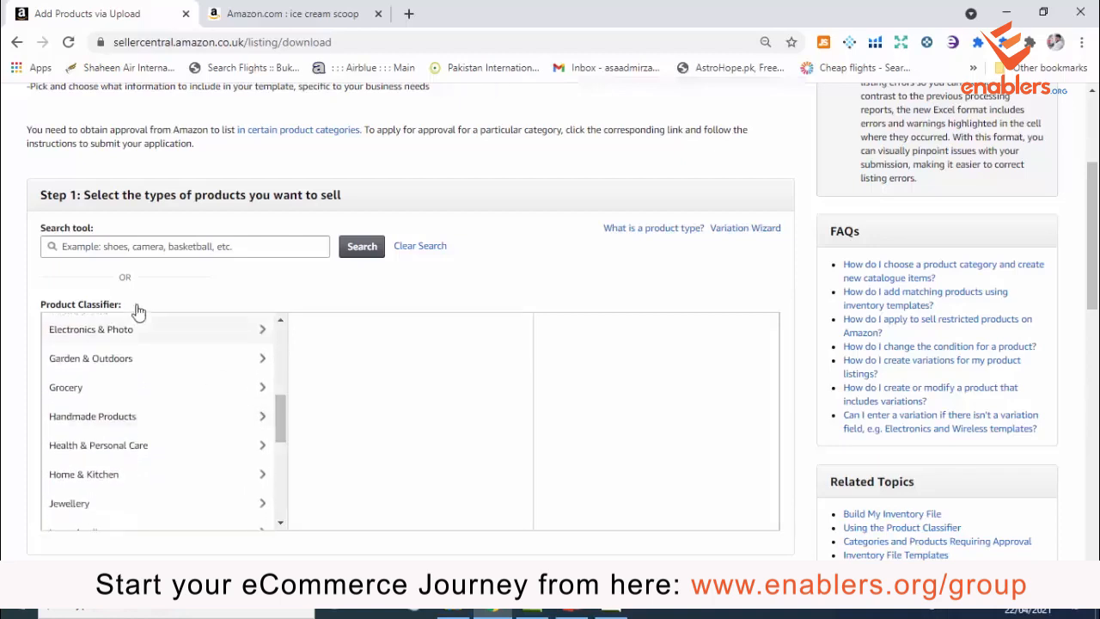
left_click(129, 246)
type("ice")
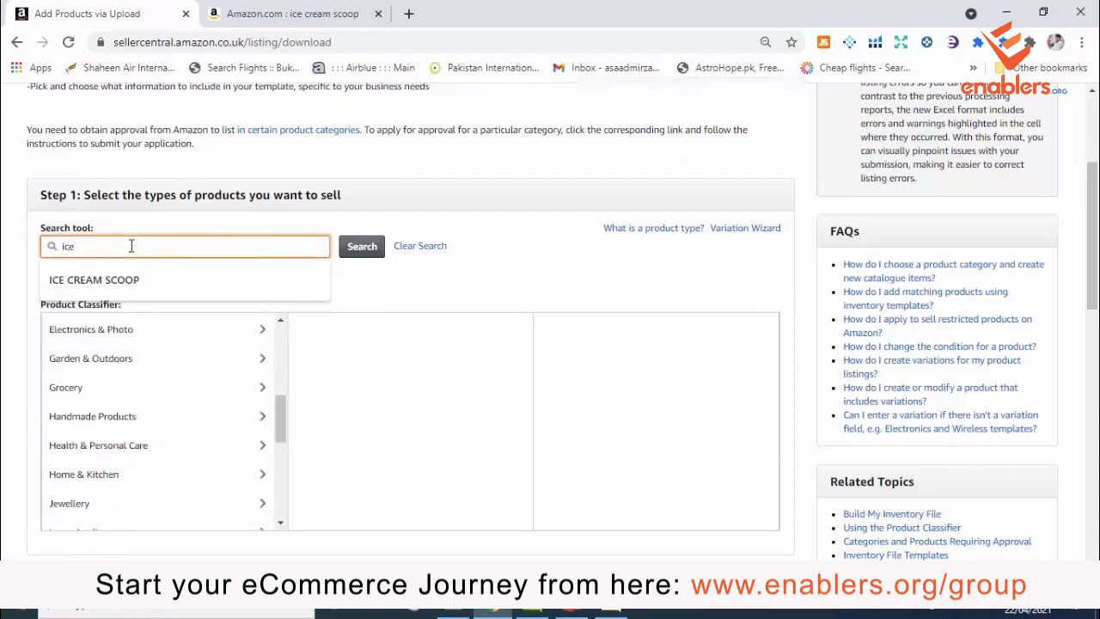
left_click(177, 273)
left_click(361, 249)
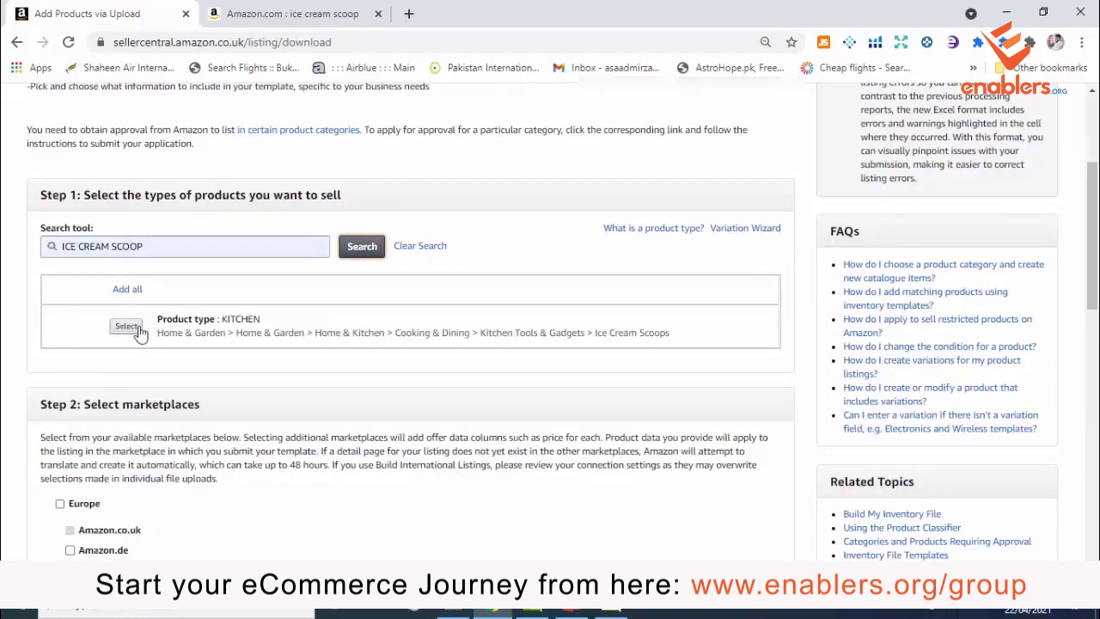
left_click(138, 330)
Search the product types for "jump rope" and add Skipping Ropes to the selected products.
left_click(157, 245)
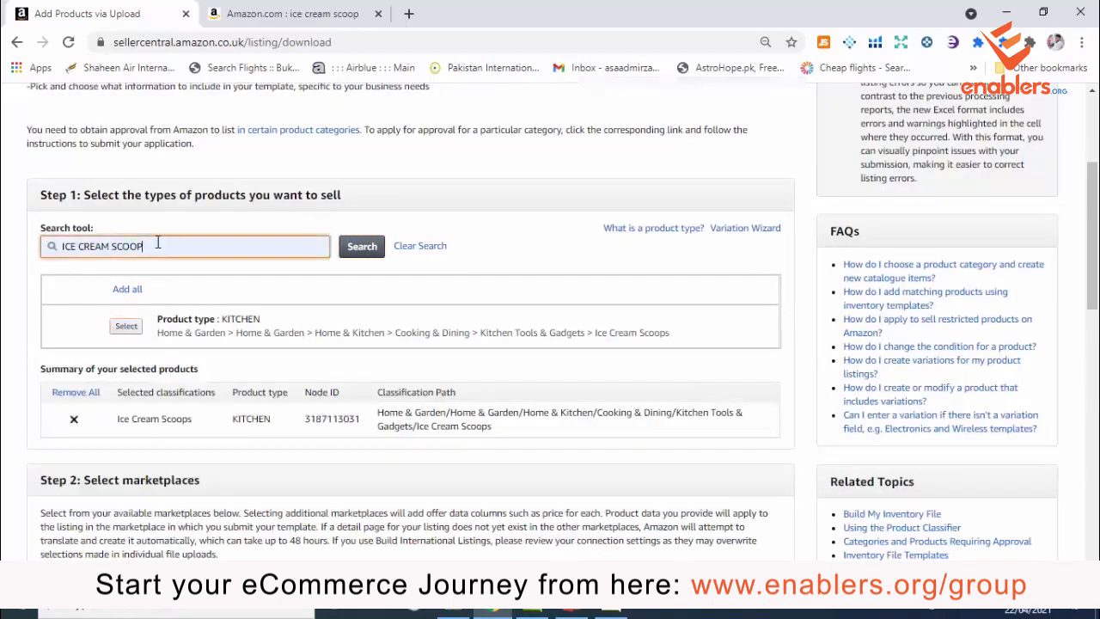
triple_click(158, 244)
type("jum")
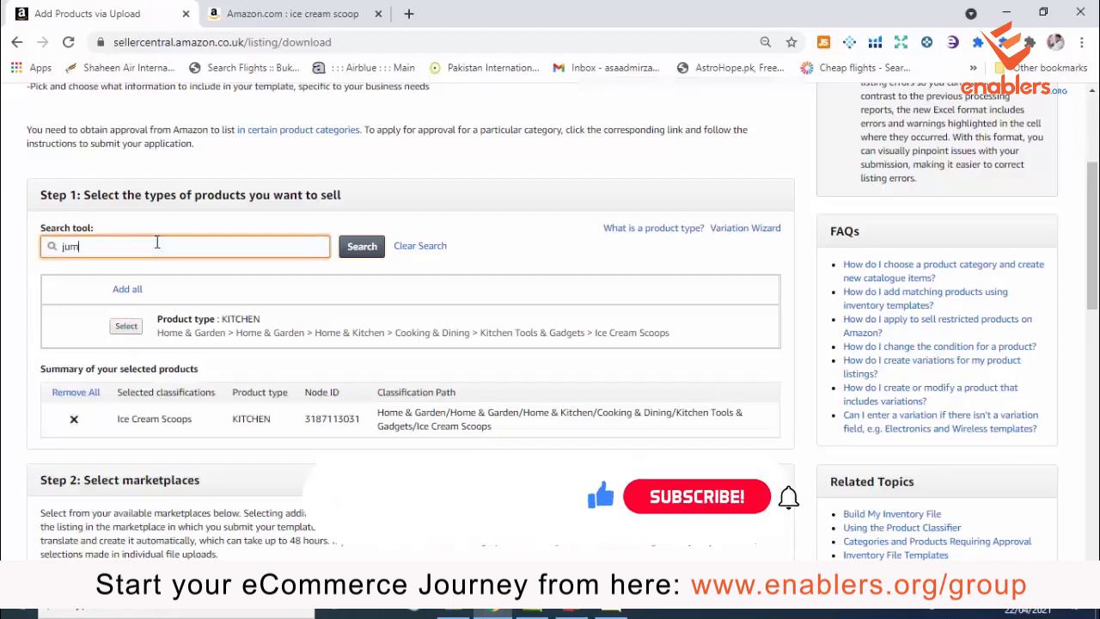
type("p rope")
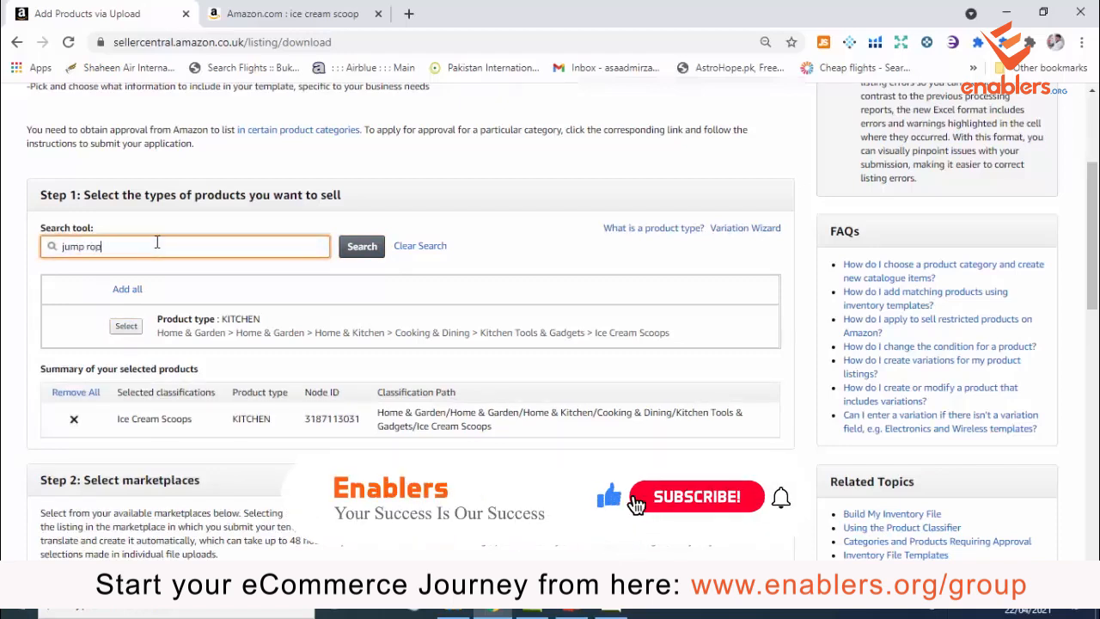
key("Return")
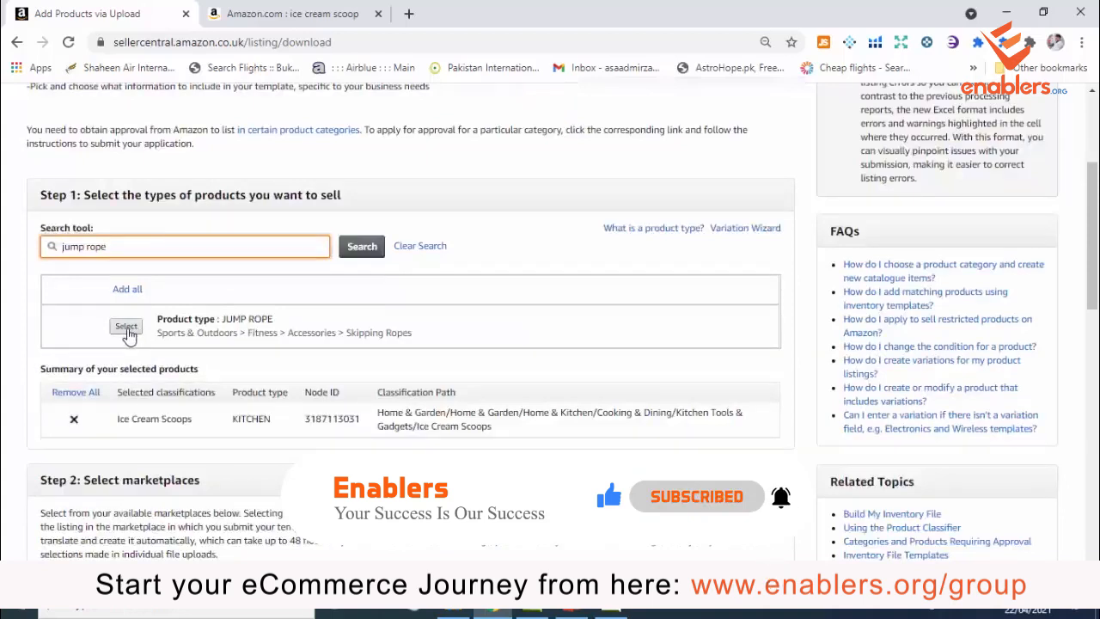
left_click(127, 329)
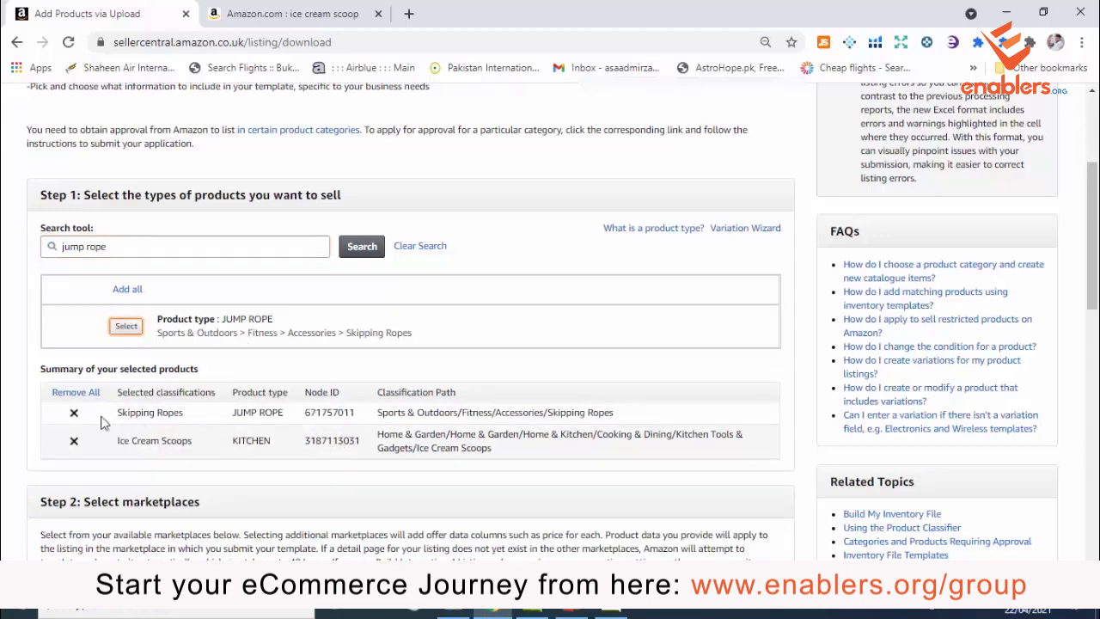
left_click_drag(115, 415, 196, 420)
left_click_drag(122, 441, 193, 445)
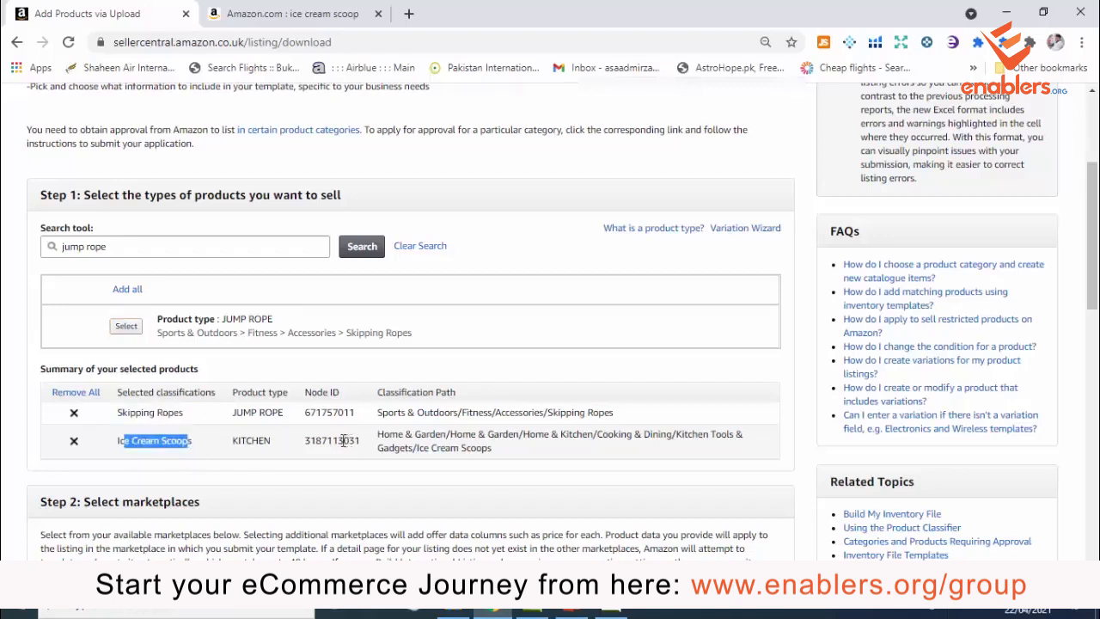
Set the template type to Custom mode so individual attribute groups can be chosen.
scroll(312, 418, "down", 6)
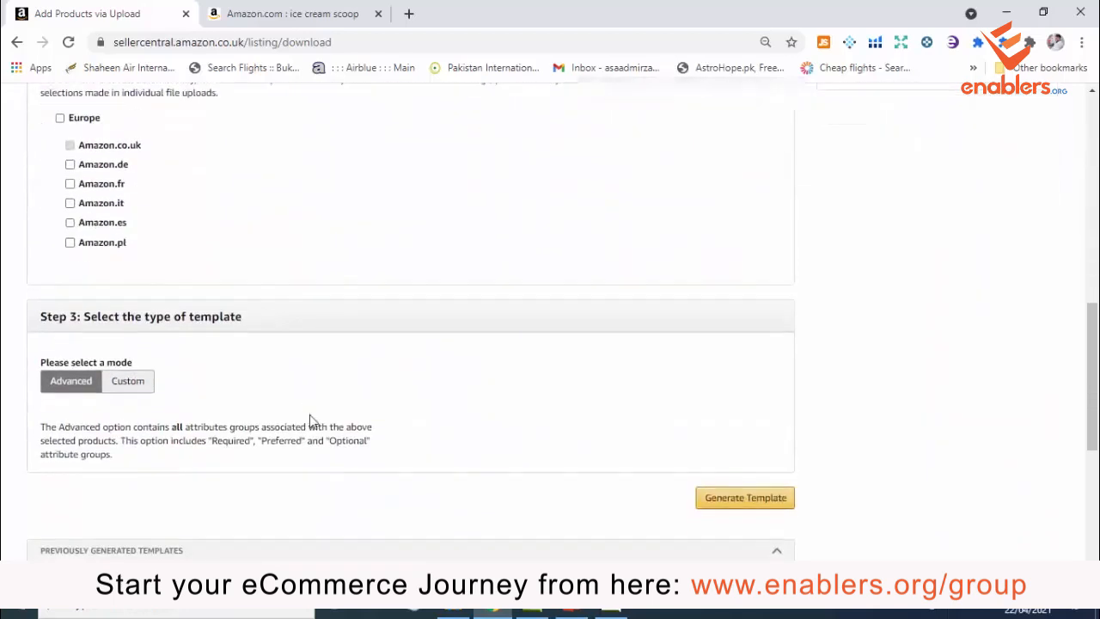
scroll(311, 419, "down", 1)
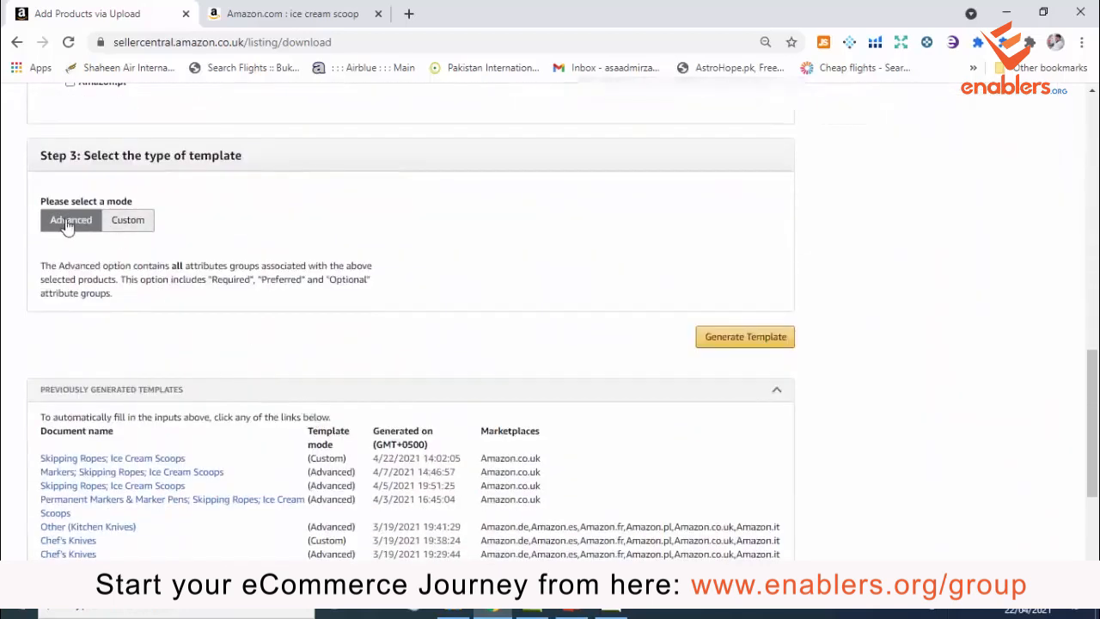
left_click(146, 225)
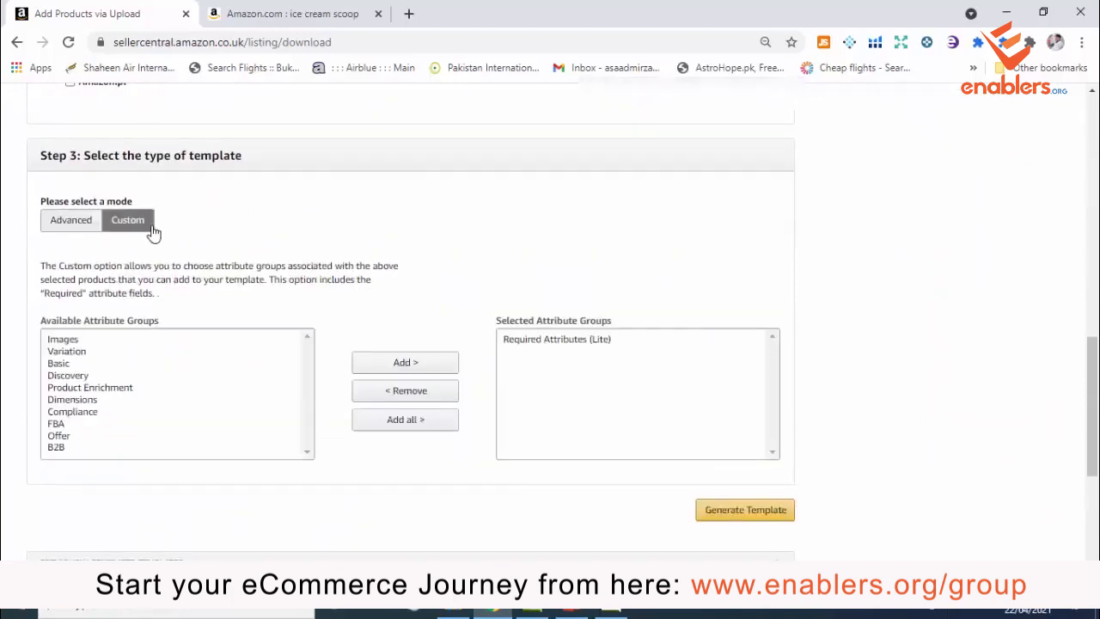
left_click(78, 225)
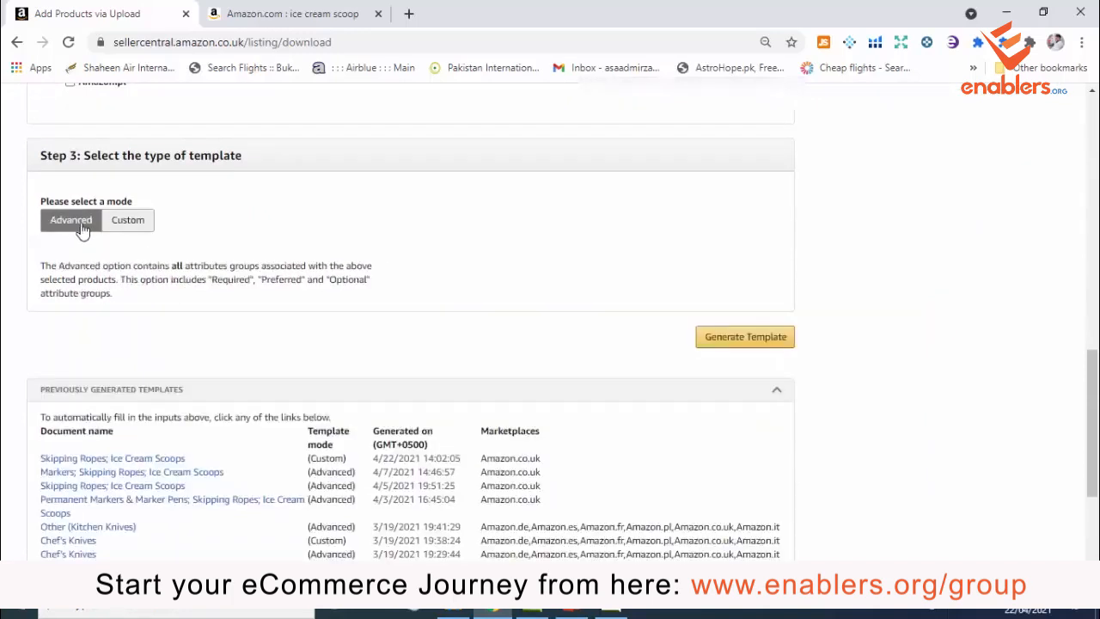
left_click(128, 225)
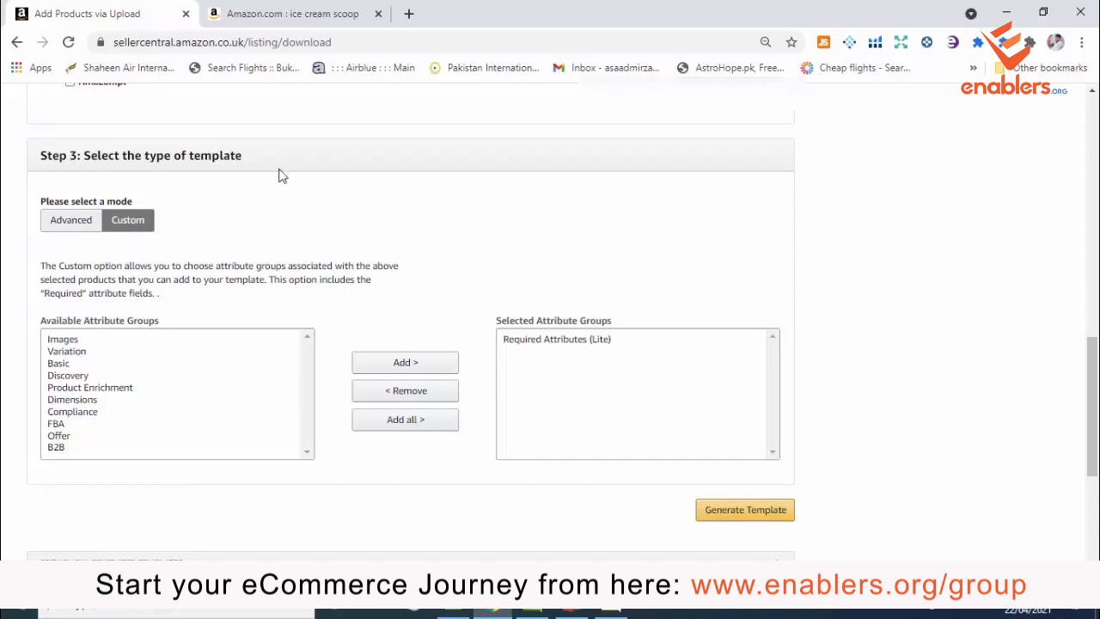
Add the Images, Variation, Basic and Discovery attribute groups to the custom template.
left_click(62, 340)
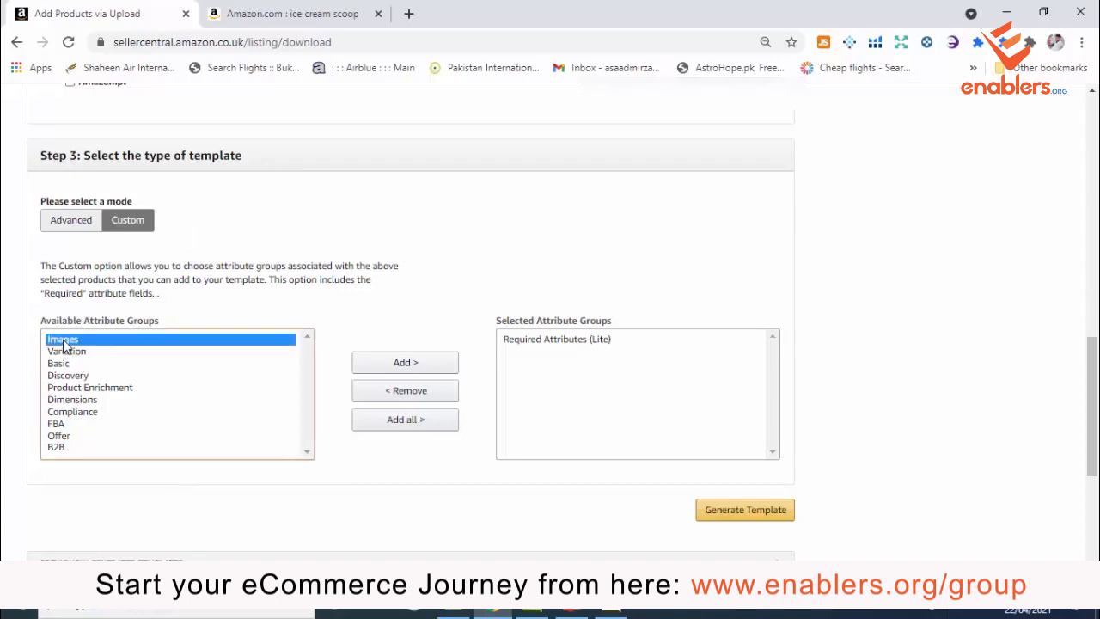
left_click(394, 368)
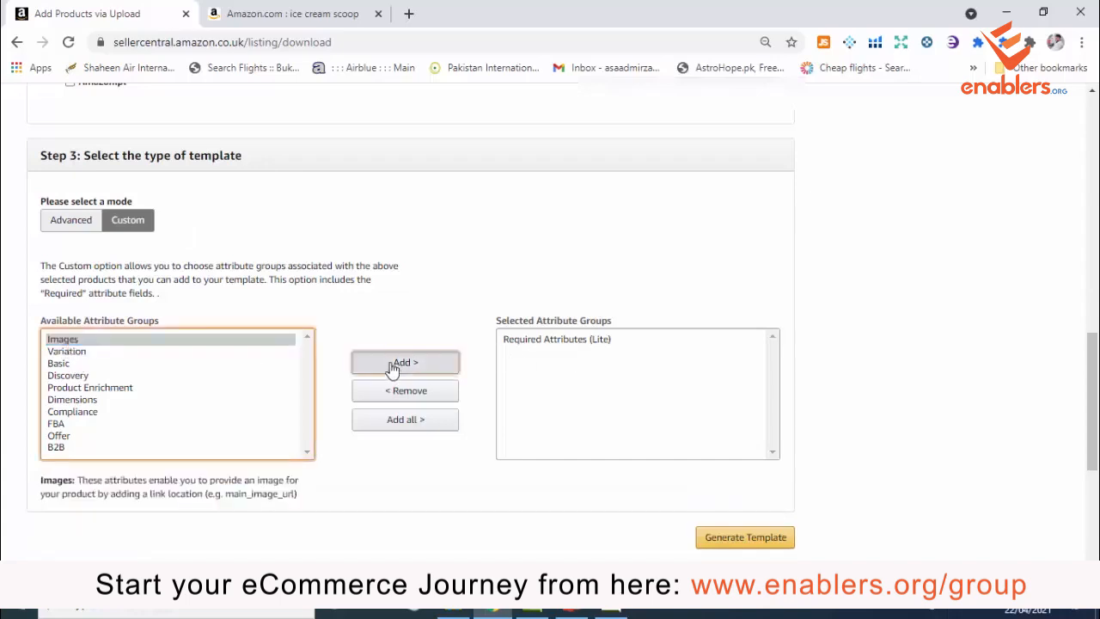
left_click(54, 342)
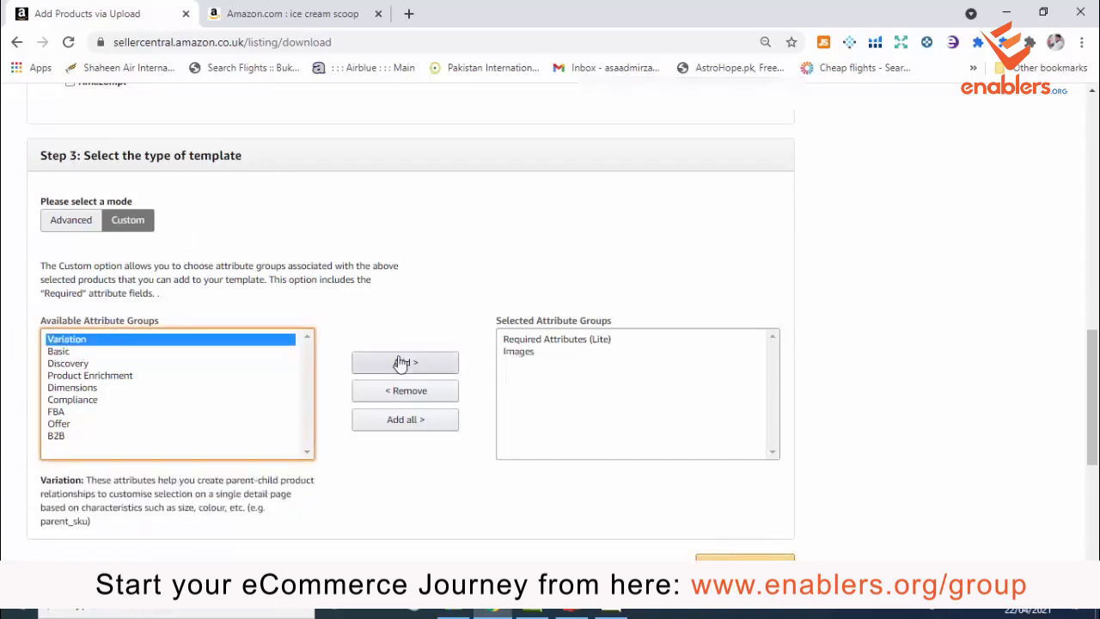
left_click(401, 364)
left_click(59, 341)
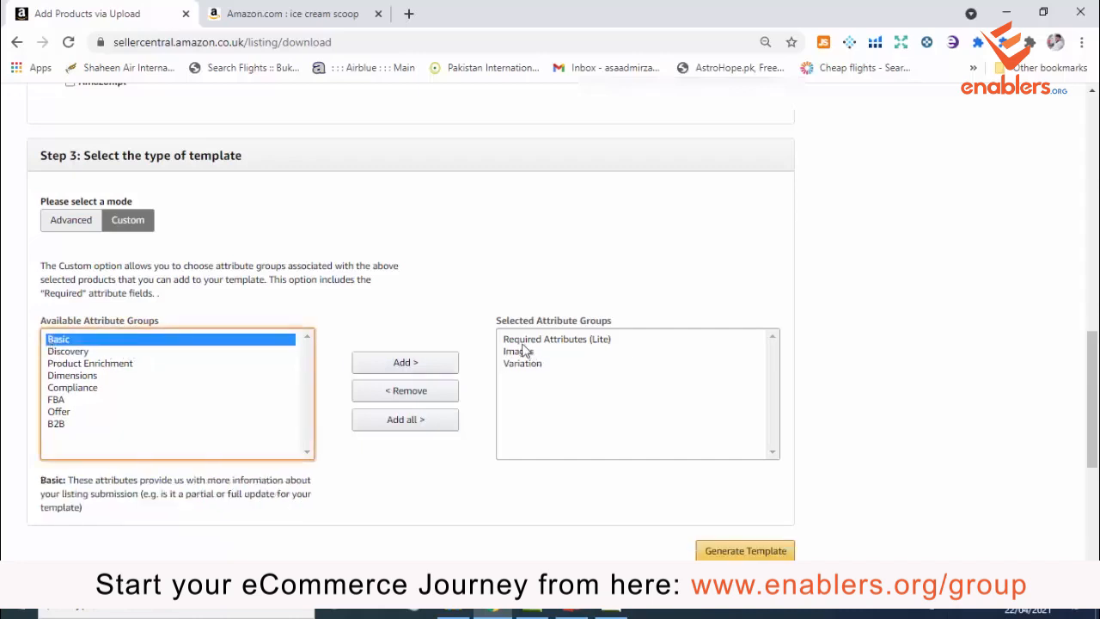
left_click(405, 363)
left_click(123, 342)
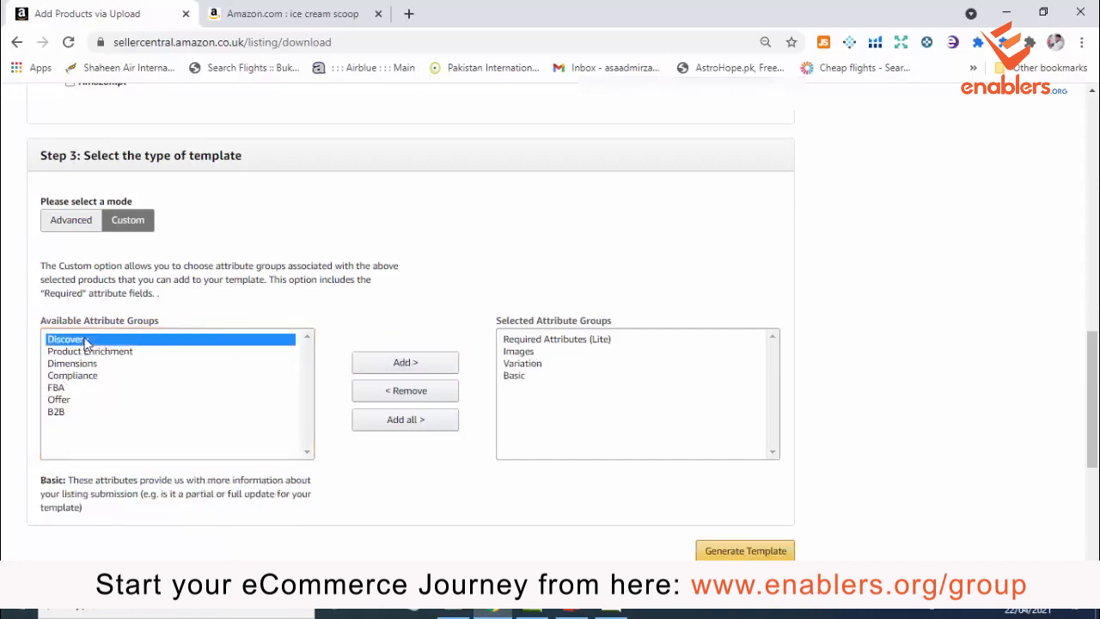
left_click(398, 364)
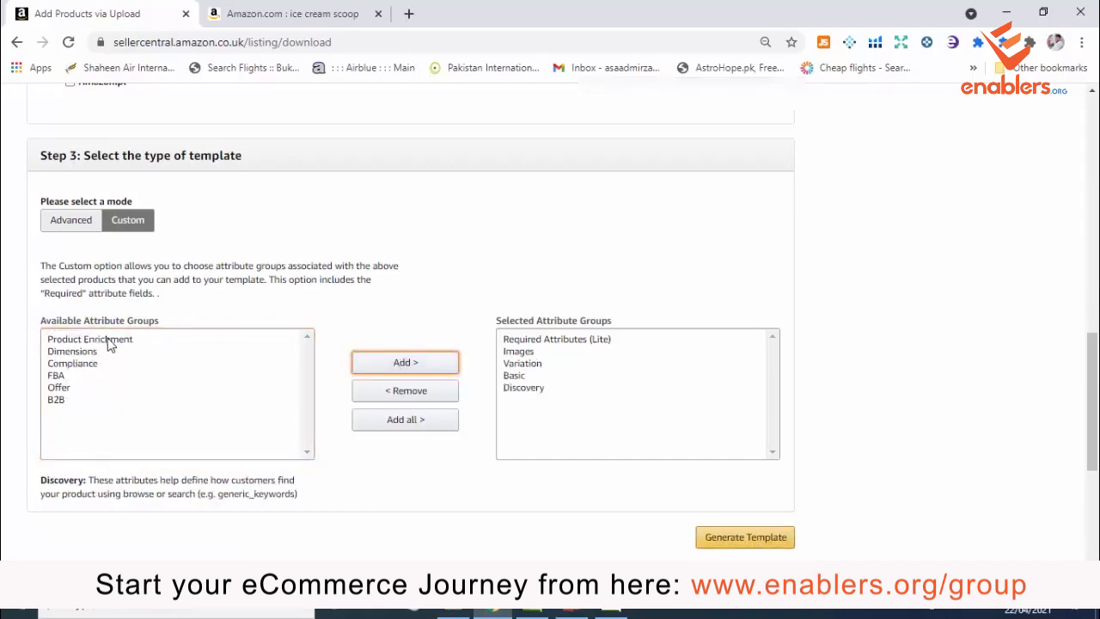
Add the Product Enrichment, Dimensions, FBA and Offer attribute groups to the template, leaving out Compliance and B2B.
left_click(110, 342)
left_click(384, 364)
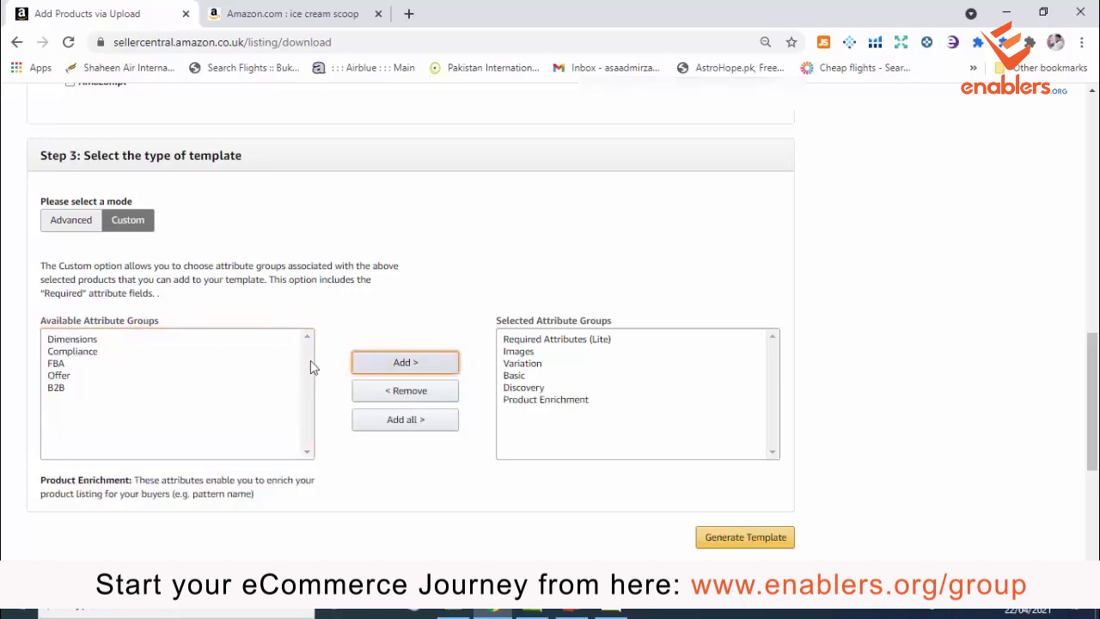
left_click(79, 346)
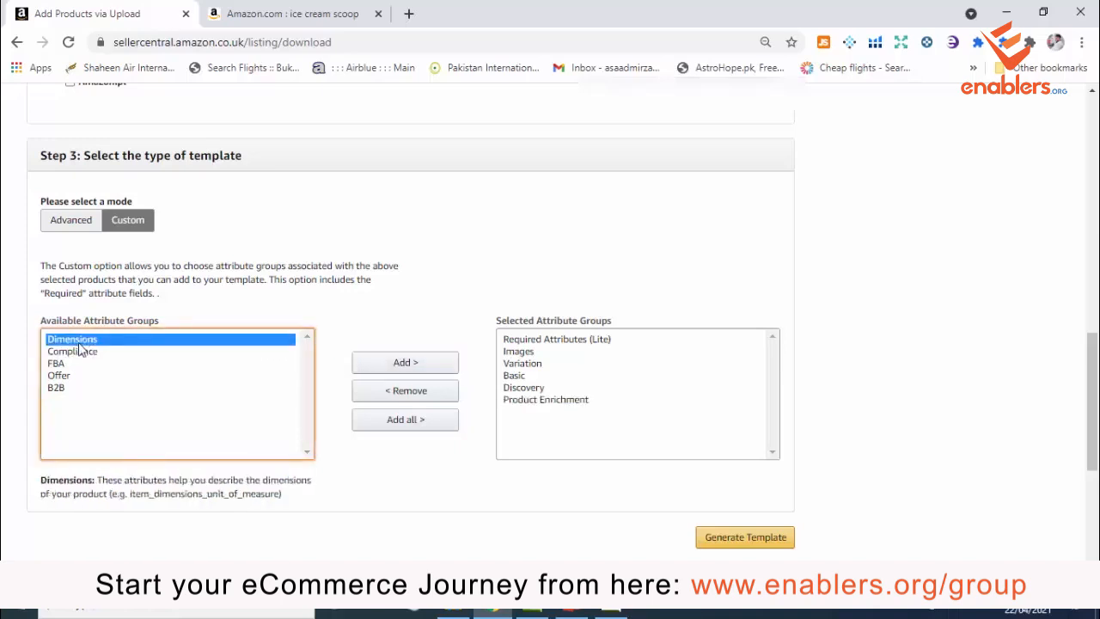
left_click(407, 366)
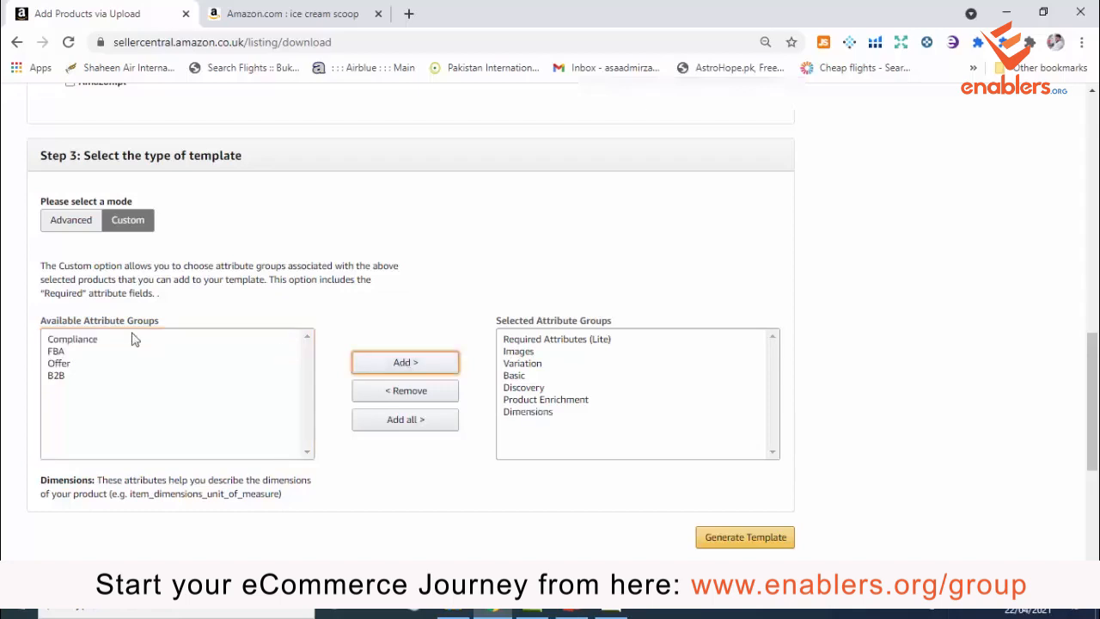
left_click(55, 352)
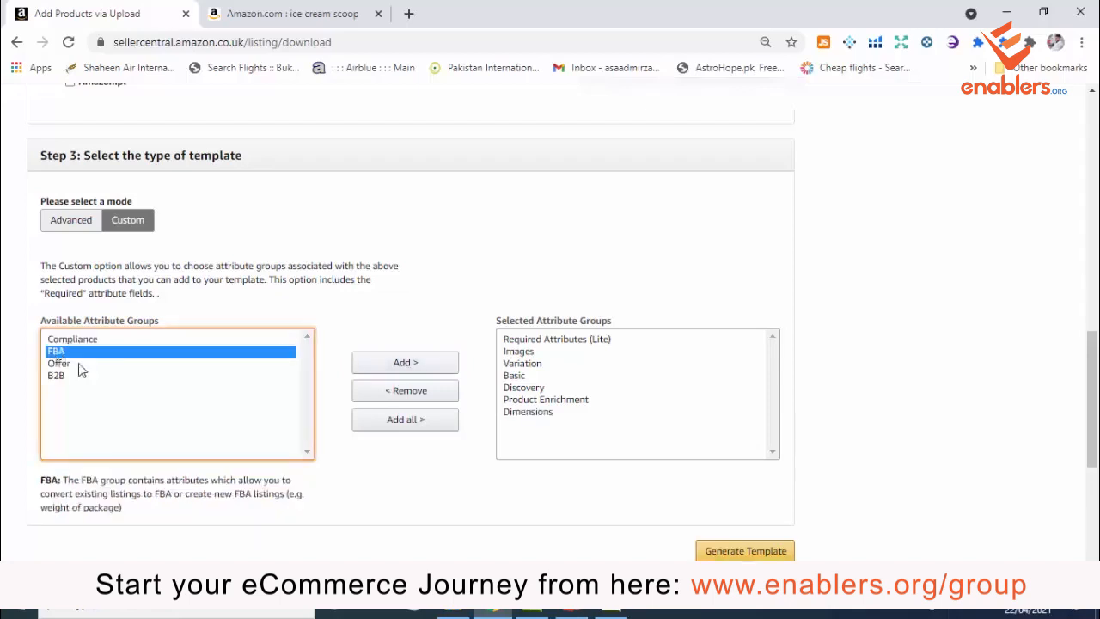
left_click(399, 368)
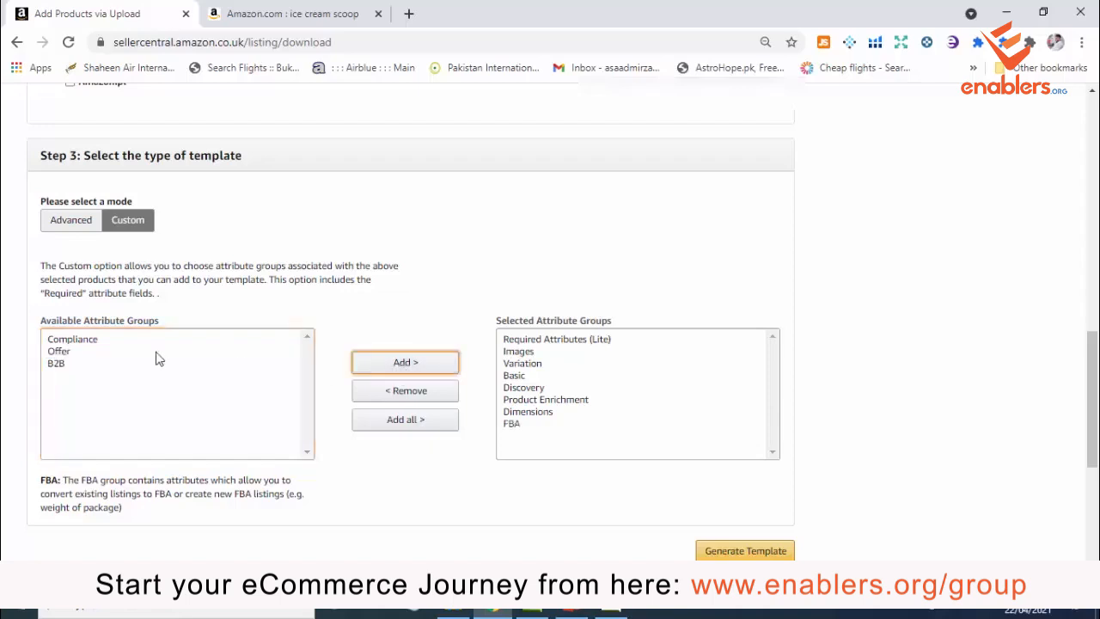
left_click(57, 352)
left_click(395, 372)
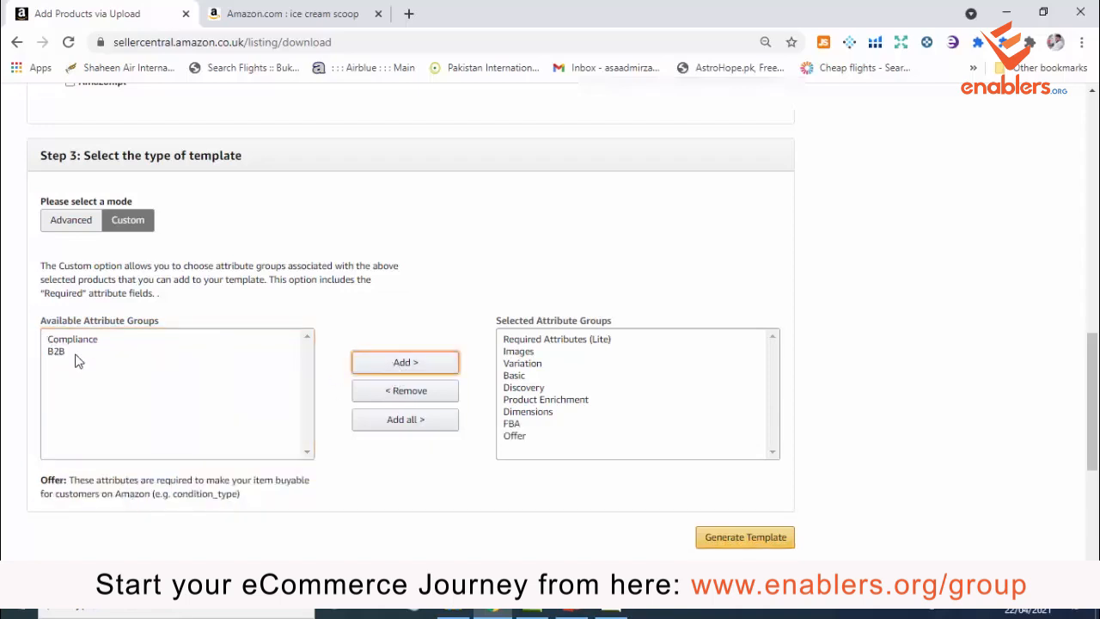
Generate the inventory template and open the downloaded workbook in Excel with editing enabled.
scroll(422, 422, "down", 2)
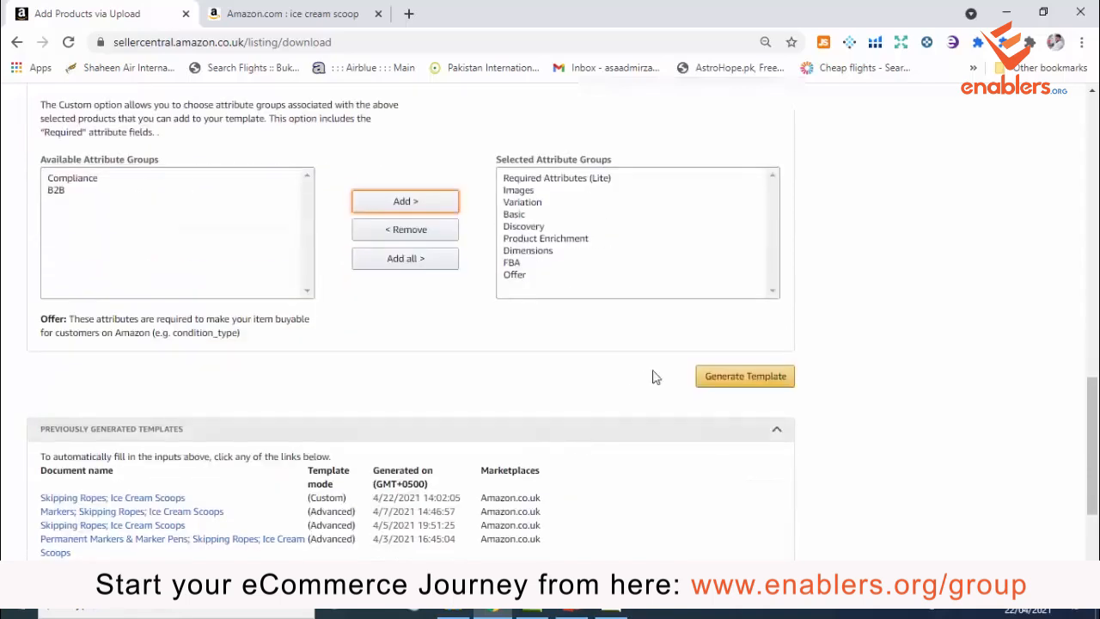
left_click(746, 380)
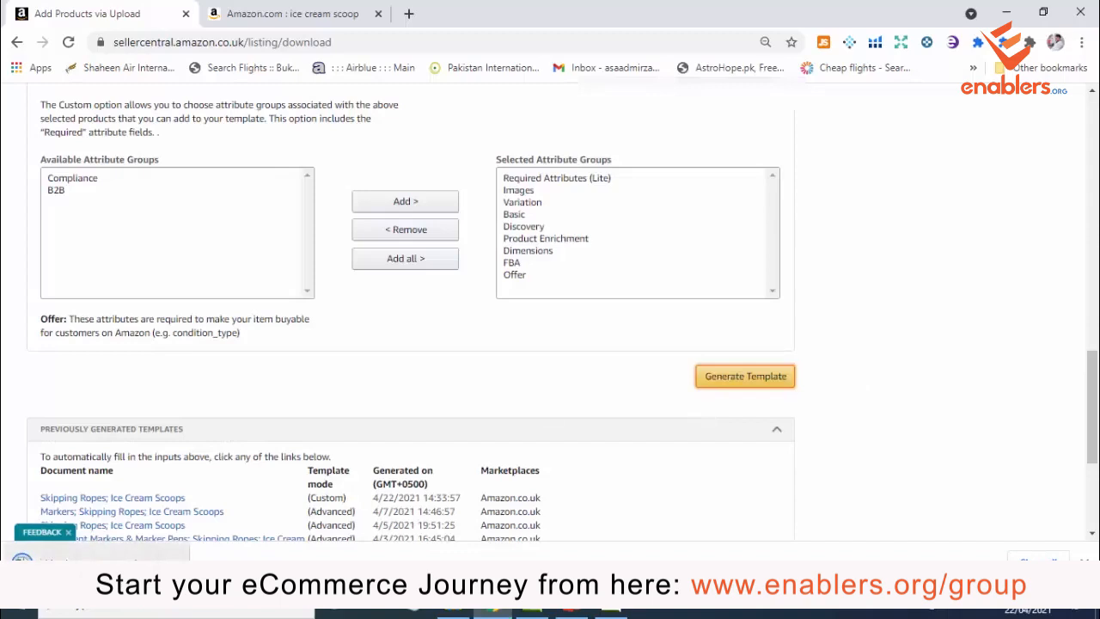
left_click(93, 560)
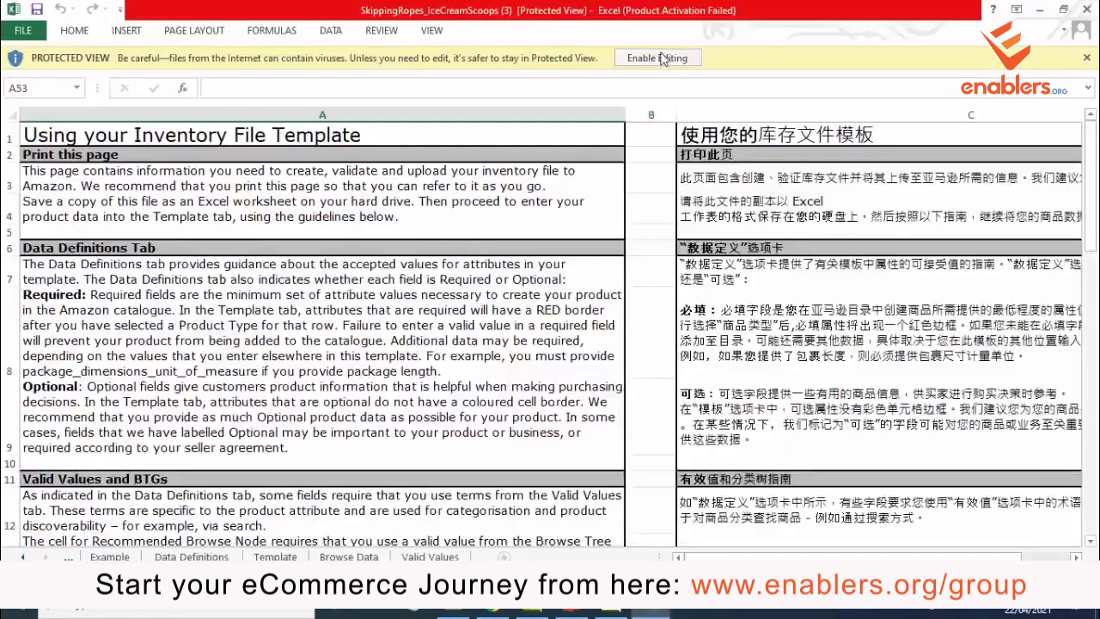
left_click(655, 62)
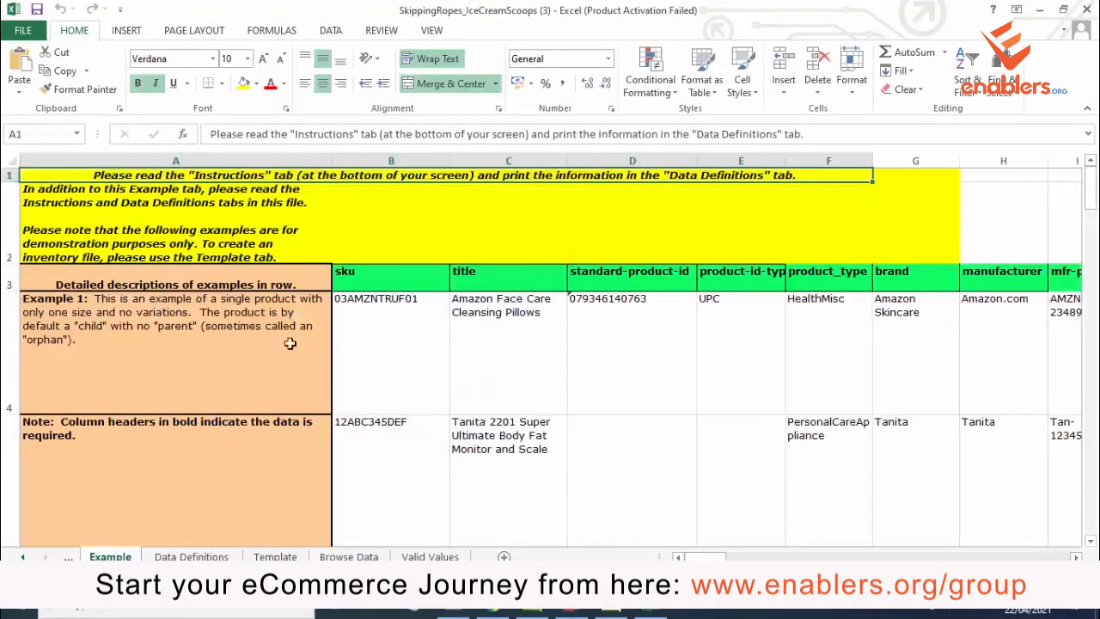
Examine the Example sheet's single-product row and the Example 2 notes on parent and child products.
left_click(365, 339)
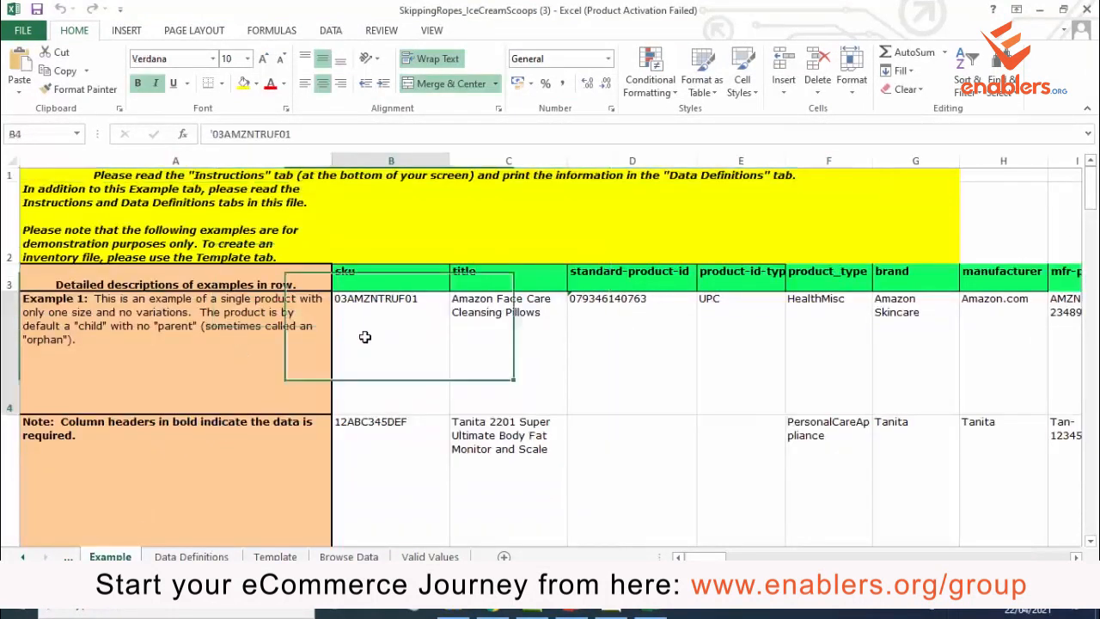
left_click(519, 333)
left_click(627, 331)
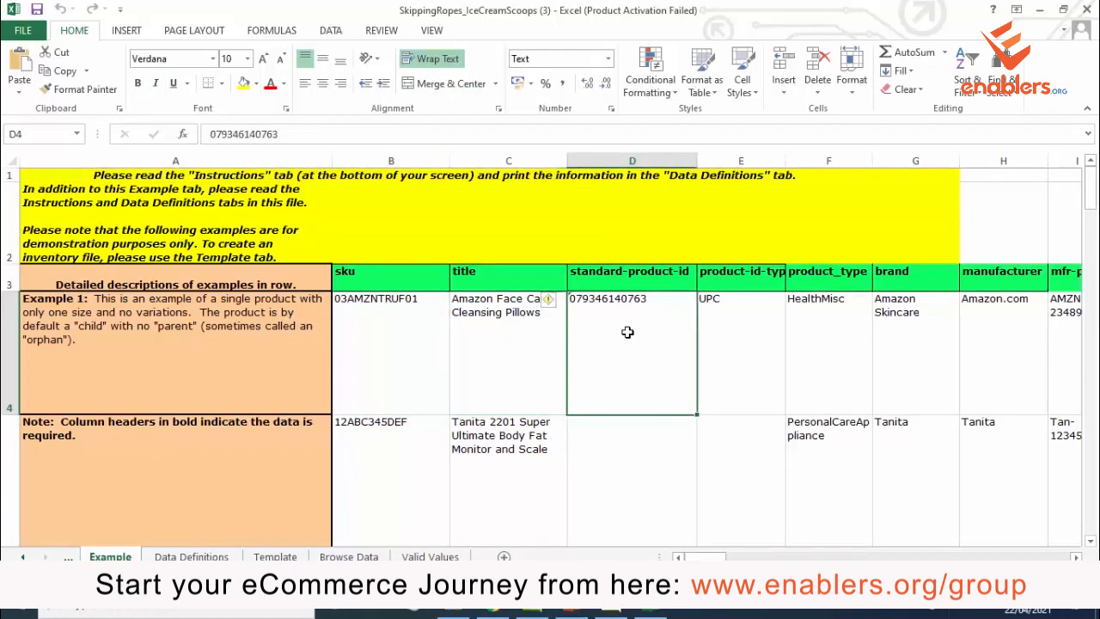
scroll(242, 466, "down", 2)
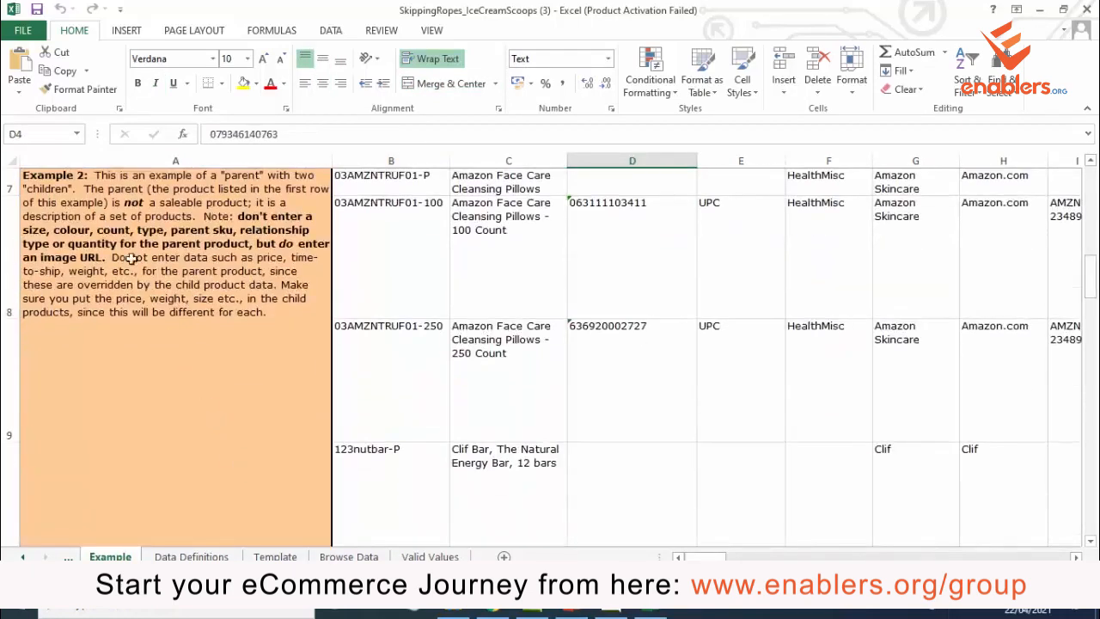
left_click(95, 194)
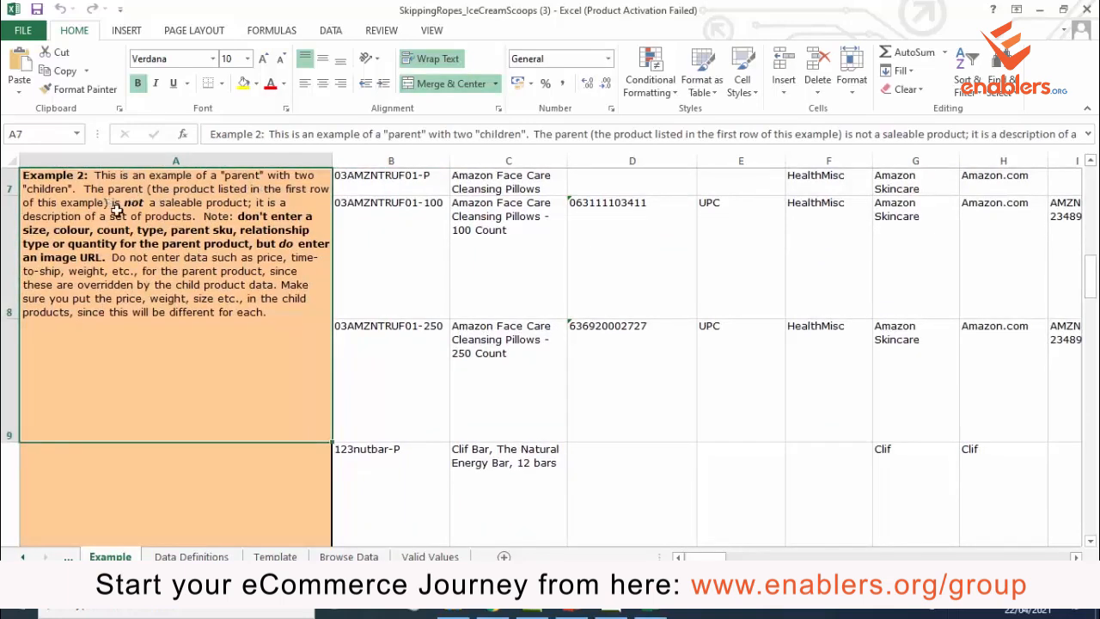
Open the Template sheet and widen all of its columns together so the header names are readable.
scroll(417, 340, "up", 2)
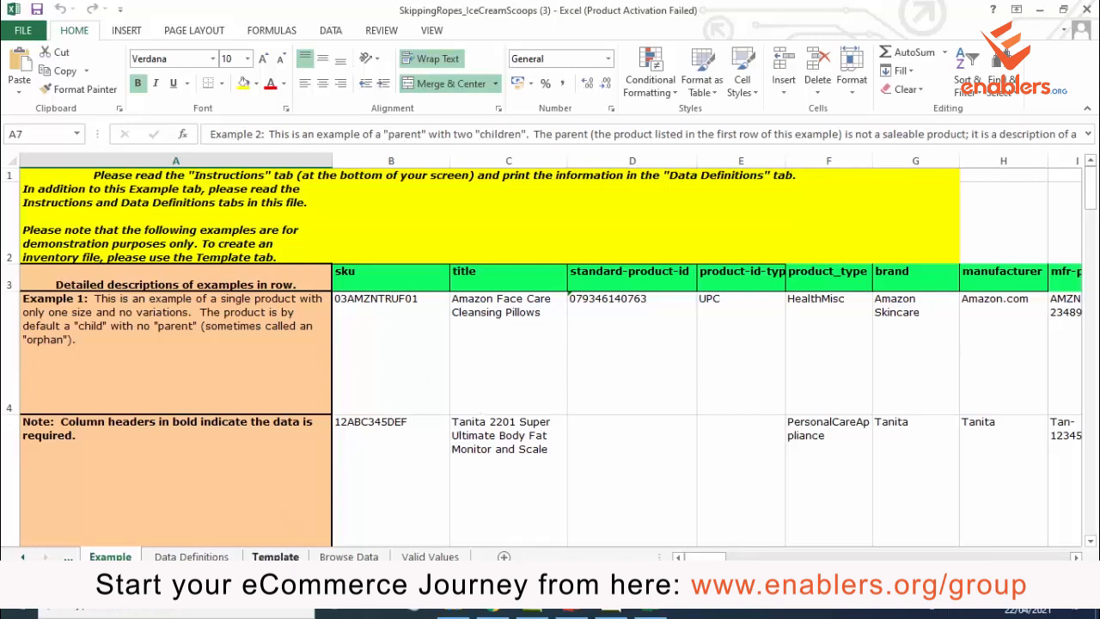
left_click(275, 557)
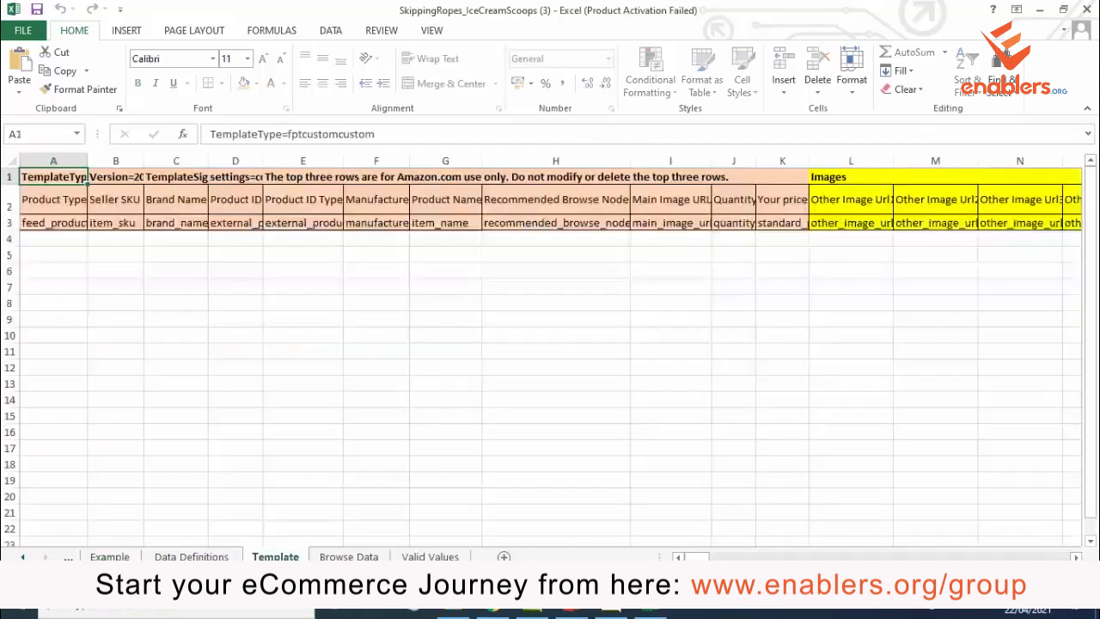
left_click(7, 160)
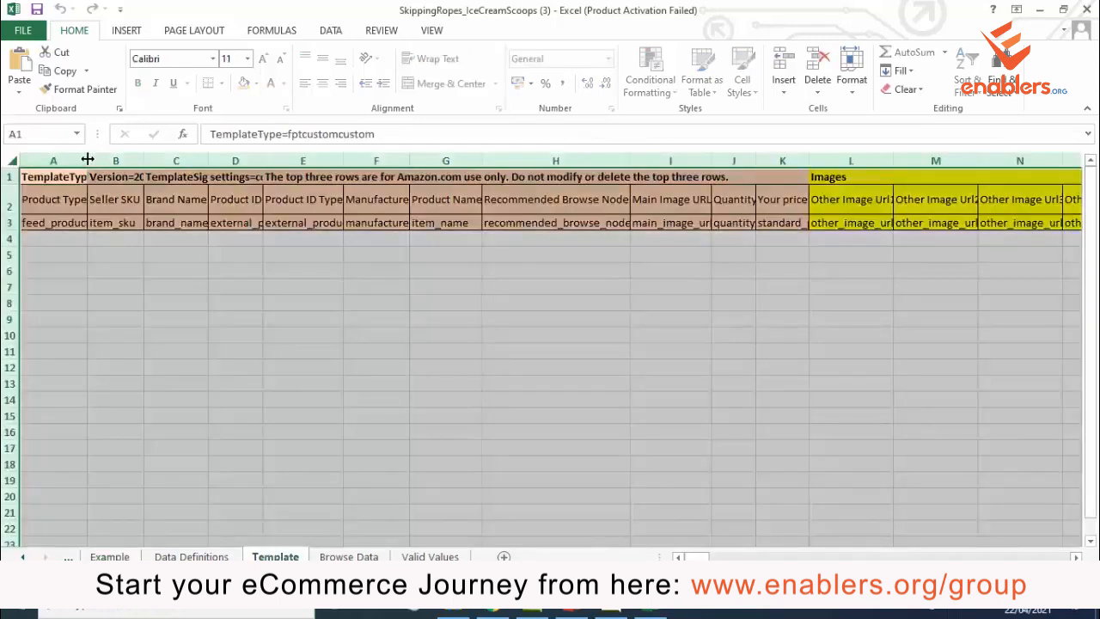
left_click_drag(87, 161, 156, 161)
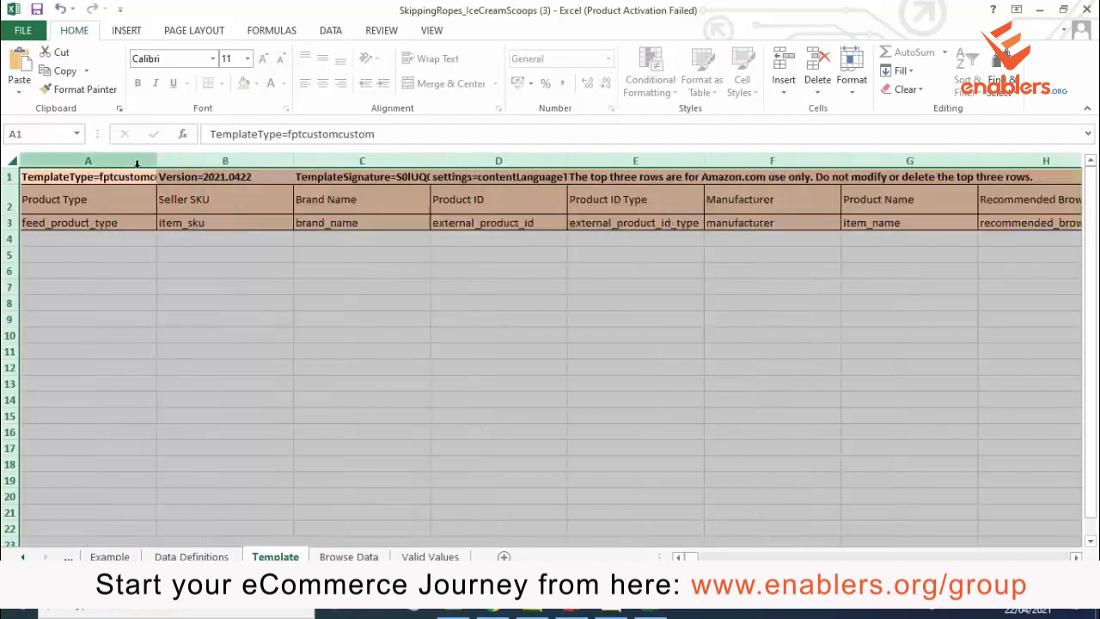
left_click(288, 257)
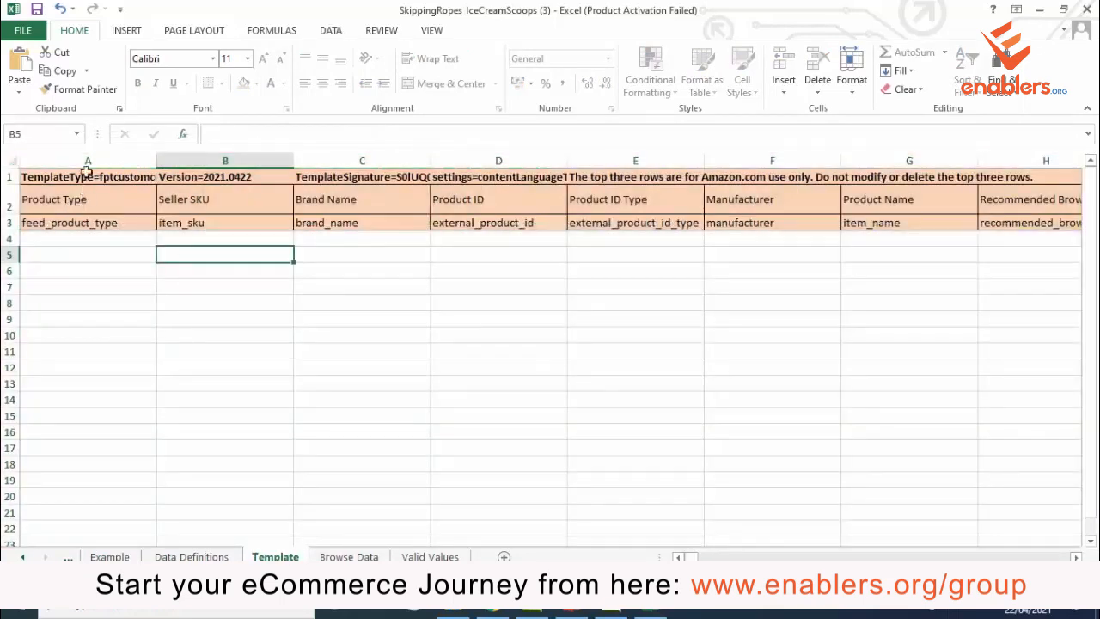
Set the product type in row 4 of the template to jumprope from its list of allowed values.
left_click(83, 241)
left_click(164, 241)
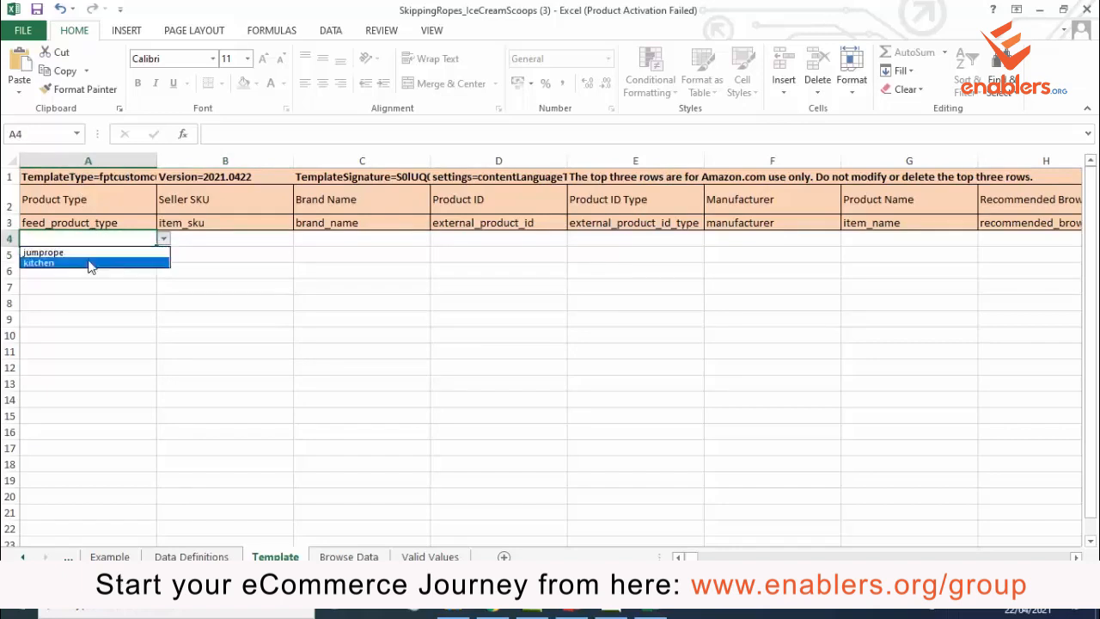
key("Escape")
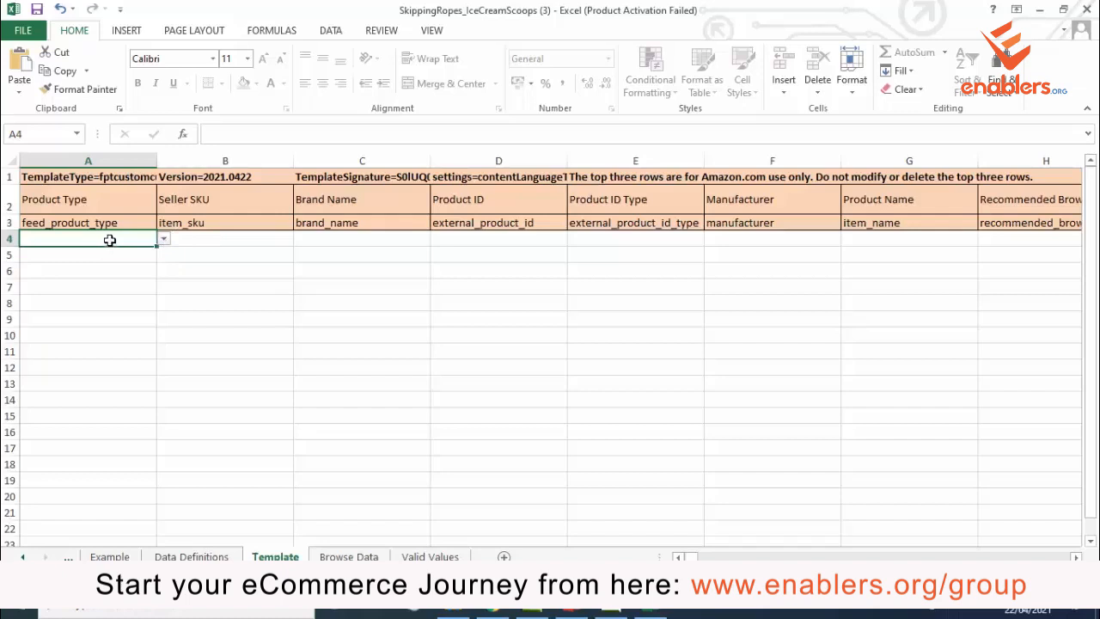
left_click(165, 240)
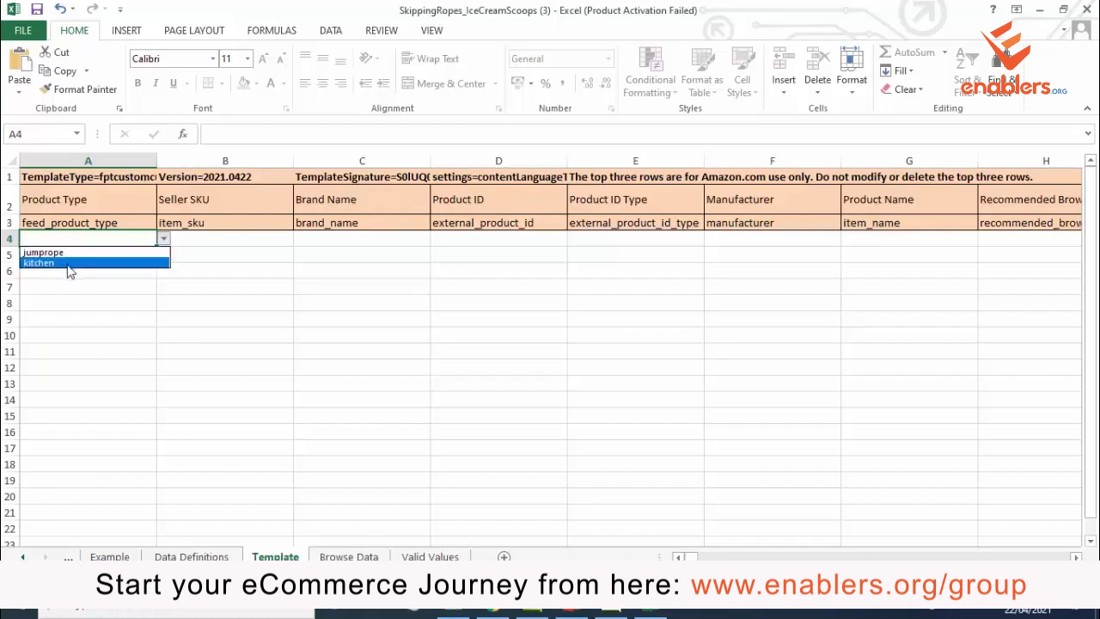
left_click(95, 254)
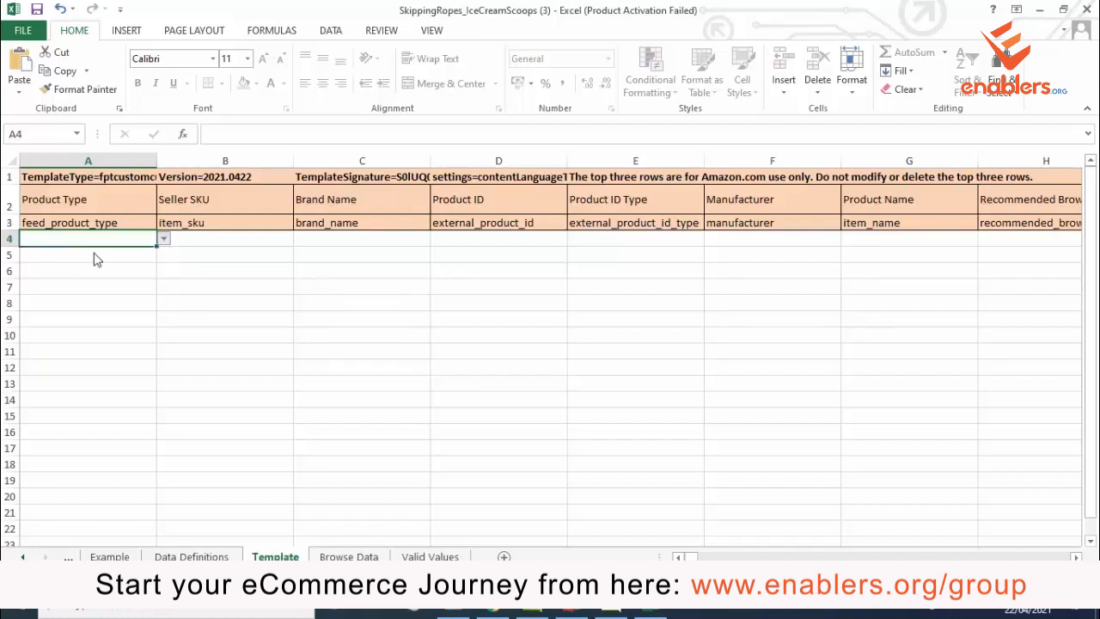
Enter RED-JUMPROPE as the seller SKU for the jump rope in row 4.
left_click(212, 241)
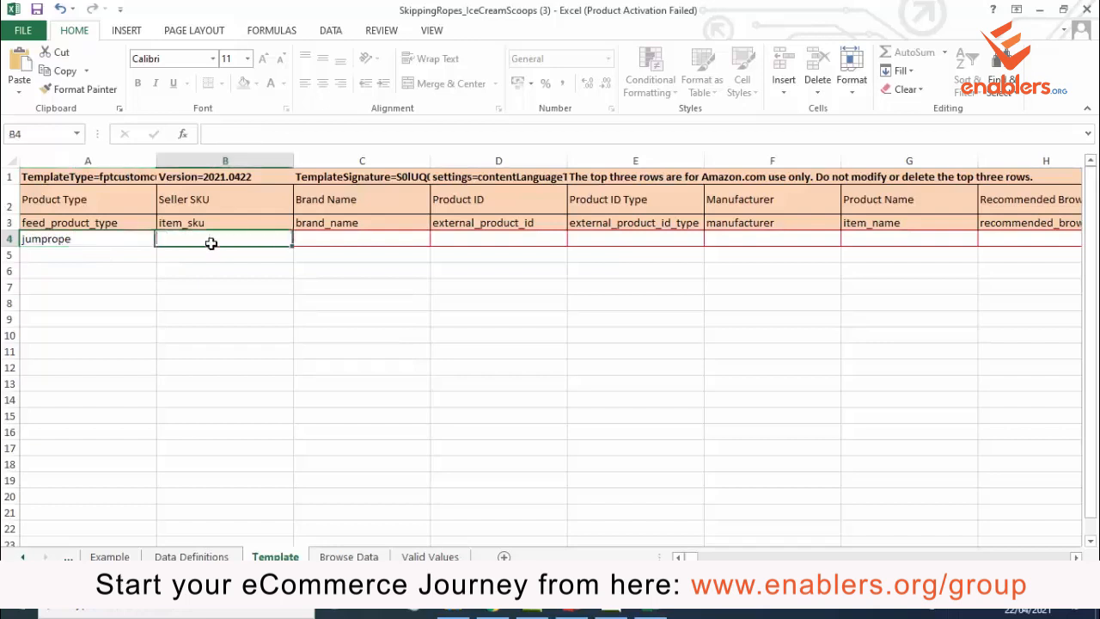
left_click(211, 277)
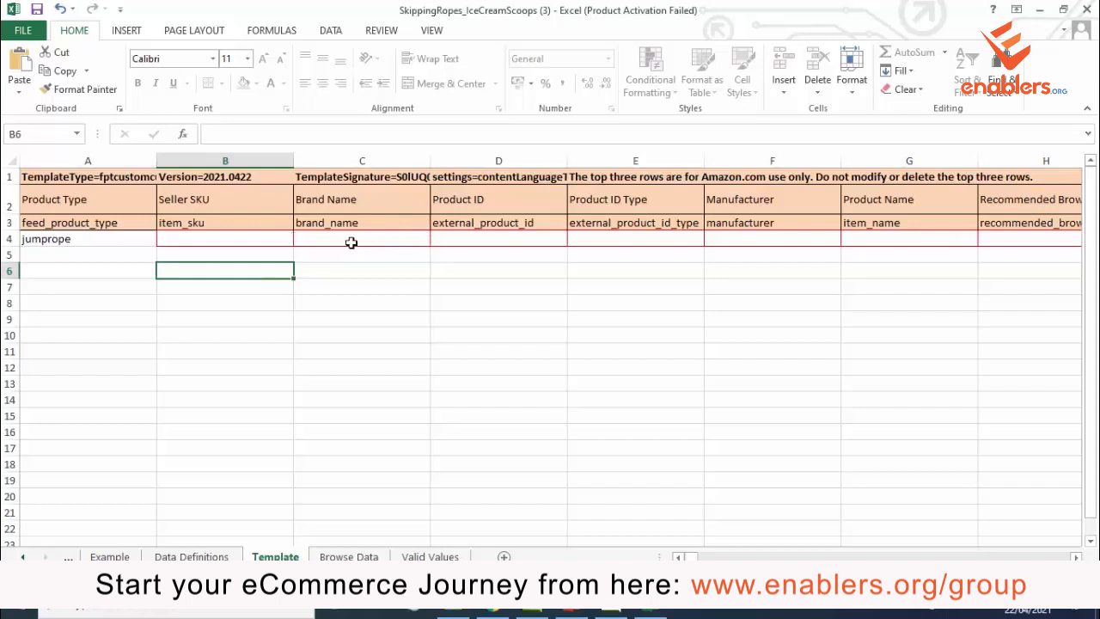
left_click(235, 238)
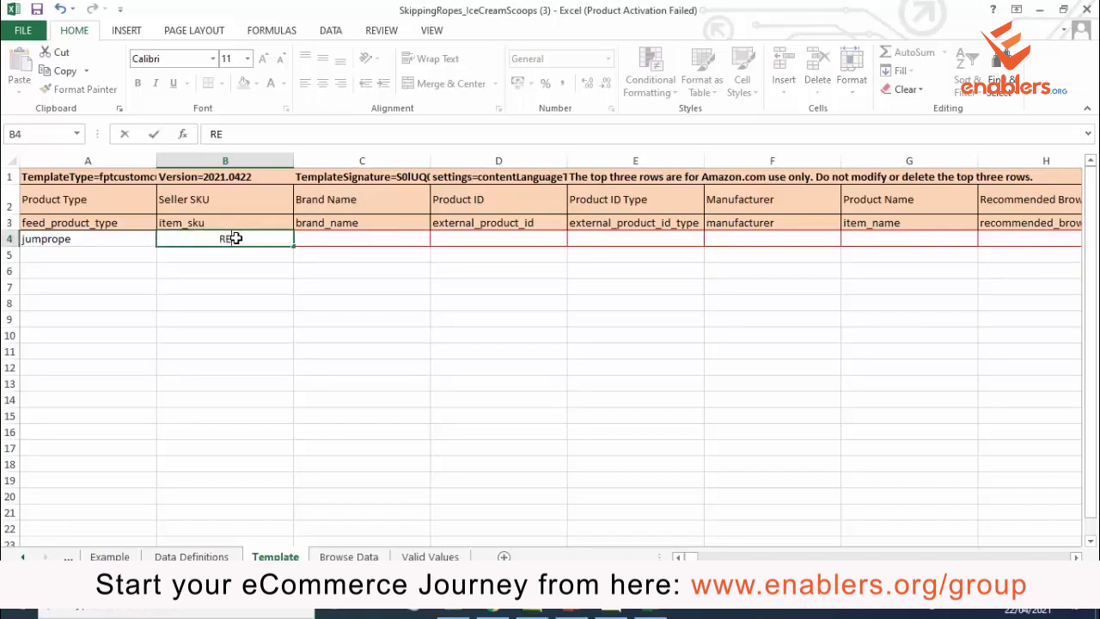
type("ED-JUMPROPE")
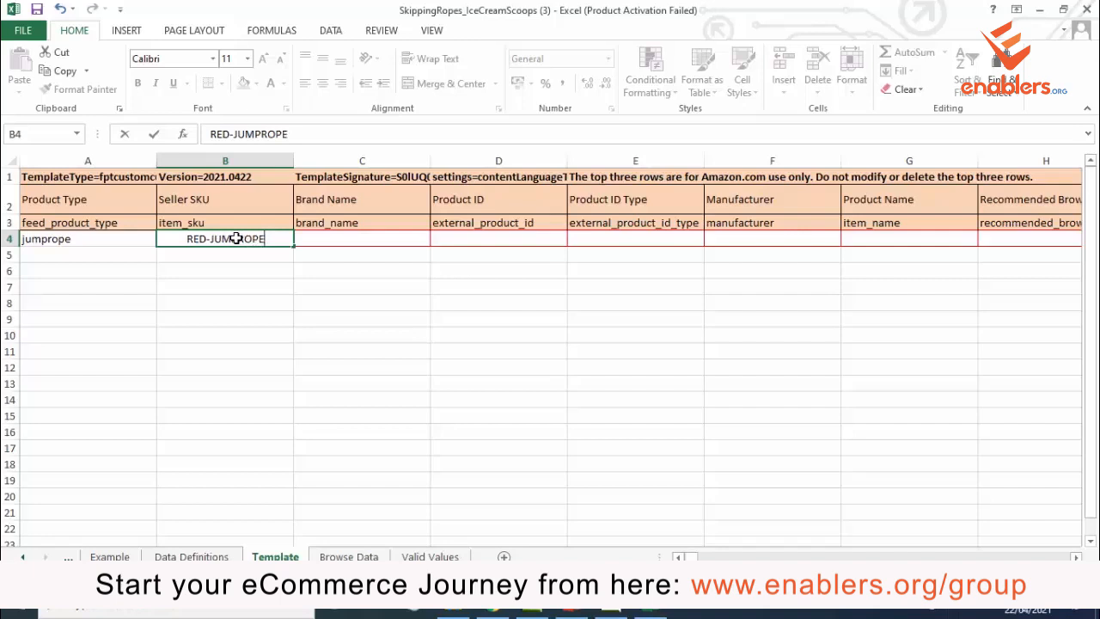
key("Return")
left_click(332, 238)
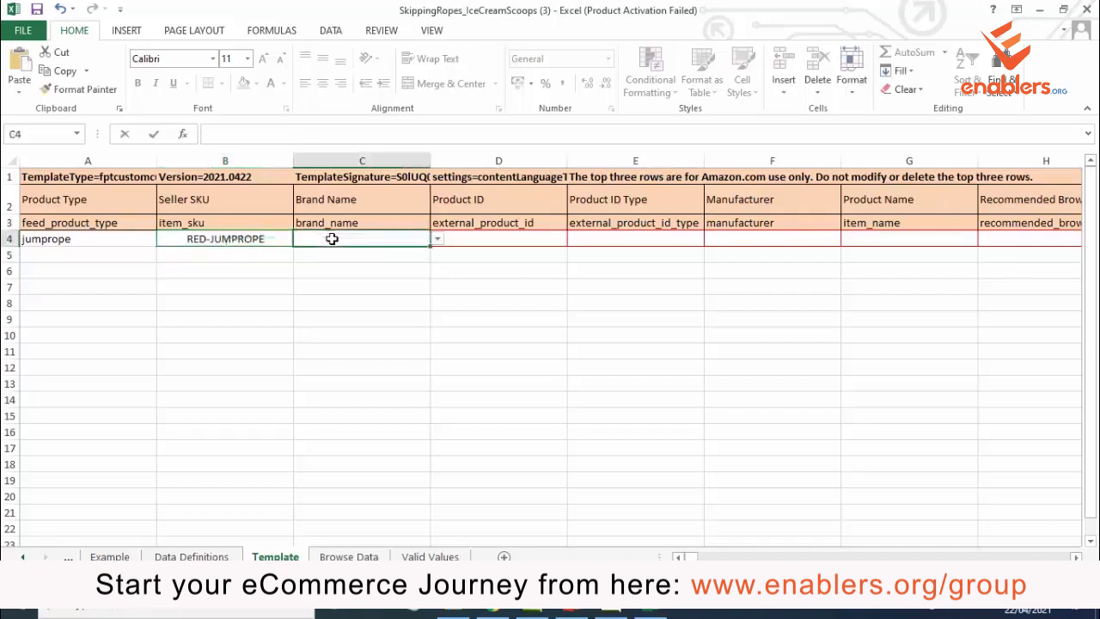
type("ASAAD")
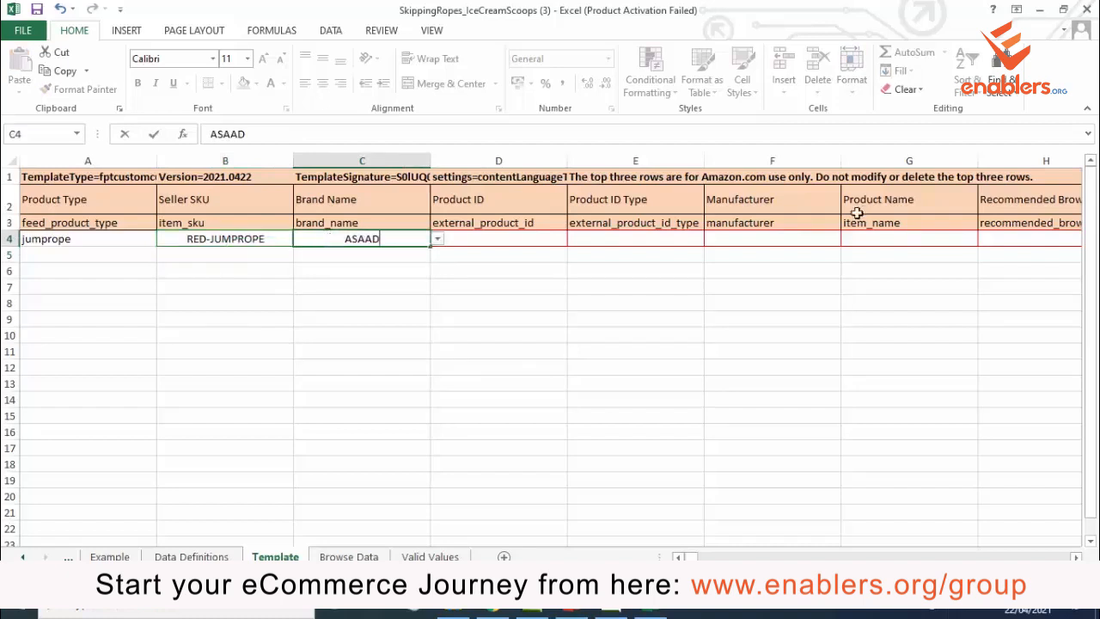
left_click(507, 238)
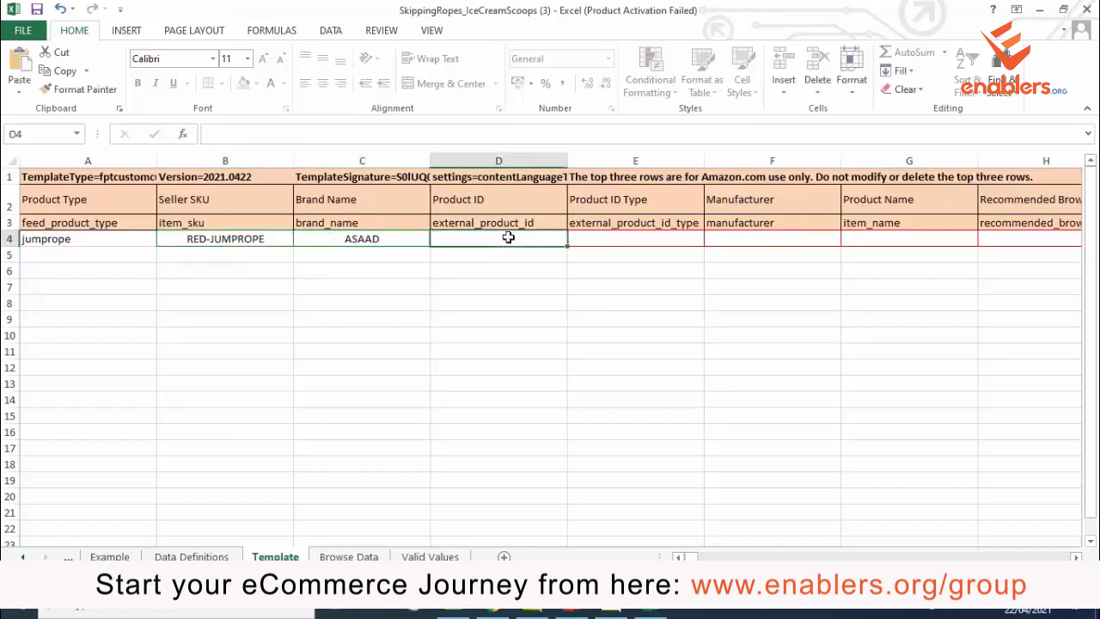
type("34234234242")
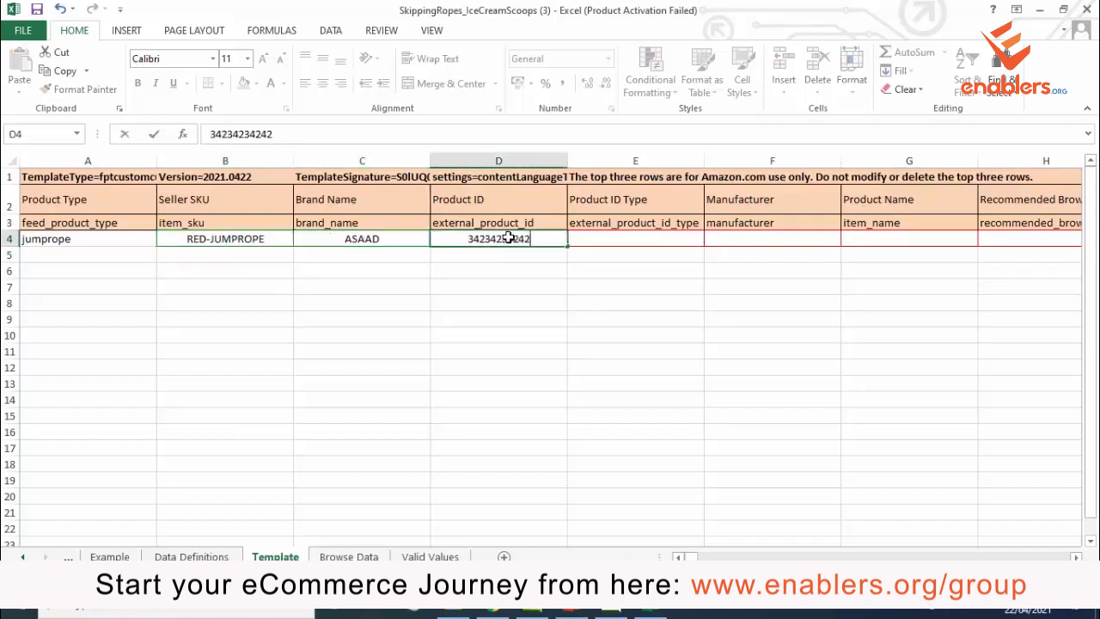
type("222")
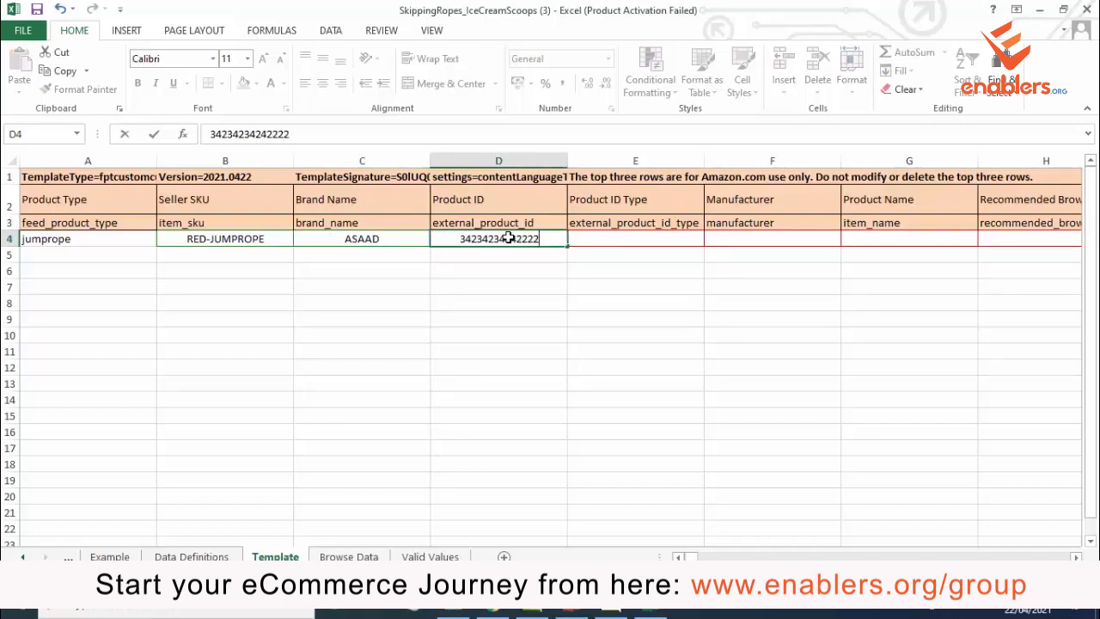
Set row 4's product ID type to UPC and enter the same name as the brand for the manufacturer.
left_click(612, 242)
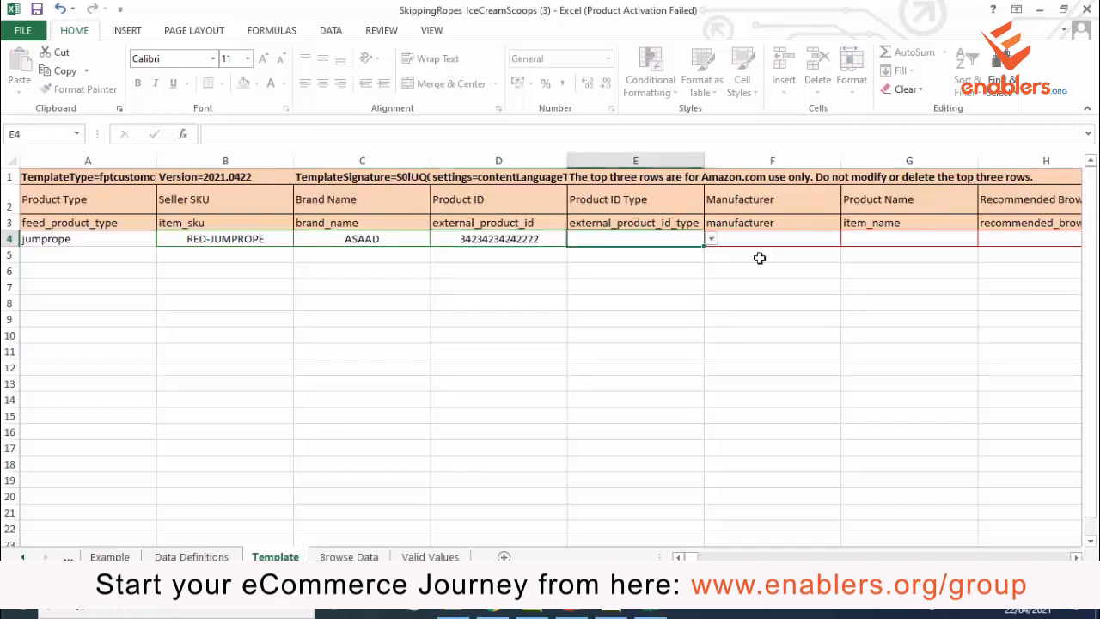
left_click(711, 240)
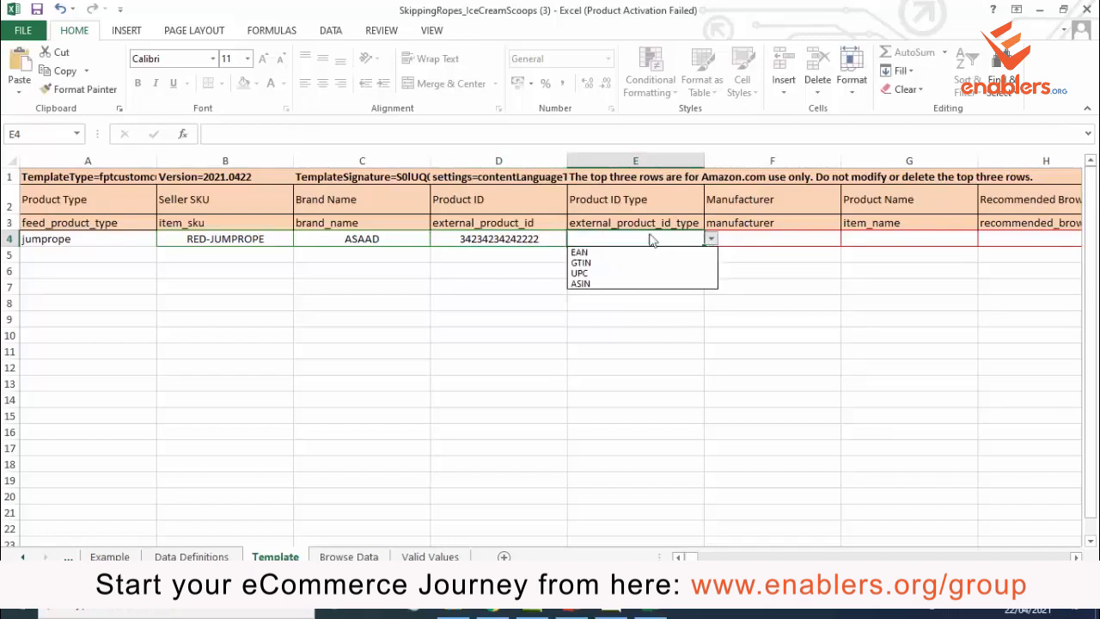
left_click(603, 273)
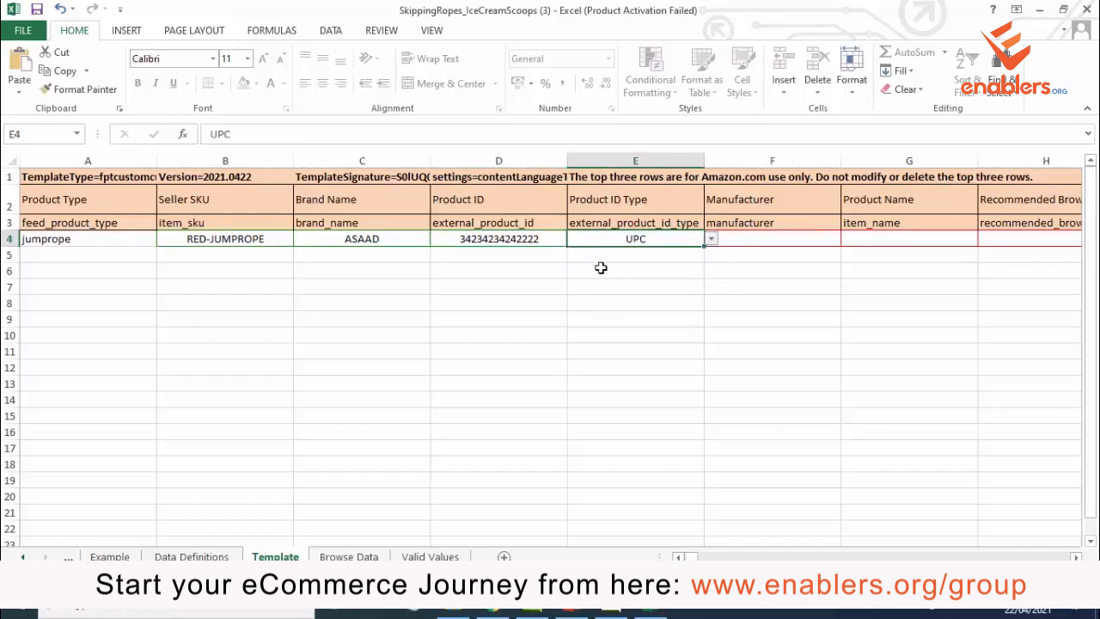
left_click(733, 239)
type("ASAAD")
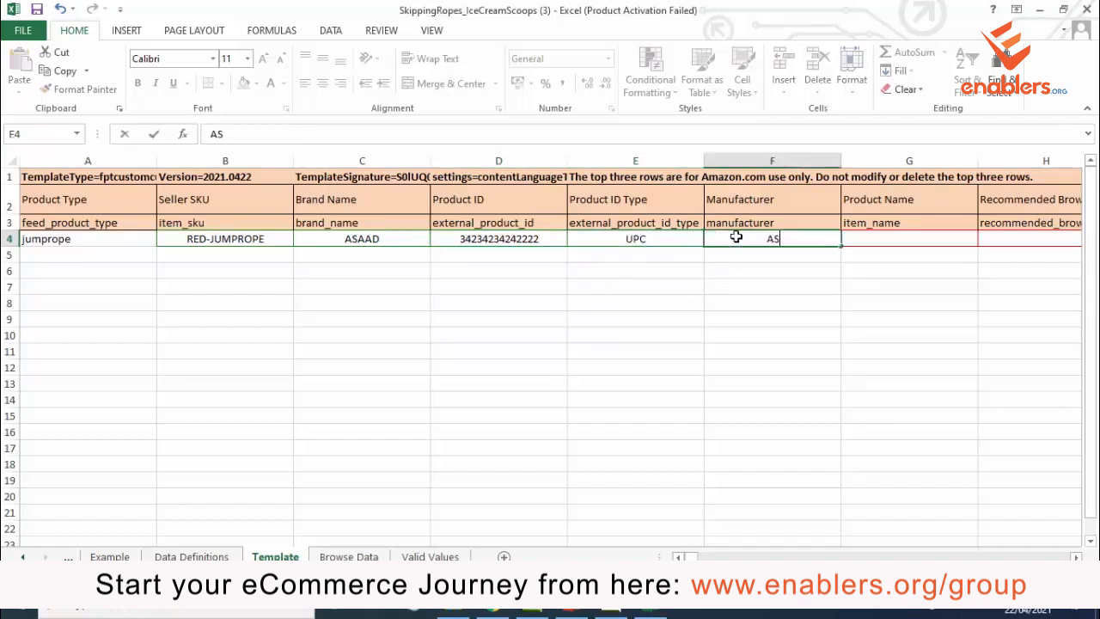
Enter the product name in row 4 as the brand name followed by WEIGHTED JUMP ROPE.
left_click(884, 238)
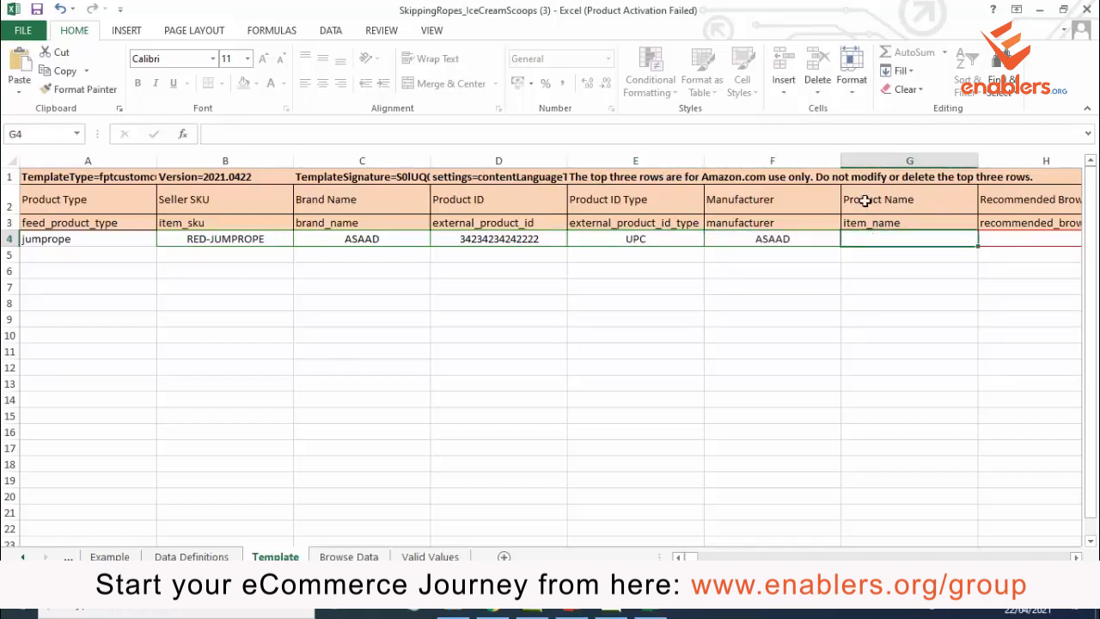
type("ASAAD")
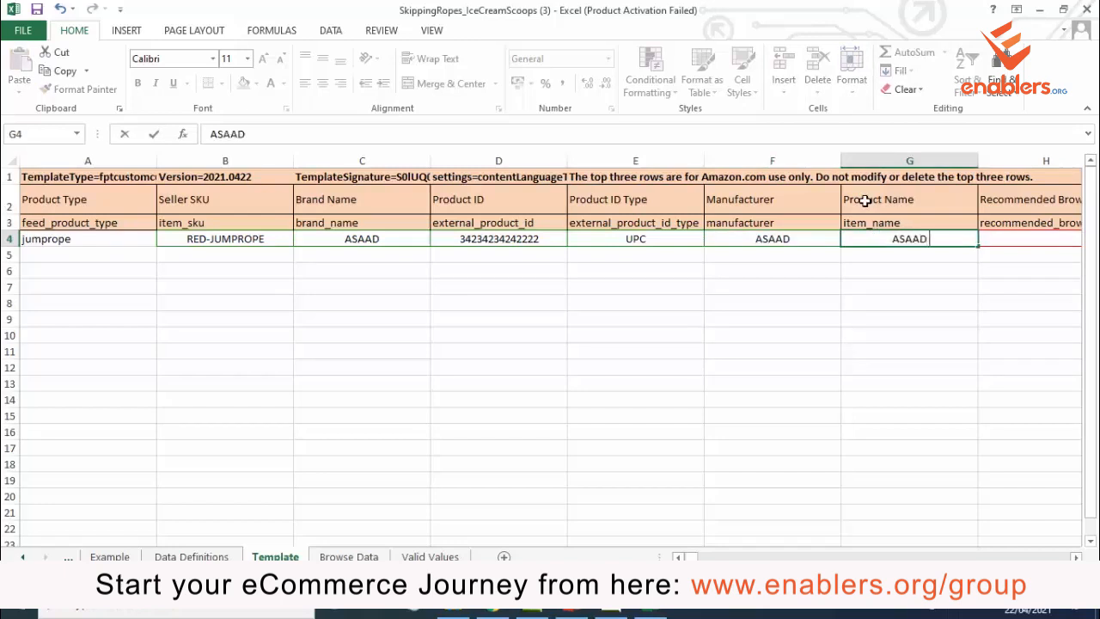
type(" WEIGHTED")
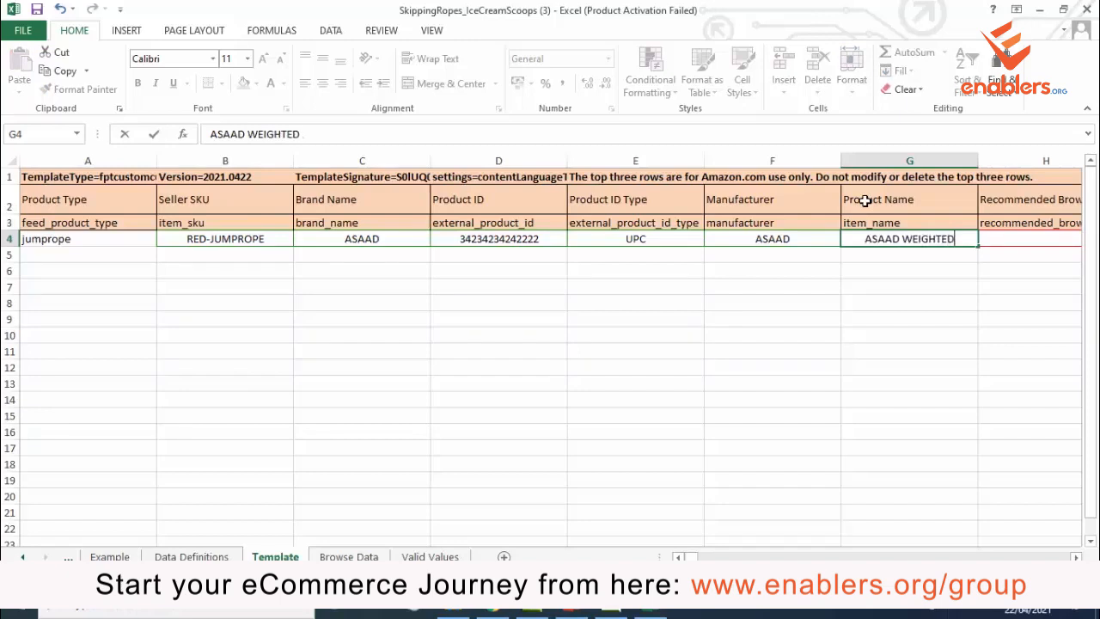
type(" JUMP ROPE")
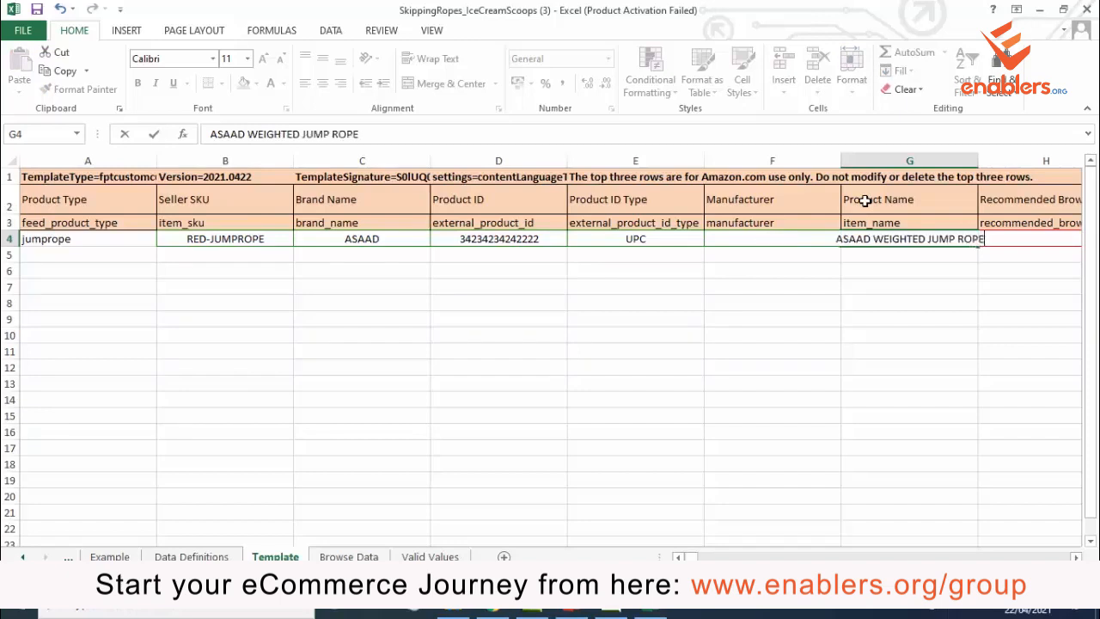
left_click(933, 275)
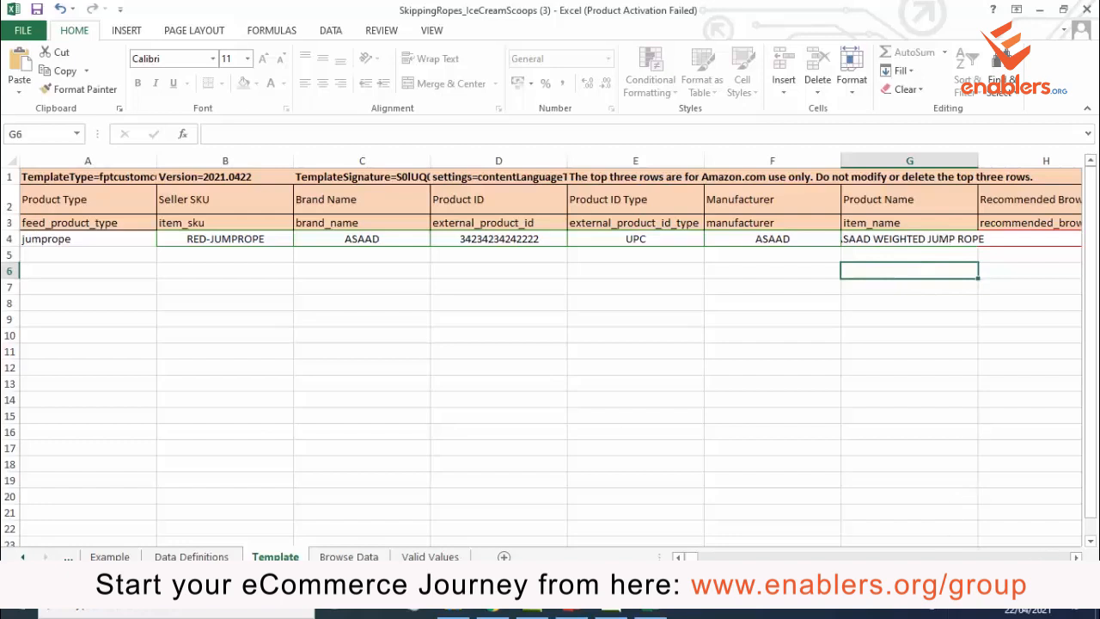
Look up the node IDs for row 4's Recommended Browse Node field in Seller Central's summary of selected products in the browser.
scroll(904, 326, "right", 5)
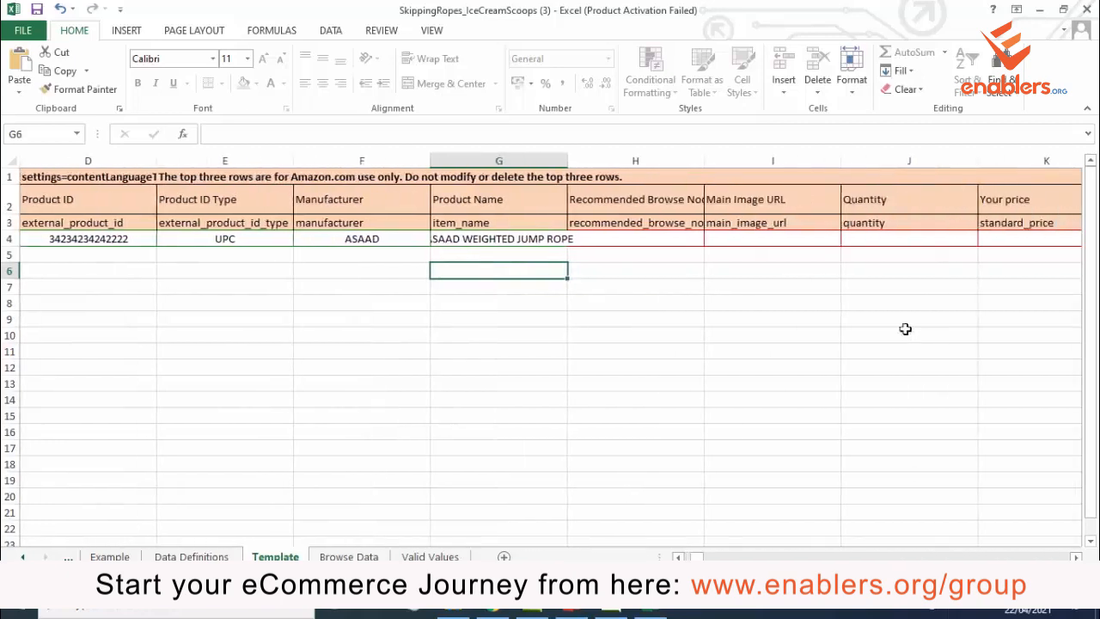
left_click(676, 235)
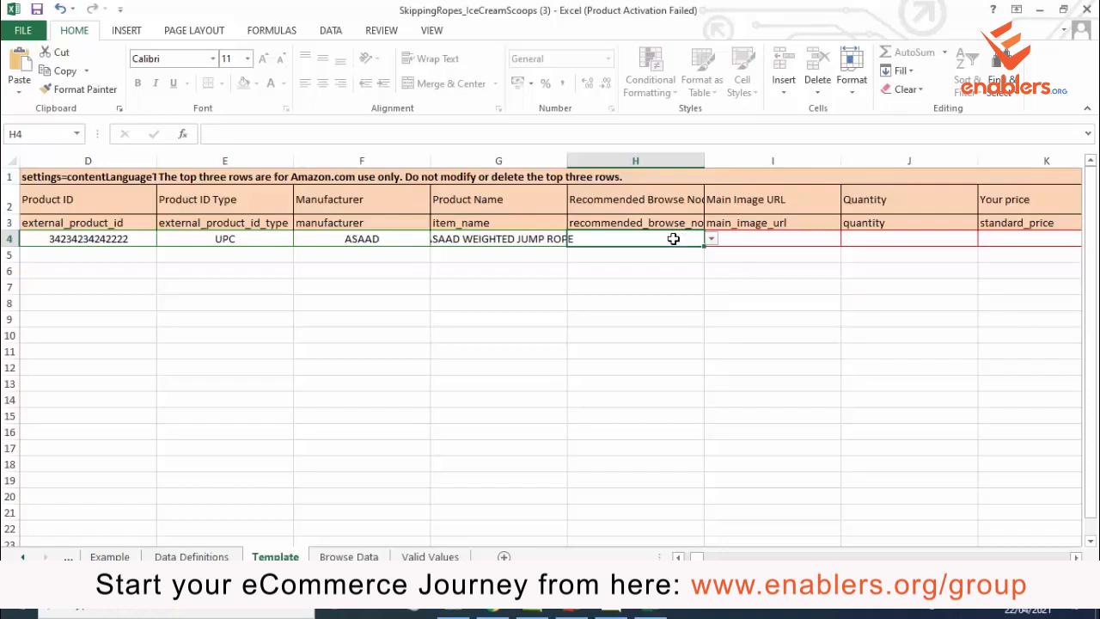
left_click(412, 238)
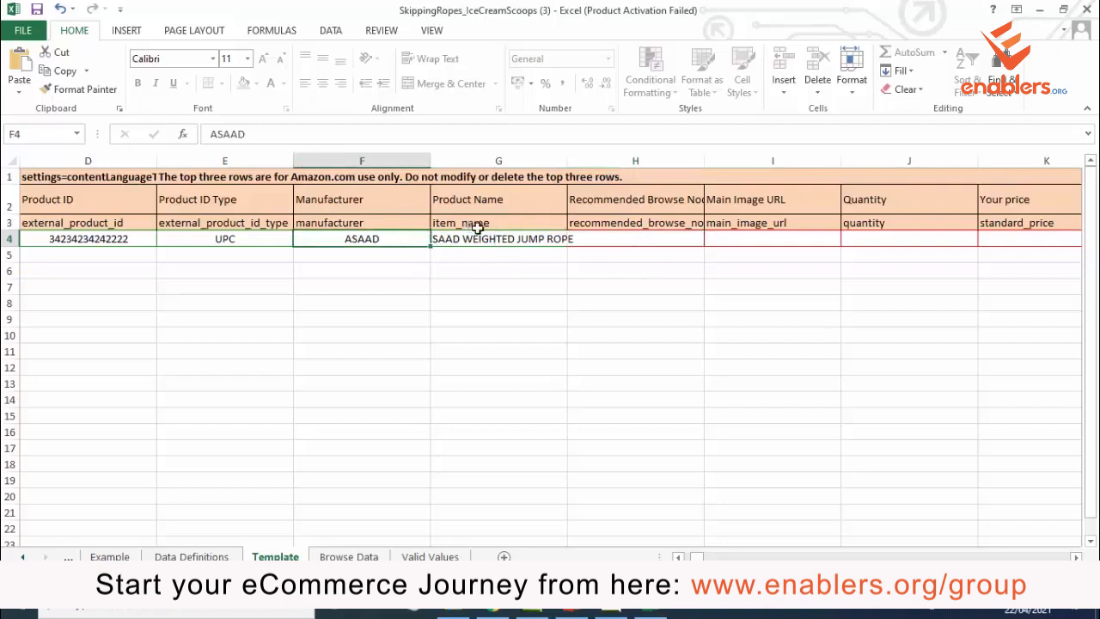
left_click(633, 239)
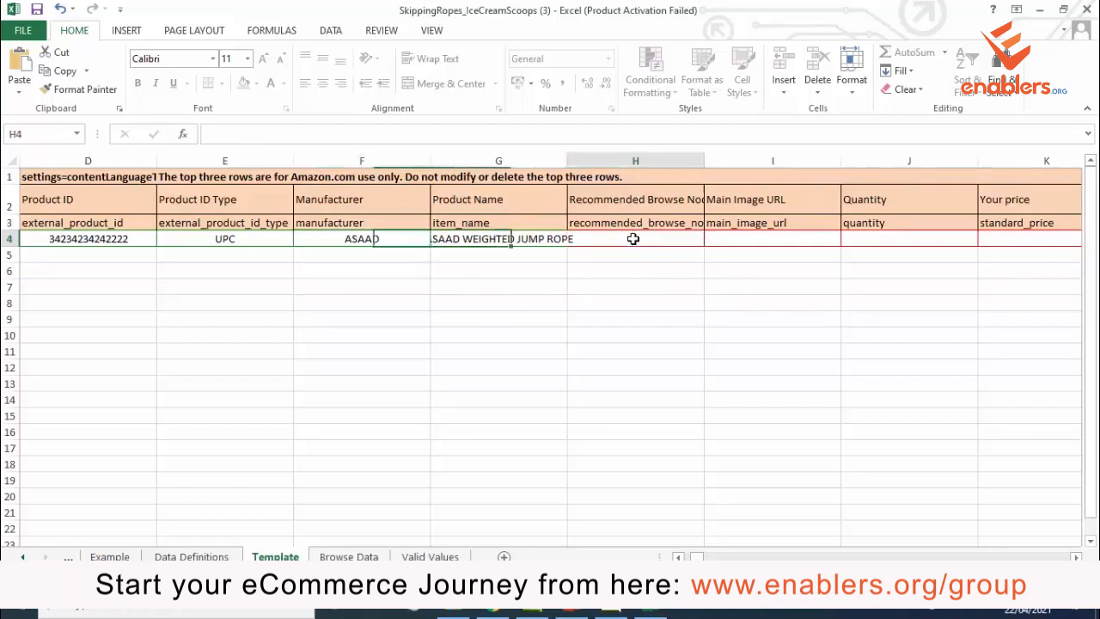
left_click(494, 612)
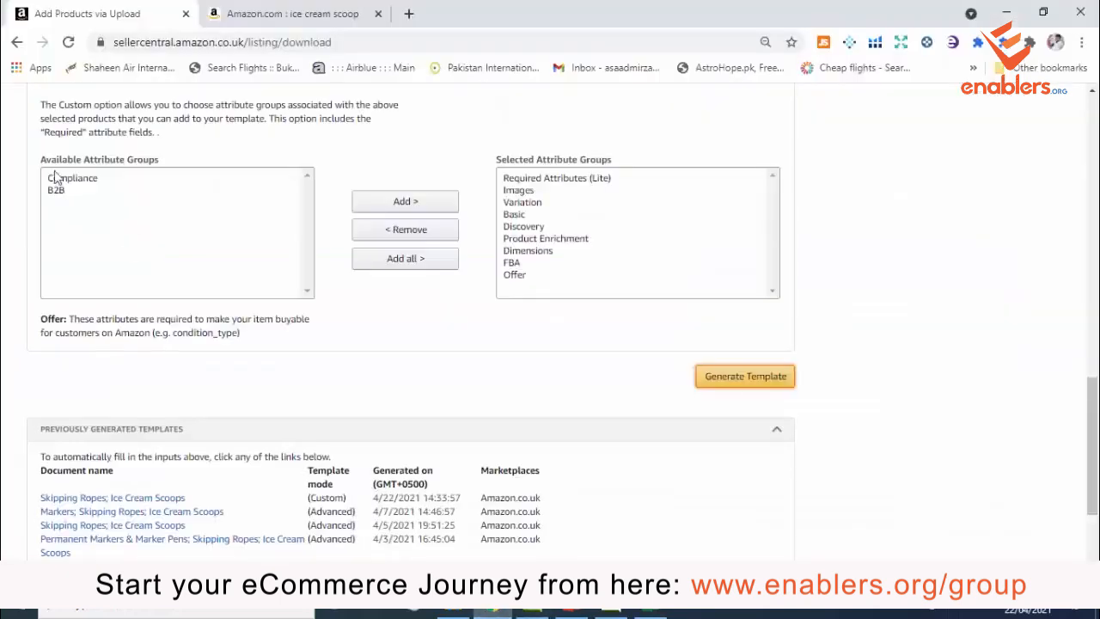
scroll(361, 348, "up", 15)
scroll(361, 348, "down", 5)
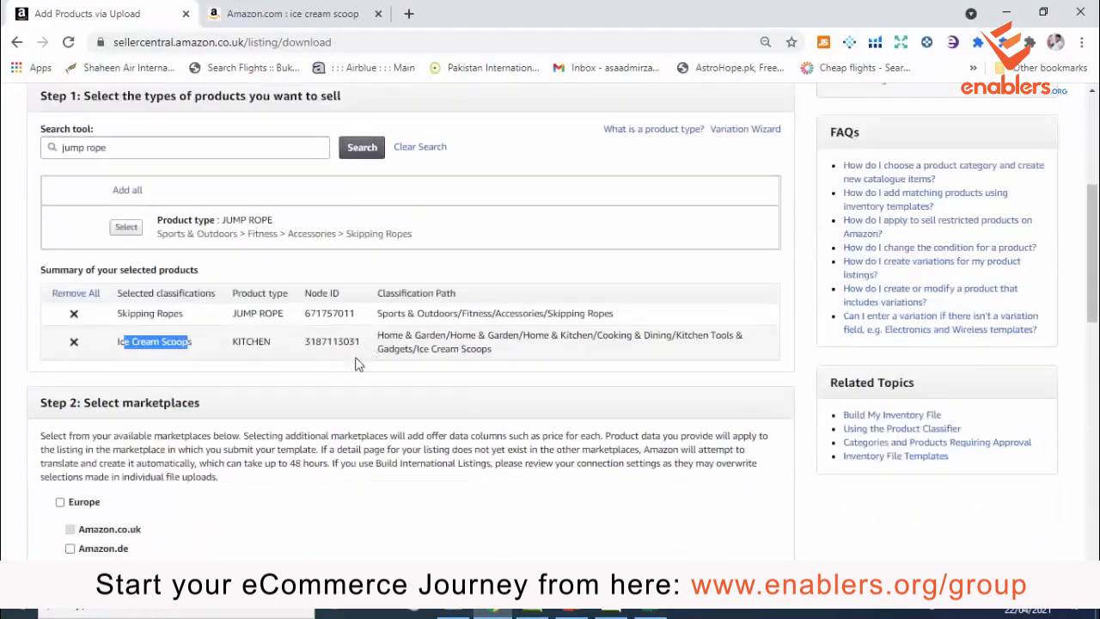
left_click_drag(304, 316, 359, 324)
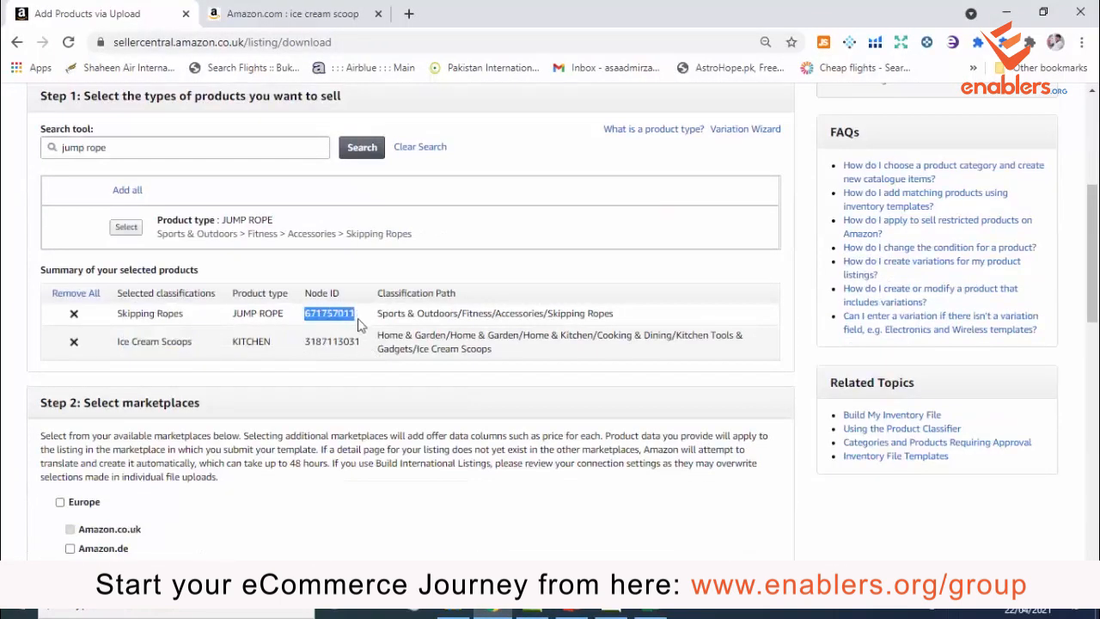
left_click(311, 337)
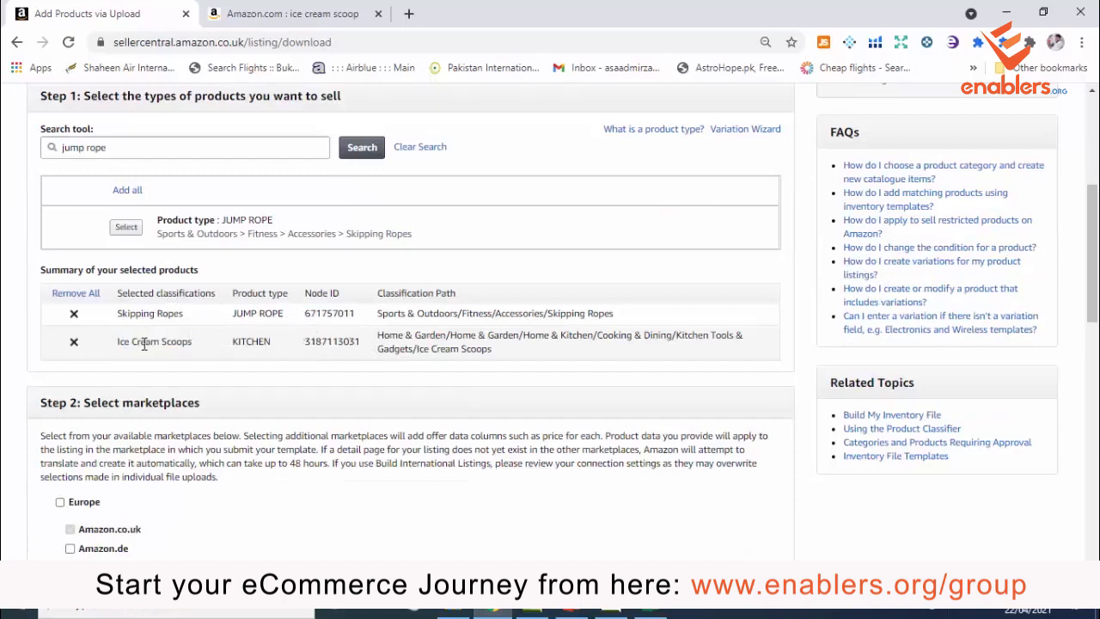
Copy the Skipping Ropes node ID 671757011 from the summary of selected products and switch back to the Excel template.
double_click(323, 315)
right_click(323, 315)
left_click(339, 327)
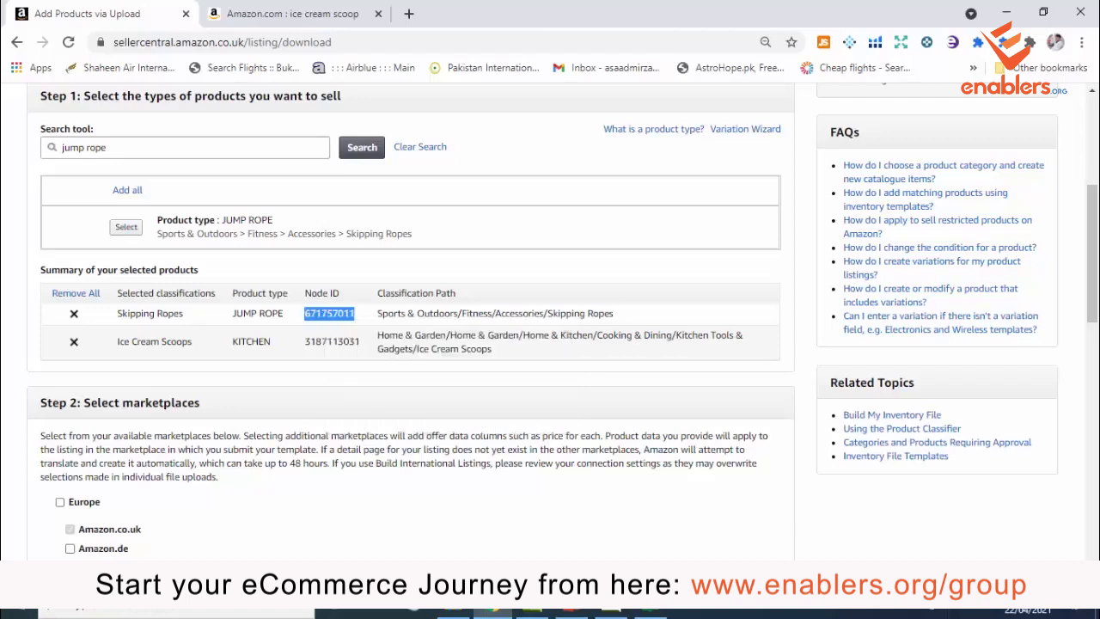
left_click(654, 612)
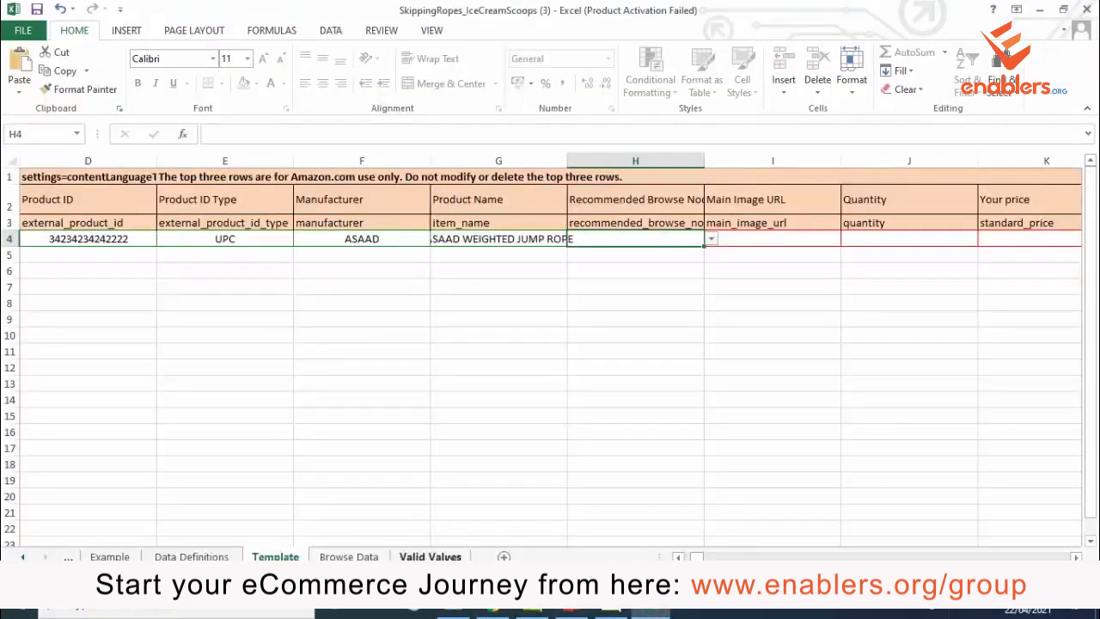
Check the node IDs on the Browse Data sheet, and paste 671757011 into row 4's Recommended Browse Node on the Template sheet.
left_click(379, 559)
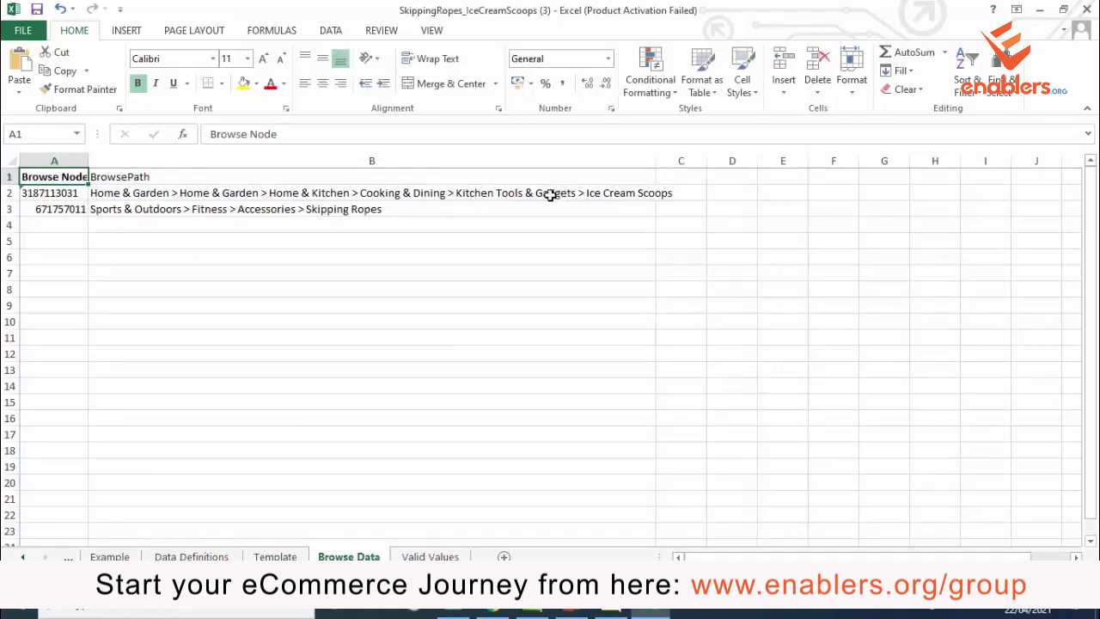
left_click(68, 196)
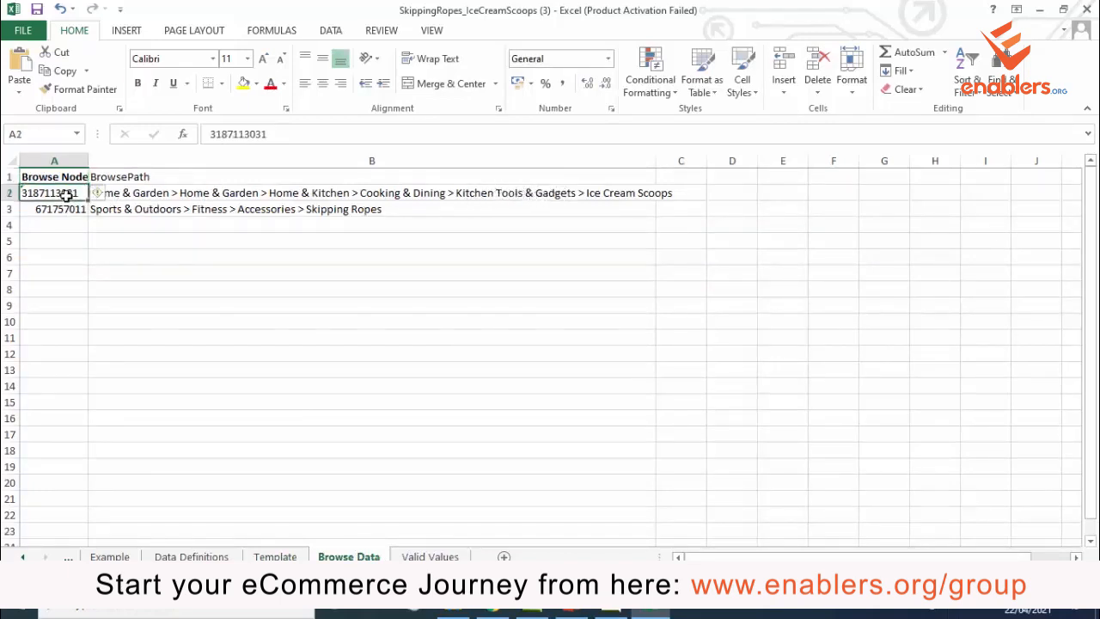
left_click(71, 209)
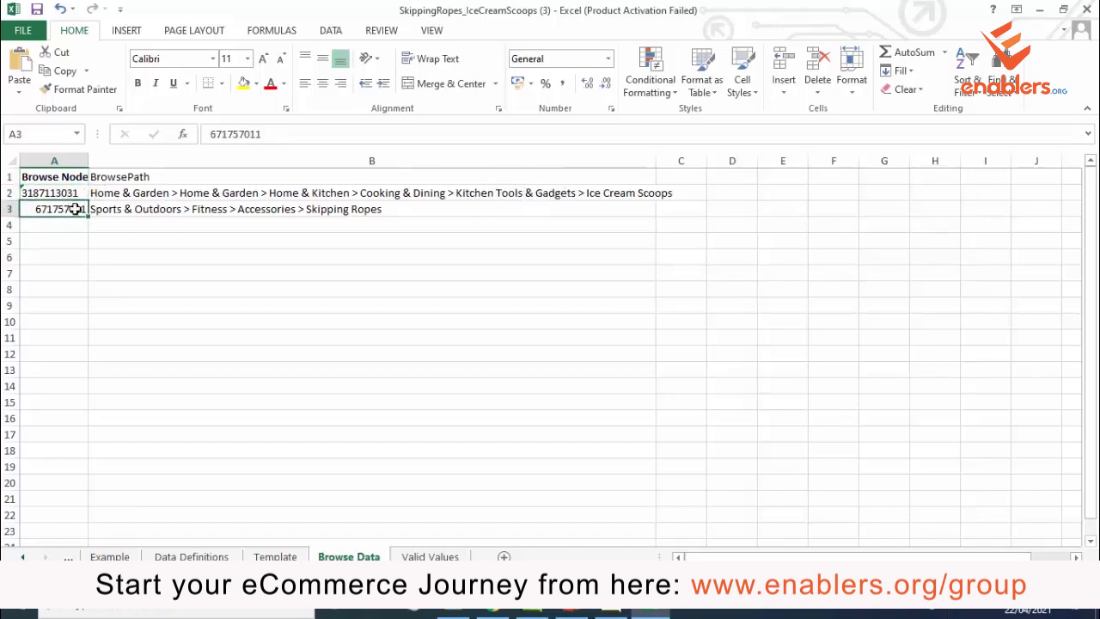
left_click(276, 556)
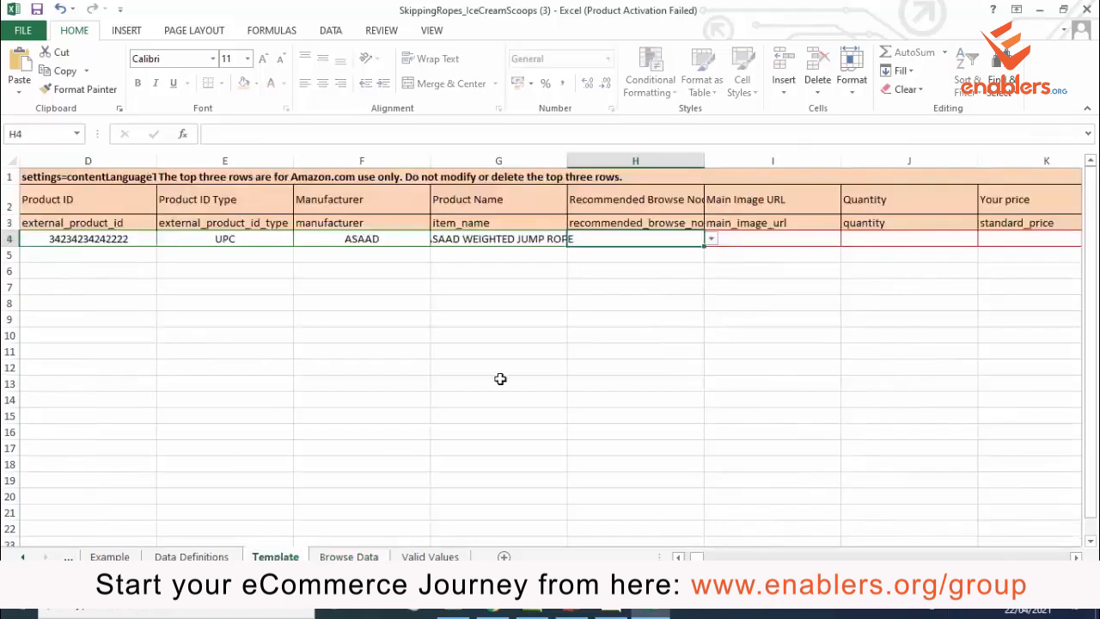
right_click(650, 242)
left_click(686, 308)
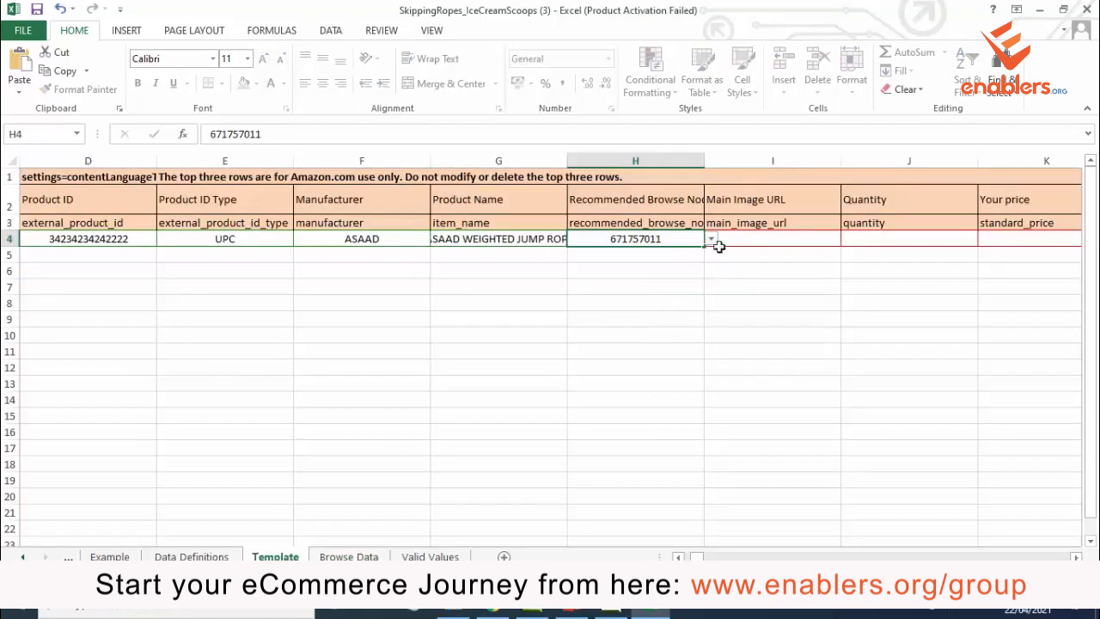
key("Down")
key("Down")
left_click(691, 239)
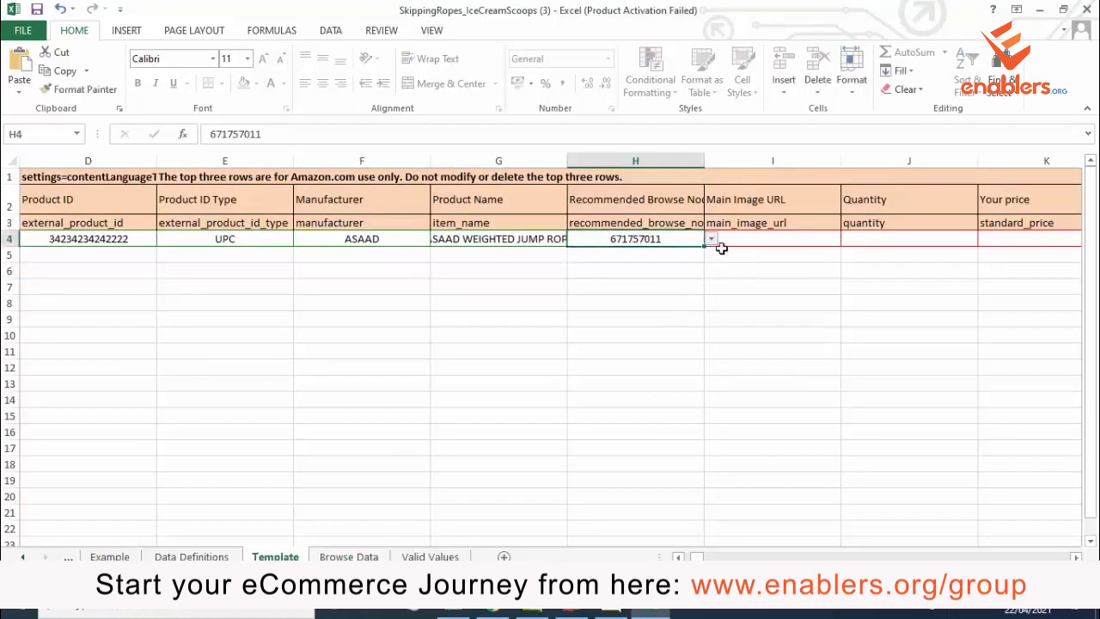
Switch to the browser and open imgur.com in place of the Amazon ice cream scoop search page.
left_click(758, 241)
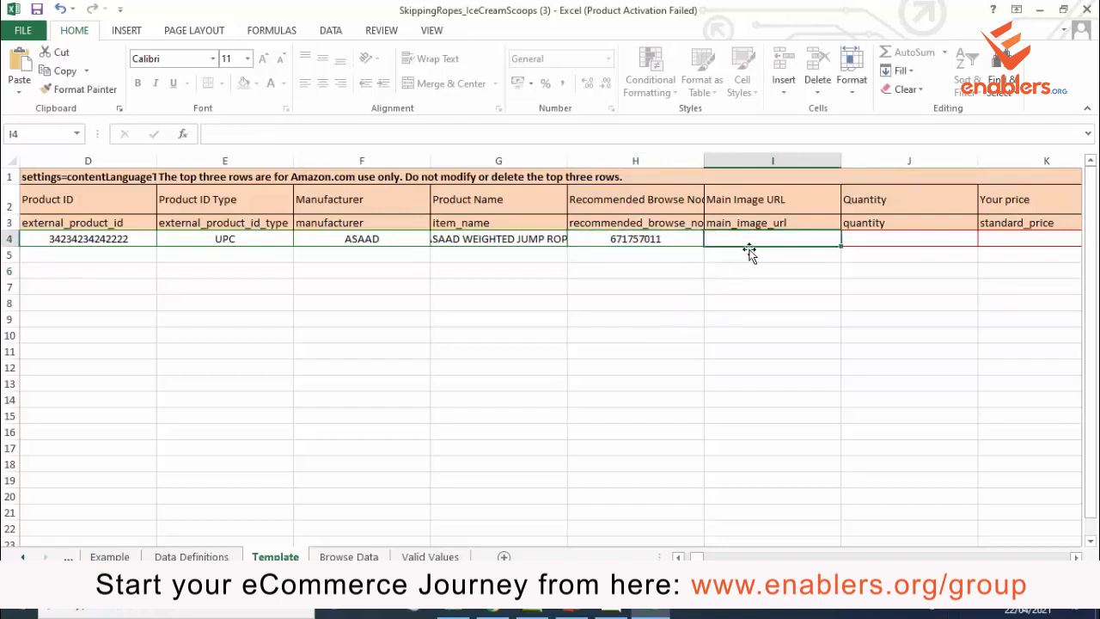
left_click(794, 258)
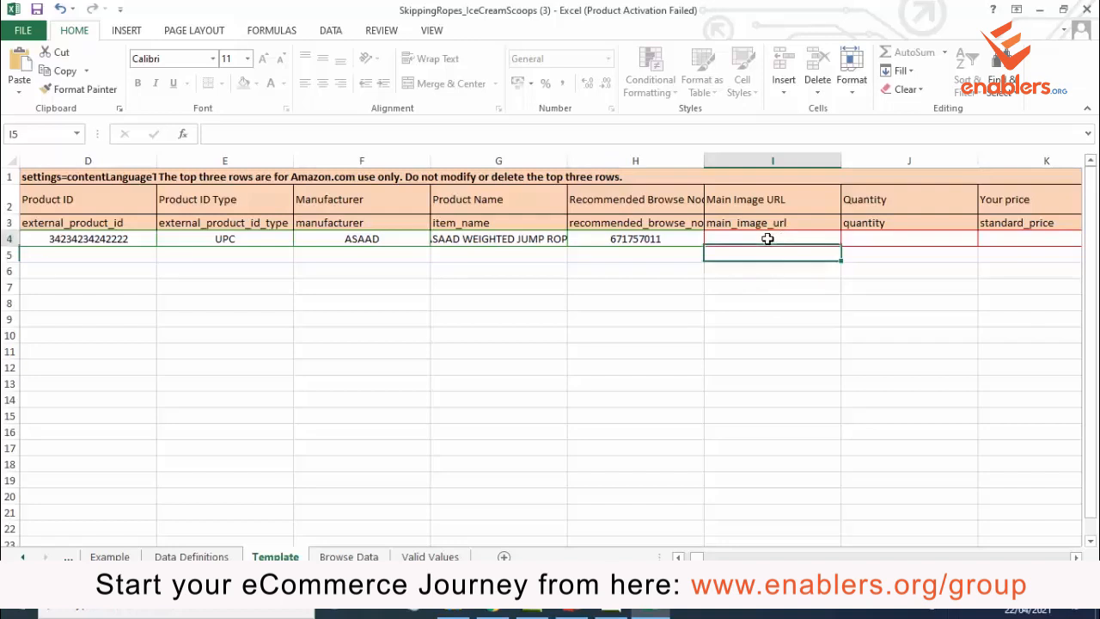
left_click(492, 612)
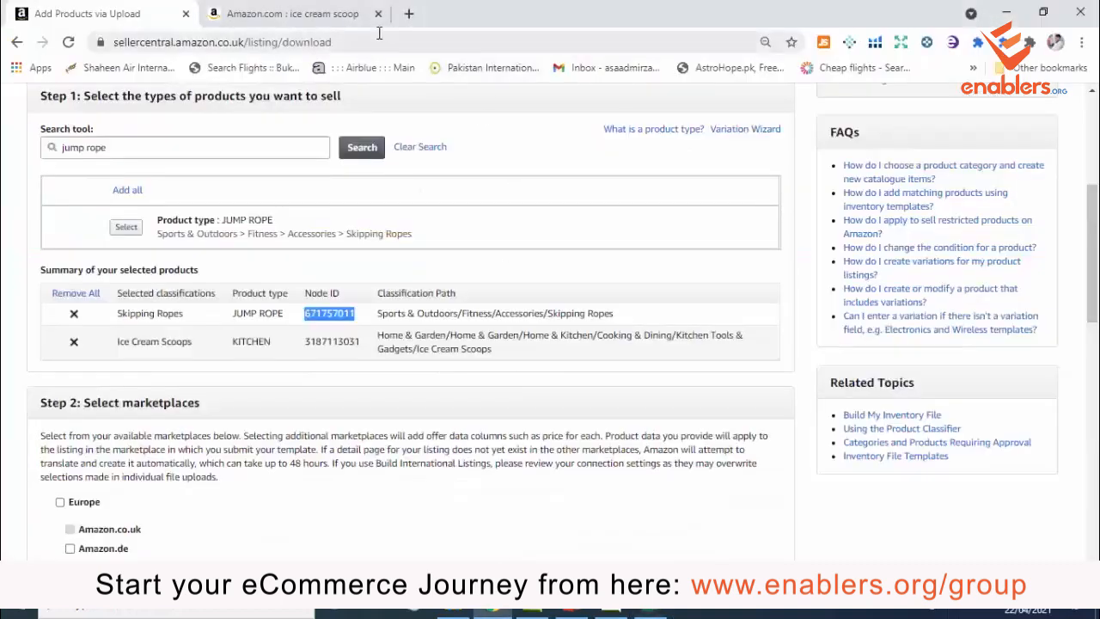
left_click(288, 14)
left_click(330, 39)
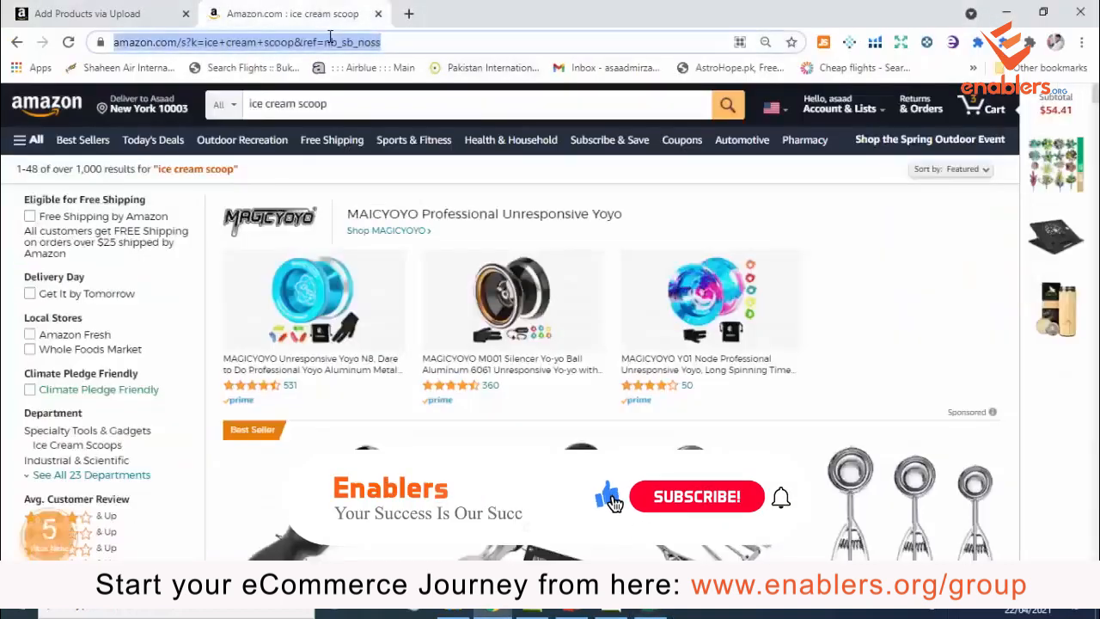
type("IM")
key("Return")
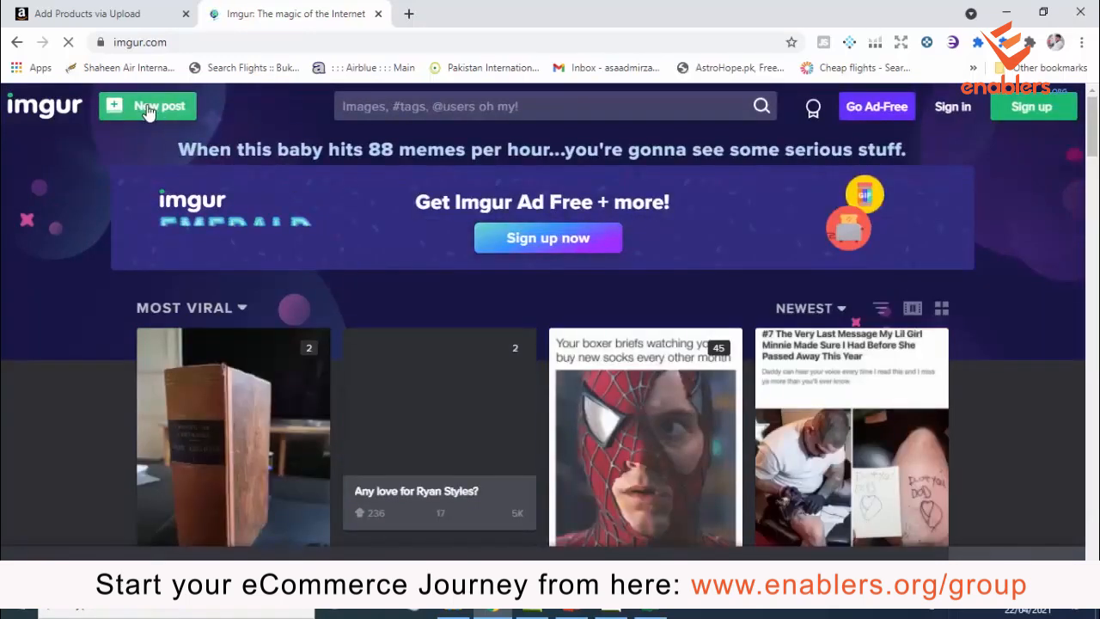
Upload the amazon_launching_ranking image from the Desktop as a new Imgur post.
left_click(148, 109)
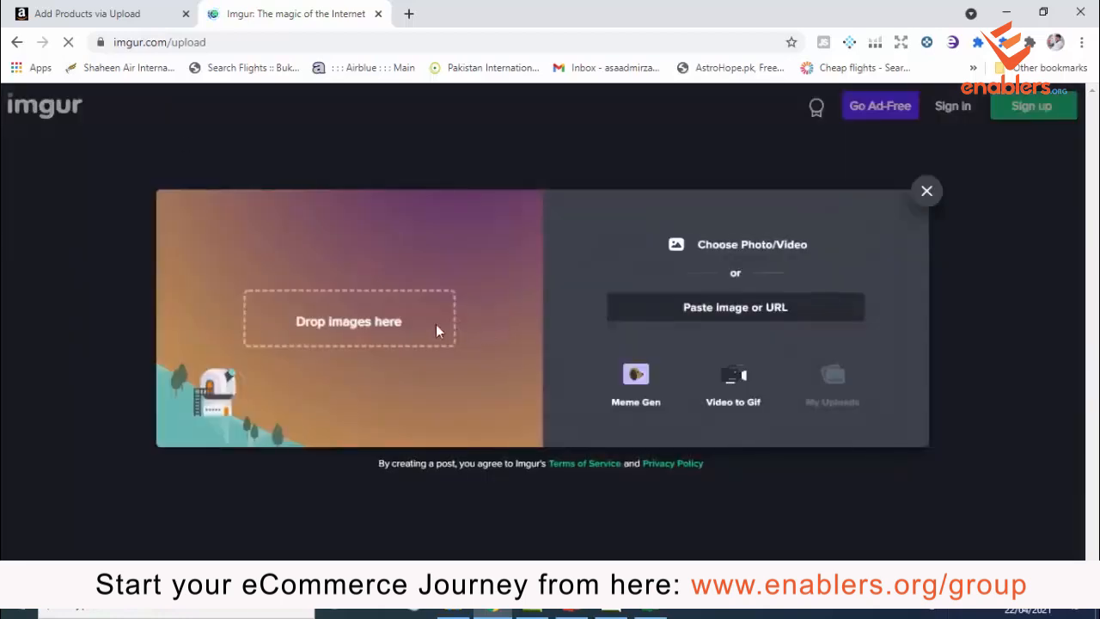
left_click(756, 247)
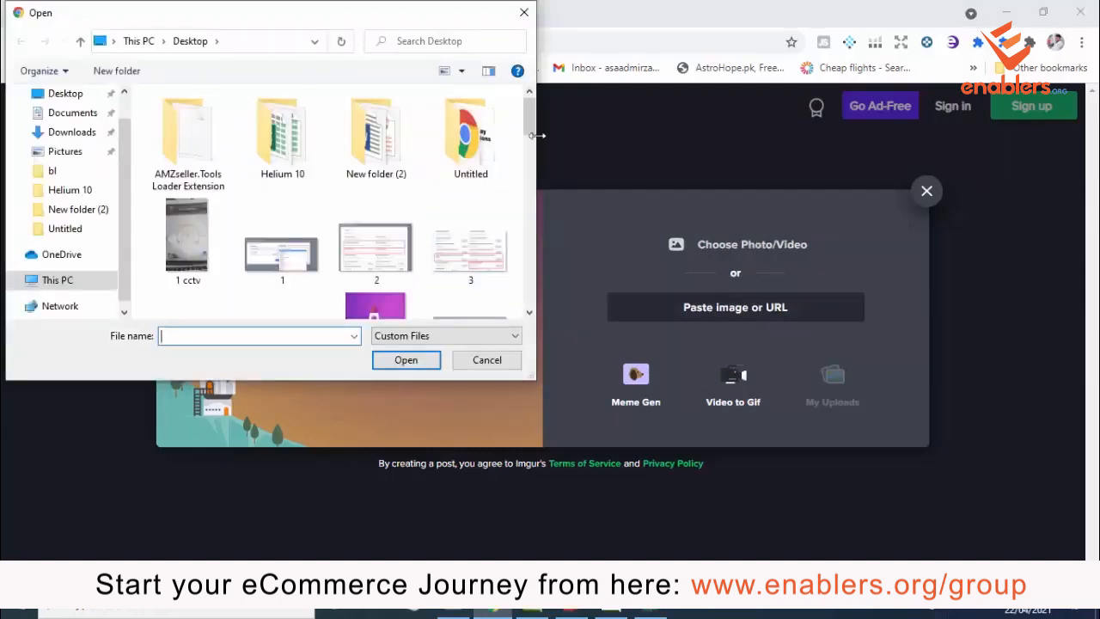
scroll(529, 134, "down", 1)
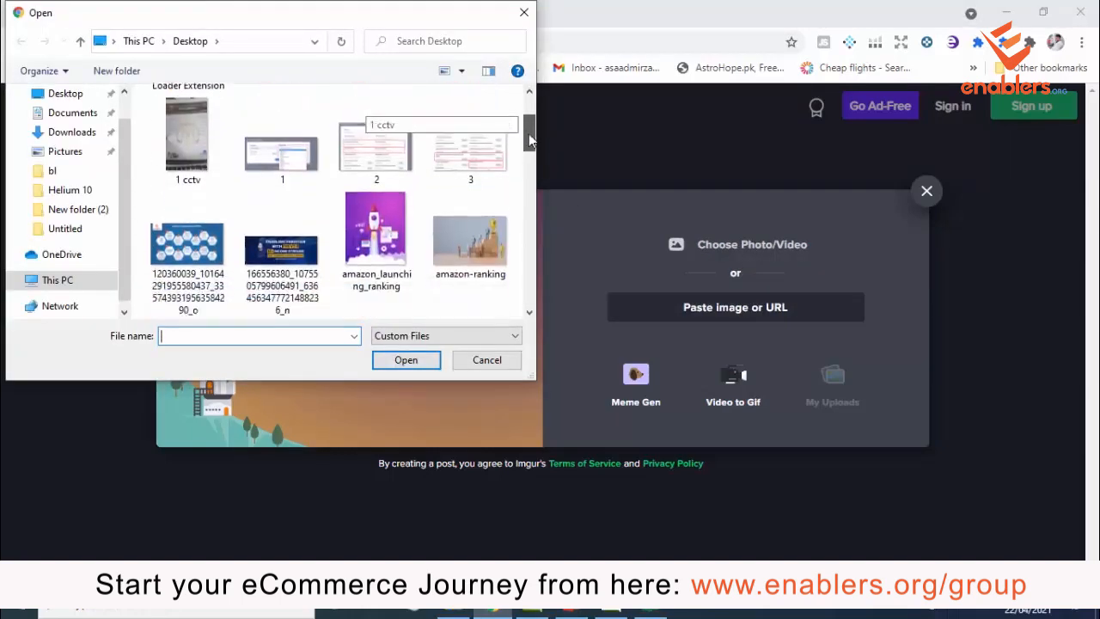
double_click(382, 220)
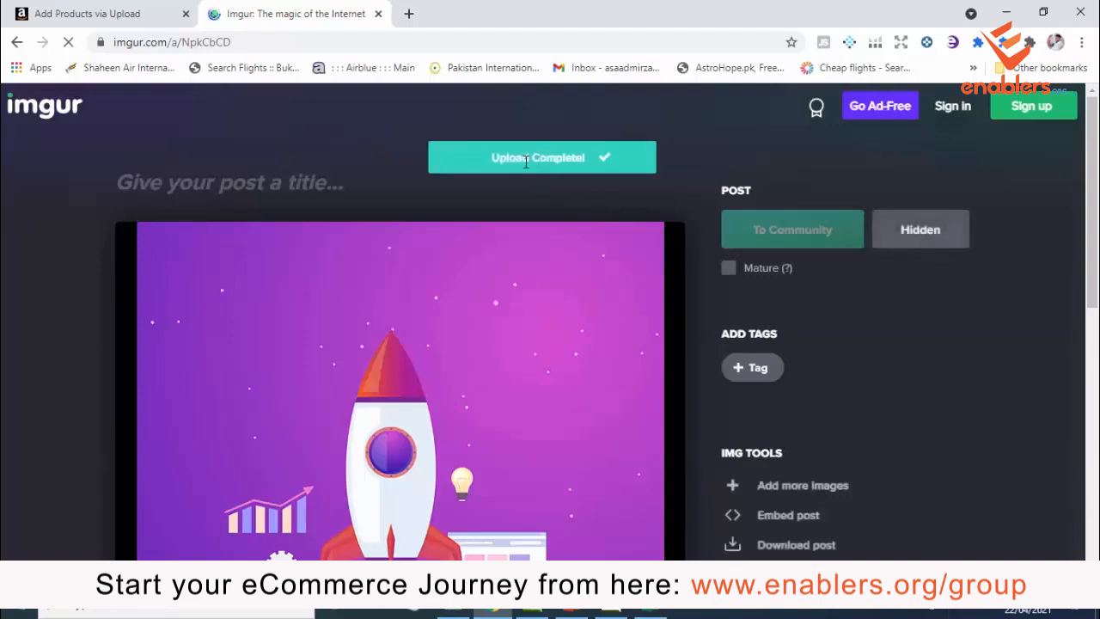
mouse_move(504, 244)
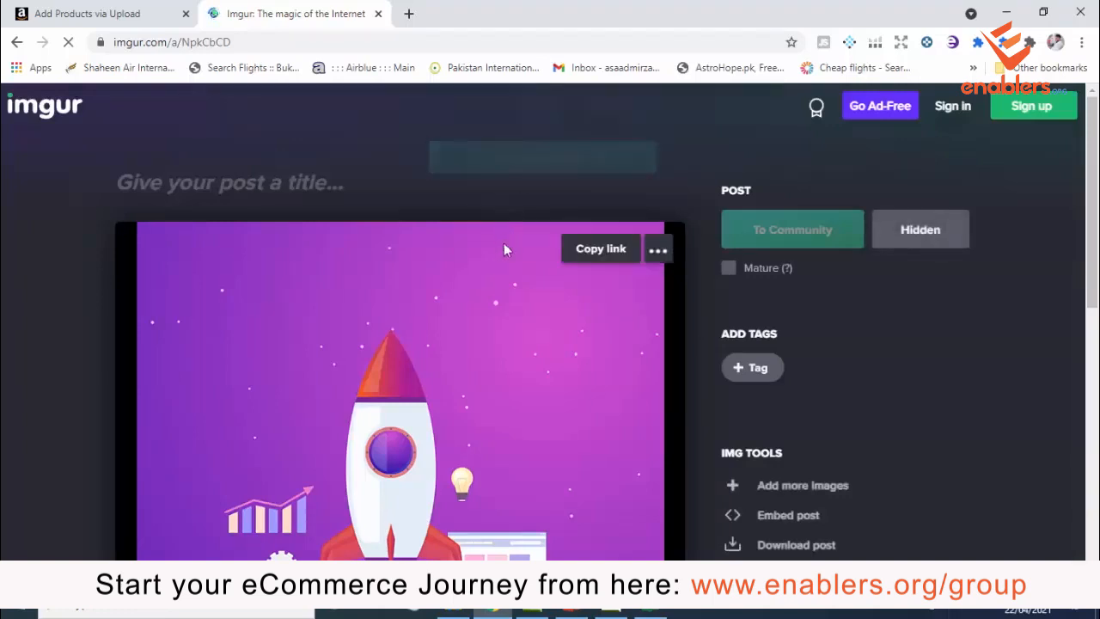
left_click(604, 251)
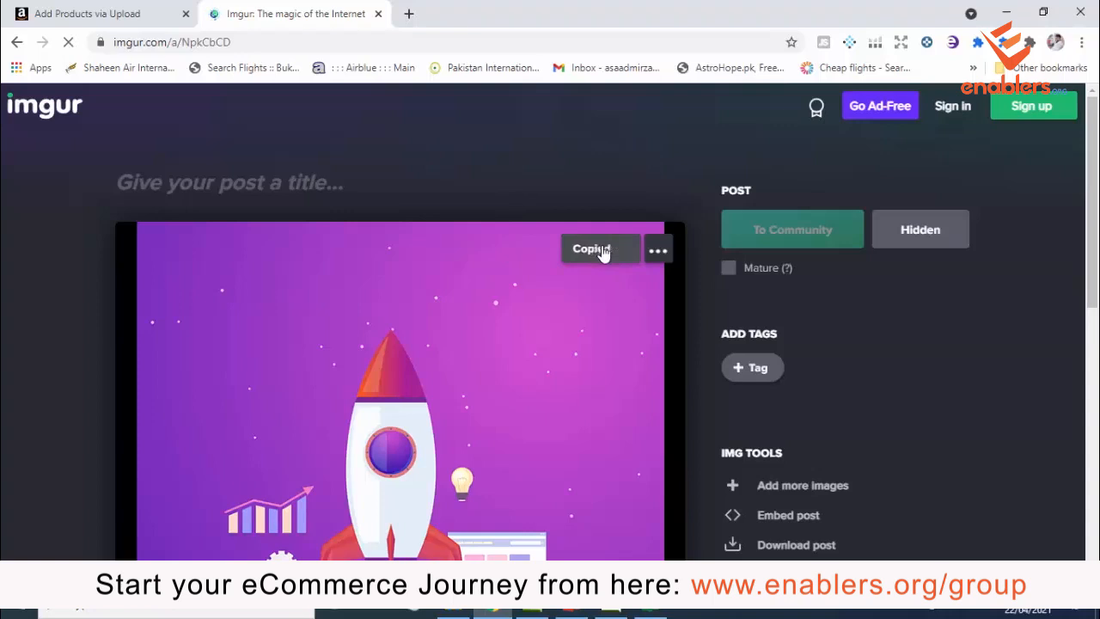
left_click(117, 13)
left_click(649, 613)
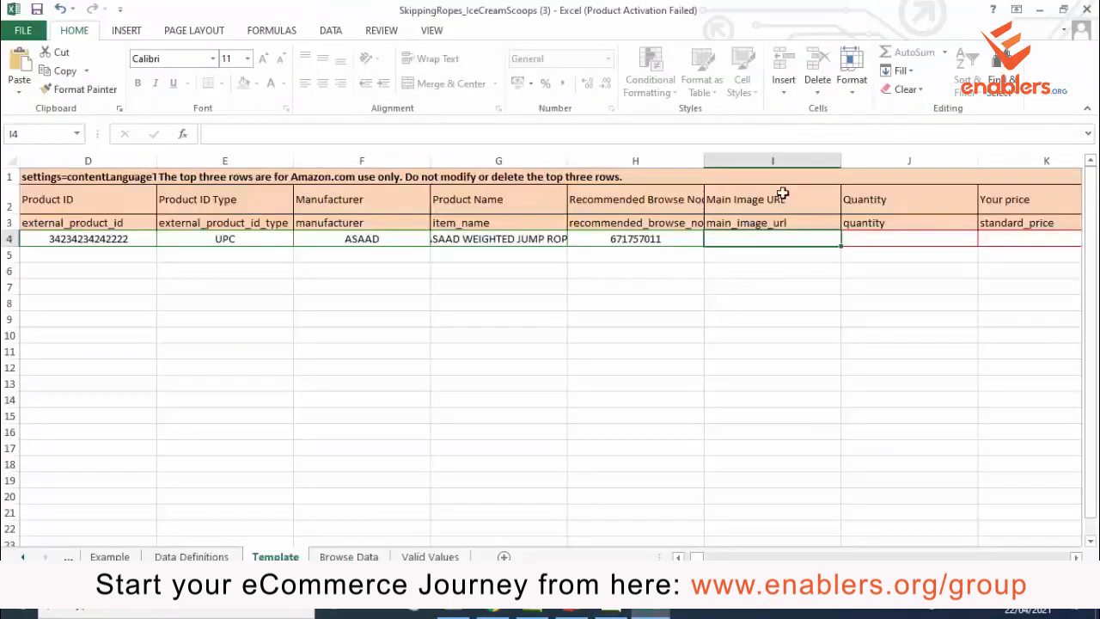
right_click(757, 239)
left_click(787, 302)
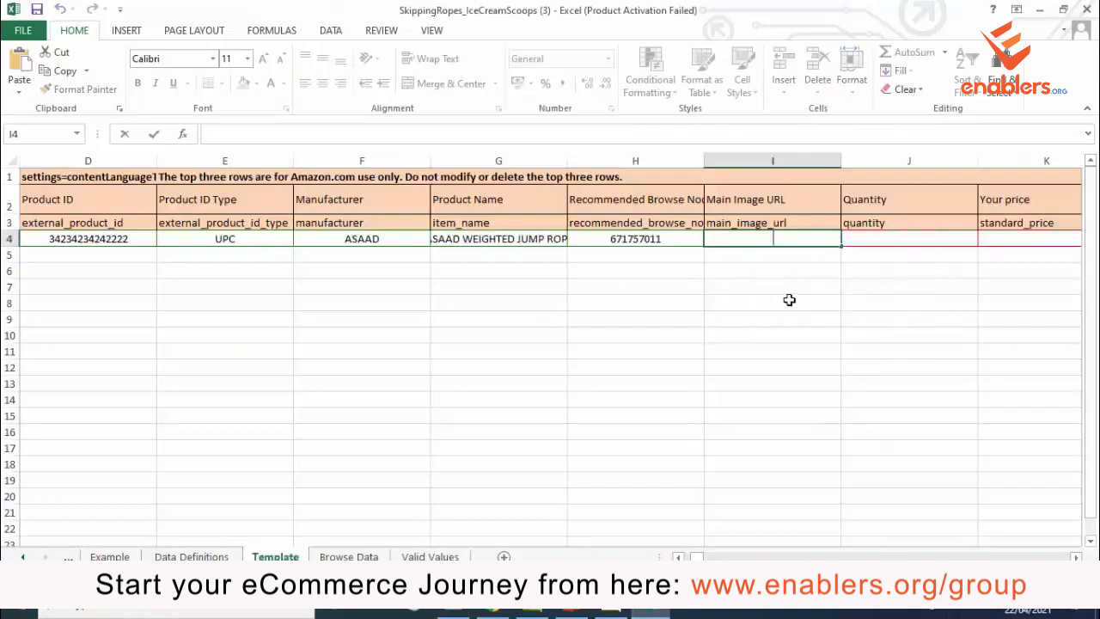
left_click(783, 289)
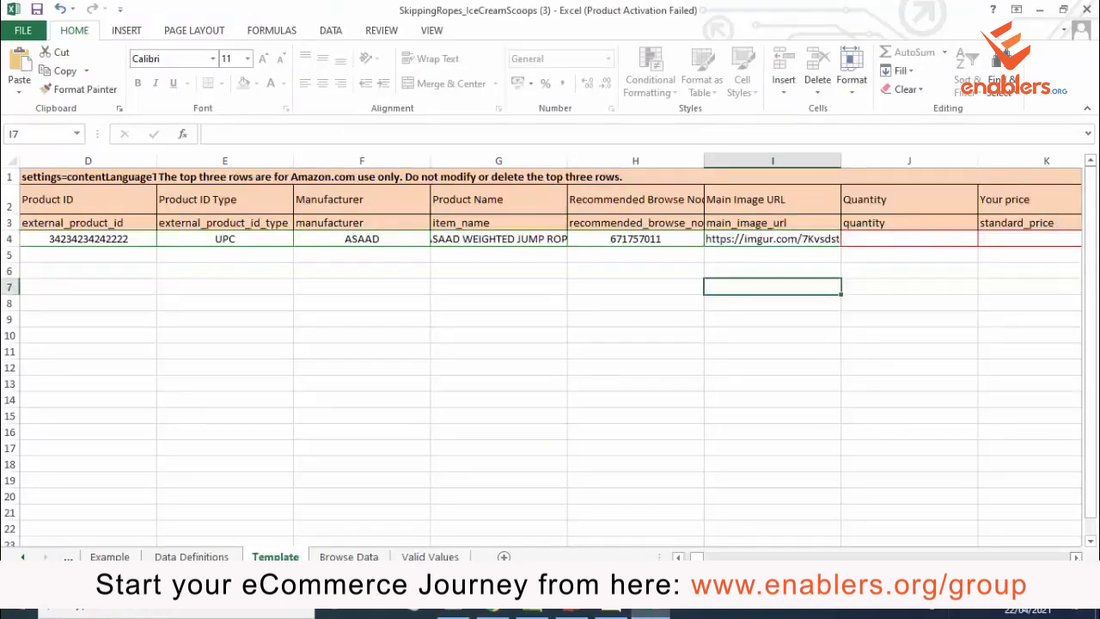
Enter 200 as the quantity and 13.99 as the price in row 4.
scroll(550, 353, "right", 1)
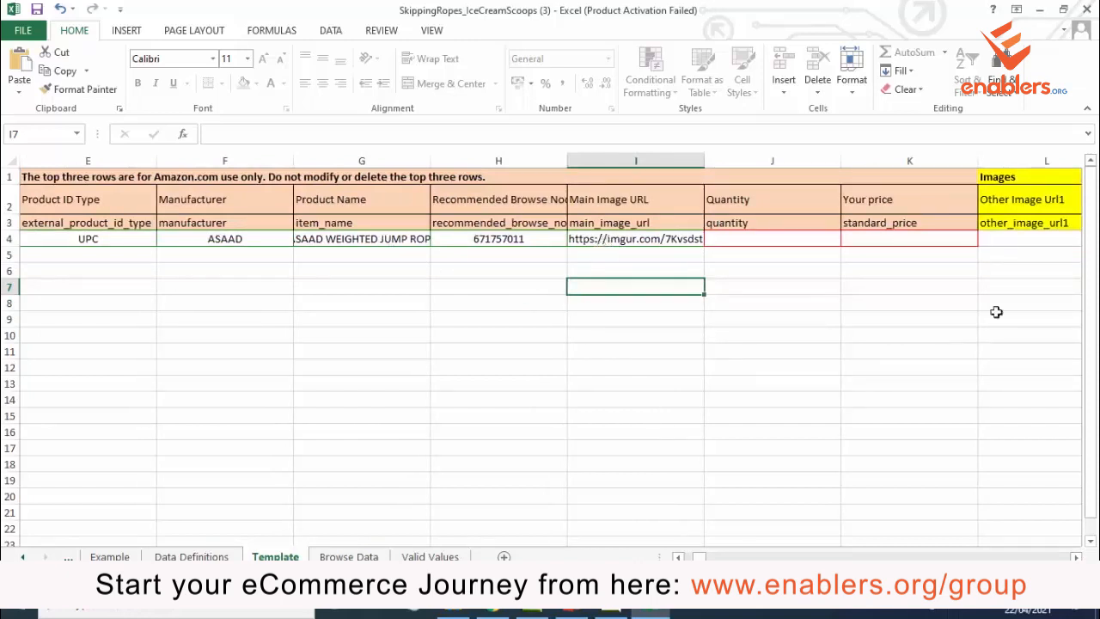
scroll(987, 314, "right", 1)
left_click(901, 200)
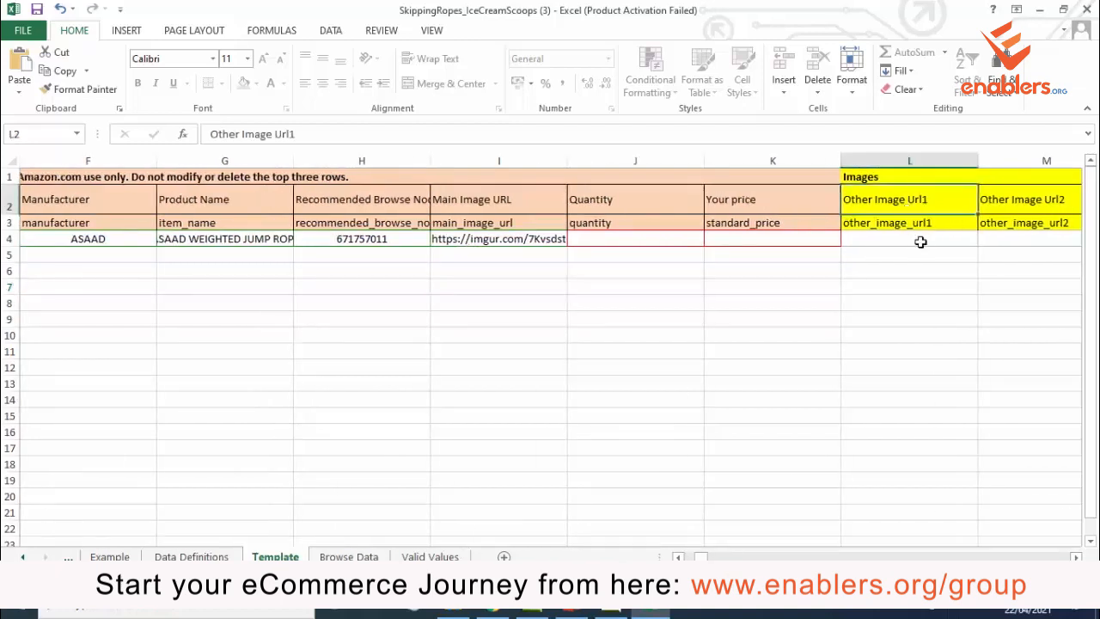
left_click(921, 241)
left_click(1042, 239)
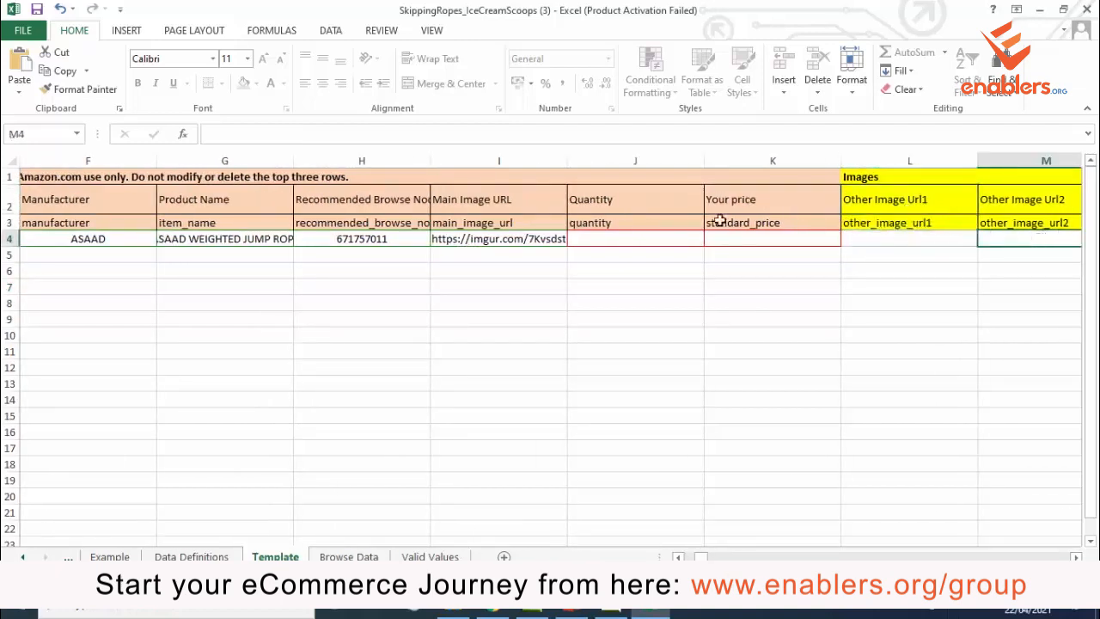
left_click(687, 241)
type("200")
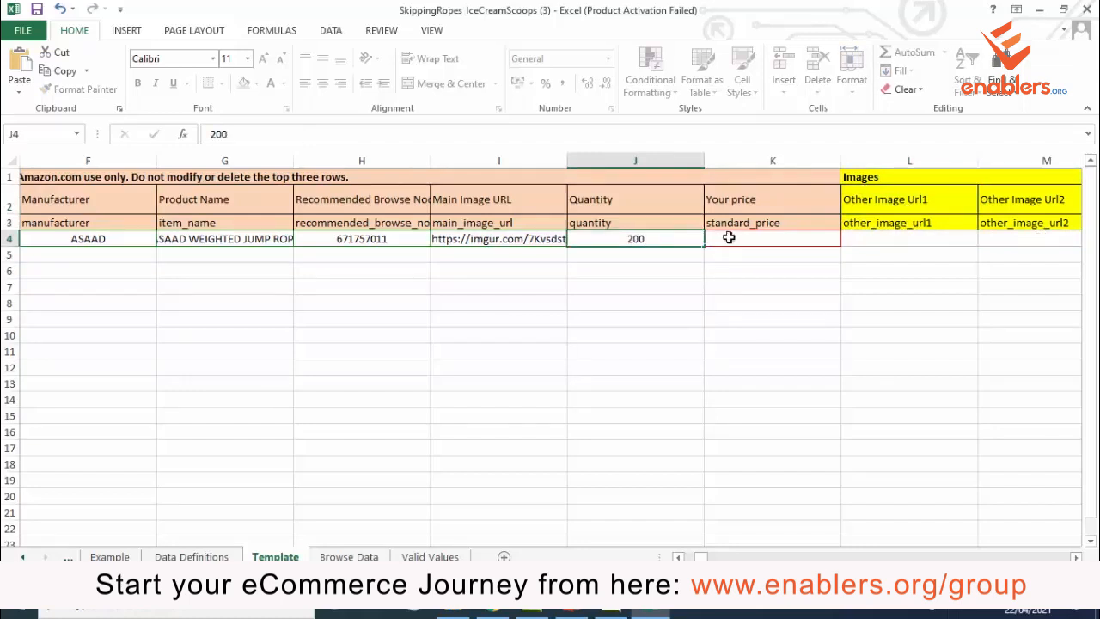
left_click(720, 233)
type("13.")
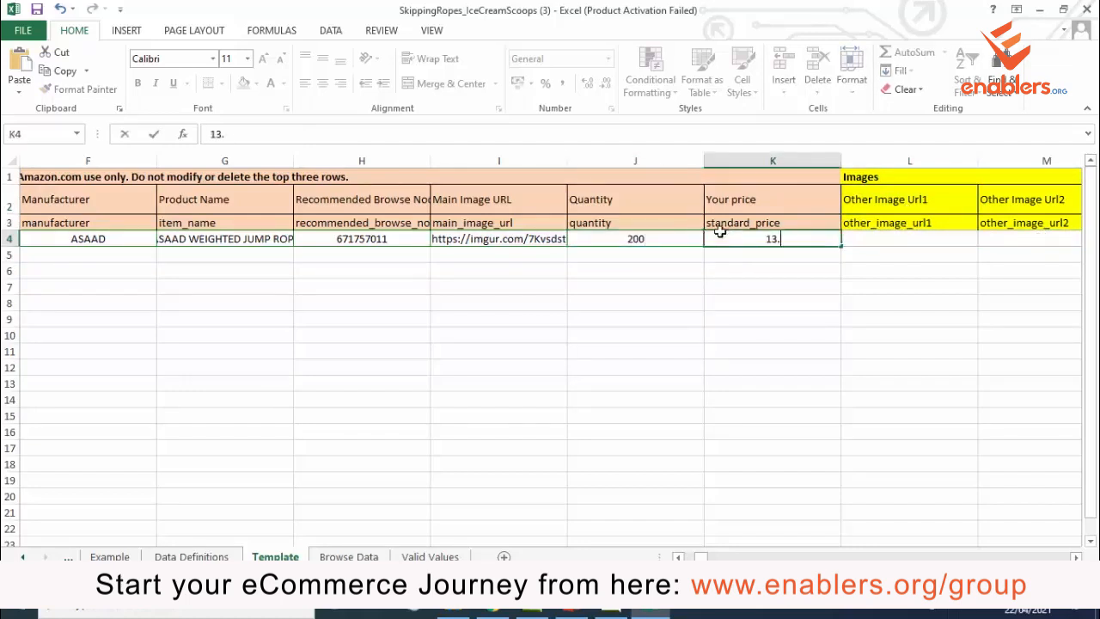
type("99")
left_click(885, 336)
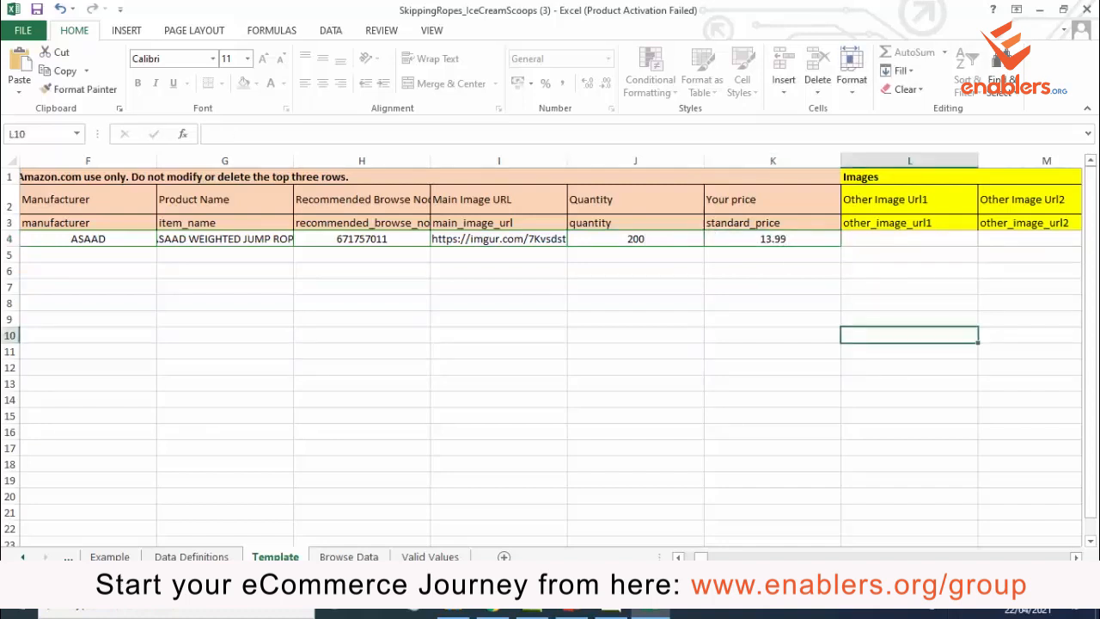
Look through row 4's additional image fields in the Images section, from Other Image Url1 to Other Image Url6.
scroll(550, 344, "right", 5)
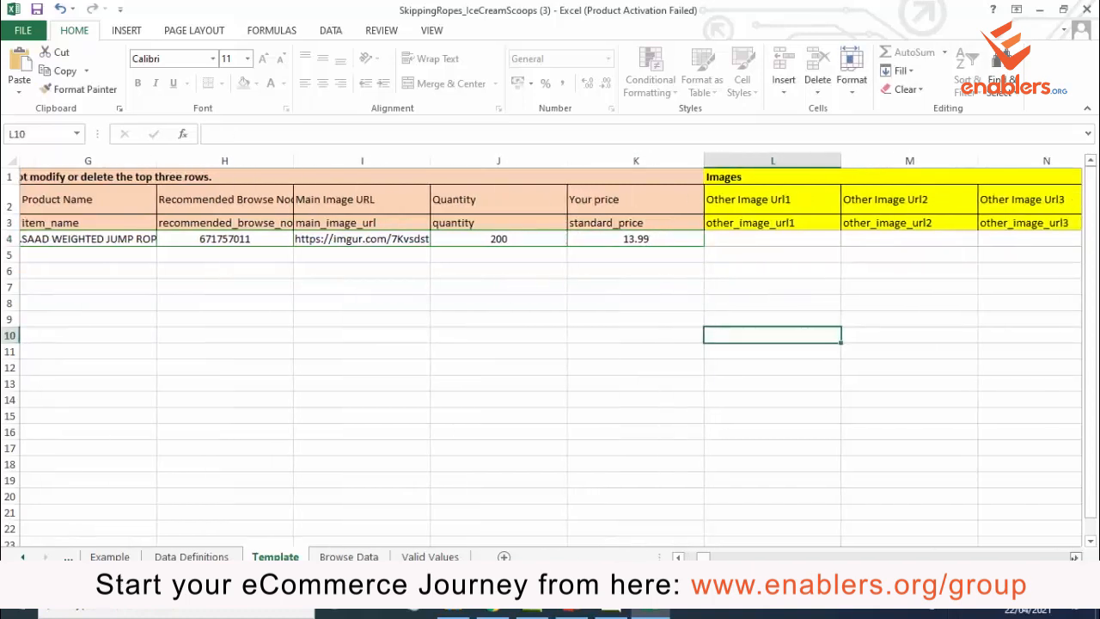
scroll(548, 236, "right", 1)
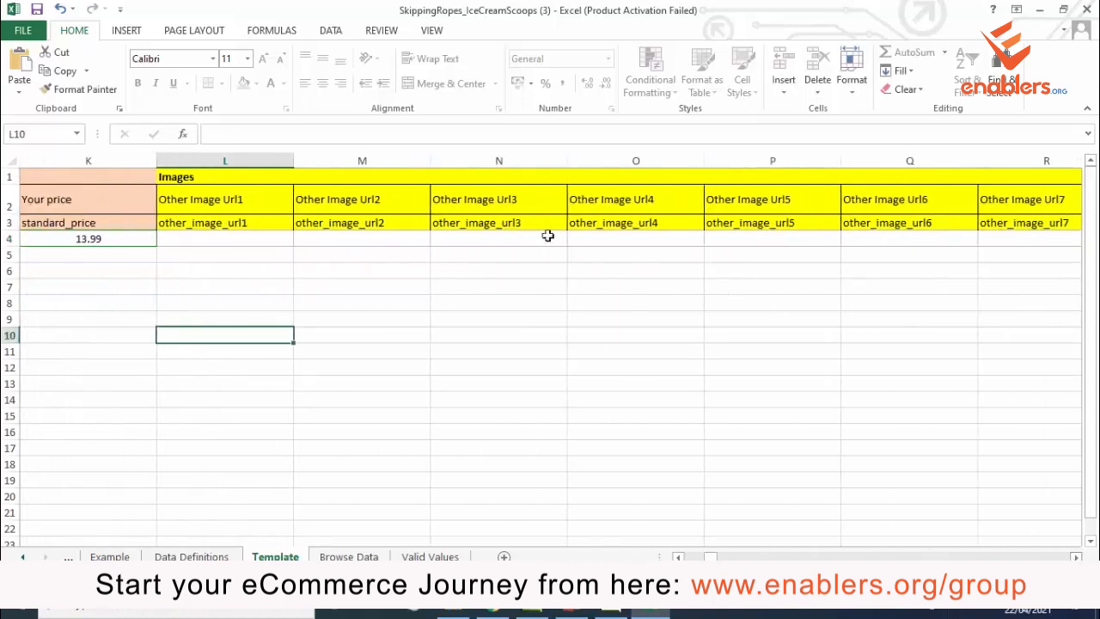
left_click(260, 237)
left_click(309, 238)
left_click(479, 249)
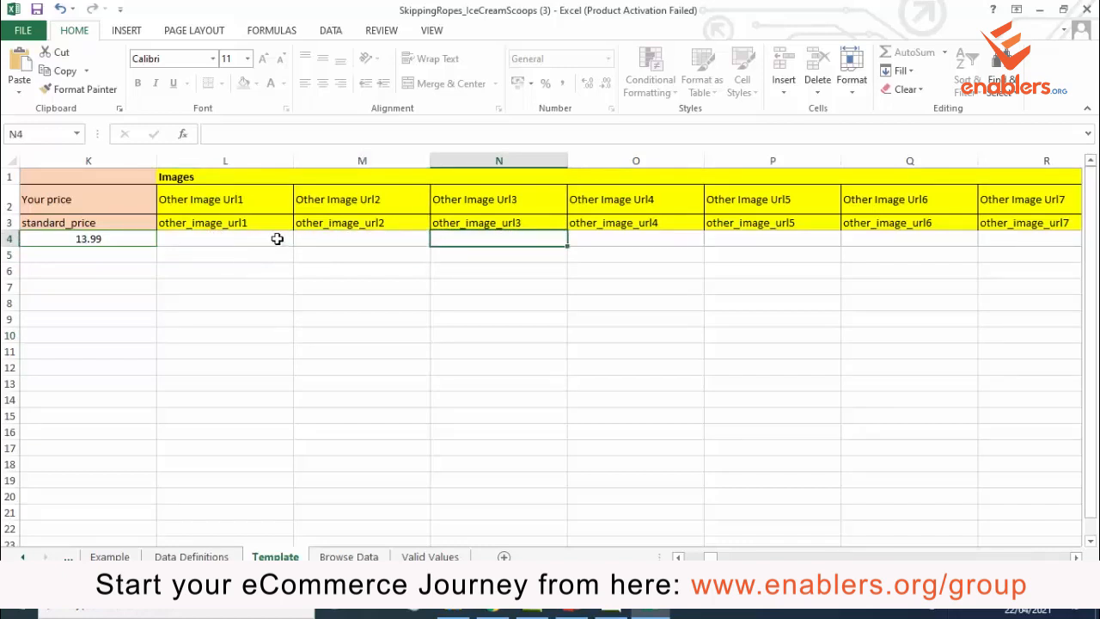
left_click(222, 240)
left_click(339, 227)
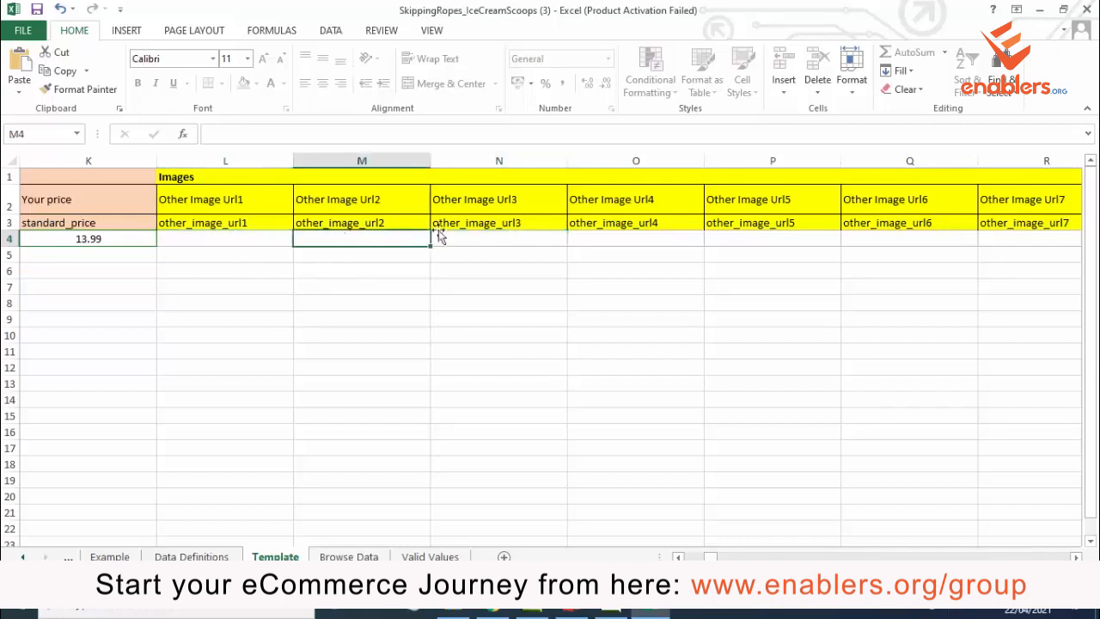
left_click(480, 228)
left_click(447, 239)
left_click(636, 240)
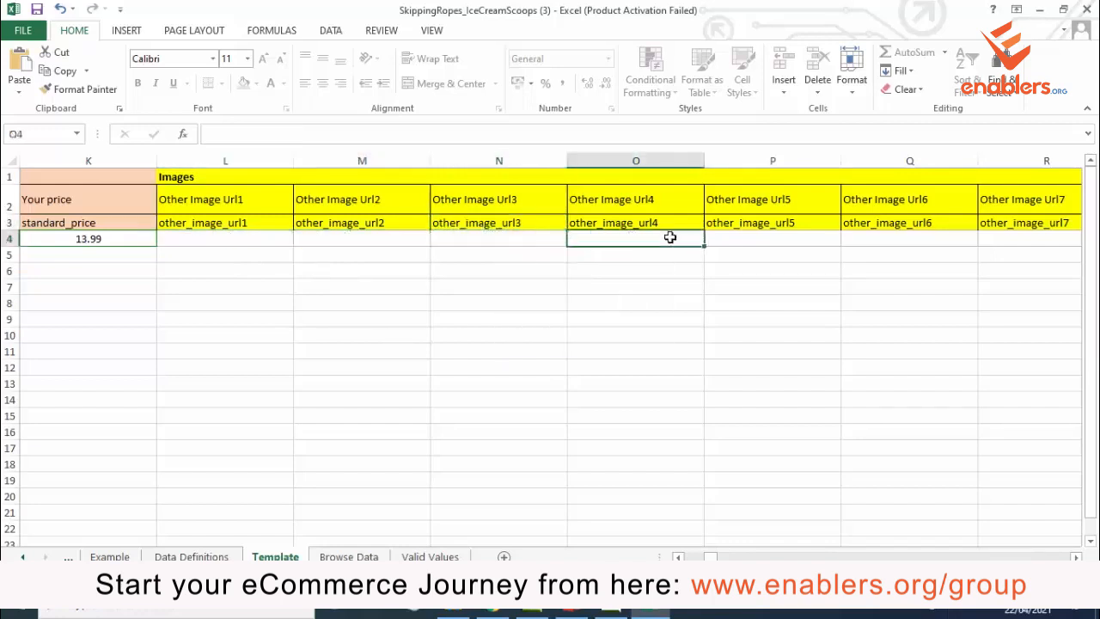
left_click(745, 241)
left_click(864, 238)
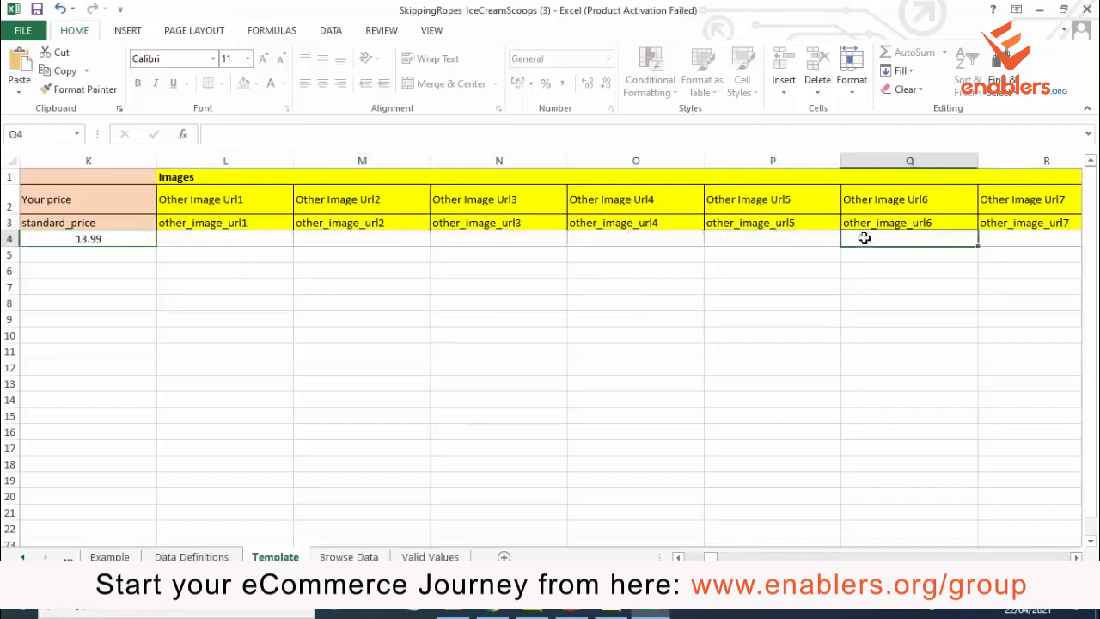
left_click(221, 239)
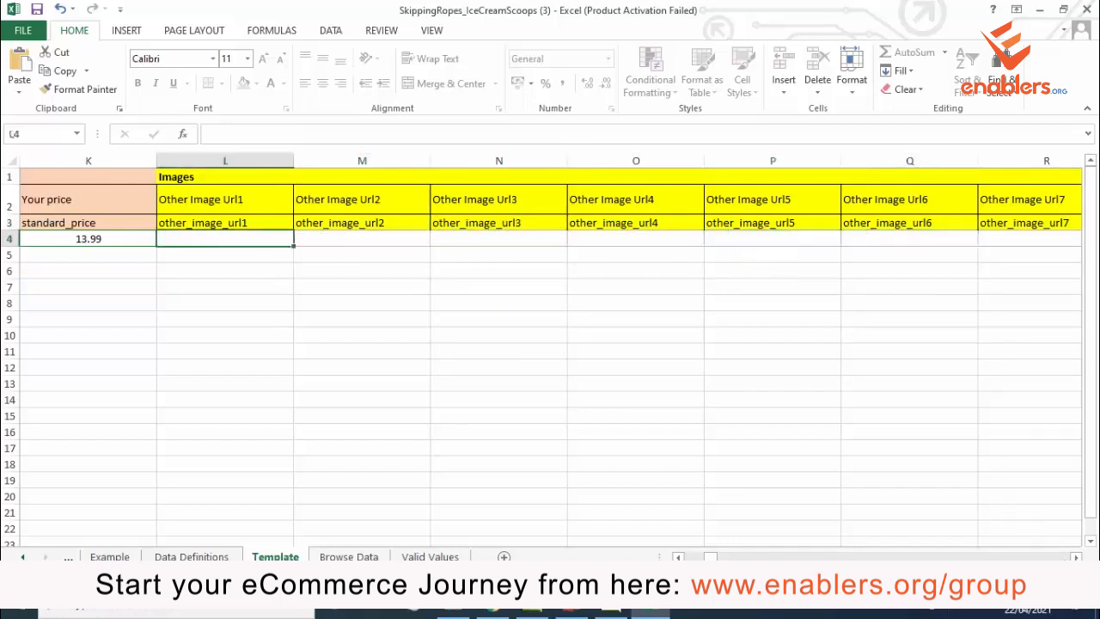
Look over row 4's Variation fields, from Relationship Type to Parentage.
left_click(1077, 558)
scroll(289, 258, "right", 5)
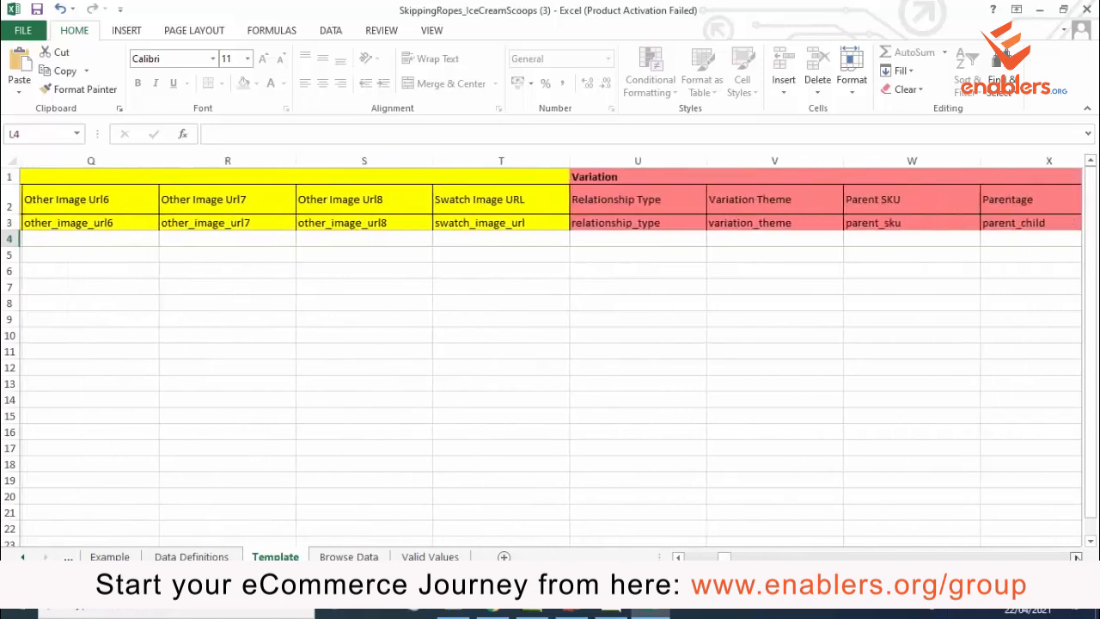
left_click_drag(211, 240, 643, 231)
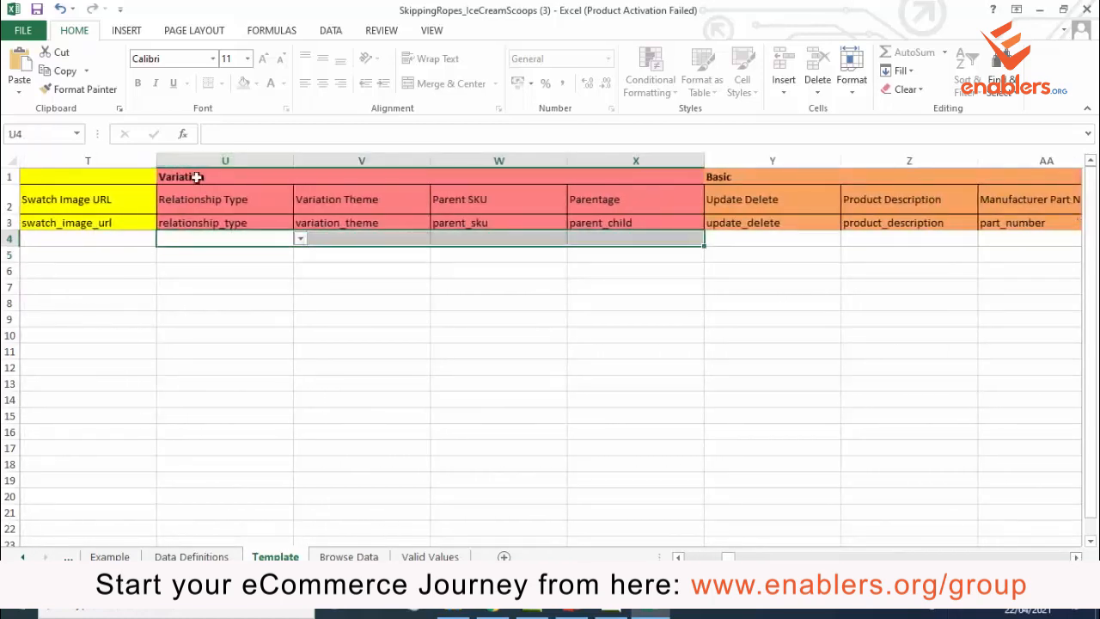
left_click(194, 177)
left_click(710, 199)
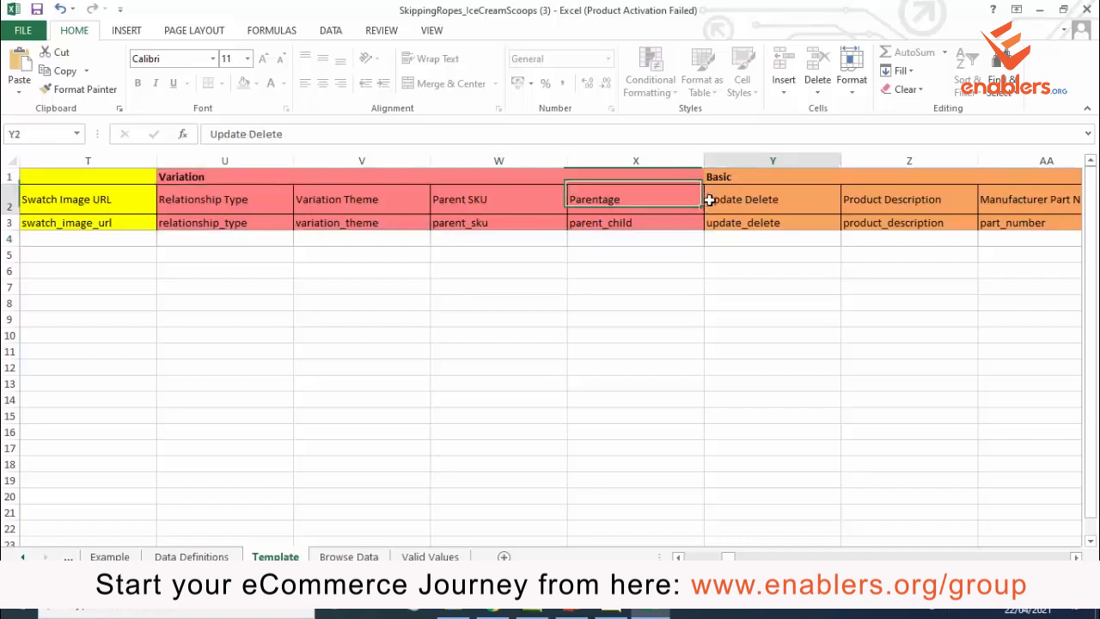
Set row 4's Update Delete field in the Basic section to Update.
left_click(791, 239)
left_click(848, 240)
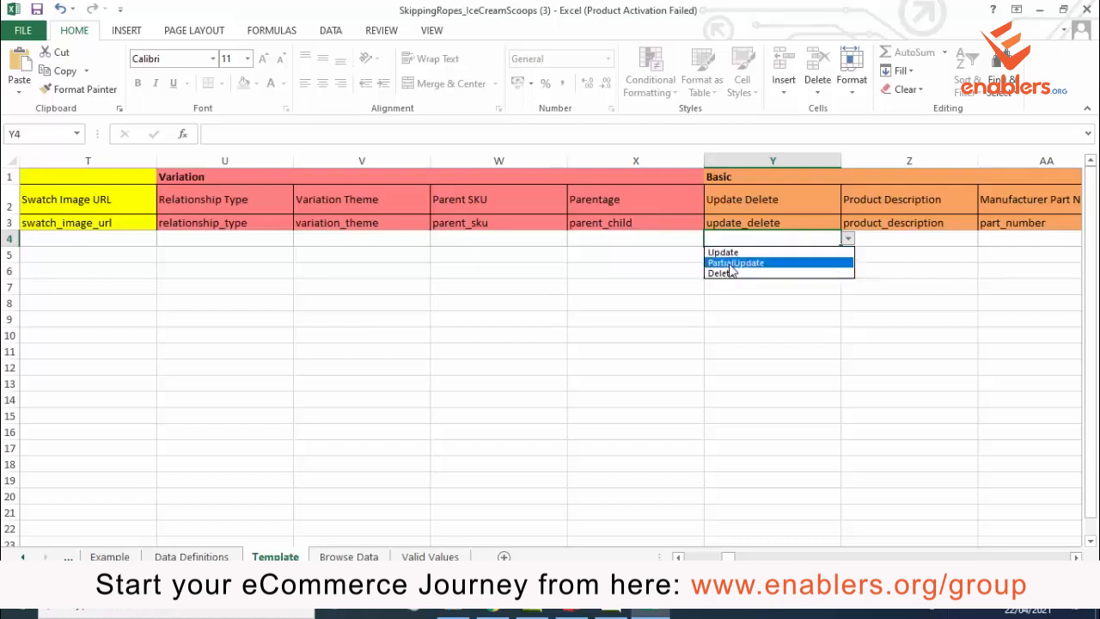
left_click(723, 252)
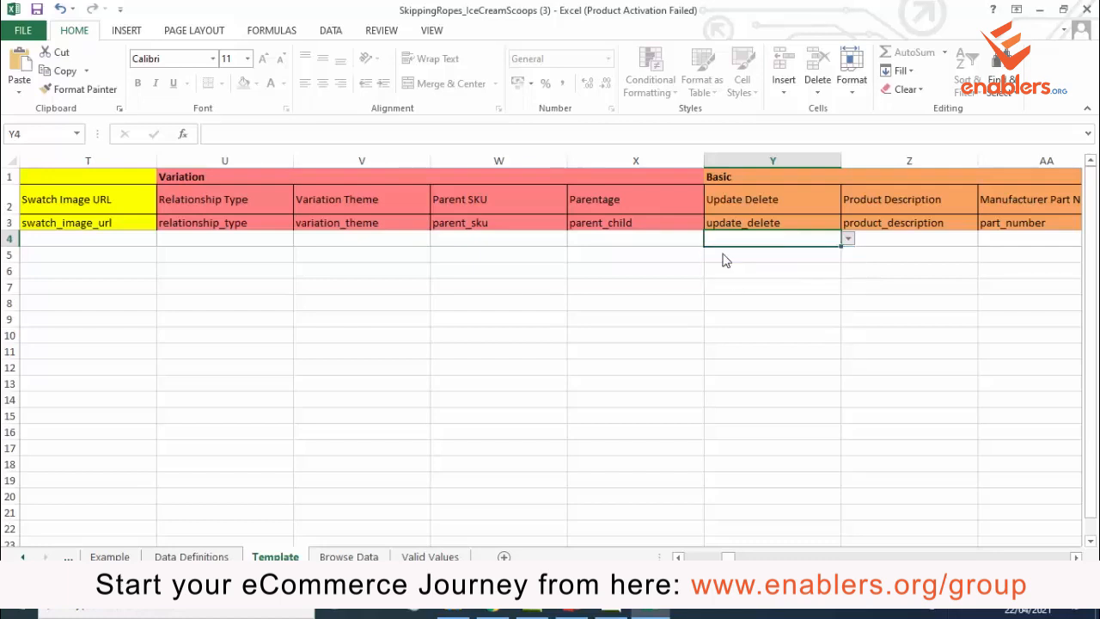
left_click(849, 239)
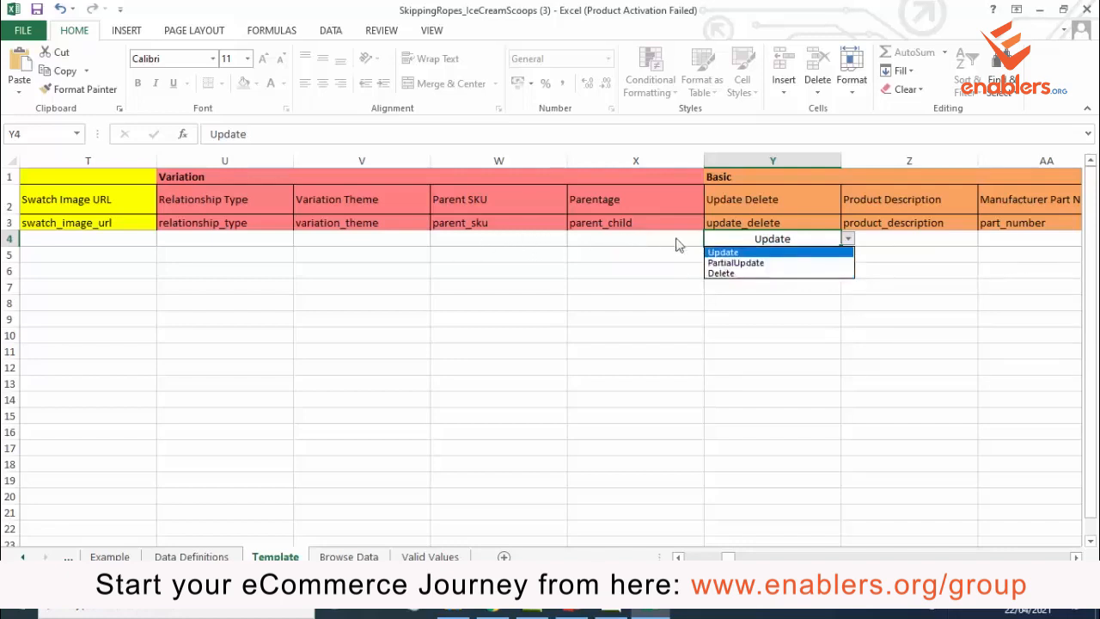
left_click(735, 253)
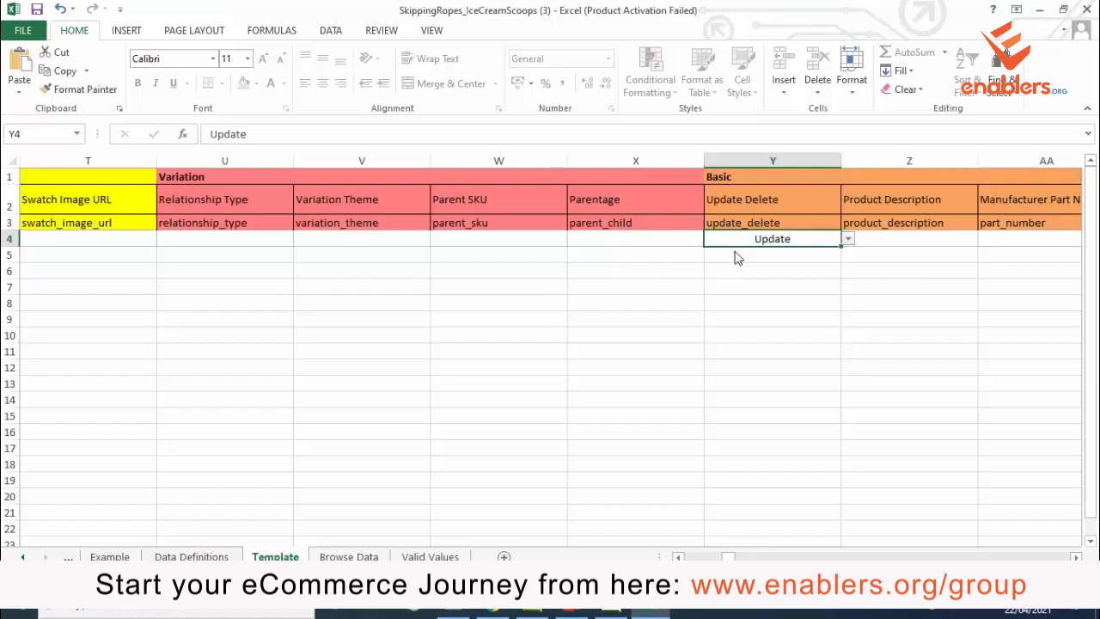
Look through the remaining Basic fields of row 4, from Product Description to the five Language columns.
left_click(891, 240)
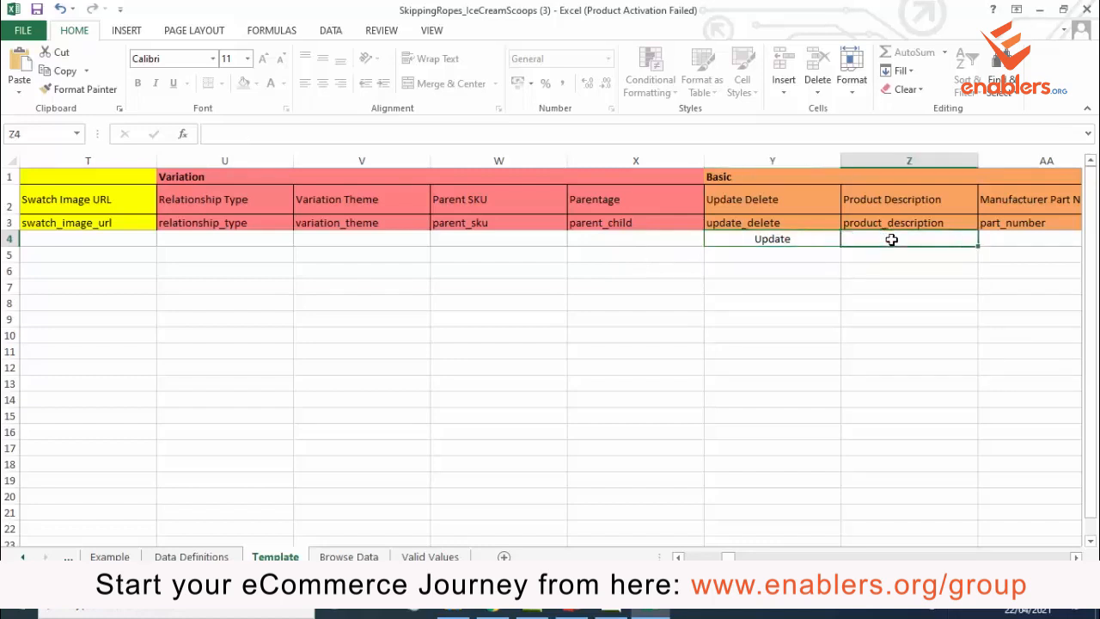
left_click(1077, 557)
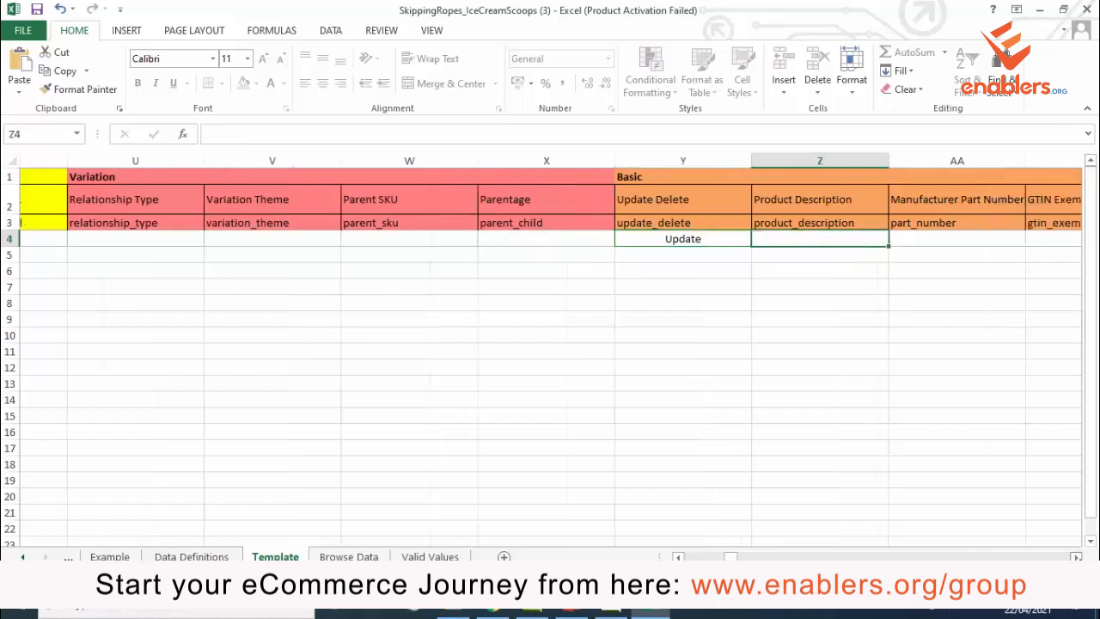
left_click(1076, 557)
left_click(1076, 557)
left_click(1076, 557)
left_click(1077, 557)
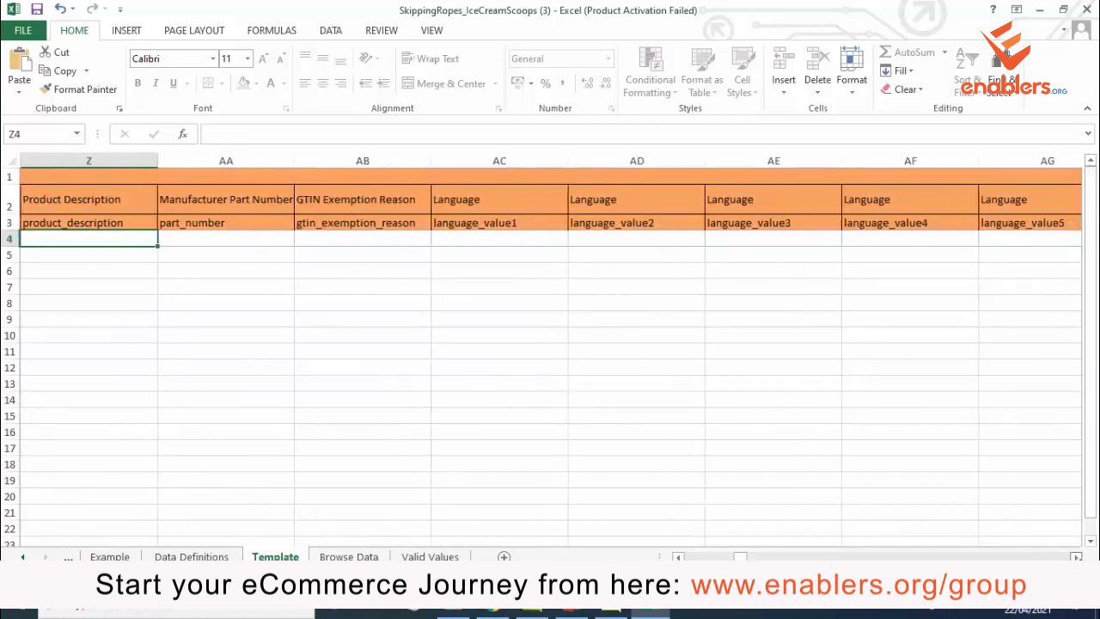
left_click(1076, 557)
left_click(1077, 557)
left_click(1076, 558)
left_click(1077, 557)
left_click(1076, 557)
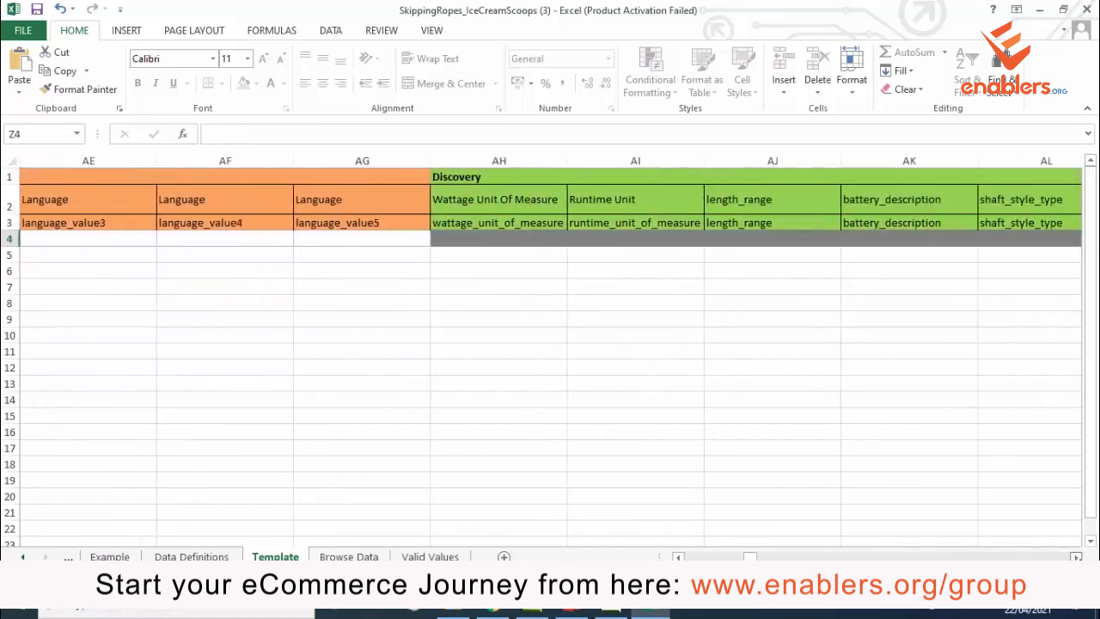
Look through the Discovery columns from Wattage Unit Of Measure to Handle Diameter, checking which row 4 cells are greyed out.
left_click(1076, 558)
left_click(1076, 558)
left_click(1077, 558)
left_click(1076, 558)
left_click(1076, 557)
left_click(1076, 558)
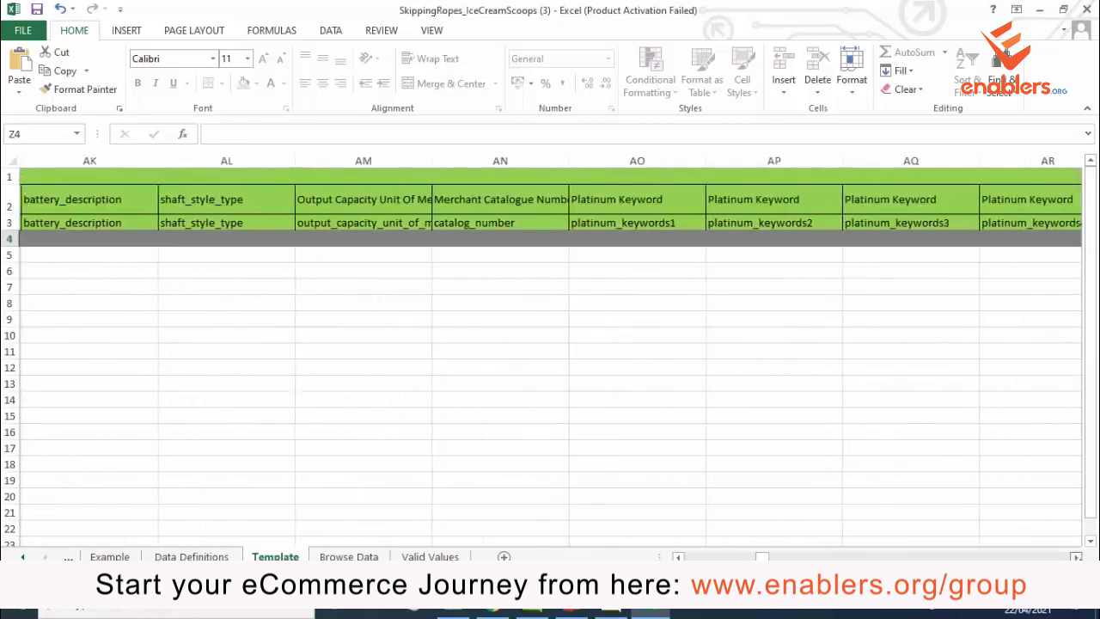
left_click(1077, 558)
left_click(1077, 558)
left_click(1076, 558)
left_click(1076, 558)
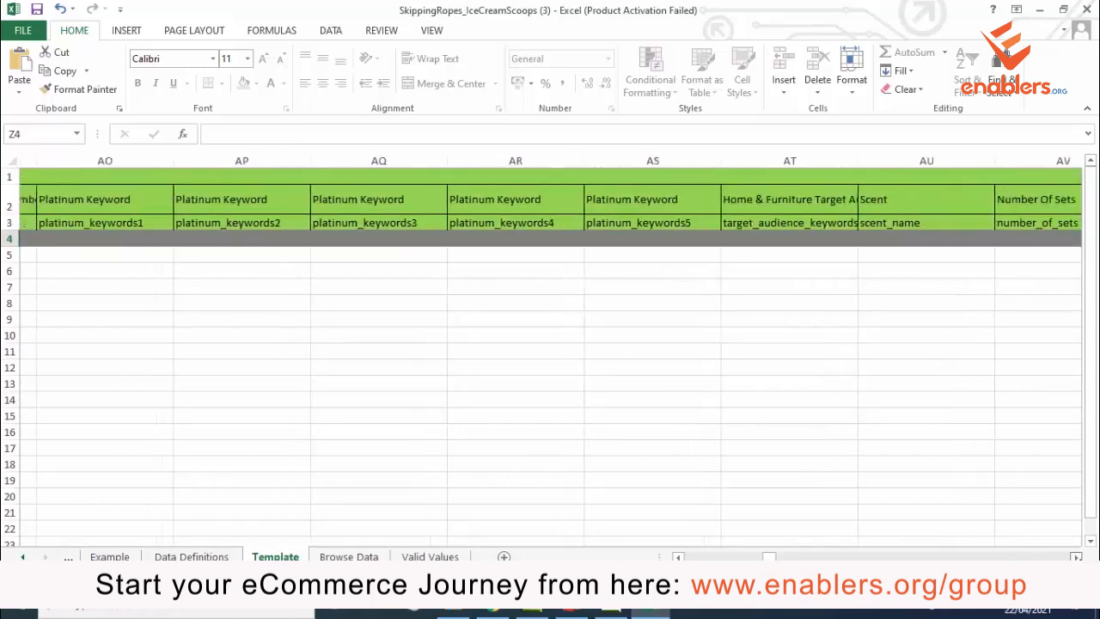
left_click(1077, 558)
left_click(1077, 558)
left_click(1076, 558)
left_click(1076, 558)
left_click(1076, 558)
left_click(1076, 558)
left_click(1077, 558)
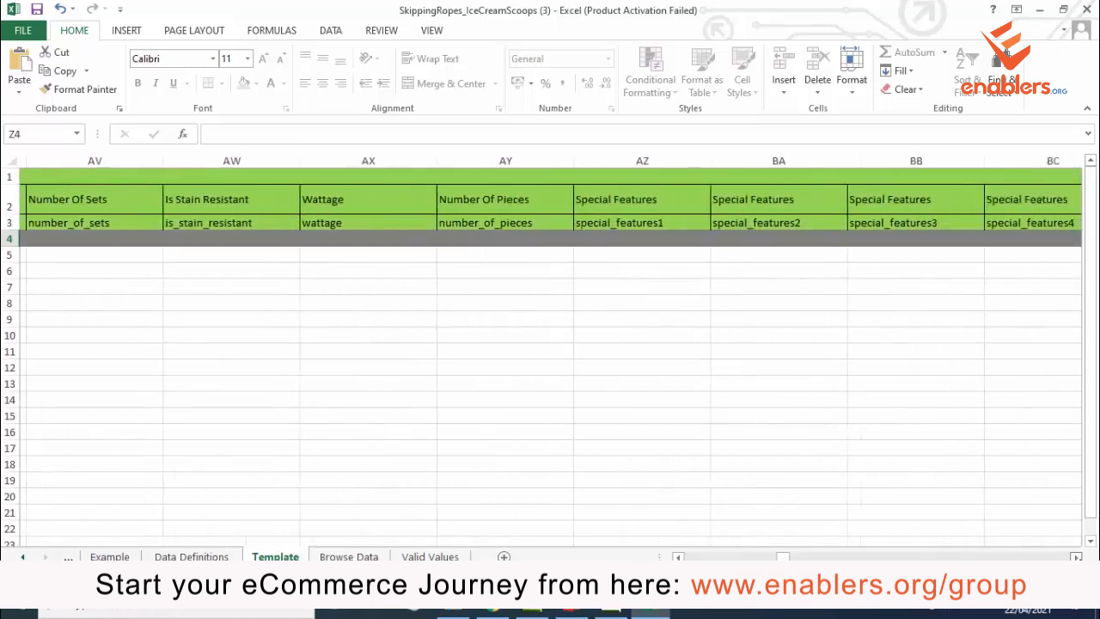
left_click(1077, 558)
left_click(1077, 558)
left_click(1076, 558)
left_click(1077, 558)
left_click(1076, 558)
left_click(1077, 558)
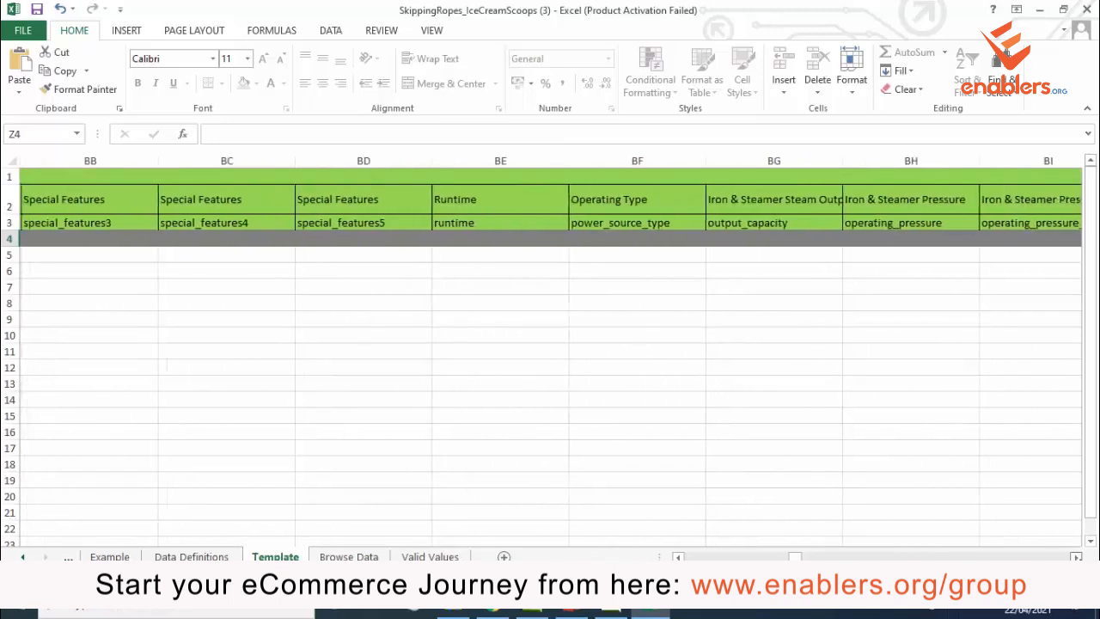
left_click(1076, 557)
left_click(1076, 558)
left_click(1076, 558)
left_click(1076, 558)
left_click(1077, 558)
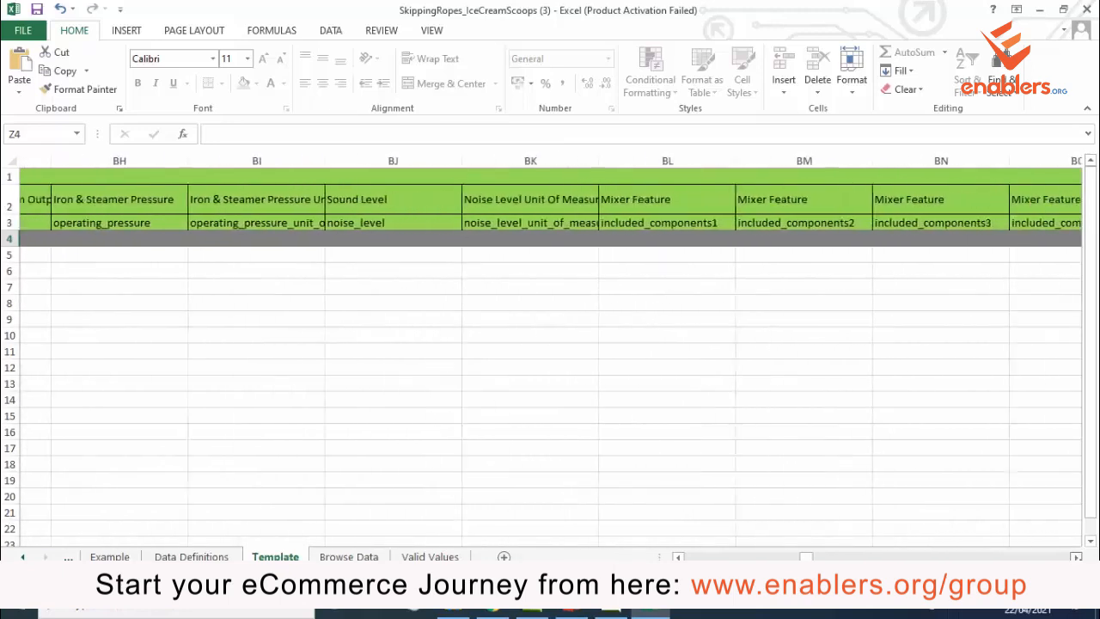
left_click(1076, 558)
left_click(1077, 558)
left_click(1076, 558)
left_click(1076, 558)
left_click(1076, 557)
left_click(1076, 558)
left_click(1076, 558)
left_click(1077, 558)
left_click(1077, 558)
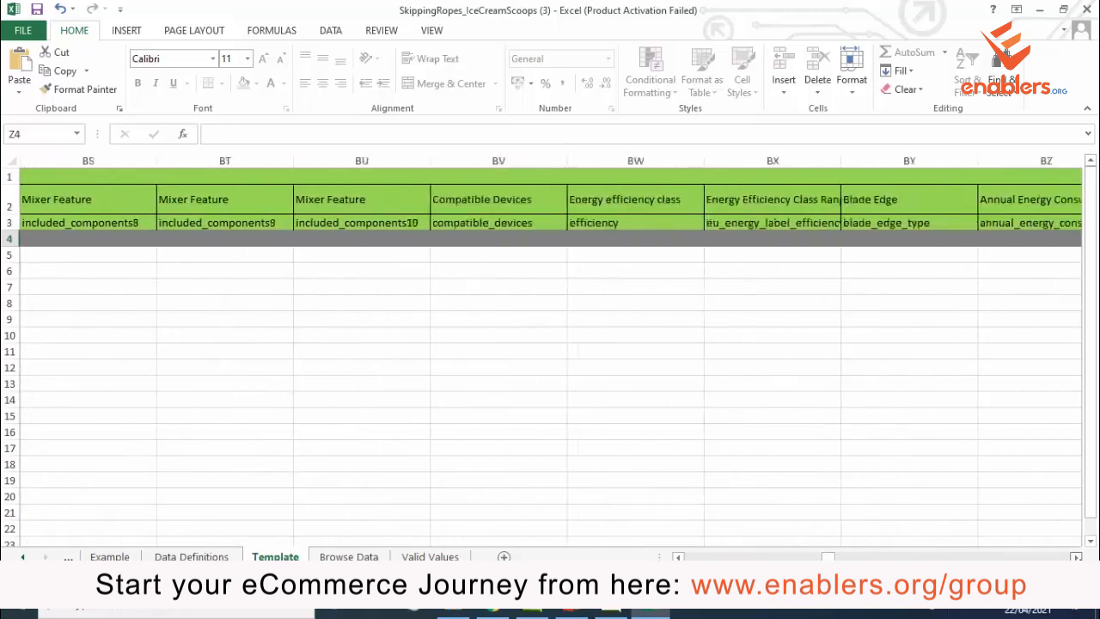
left_click(1076, 557)
left_click(1077, 558)
left_click(1076, 558)
left_click(1076, 558)
left_click(1076, 558)
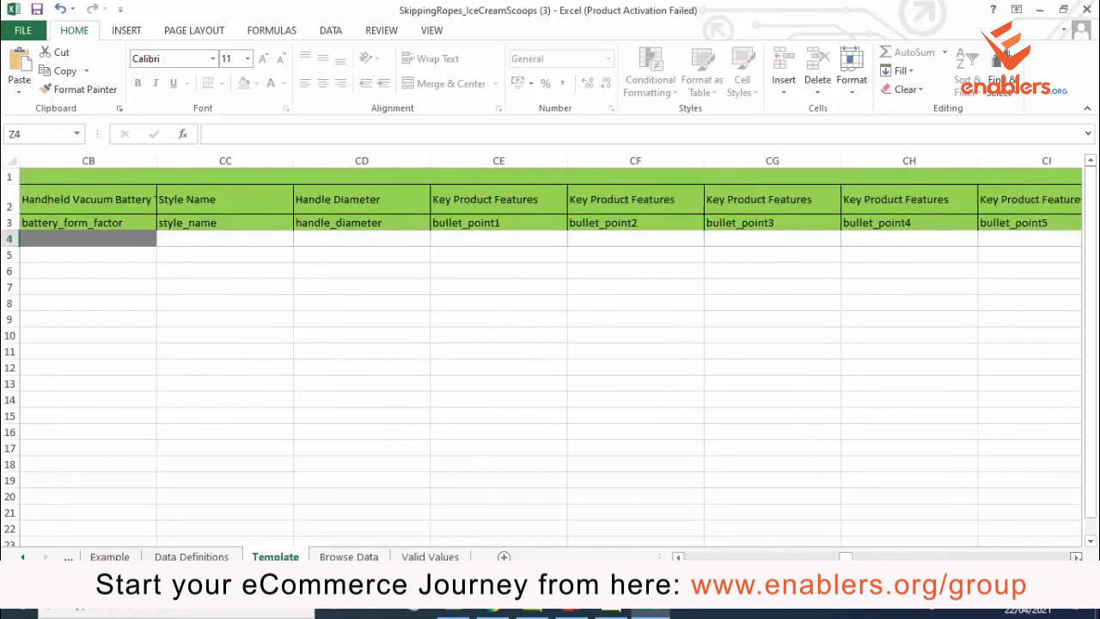
Examine row 4's five Key Product Features fields, including the bullet_point1 note, and the Search Terms field.
left_click(462, 222)
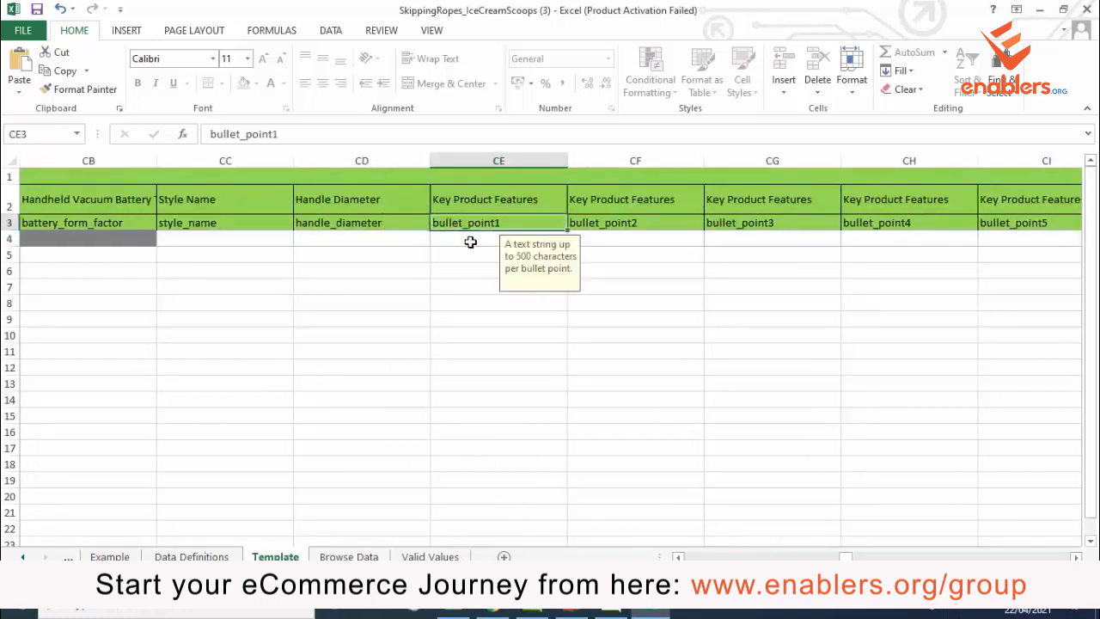
left_click(470, 242)
left_click(610, 242)
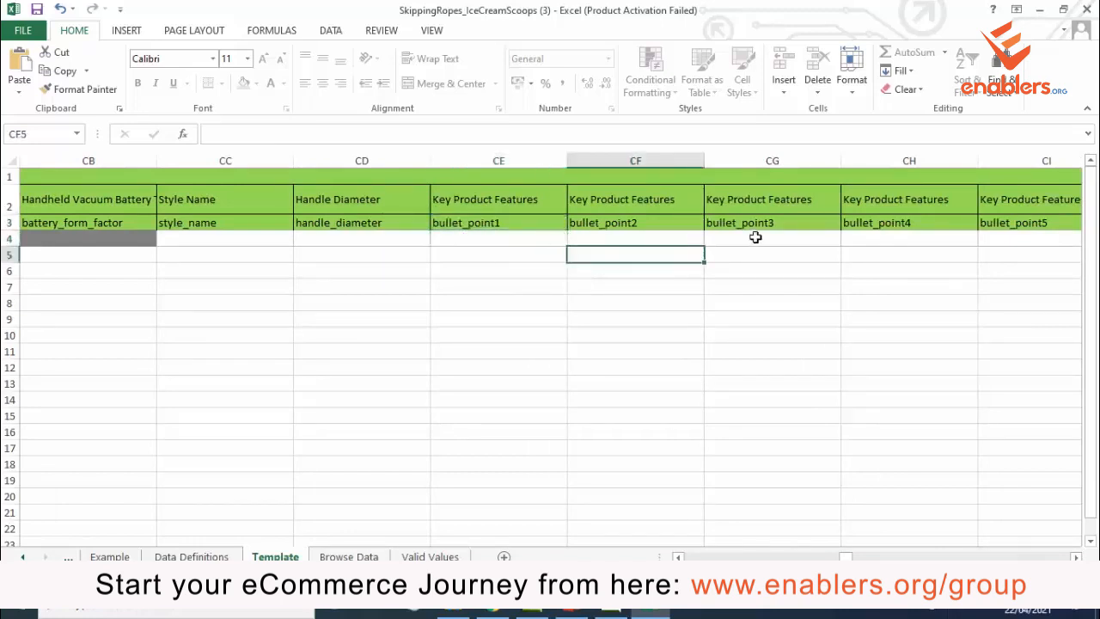
left_click(754, 237)
left_click(880, 238)
left_click(1032, 242)
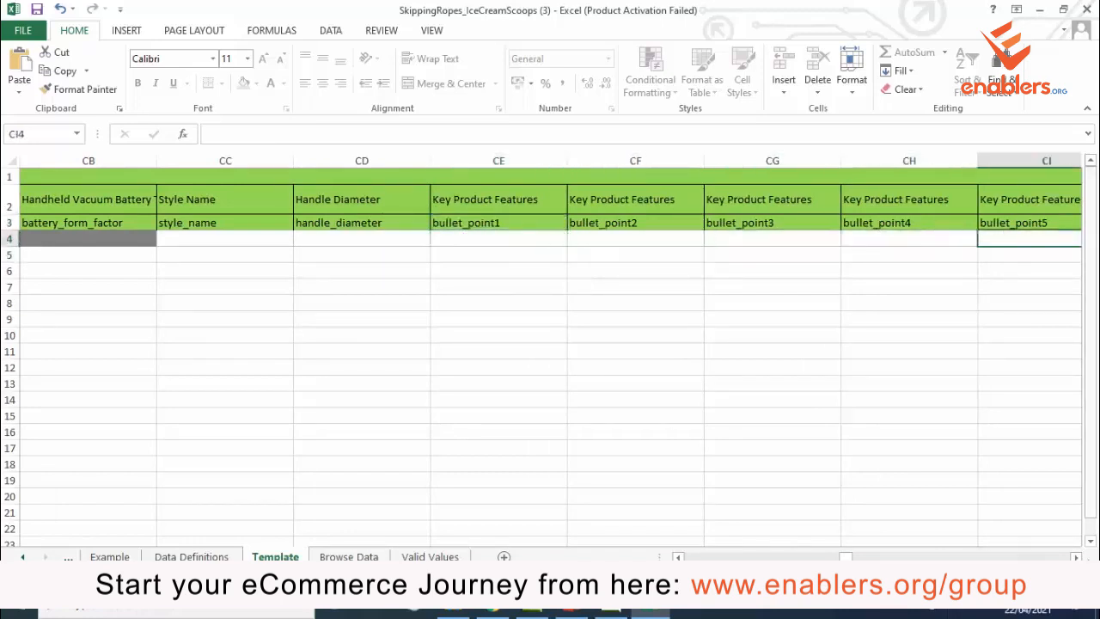
left_click(1076, 558)
left_click(1077, 558)
left_click(1076, 558)
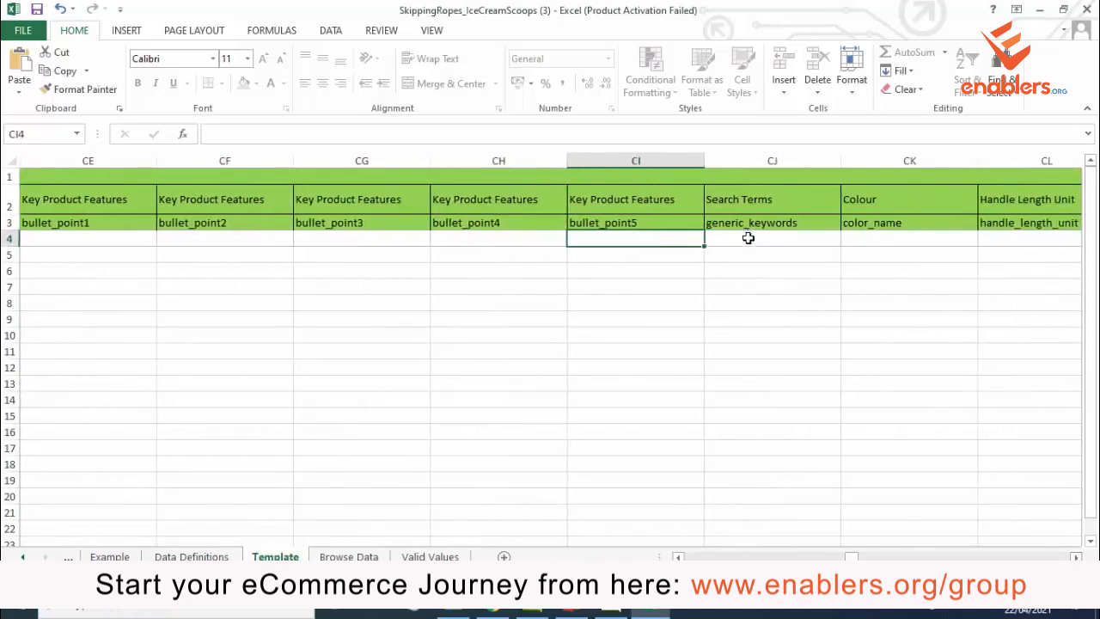
left_click(750, 239)
Look through the columns after Search Terms, from Colour to the start of the Fulfillment section.
left_click(1076, 558)
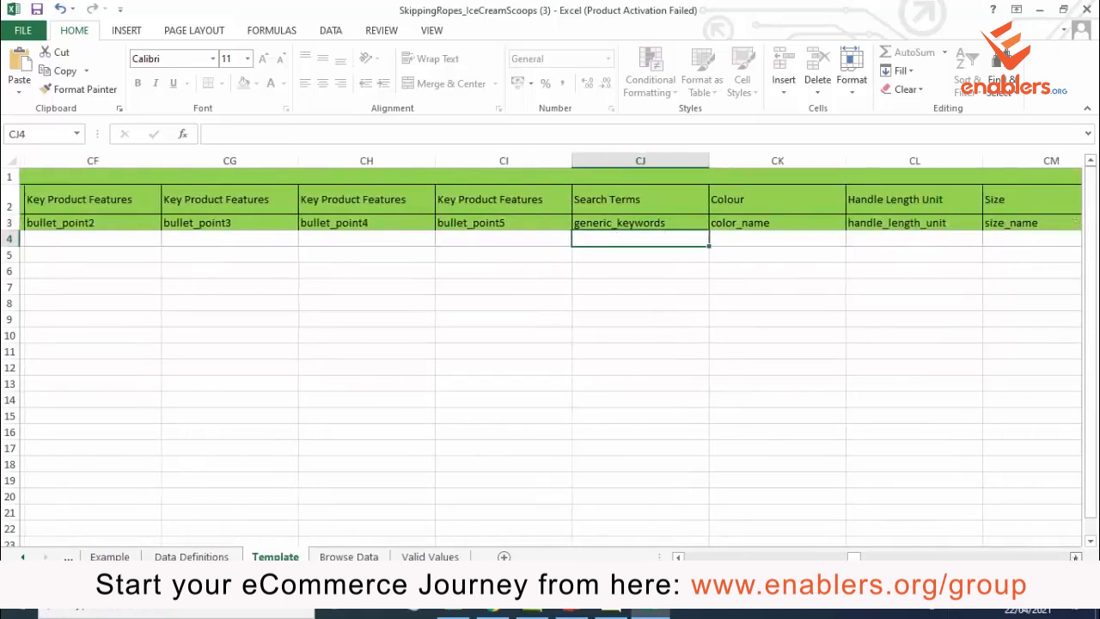
left_click(1076, 558)
left_click(1076, 558)
left_click(1076, 558)
left_click(1077, 558)
left_click(1077, 558)
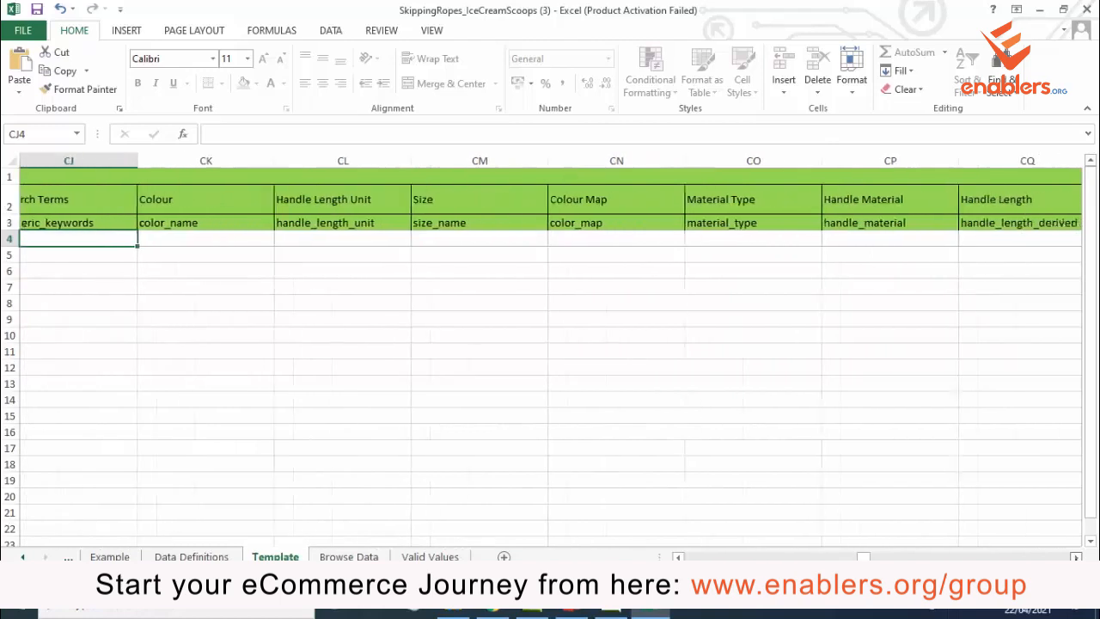
left_click(1076, 558)
left_click_drag(1076, 558, 1076, 558)
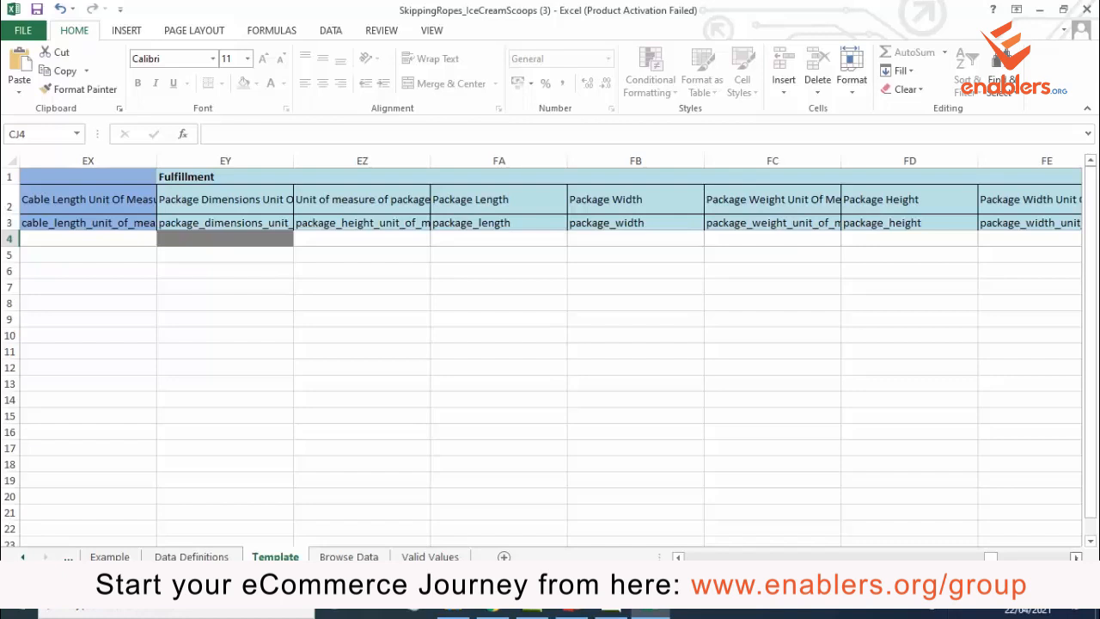
Set row 4's Fulfillment Centre ID to AMAZON_EU in the Fulfillment section.
left_click_drag(1076, 558, 1076, 558)
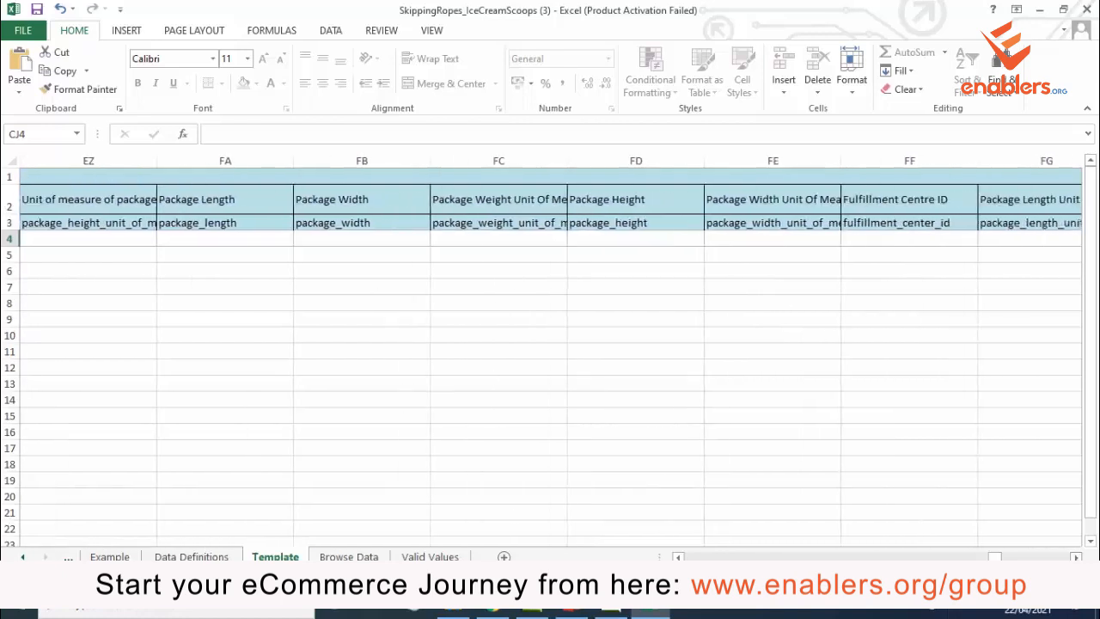
left_click(679, 558)
left_click(679, 558)
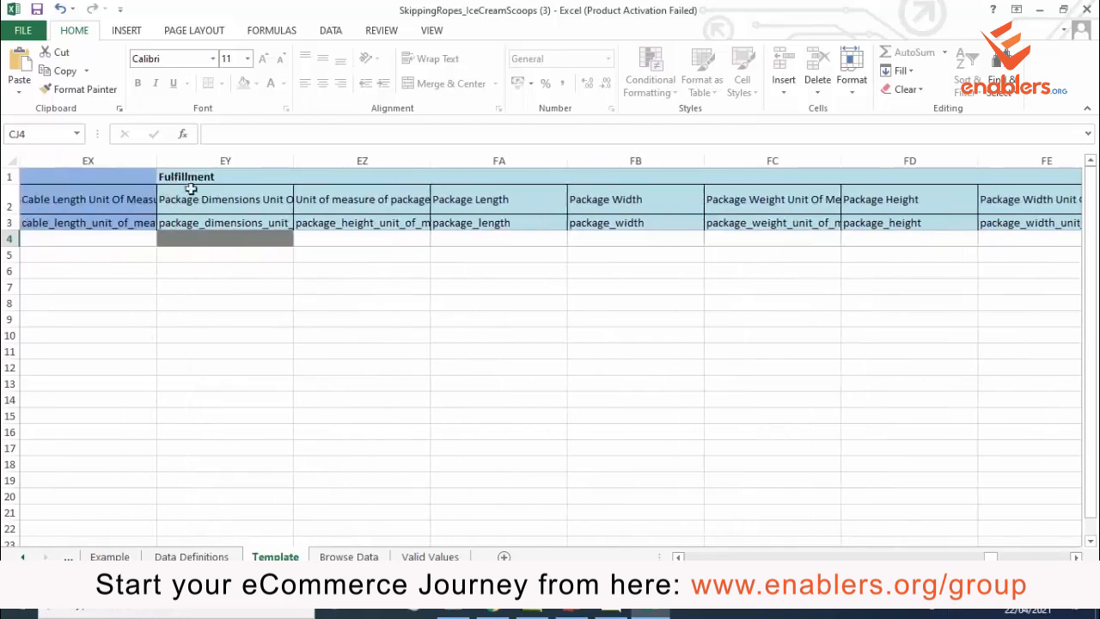
left_click(1076, 558)
left_click(1077, 558)
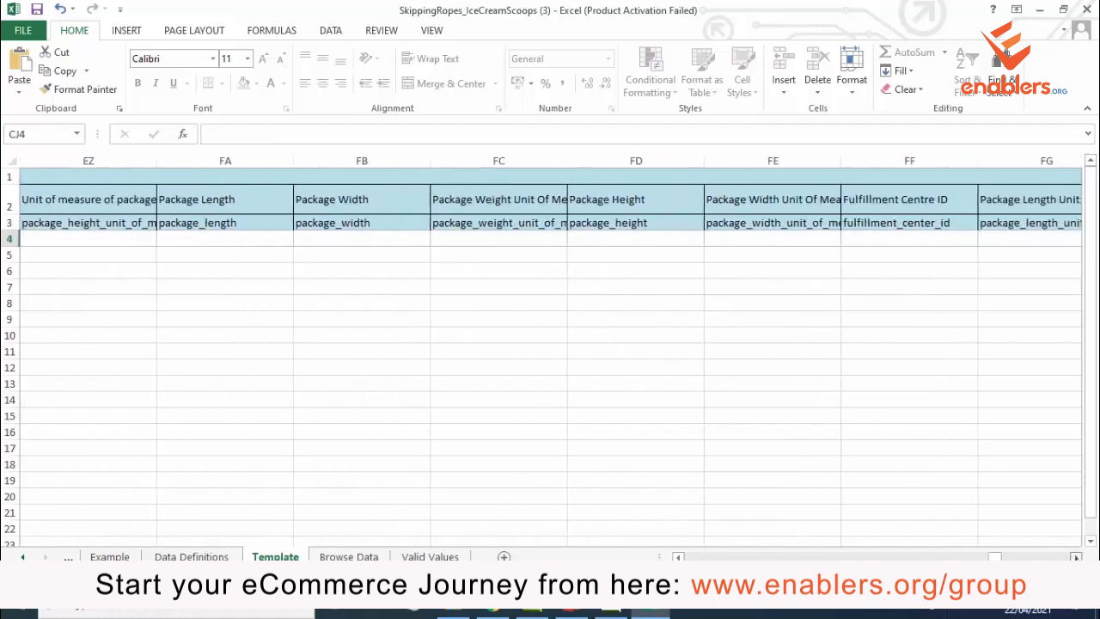
left_click(954, 238)
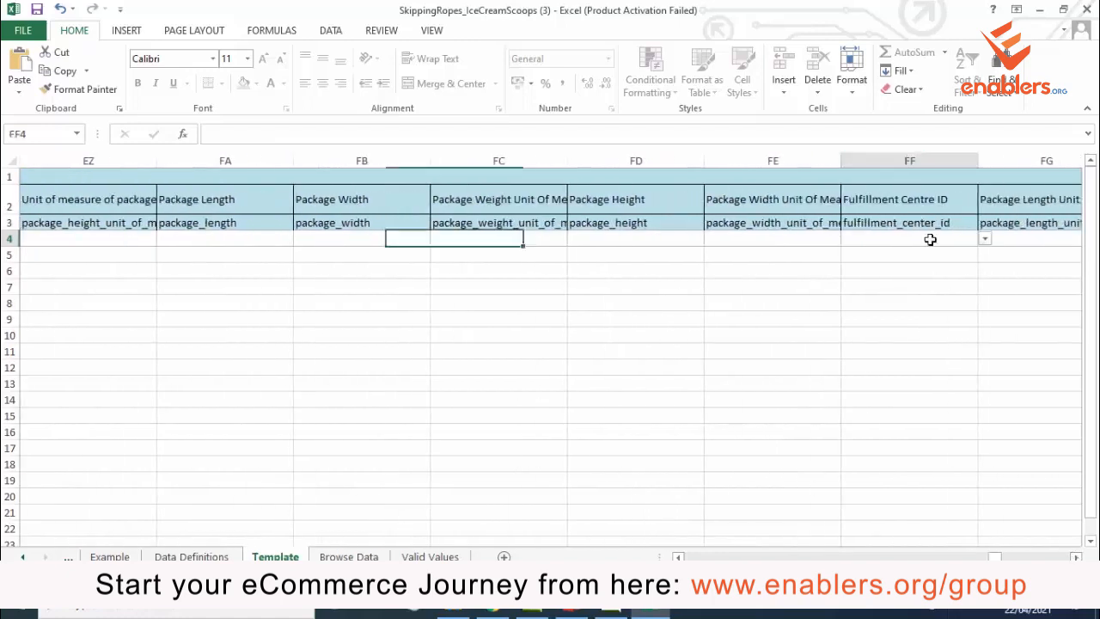
left_click(985, 240)
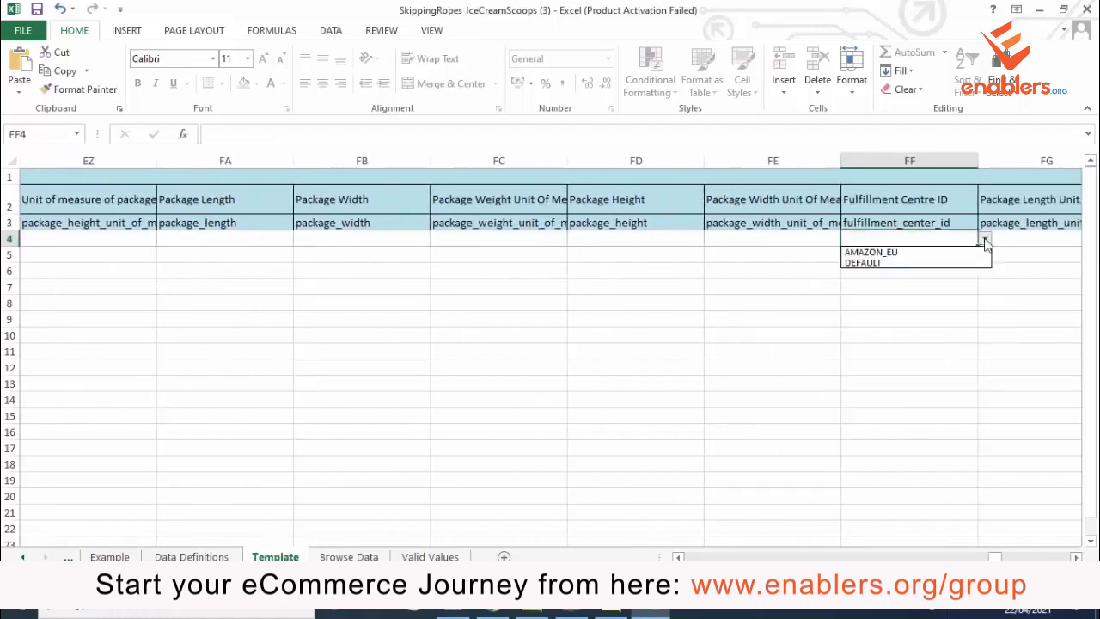
left_click(867, 262)
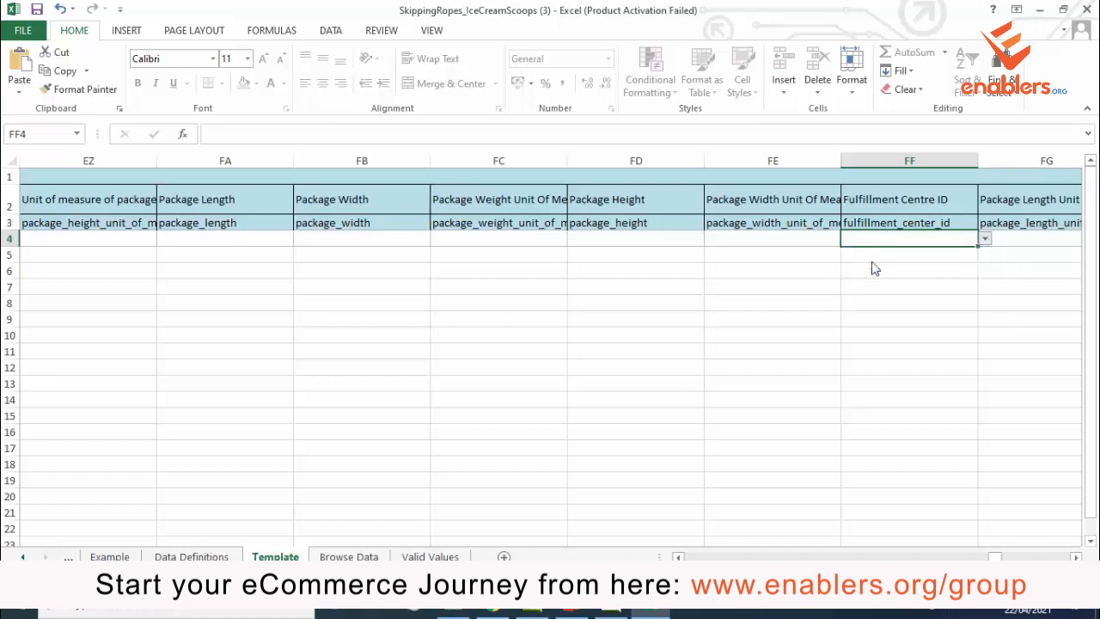
left_click(985, 241)
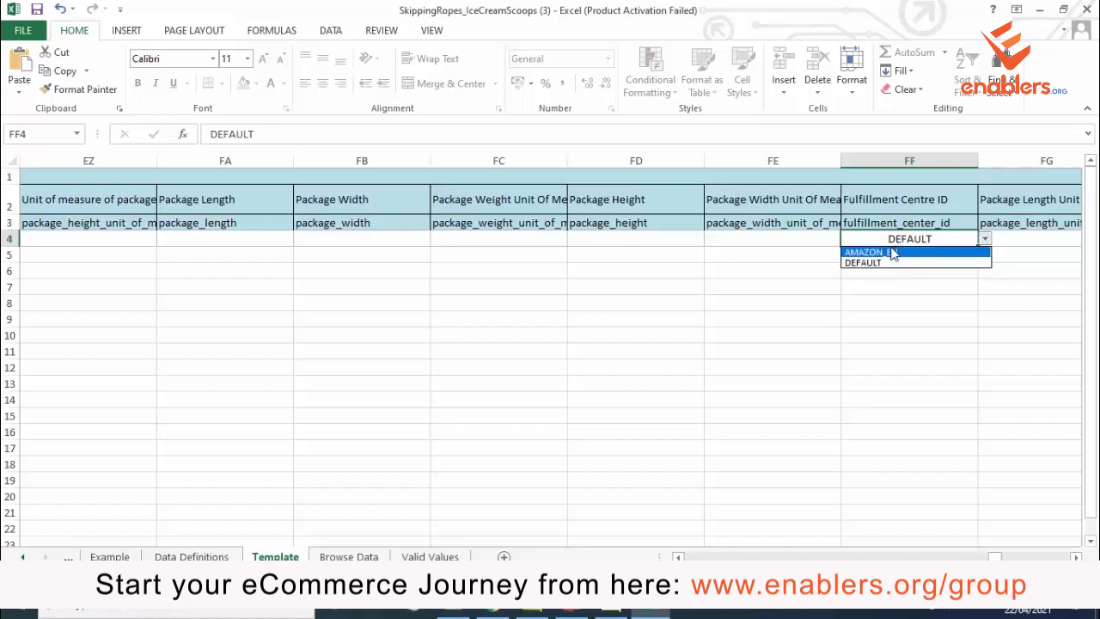
left_click(891, 253)
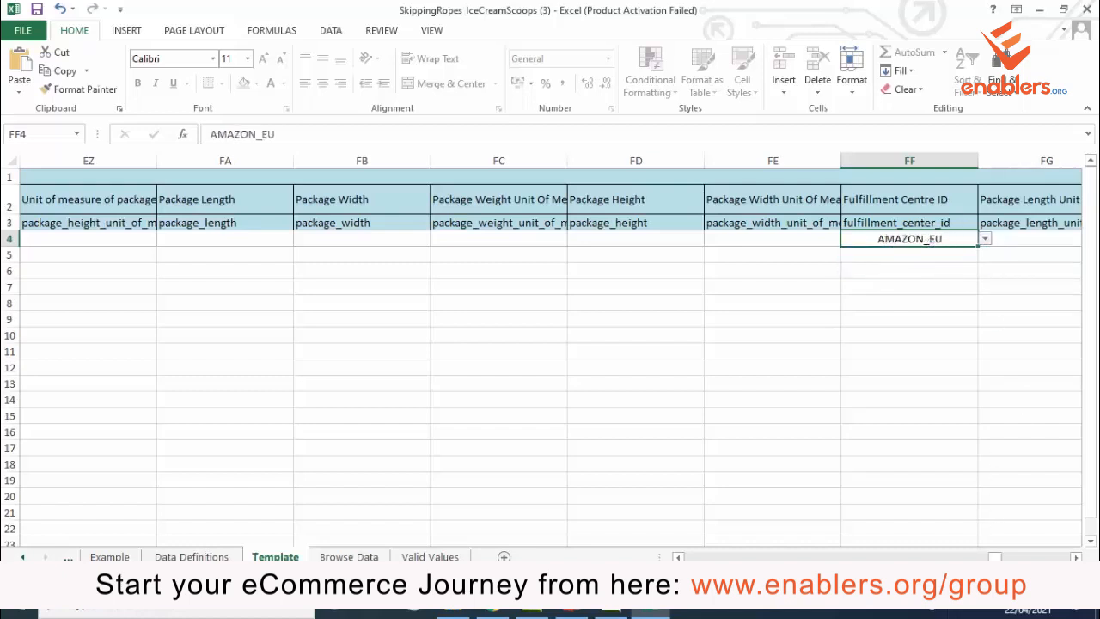
Look through the Offer section columns up to the last column of the template.
scroll(550, 349, "right", 6)
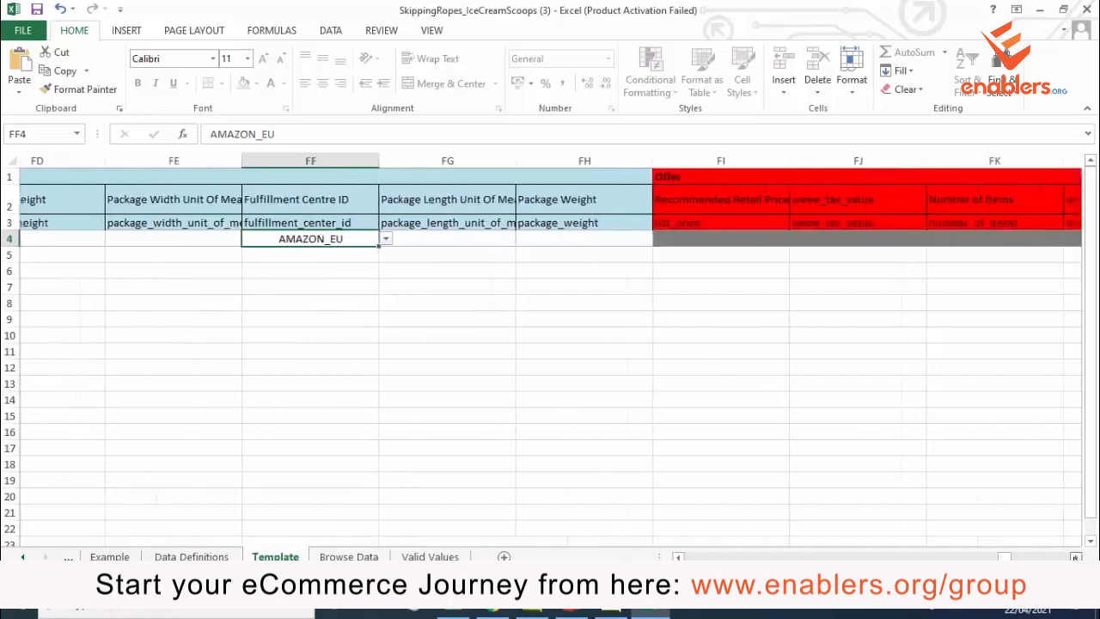
scroll(551, 349, "right", 12)
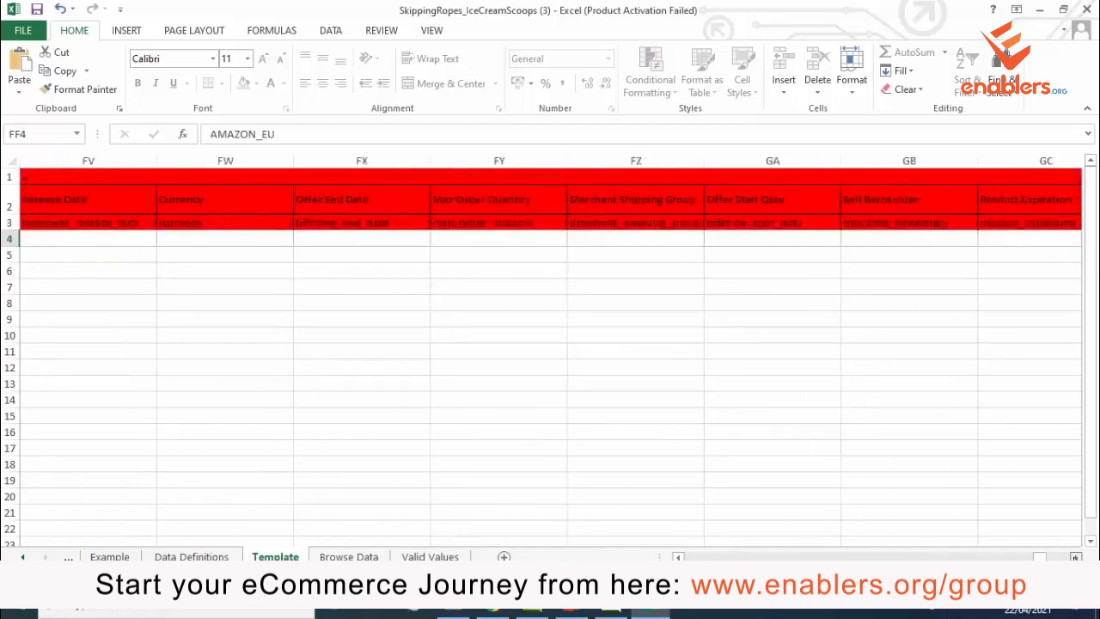
scroll(550, 349, "right", 12)
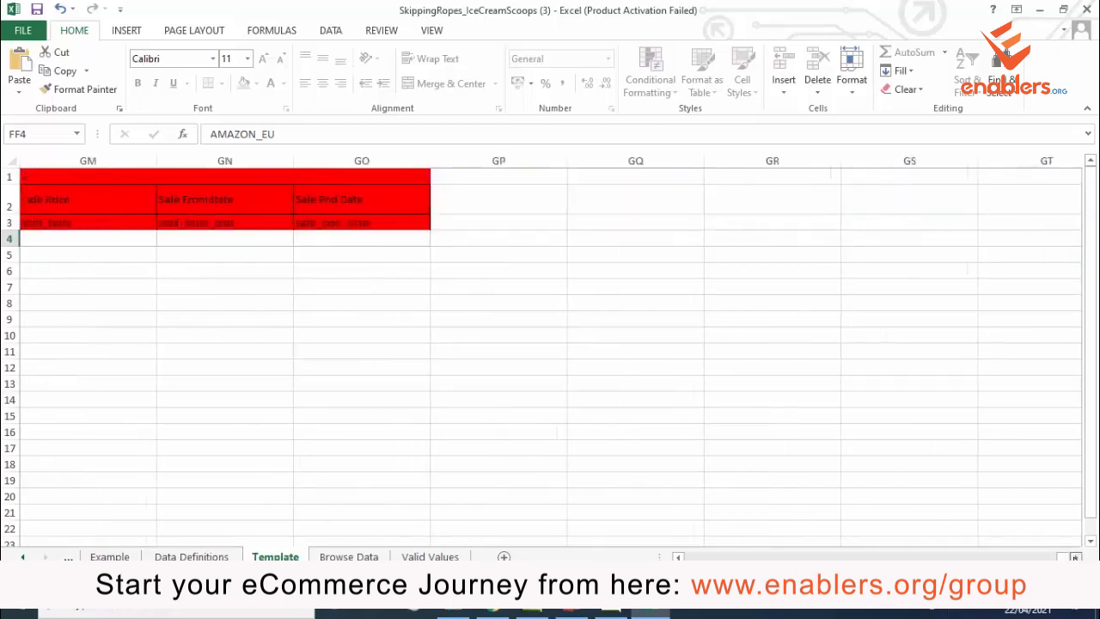
Set row 5's Product Type to kitchen at the start of the Template sheet.
left_click_drag(1063, 558, 687, 558)
left_click(103, 255)
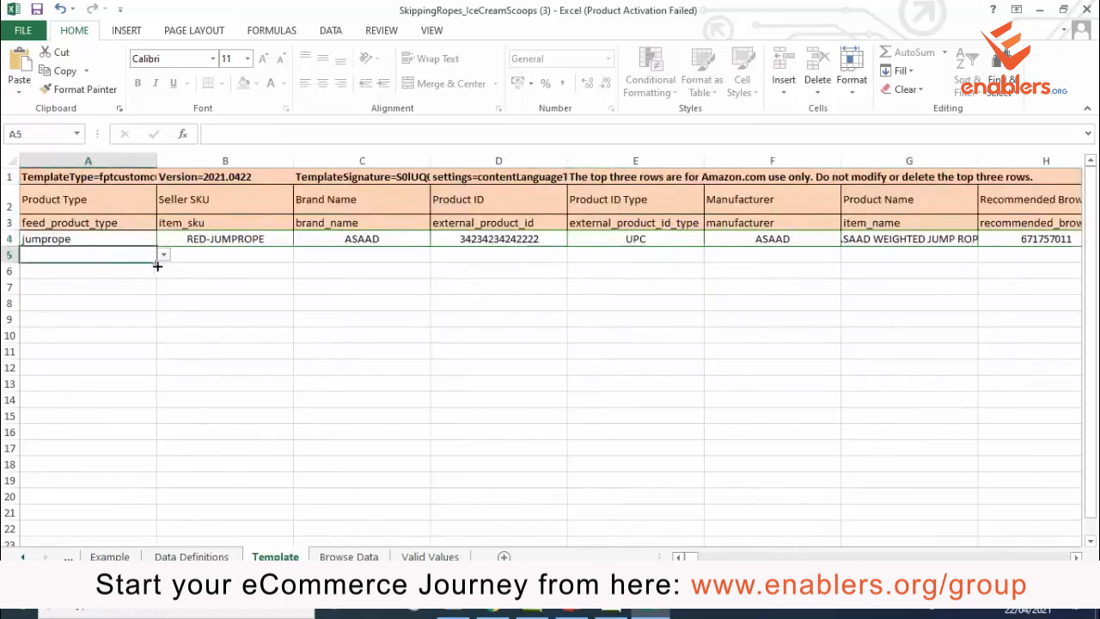
left_click(163, 255)
left_click(162, 256)
left_click(163, 255)
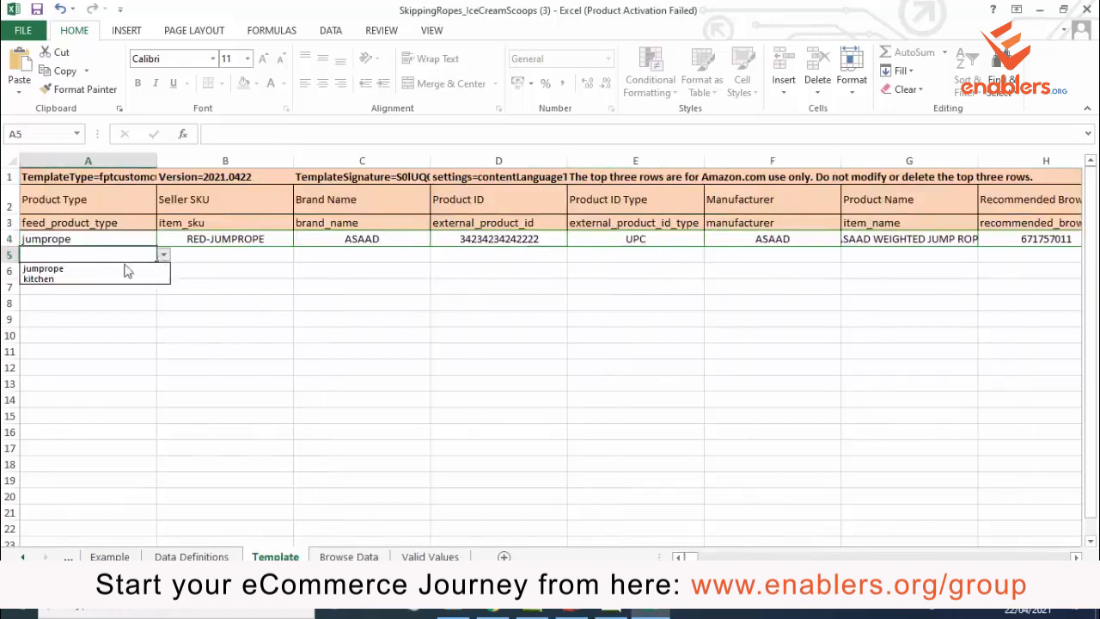
left_click(52, 280)
Enter ICECREAMSCOOP-P as row 5's Seller SKU and ASAAD as its Brand Name.
left_click(212, 258)
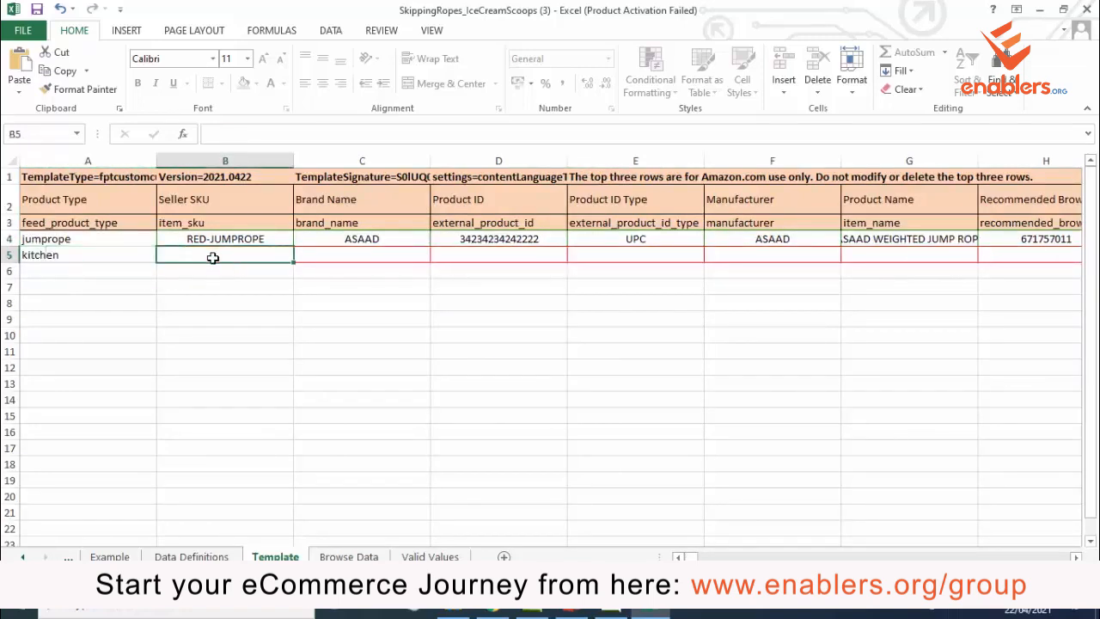
type("ICECREAM")
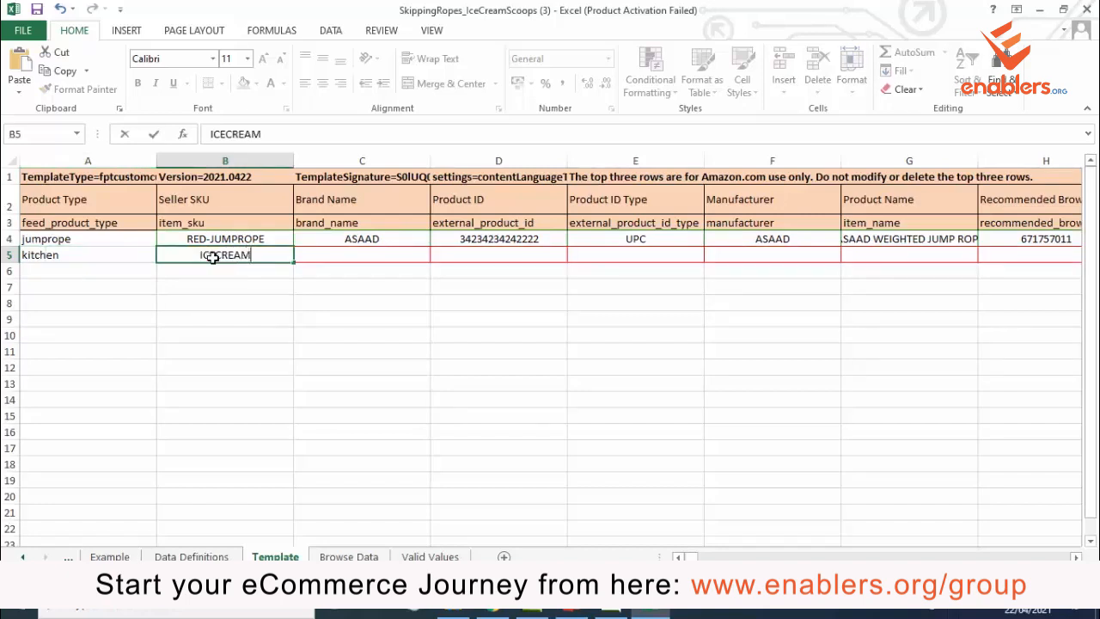
type("SCOOP")
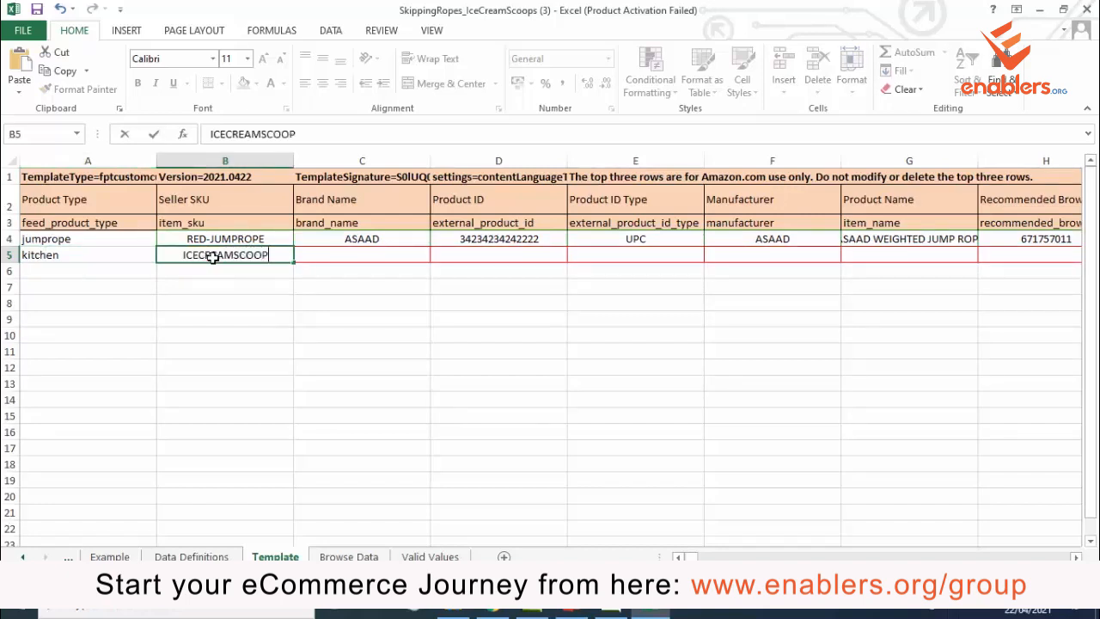
type("-P")
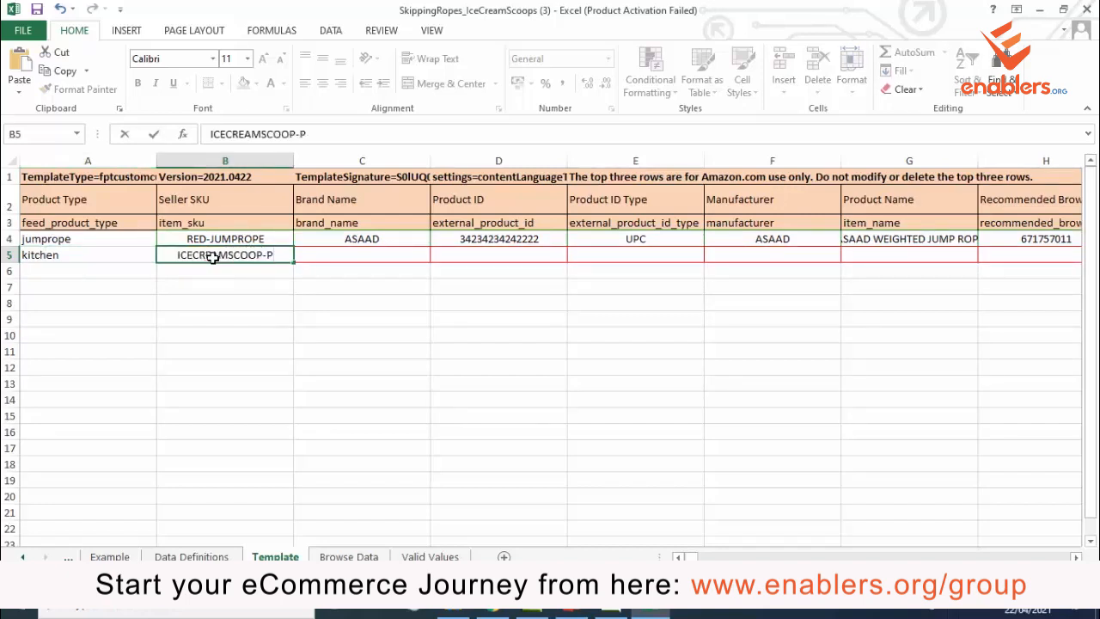
left_click(345, 254)
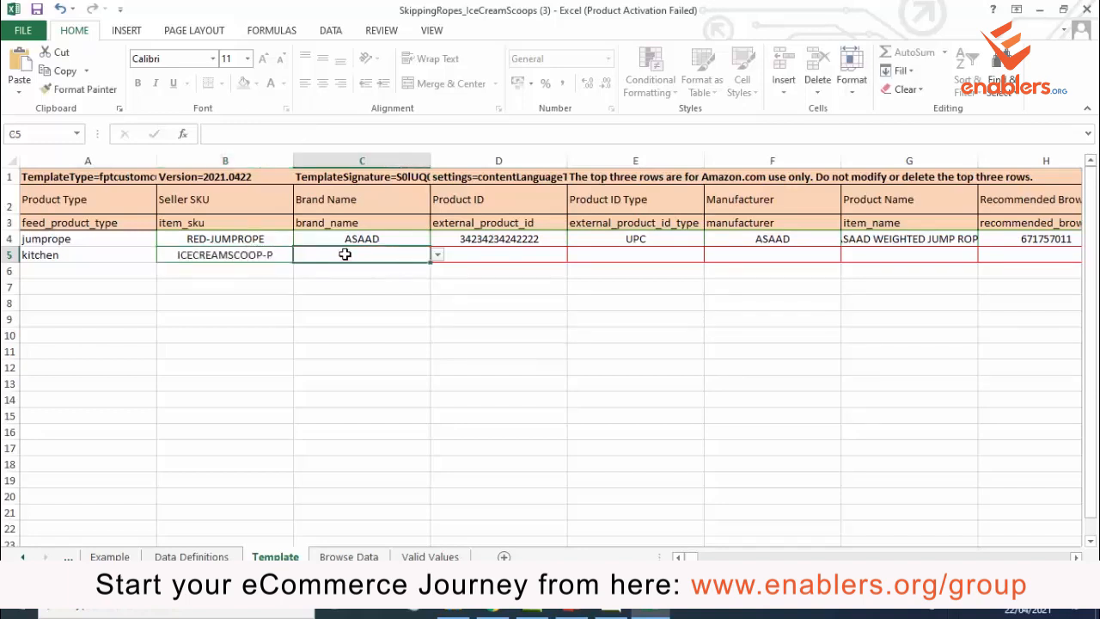
type("ASAAD")
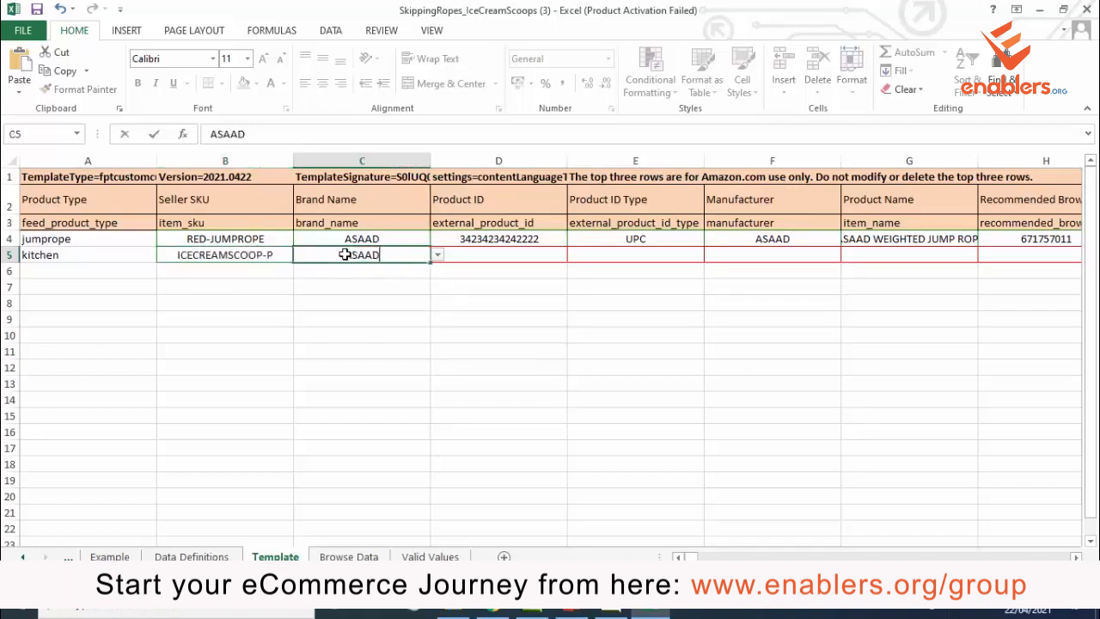
left_click(522, 254)
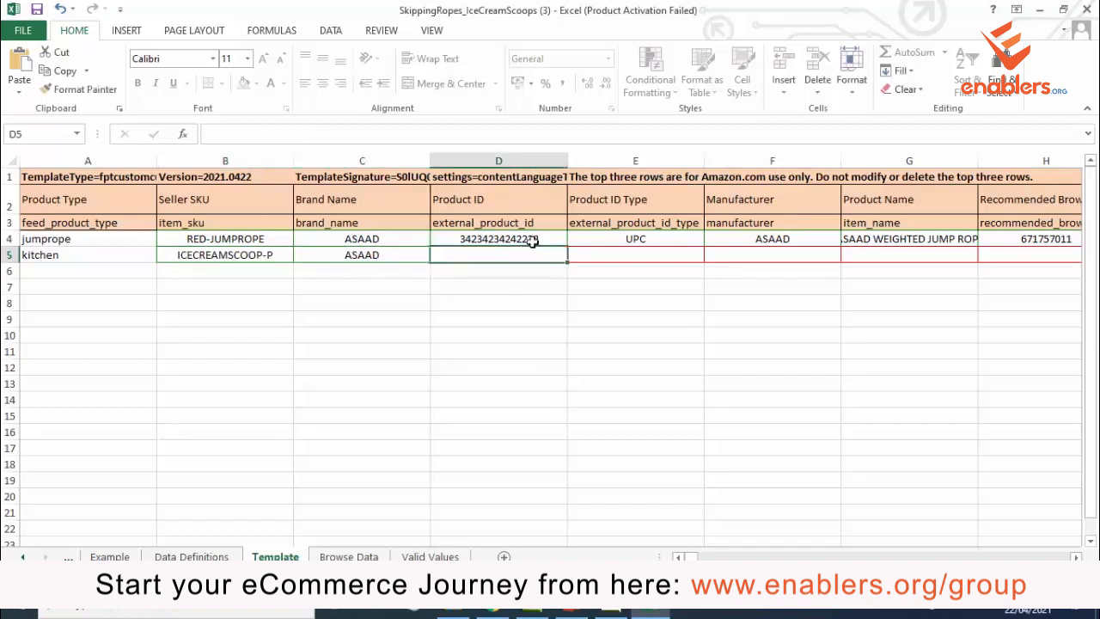
left_click(204, 258)
left_click(397, 273)
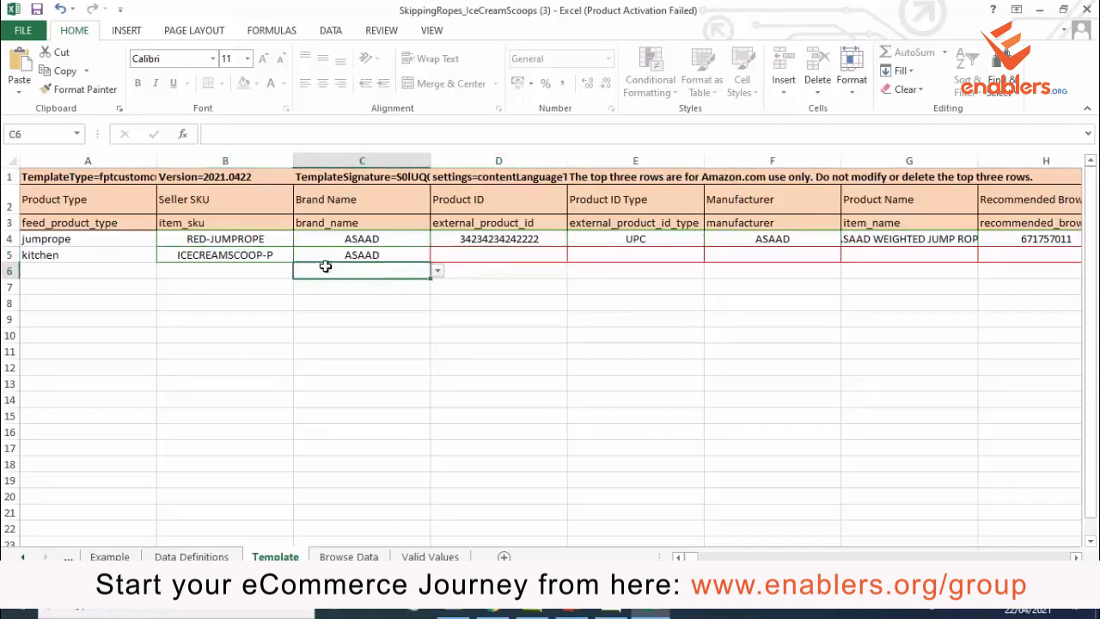
left_click(257, 255)
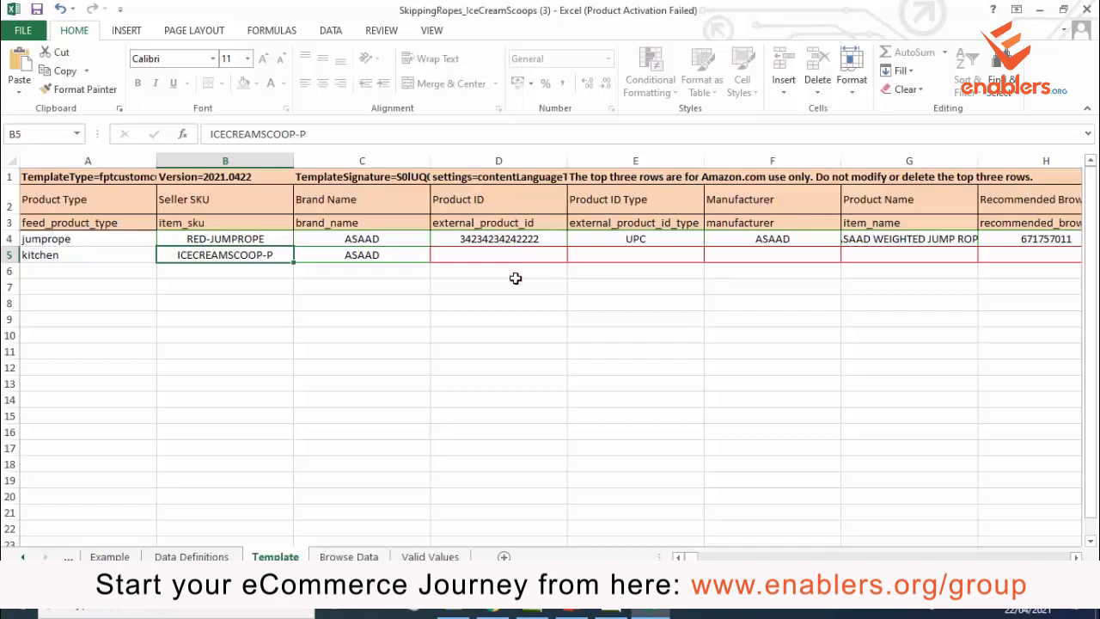
left_click(592, 256)
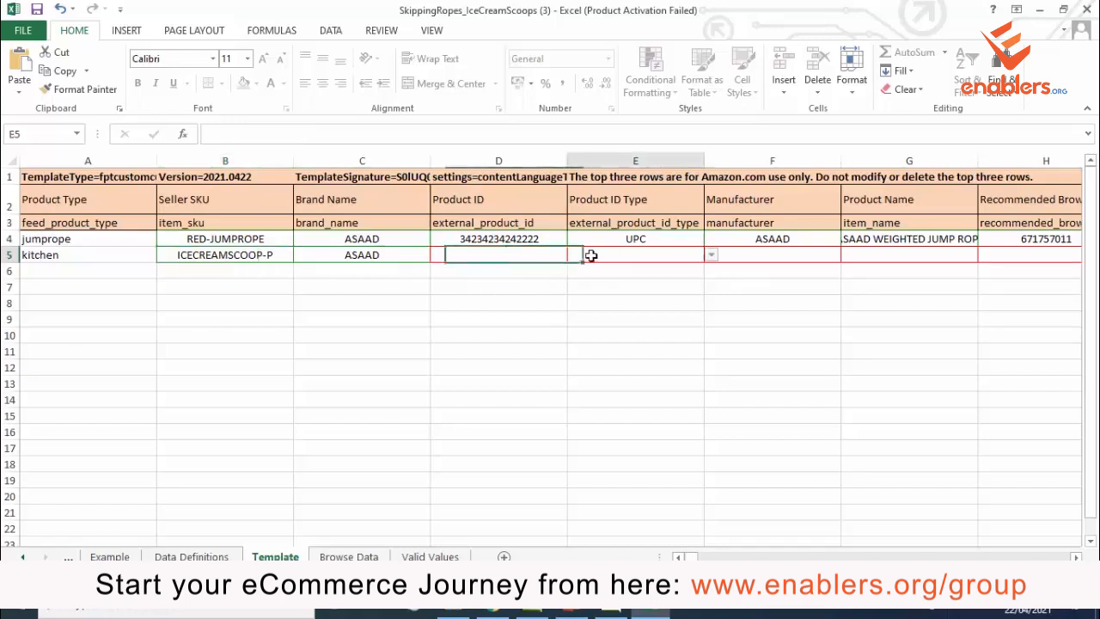
Enter ASAAD as row 5's Manufacturer and ASAAD ICE CREAM SCOOP as its Product Name.
left_click(771, 254)
type("ASAAD")
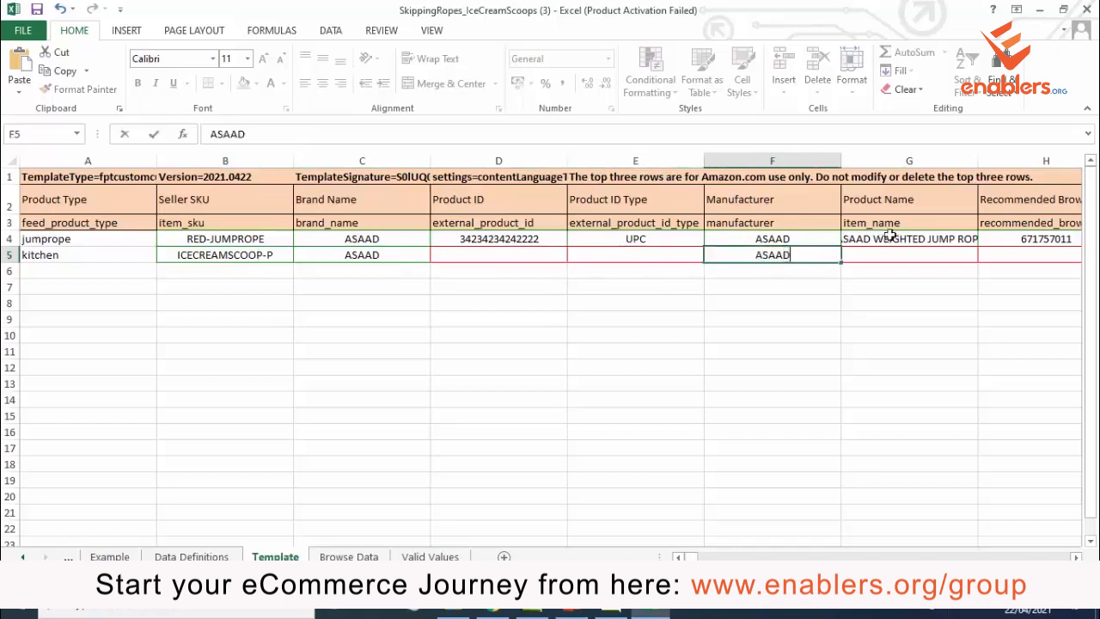
left_click(894, 239)
left_click(885, 256)
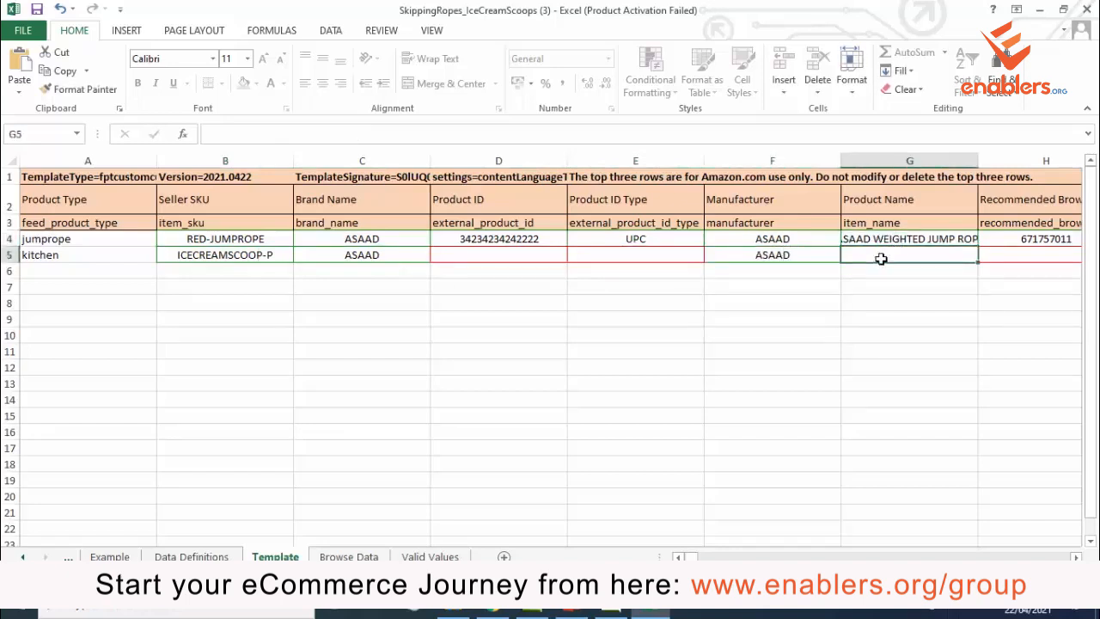
type("ASAAD ICE")
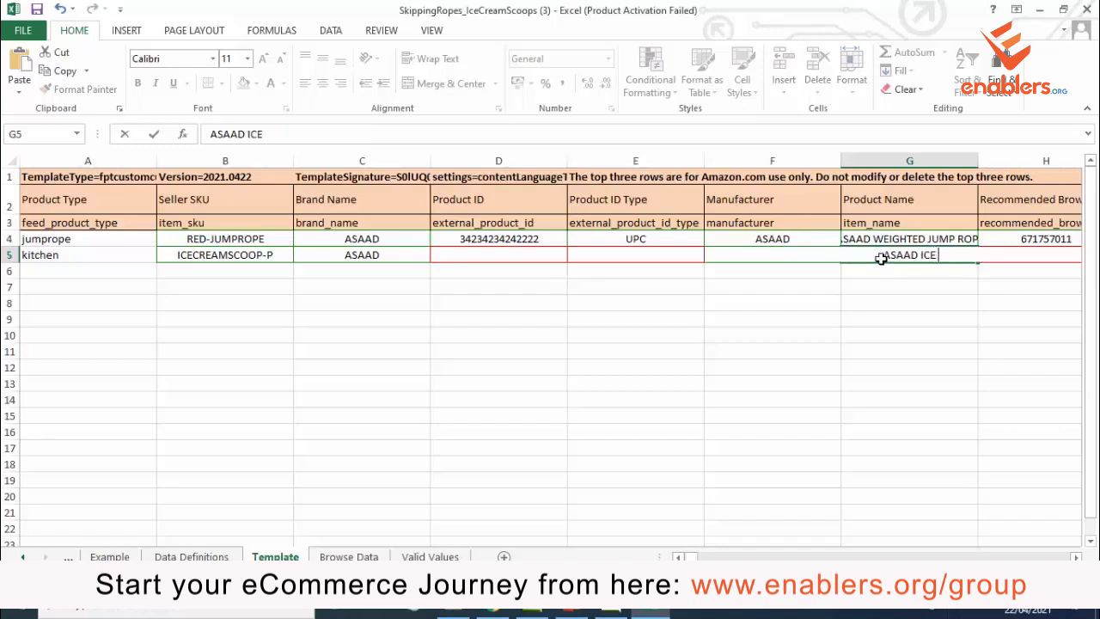
type(" CREAM SCOOP")
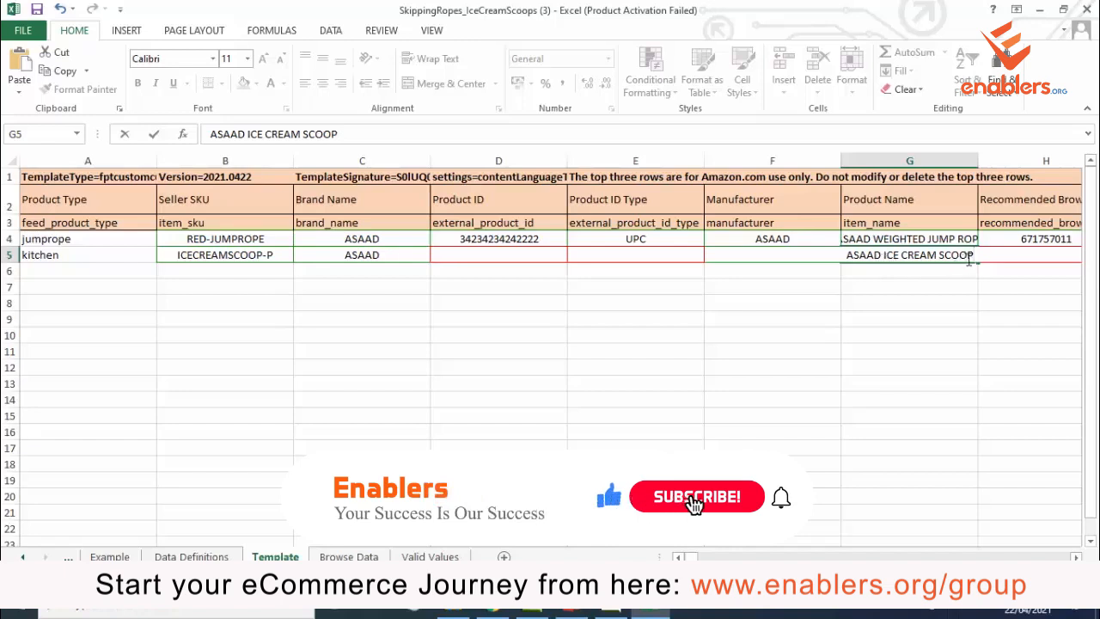
key("Return")
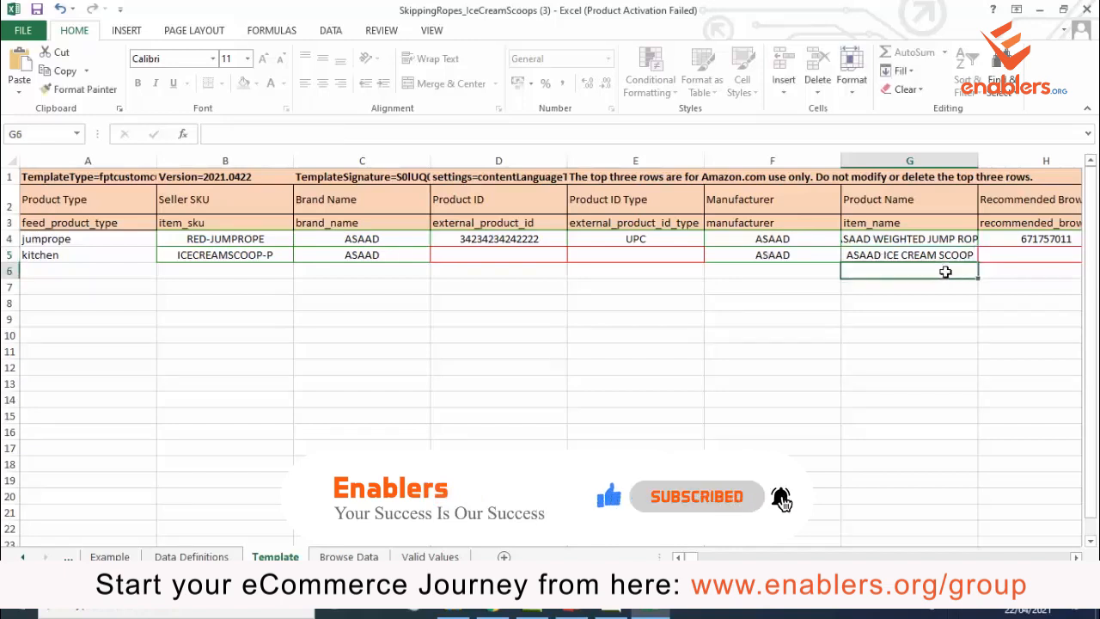
left_click(958, 254)
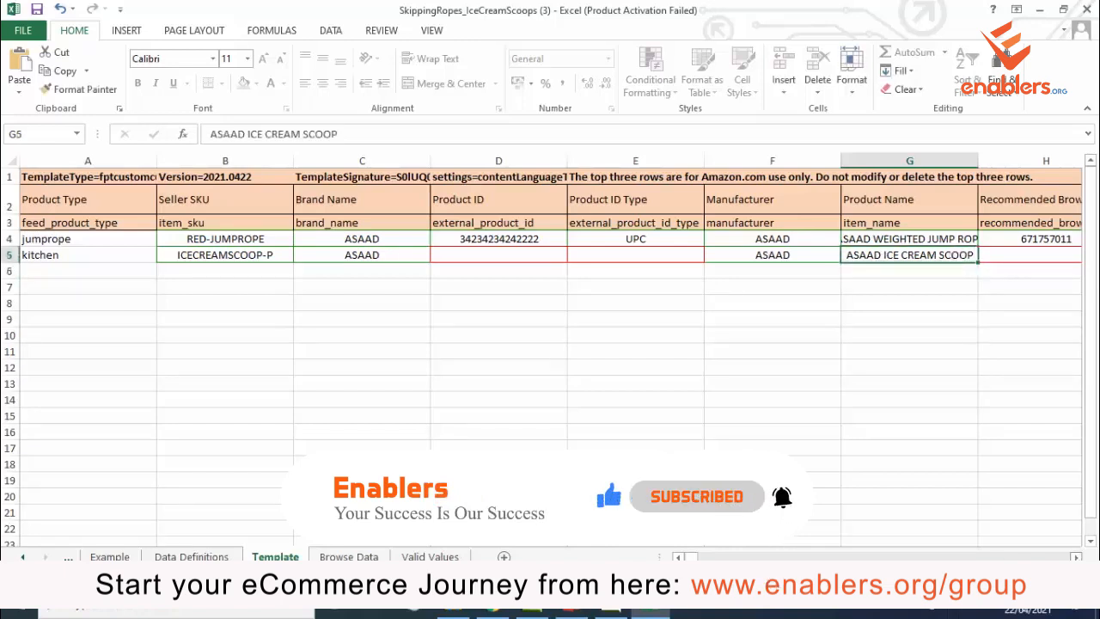
scroll(1075, 557, "right", 3)
scroll(551, 344, "right", 2)
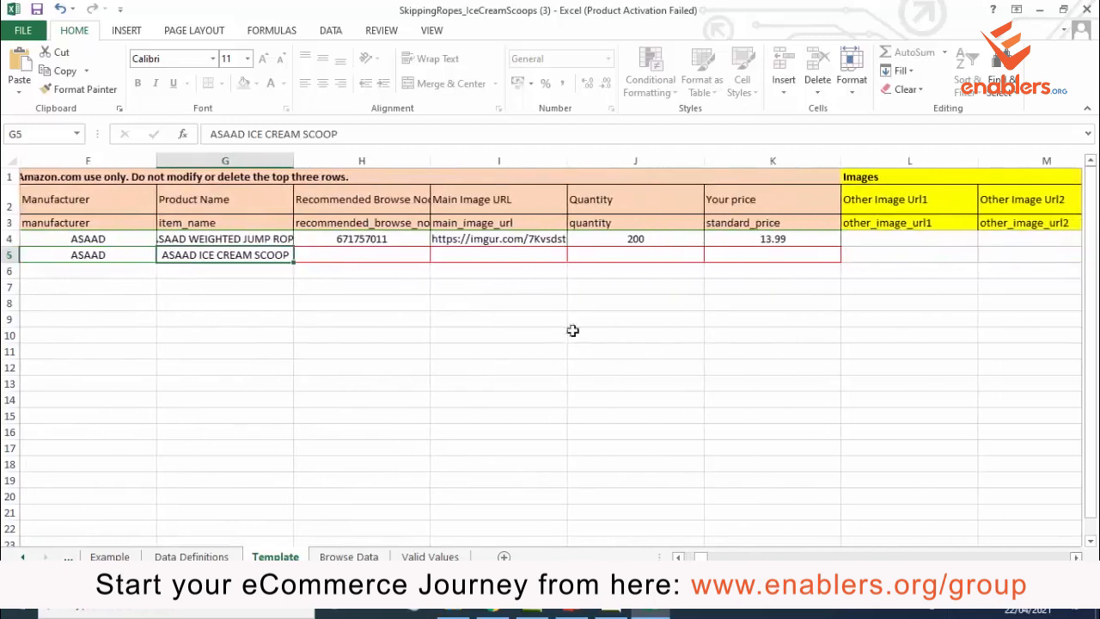
left_click(351, 255)
left_click(438, 257)
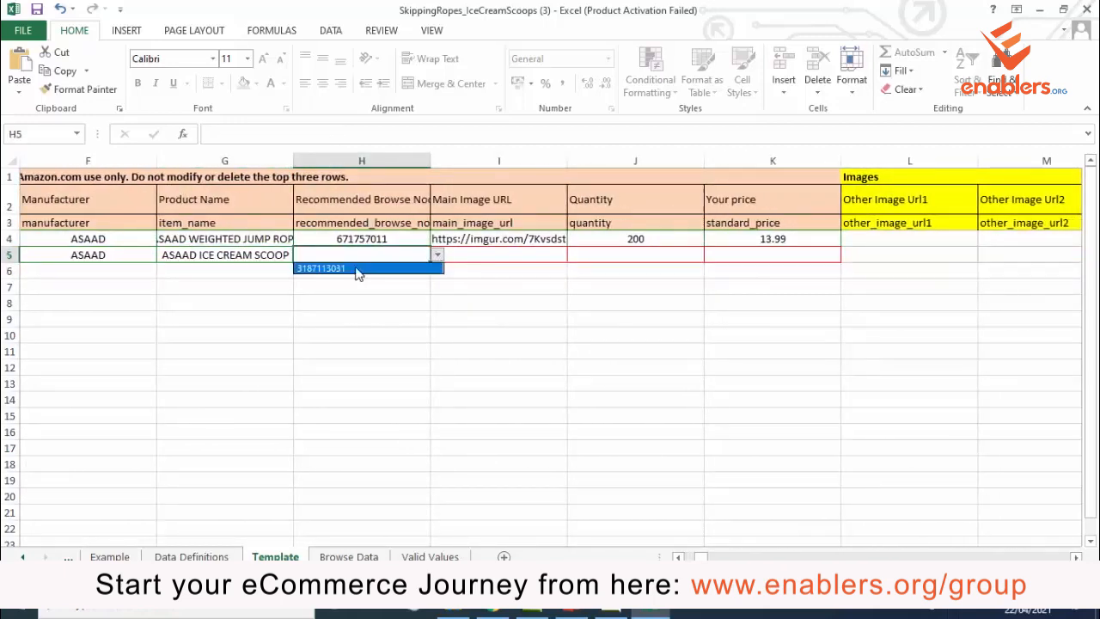
left_click(689, 557)
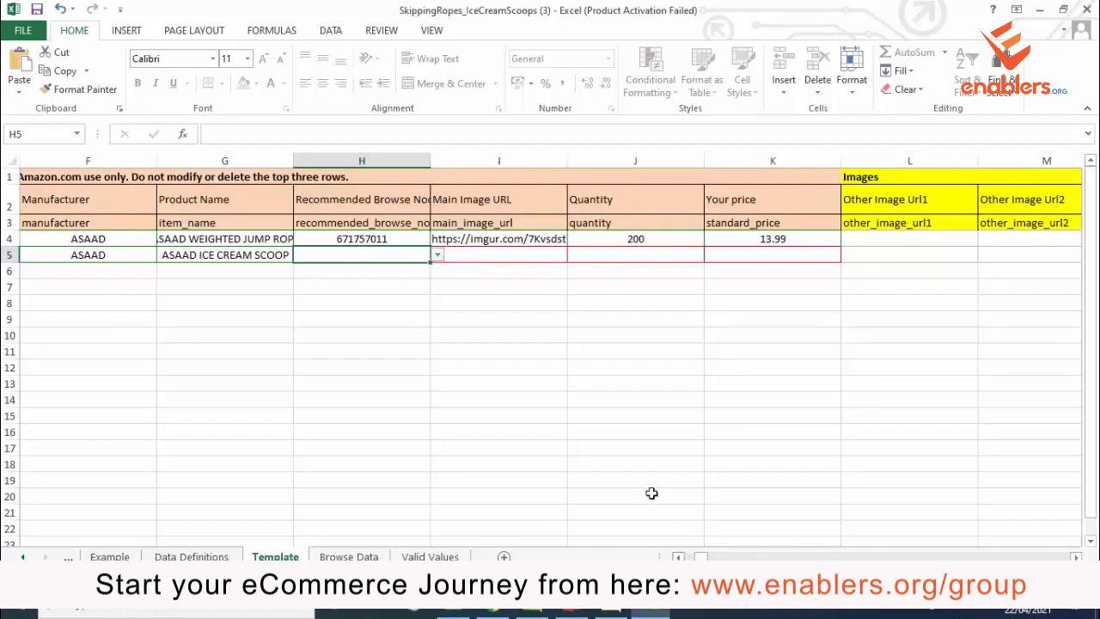
left_click(437, 256)
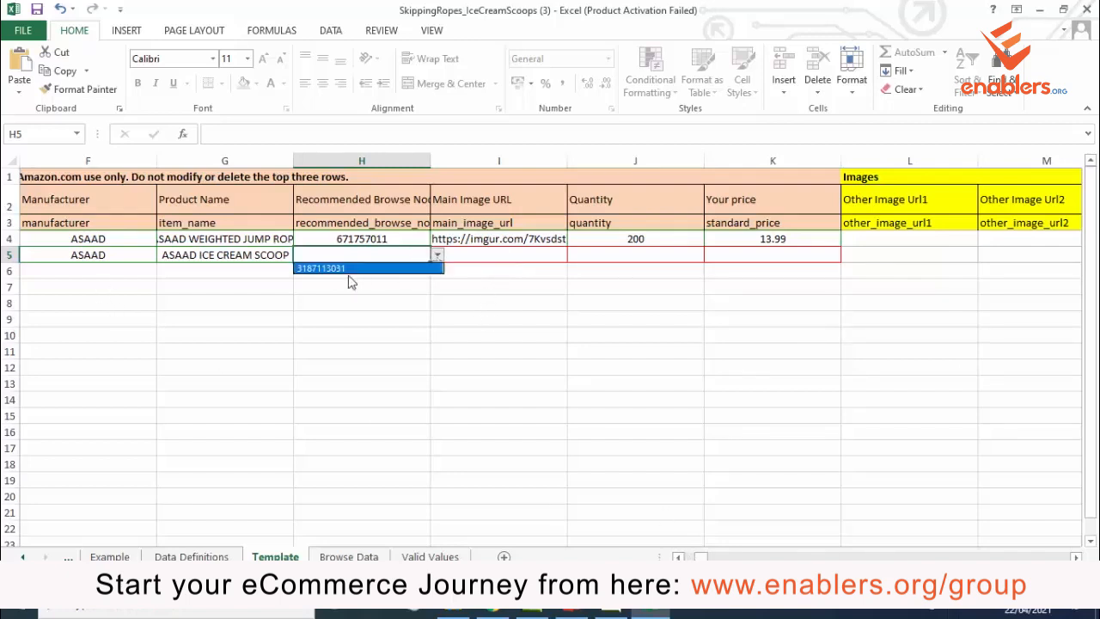
left_click(348, 270)
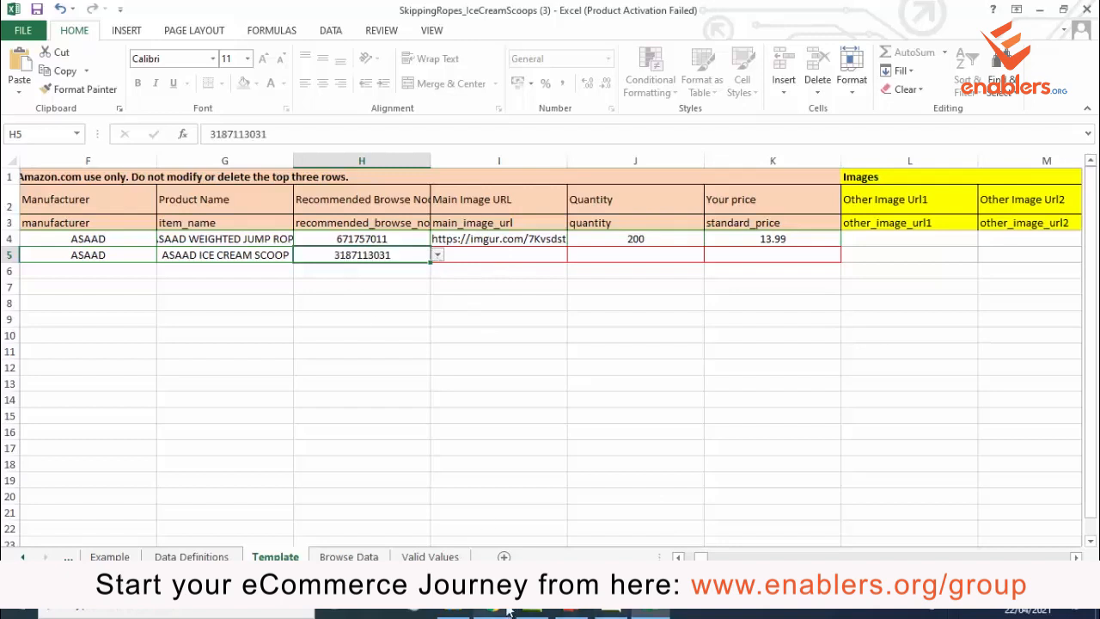
Check the Ice Cream Scoops Node ID in Seller Central's selected products summary in the browser and return to the Excel template.
left_click(501, 612)
left_click_drag(306, 341, 364, 346)
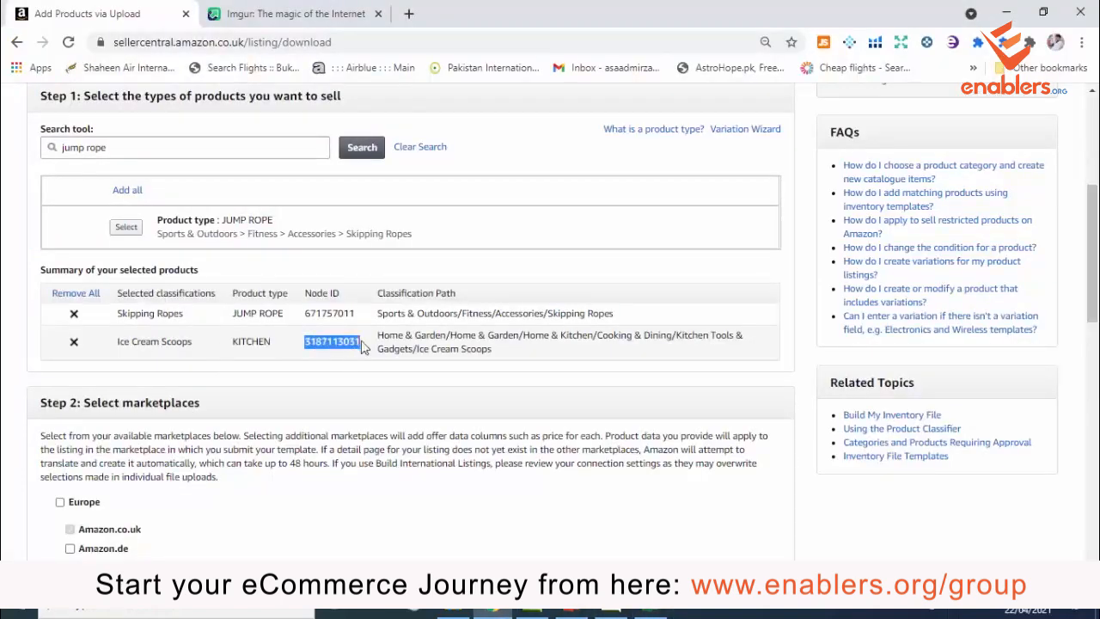
left_click(650, 611)
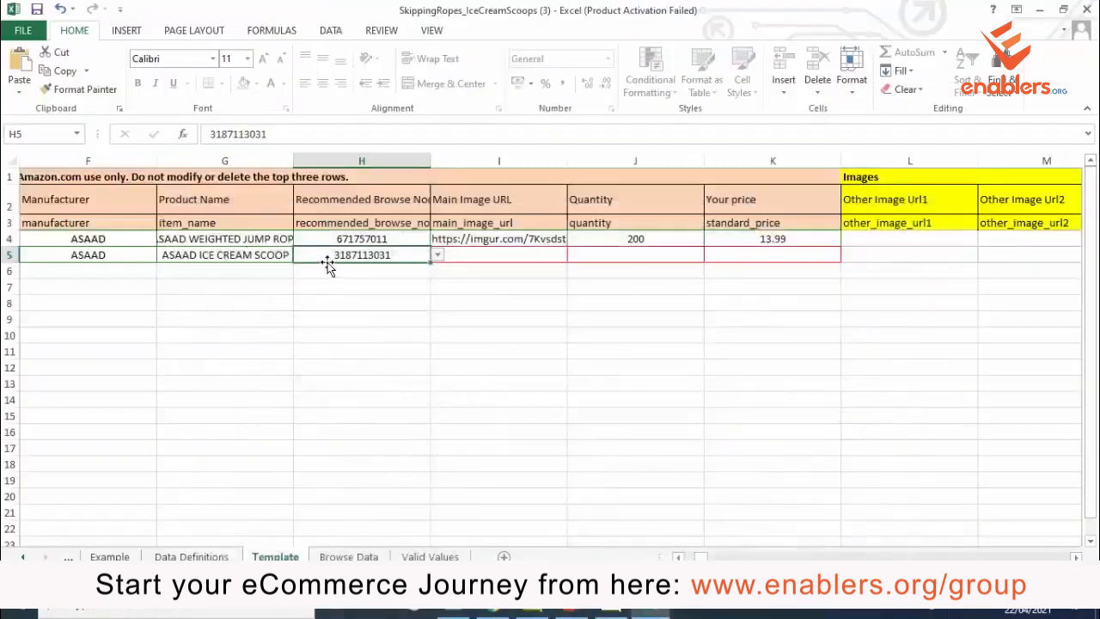
left_click(481, 255)
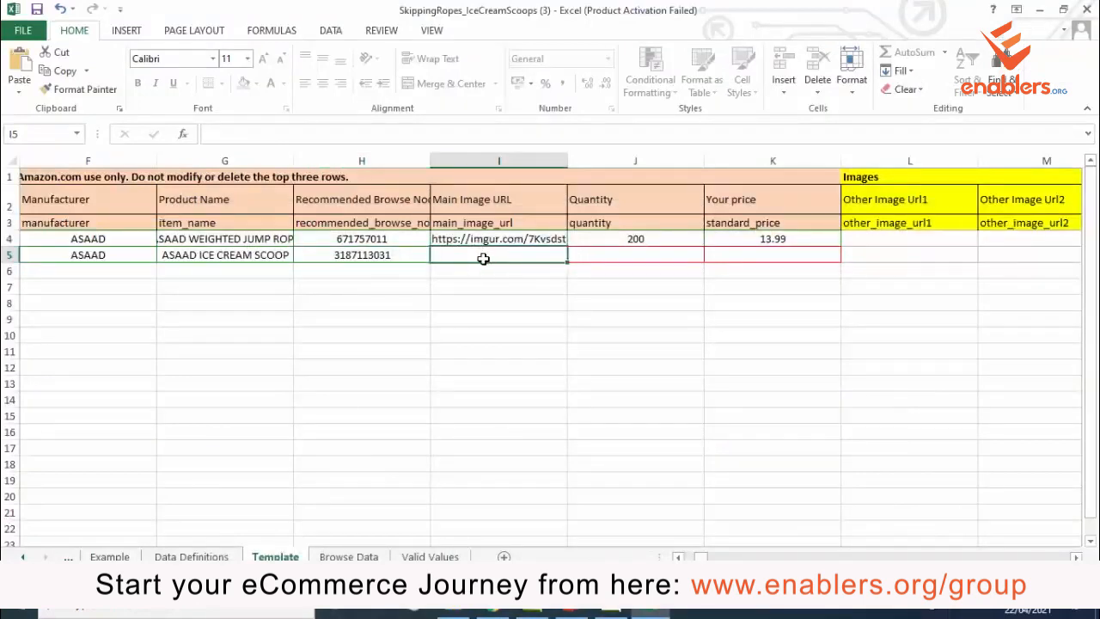
left_click(500, 270)
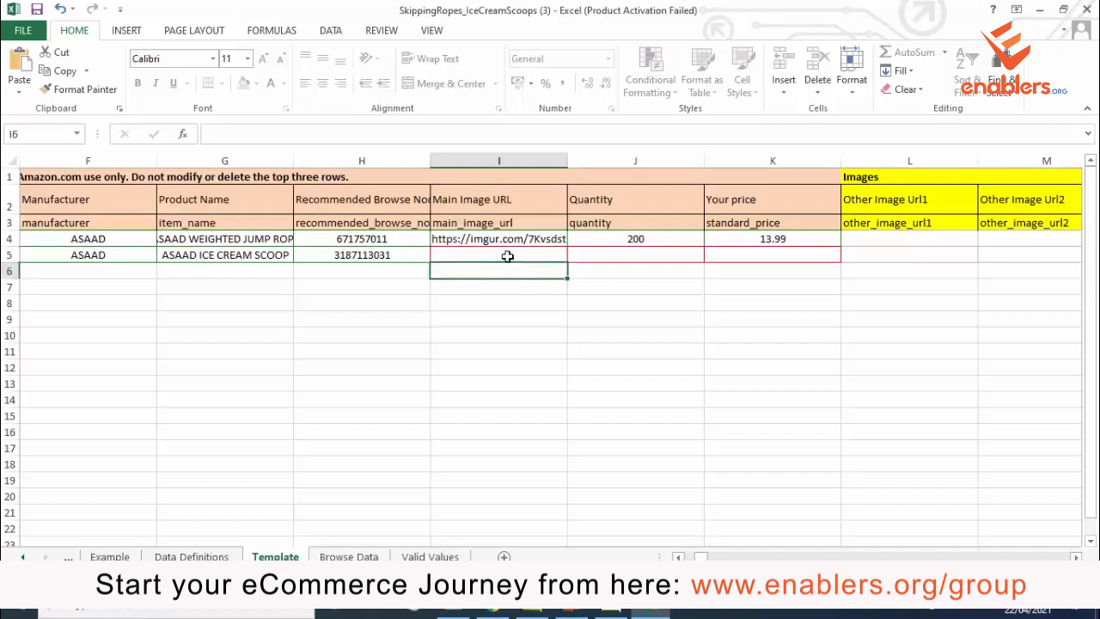
left_click(507, 256)
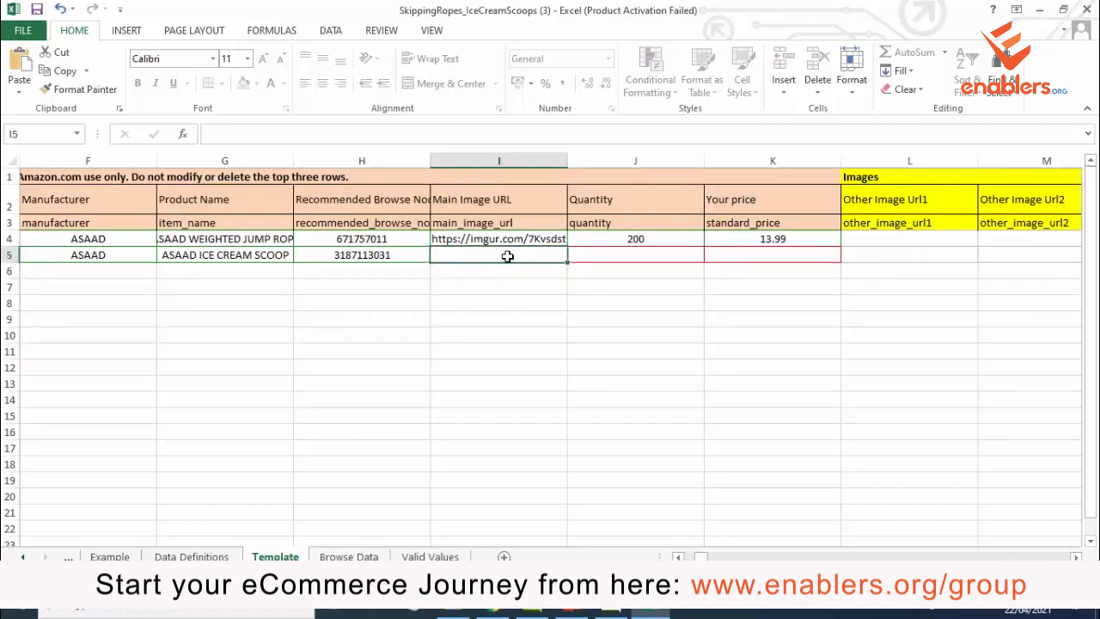
left_click(508, 241)
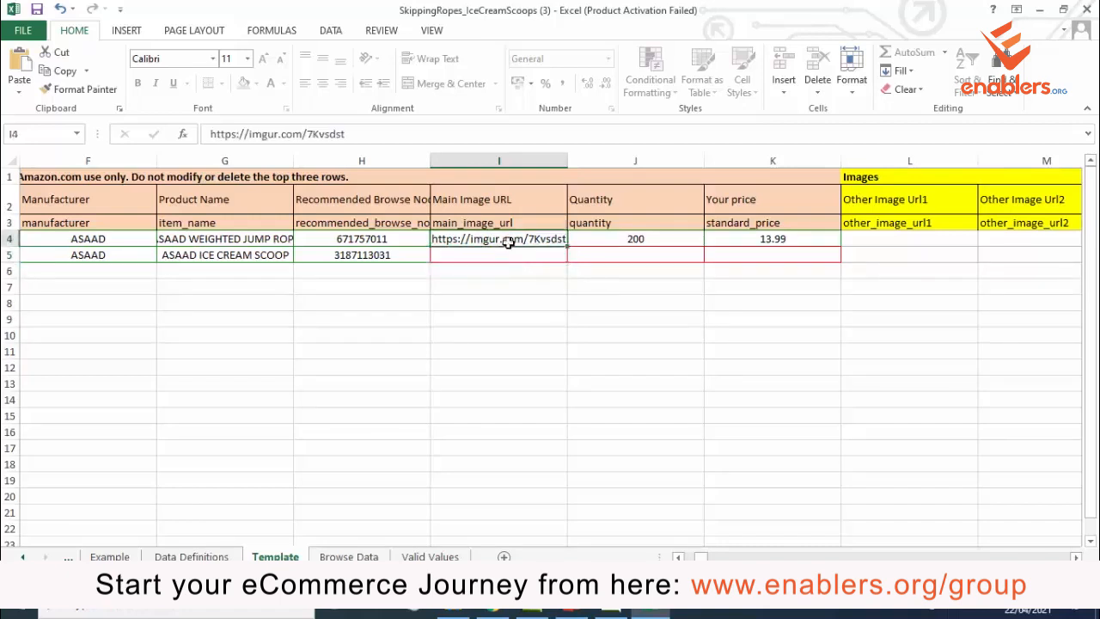
double_click(509, 241)
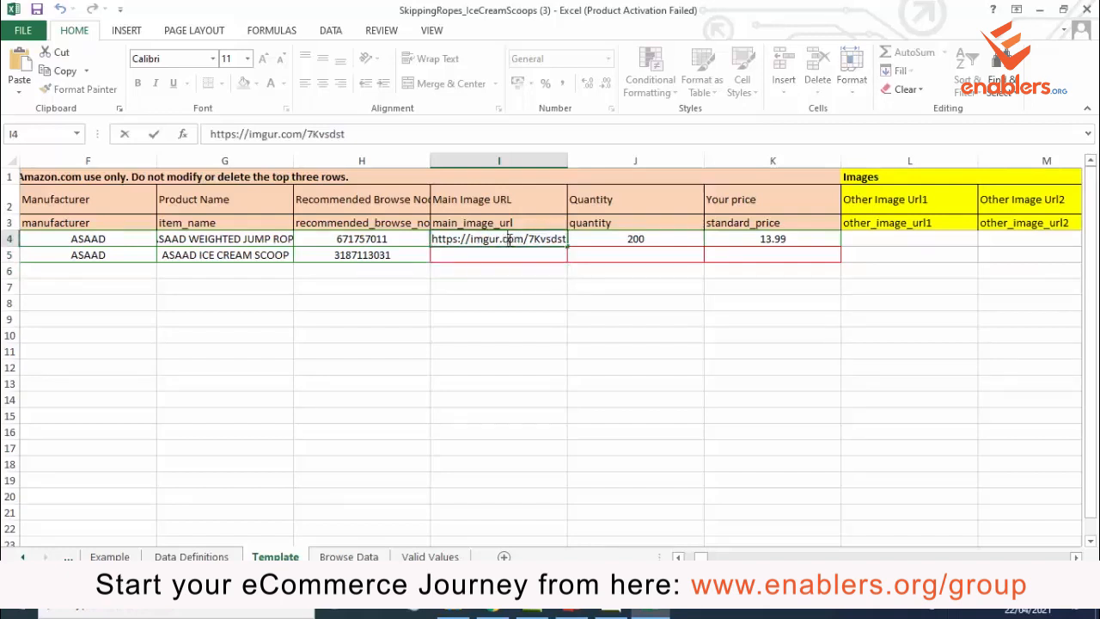
double_click(506, 240)
double_click(505, 241)
key("ctrl+c")
left_click(504, 261)
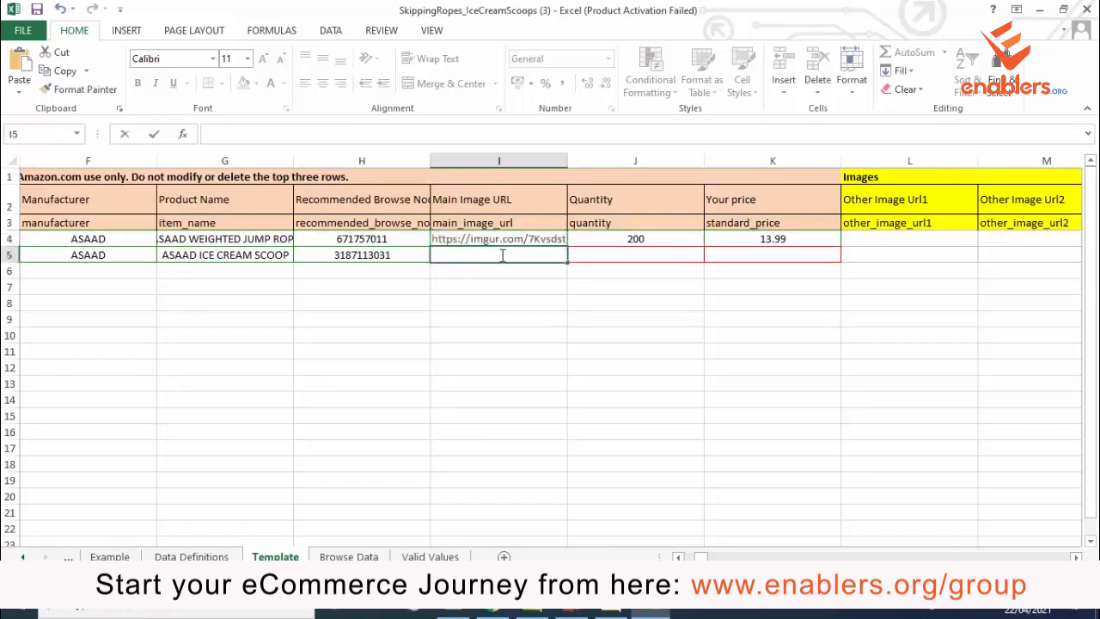
key("ctrl+v")
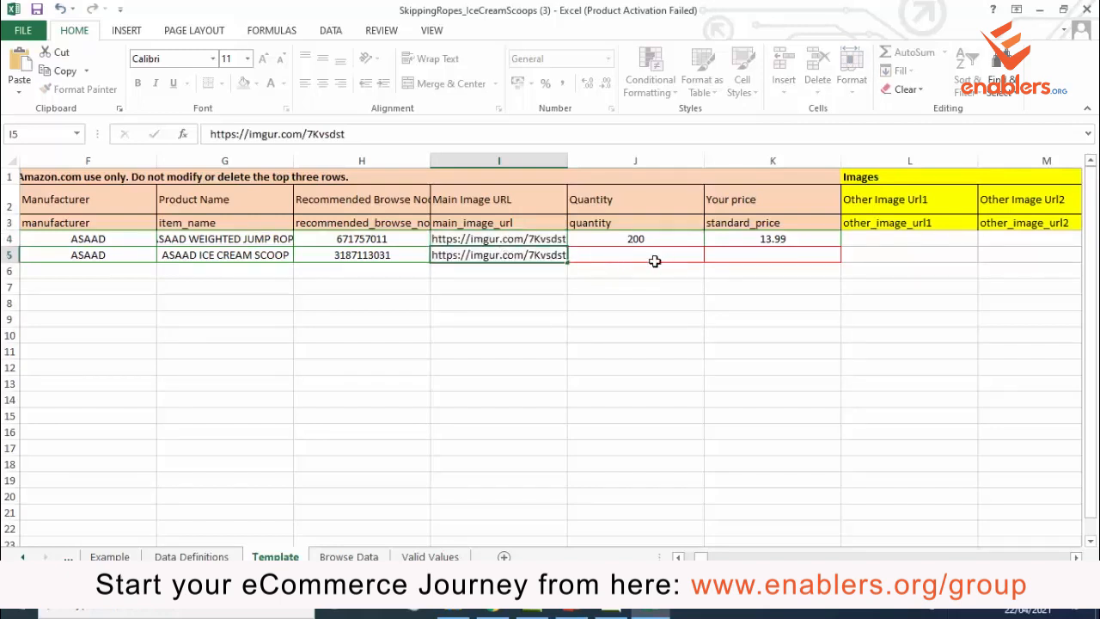
Set the Parentage of the ice cream scoop listing in row 5 to Parent.
left_click(653, 260)
left_click(726, 259)
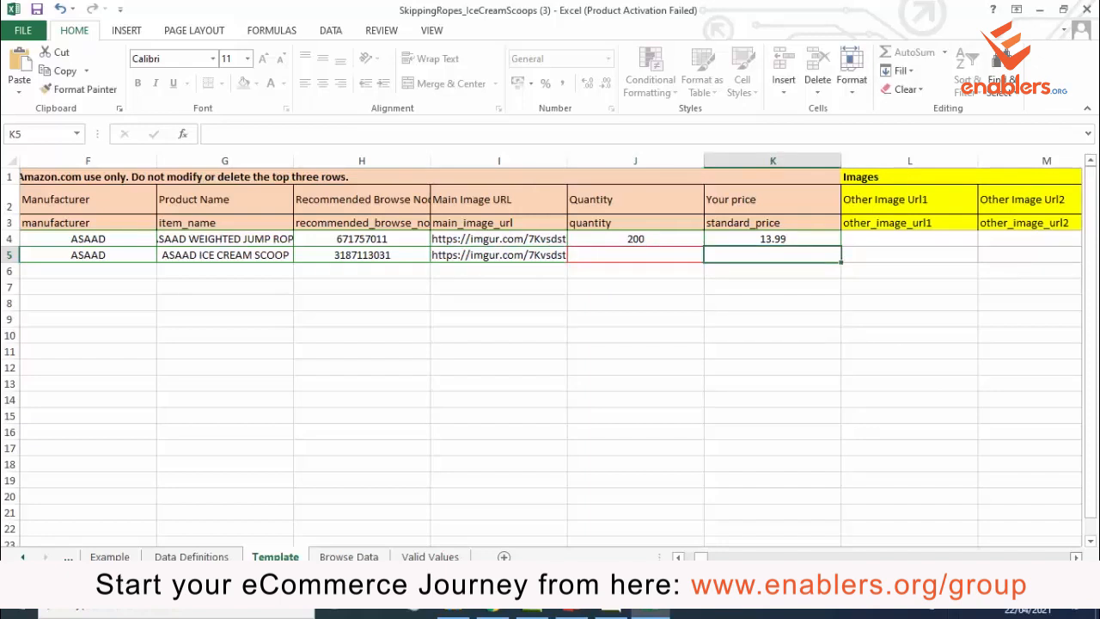
scroll(550, 352, "right", 5)
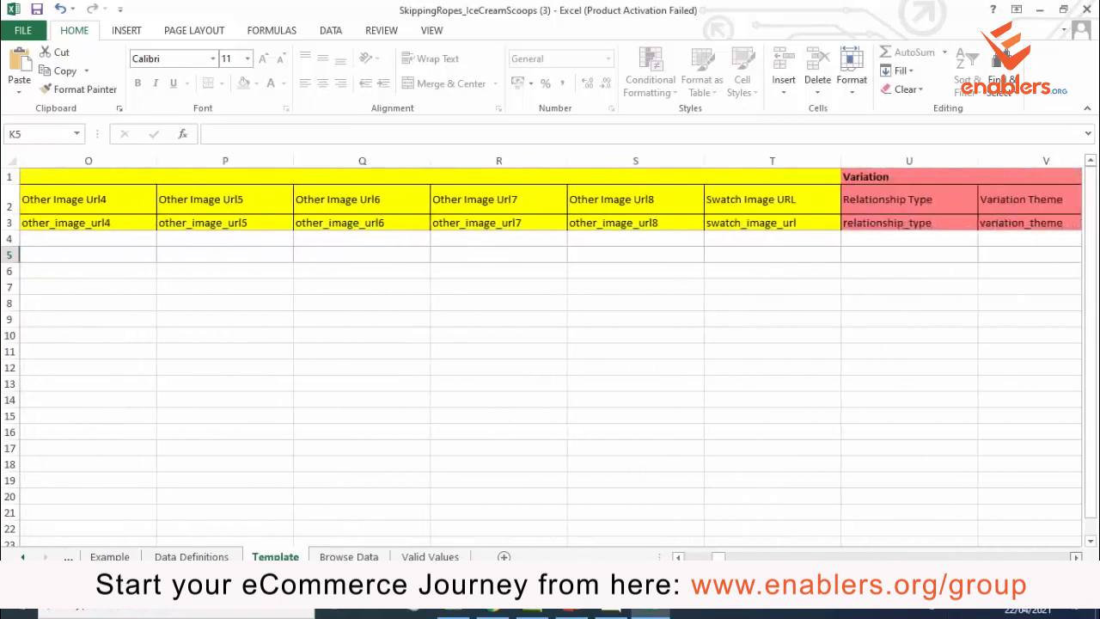
scroll(648, 268, "right", 3)
left_click(648, 269)
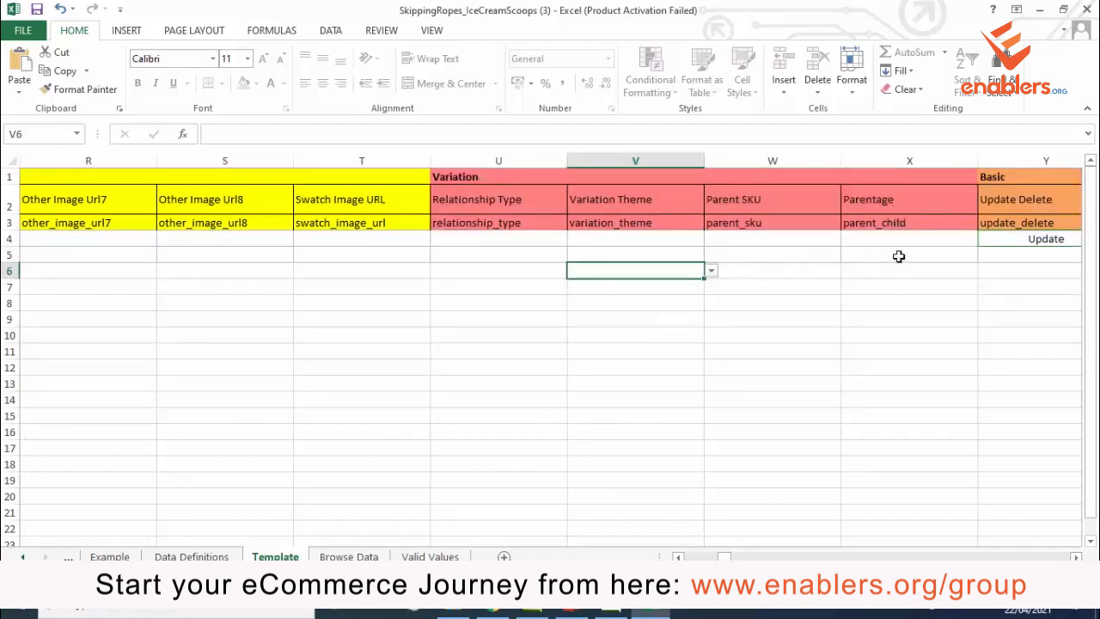
left_click(925, 261)
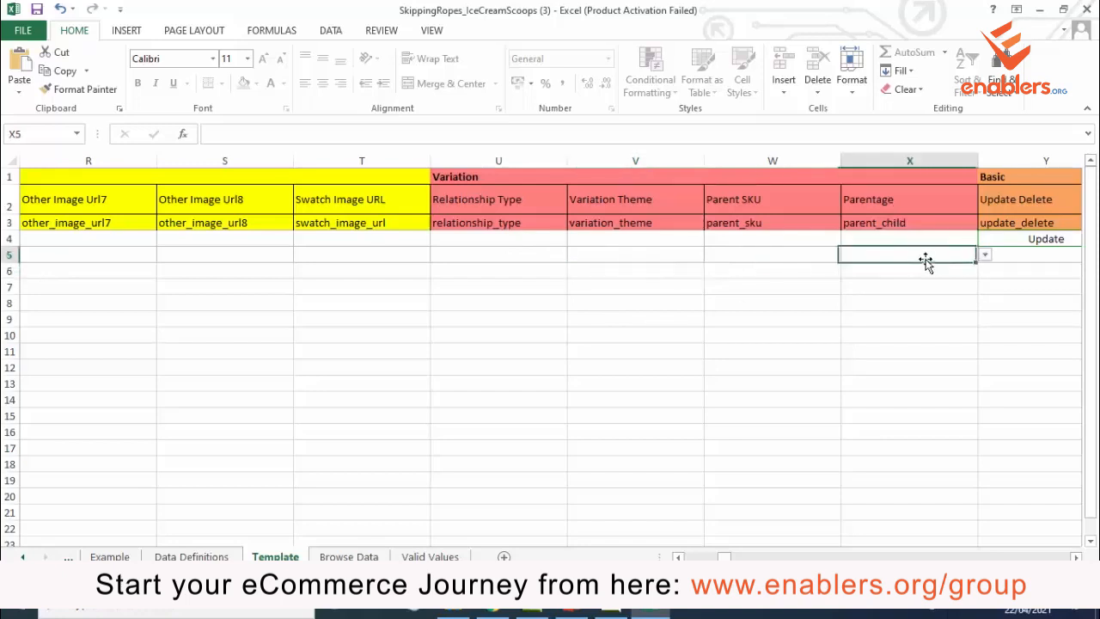
left_click(986, 256)
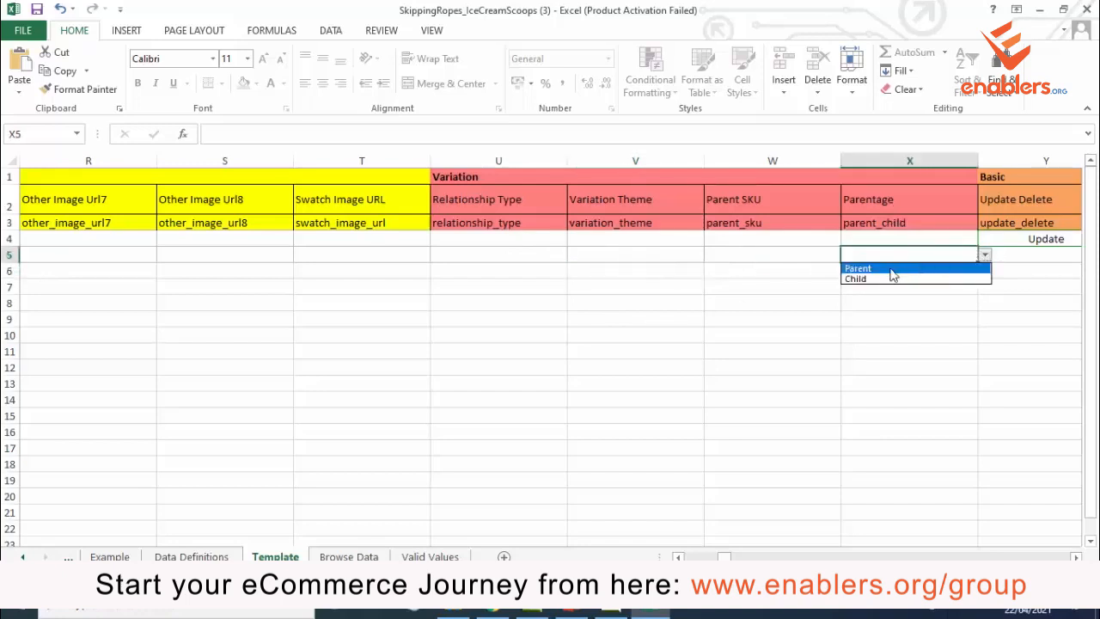
left_click(859, 269)
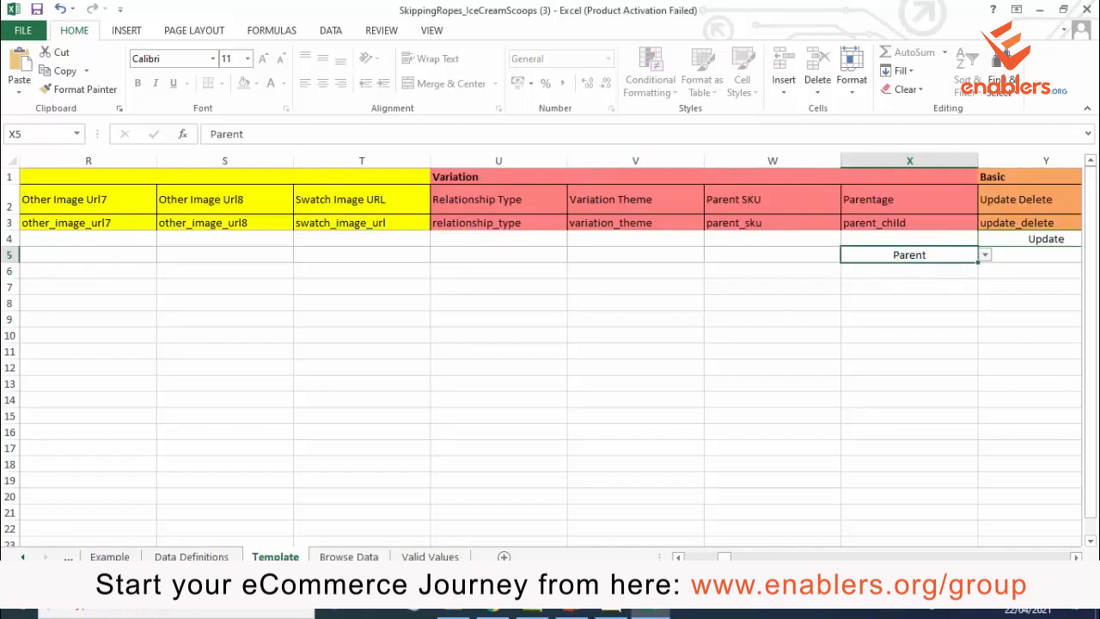
Set row 6's Product Type to kitchen.
left_click_drag(724, 557, 767, 556)
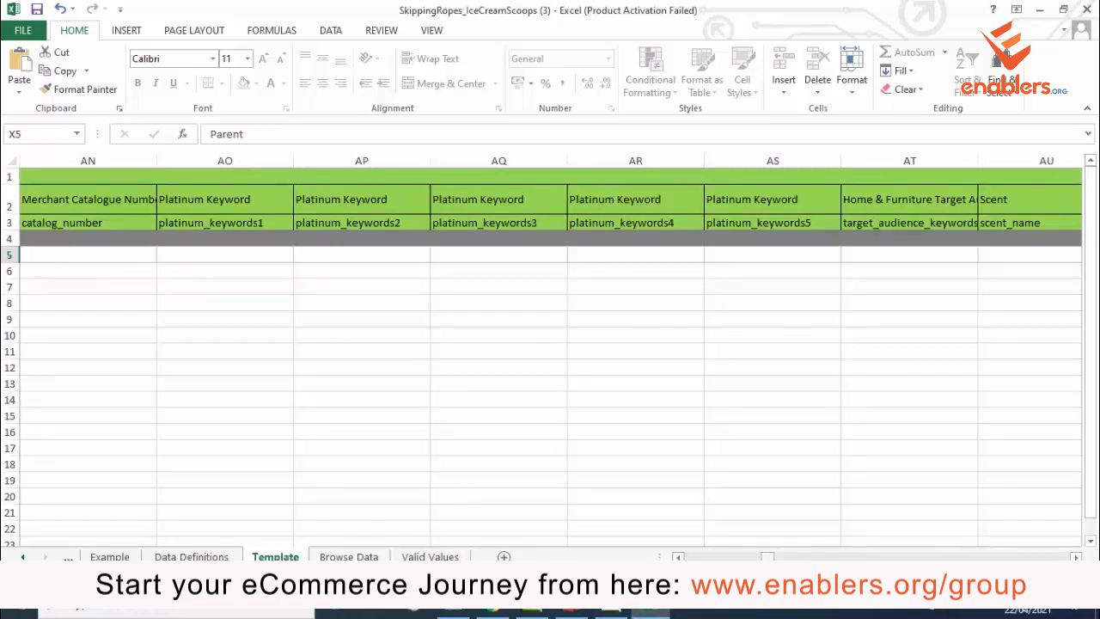
left_click_drag(768, 556, 687, 556)
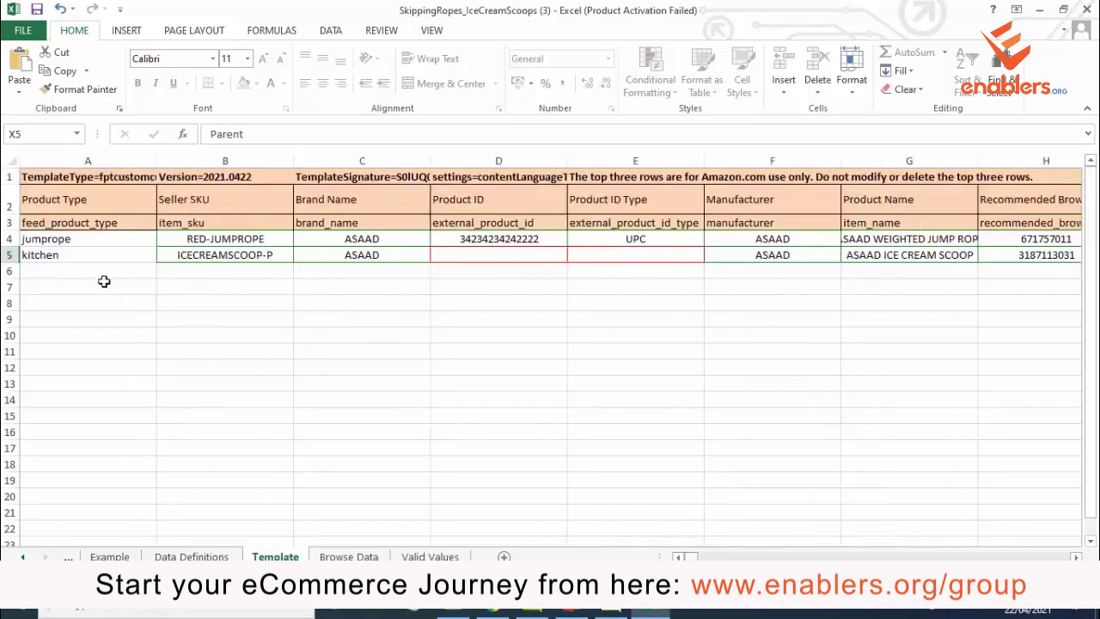
left_click(101, 271)
left_click(163, 271)
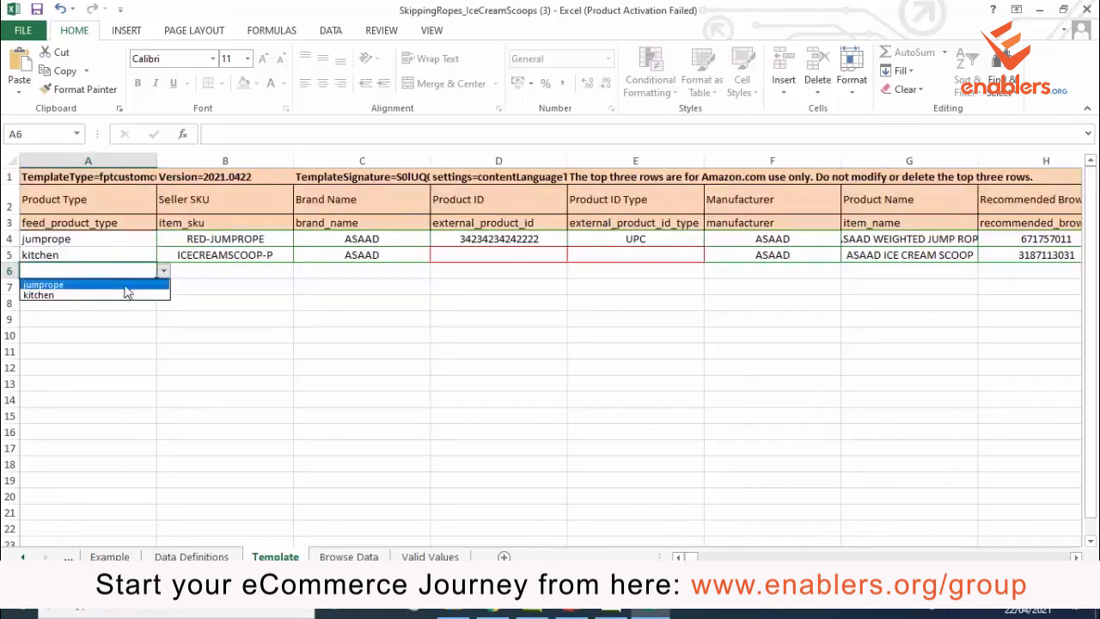
left_click(81, 297)
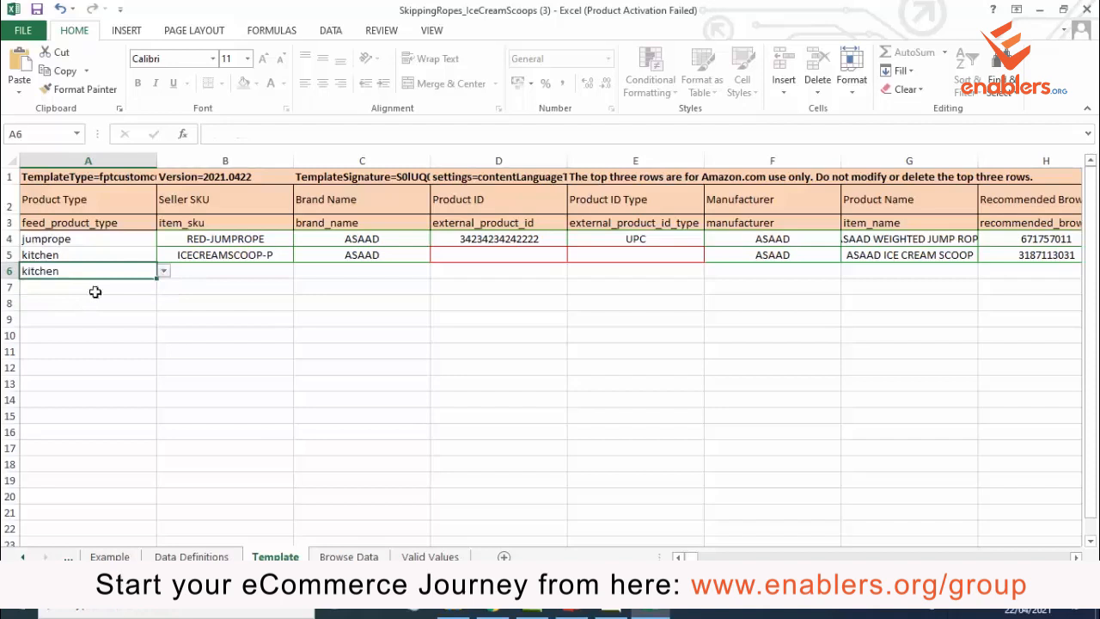
Enter ICECREAMSCOOP-RED as row 6's Seller SKU.
left_click(271, 273)
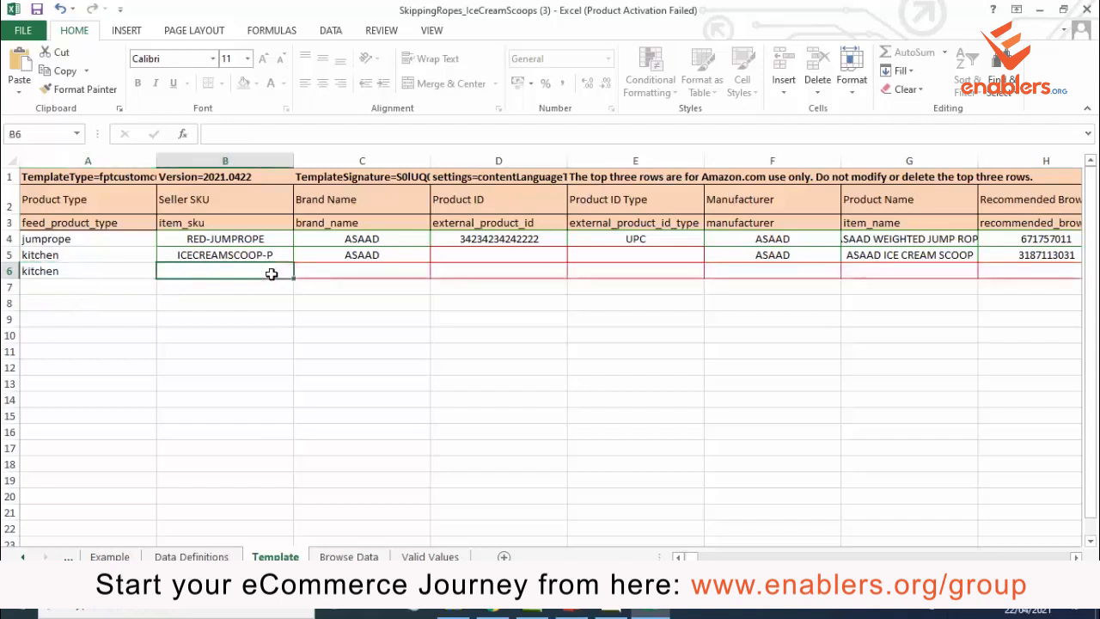
type("I")
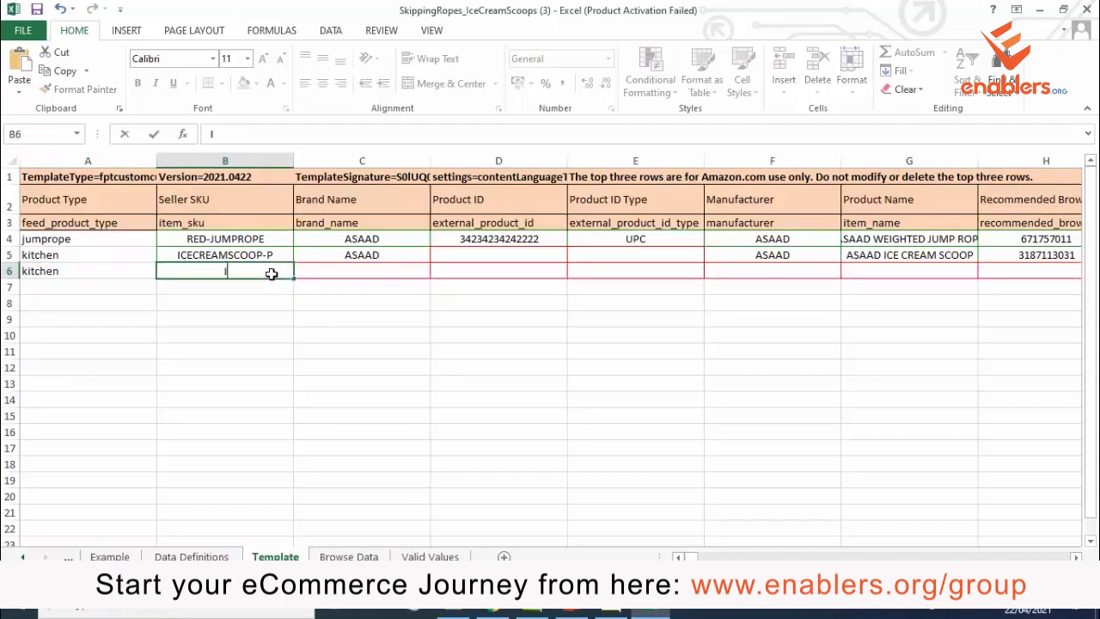
type("CECREEM")
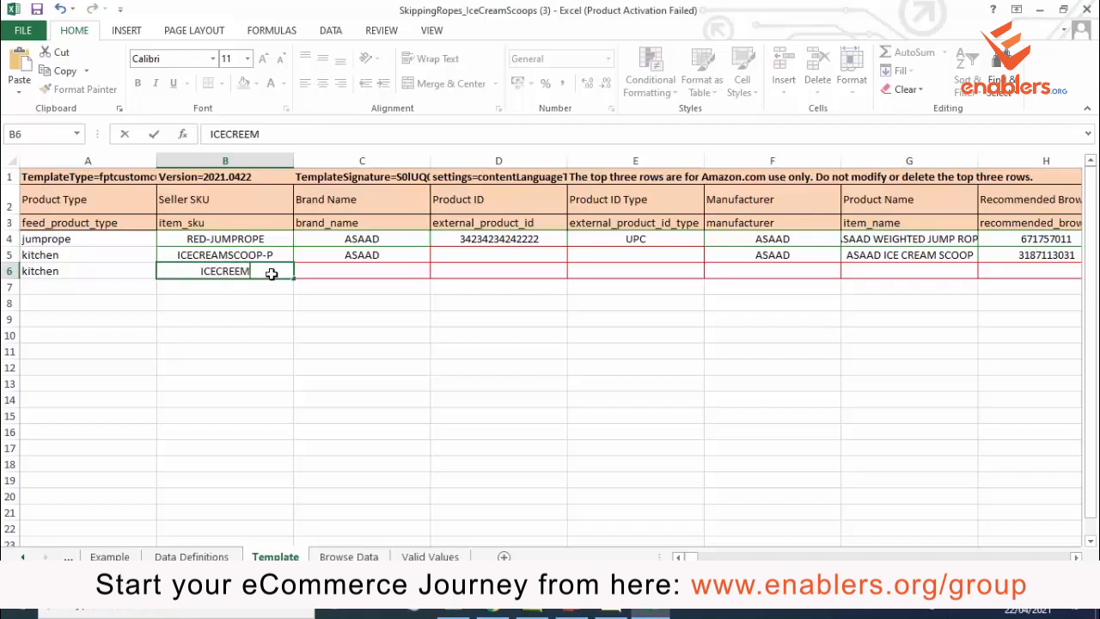
key("BackSpace")
key("BackSpace")
type("AMSC")
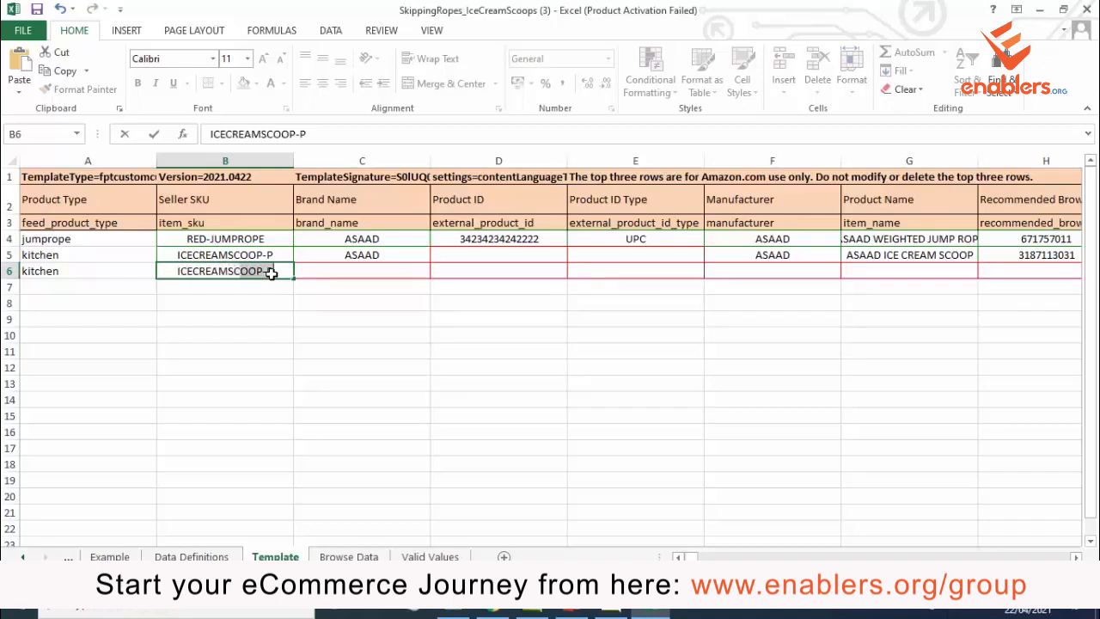
type("OOP-R")
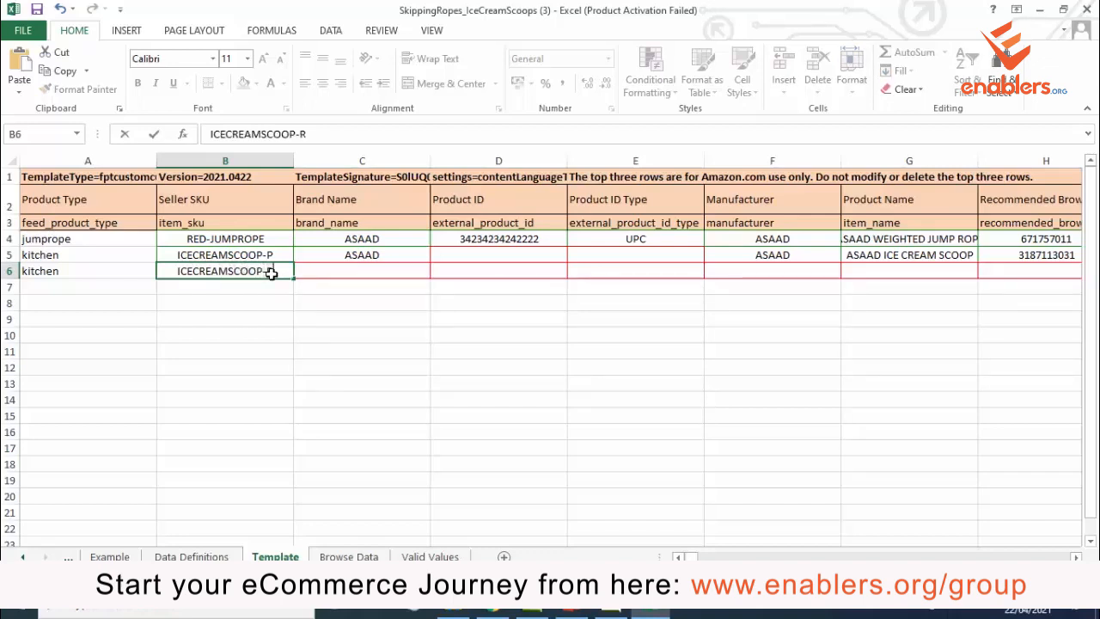
type("ED")
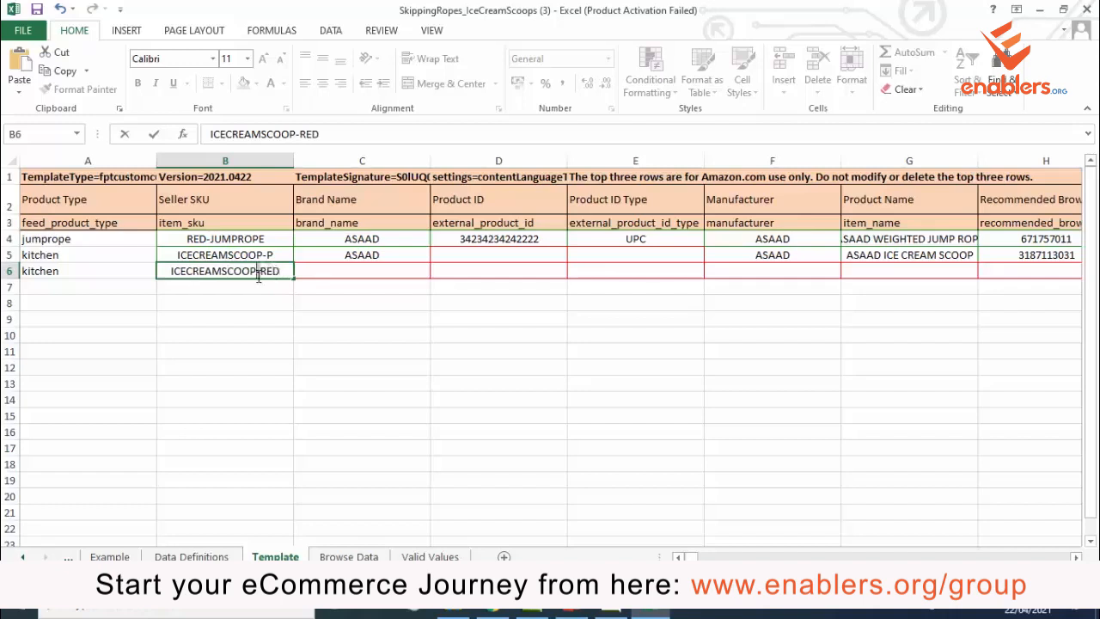
Reuse row 6's Seller SKU in row 7 as ICECREAMSCOOP-BLUE and set row 7's Product Type to kitchen.
triple_click(259, 274)
key("ctrl+c")
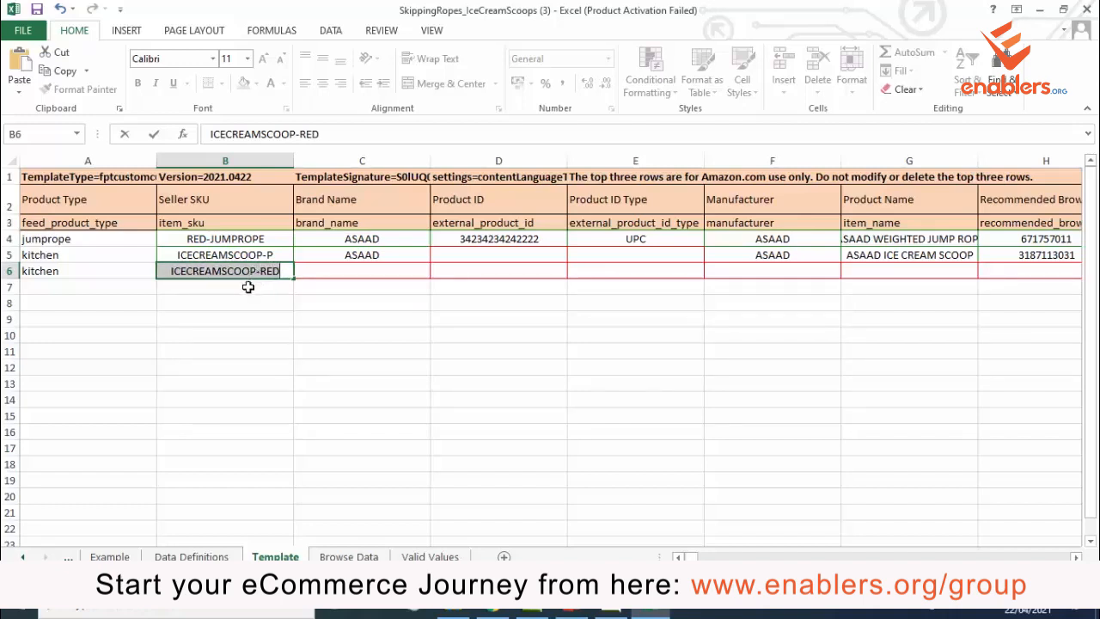
left_click(252, 286)
key("ctrl+v")
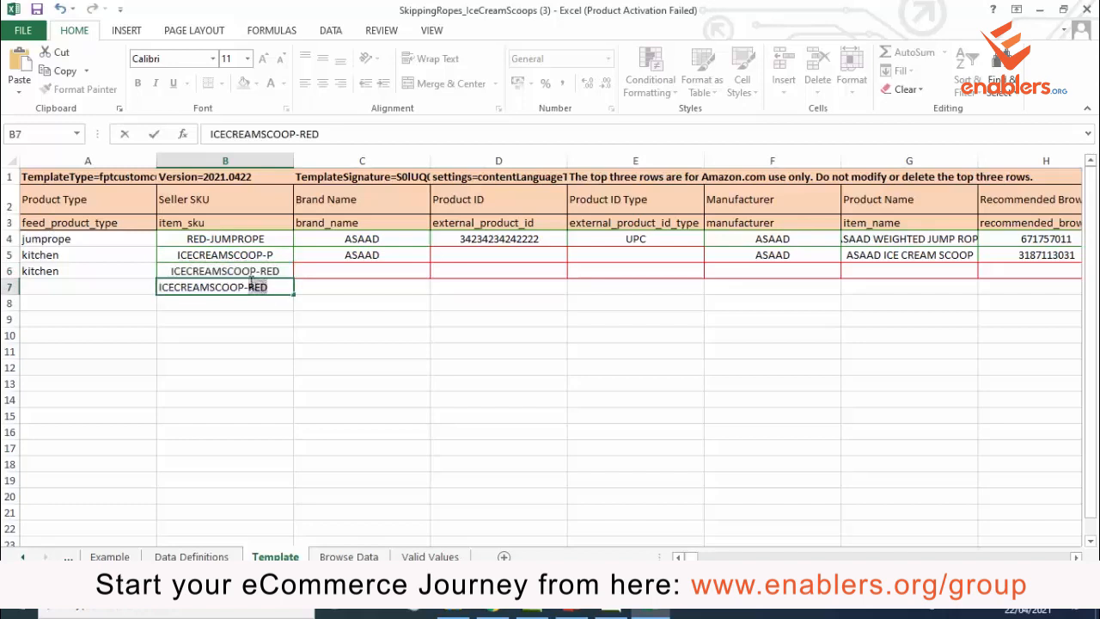
type("BLU")
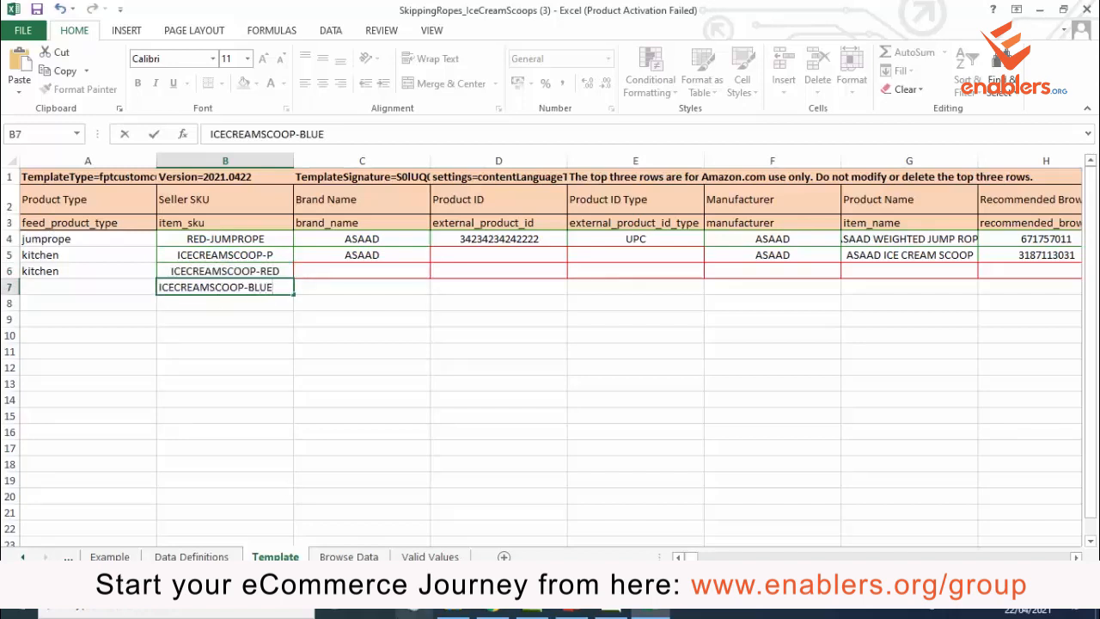
left_click(77, 286)
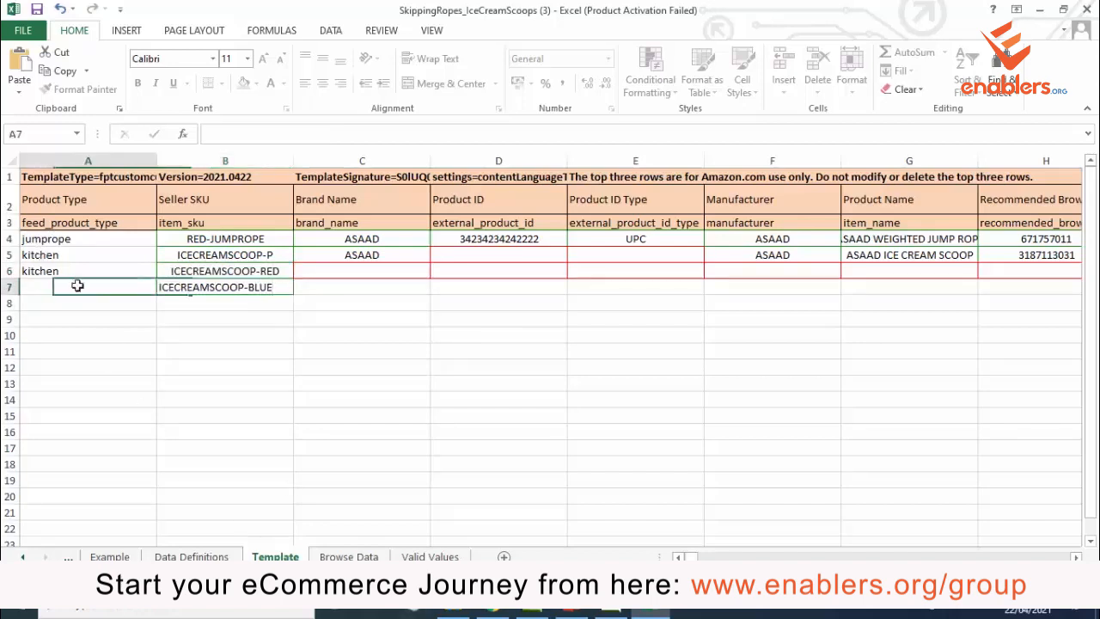
left_click(163, 287)
left_click(88, 312)
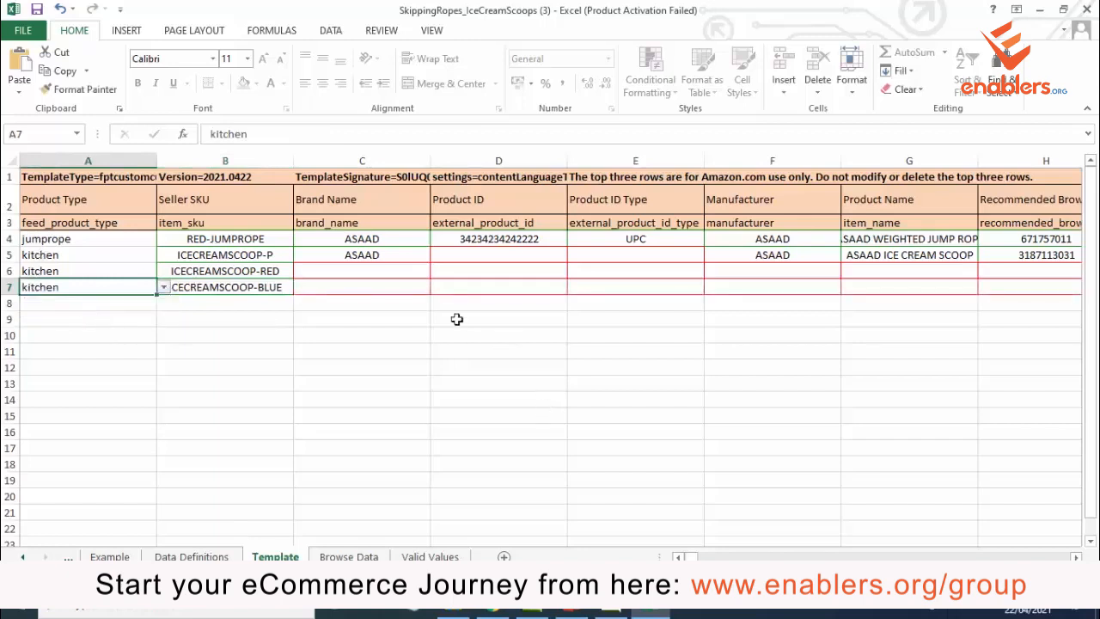
Copy the Brand Name ASAAD from row 5 into rows 6 and 7.
left_click(365, 255)
key("ctrl+c")
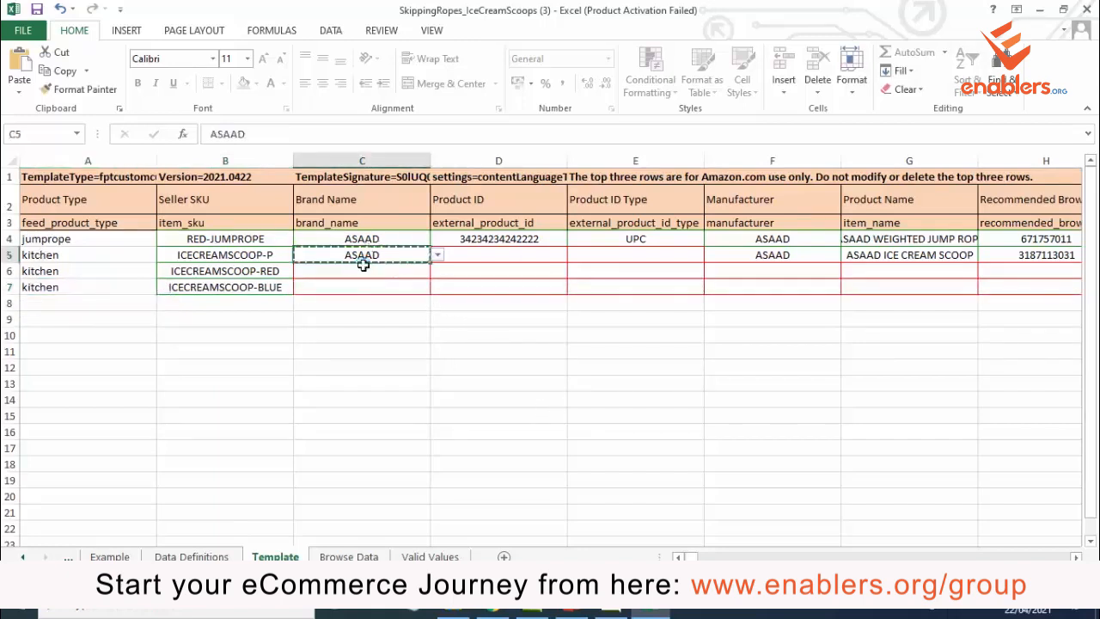
left_click(364, 271)
key("ctrl+v")
left_click(369, 287)
key("ctrl+v")
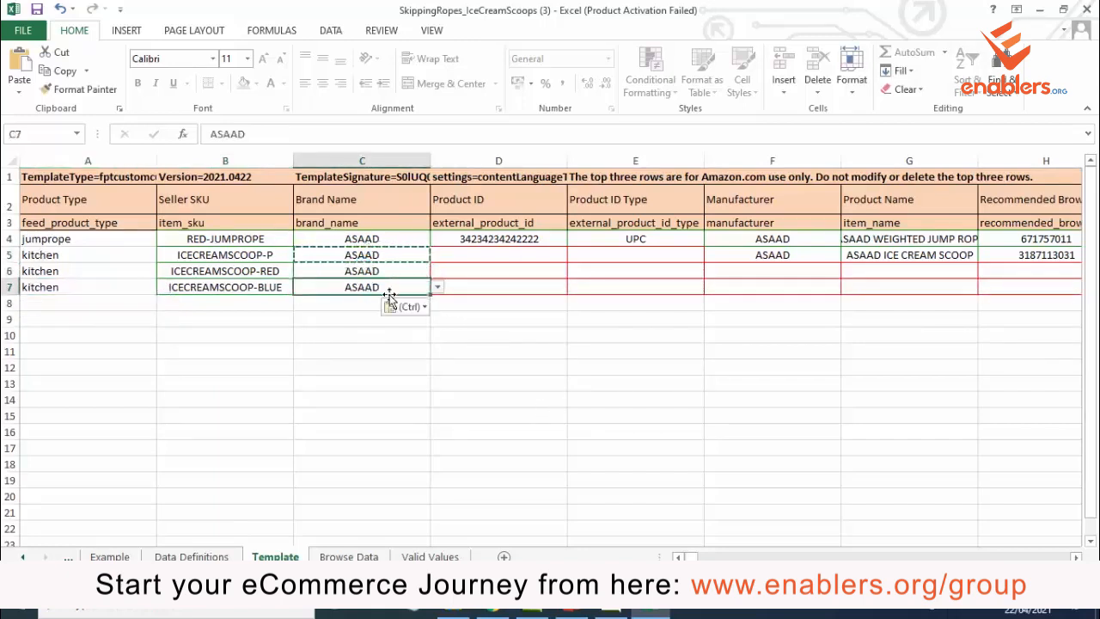
left_click(475, 258)
left_click(484, 272)
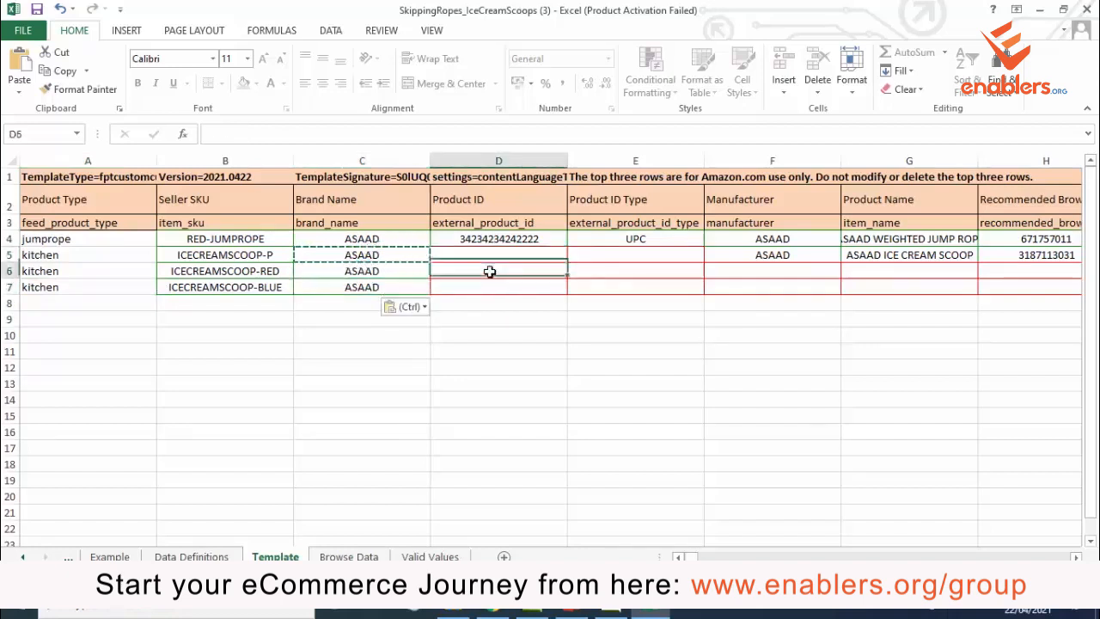
type("6576576575765776")
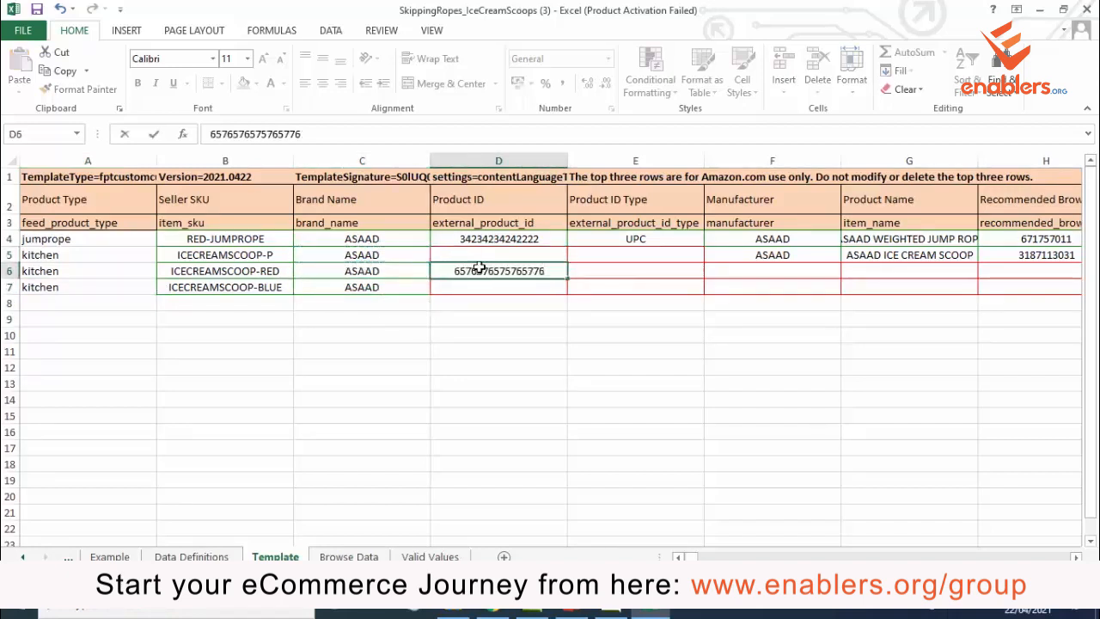
left_click(524, 290)
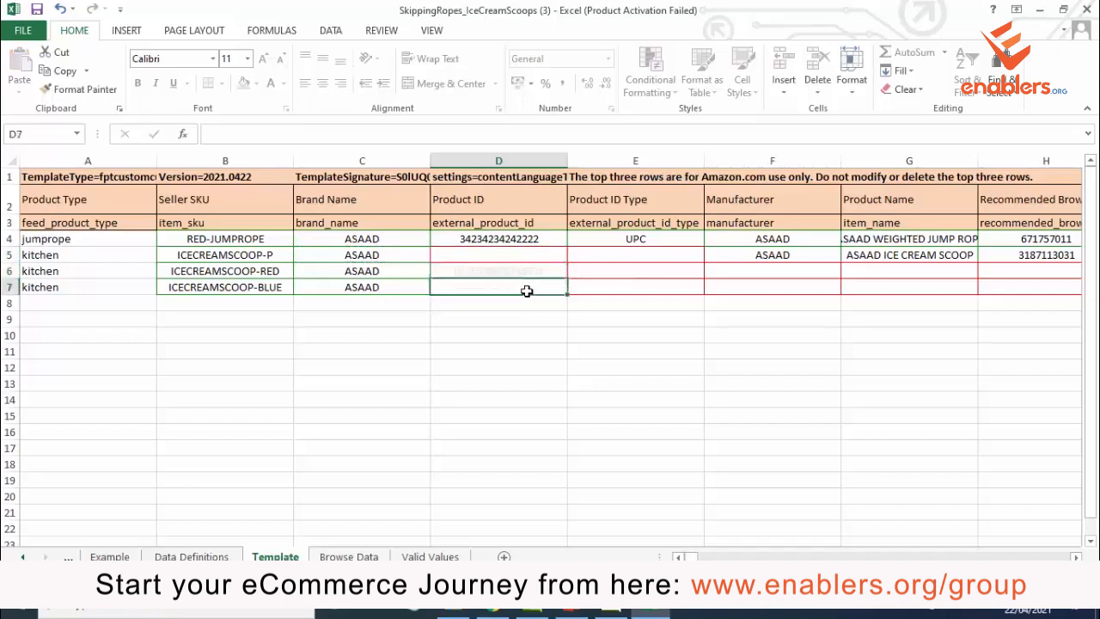
type("7867867867867678")
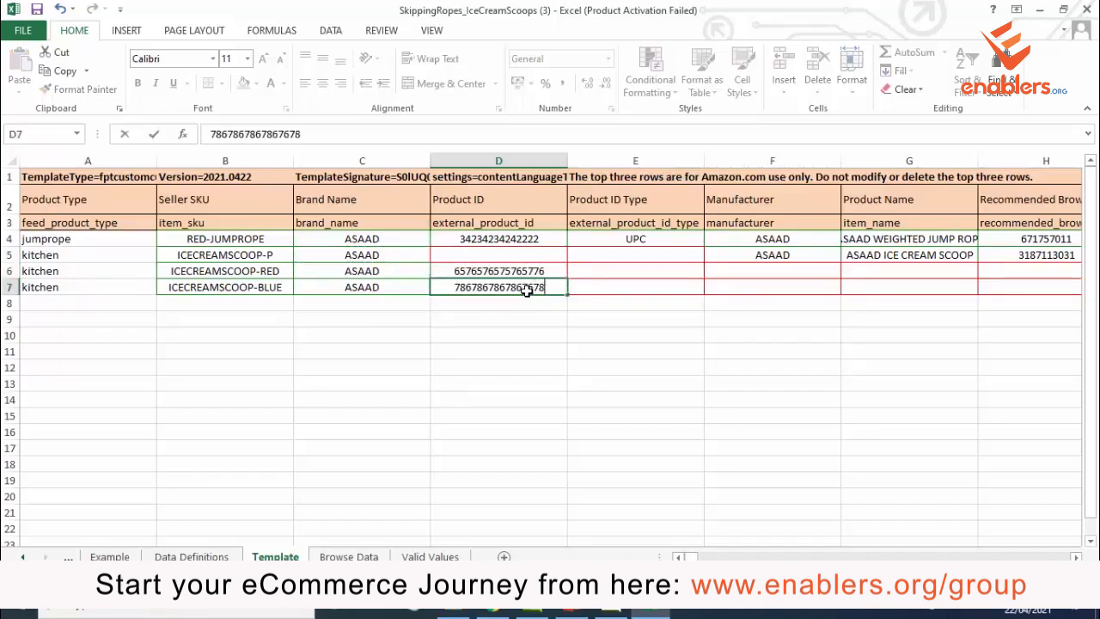
Set the Product ID Type of rows 6 and 7 to UPC.
left_click(659, 274)
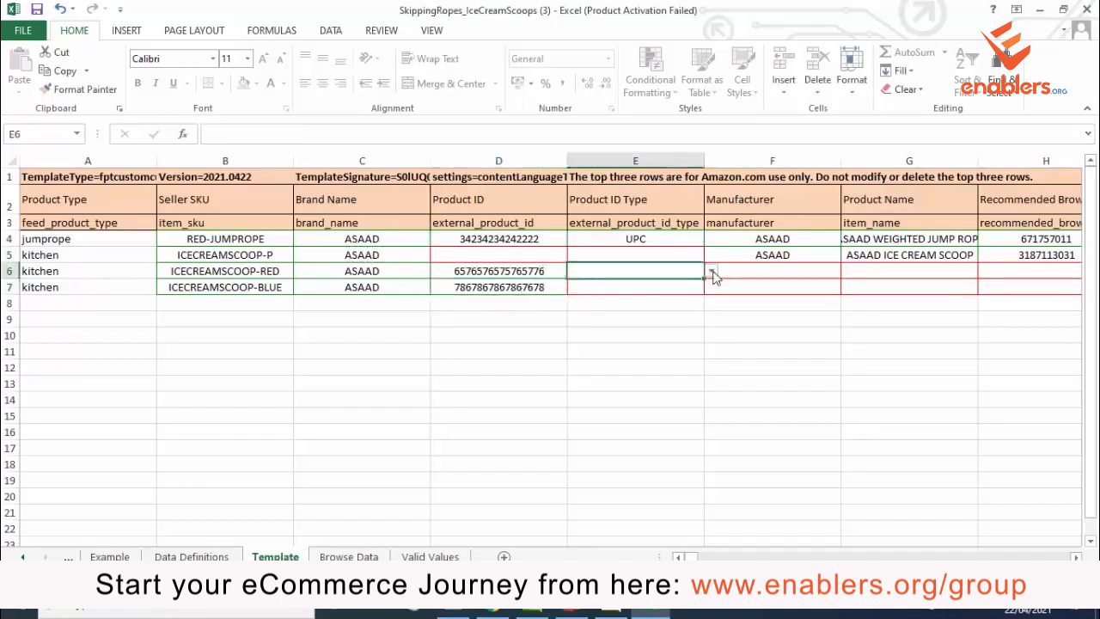
left_click(712, 272)
left_click(580, 326)
left_click(679, 291)
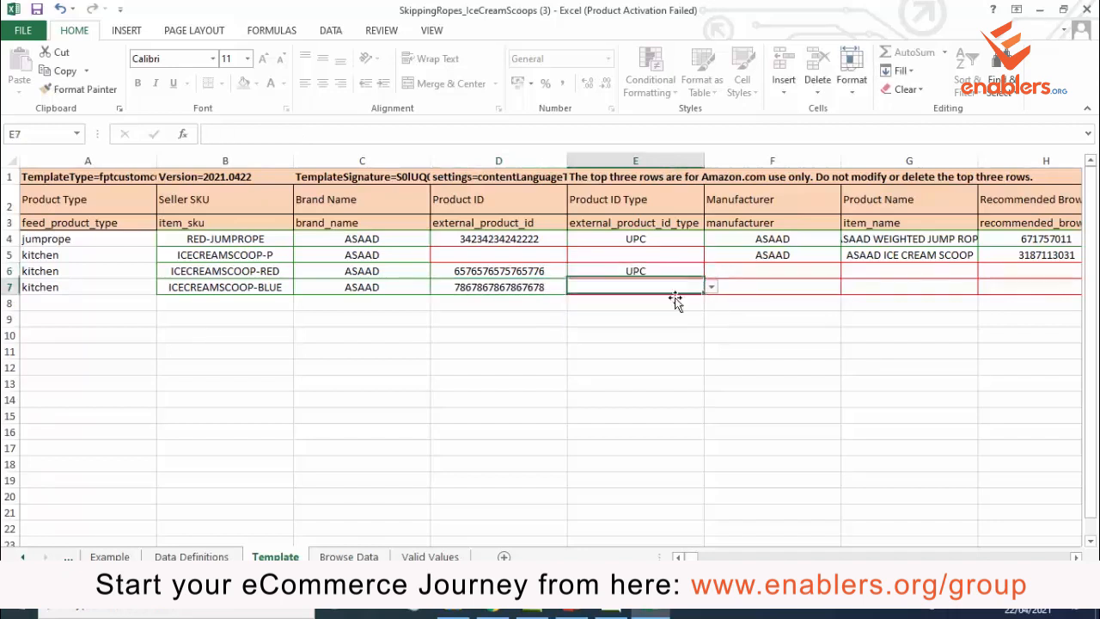
left_click(712, 287)
left_click(663, 343)
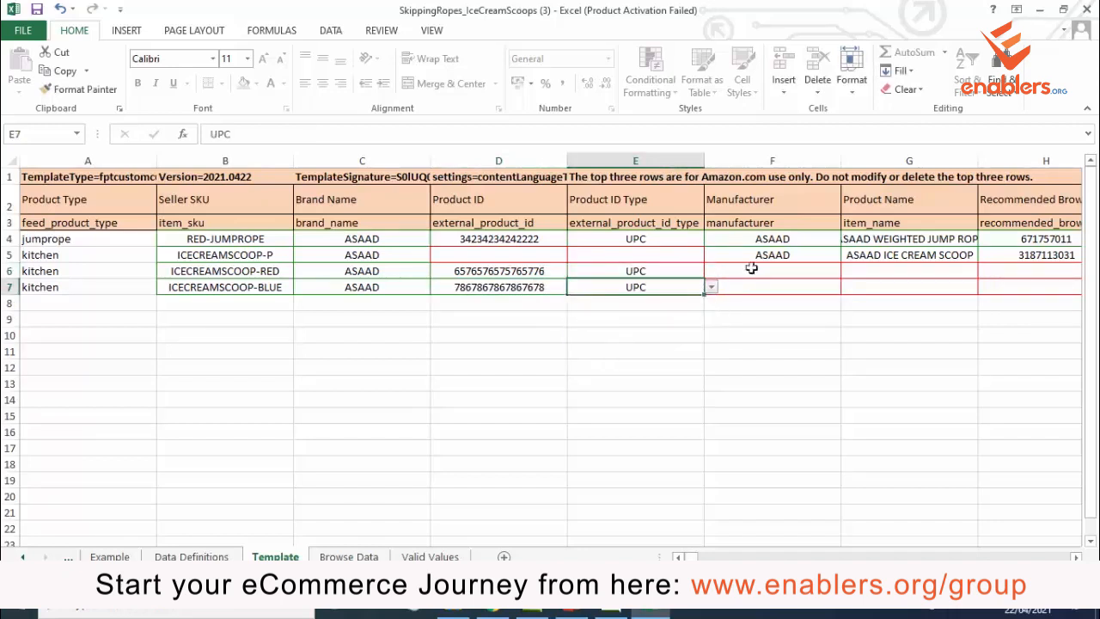
Copy the Manufacturer ASAAD from row 5 into rows 6 and 7.
left_click(771, 251)
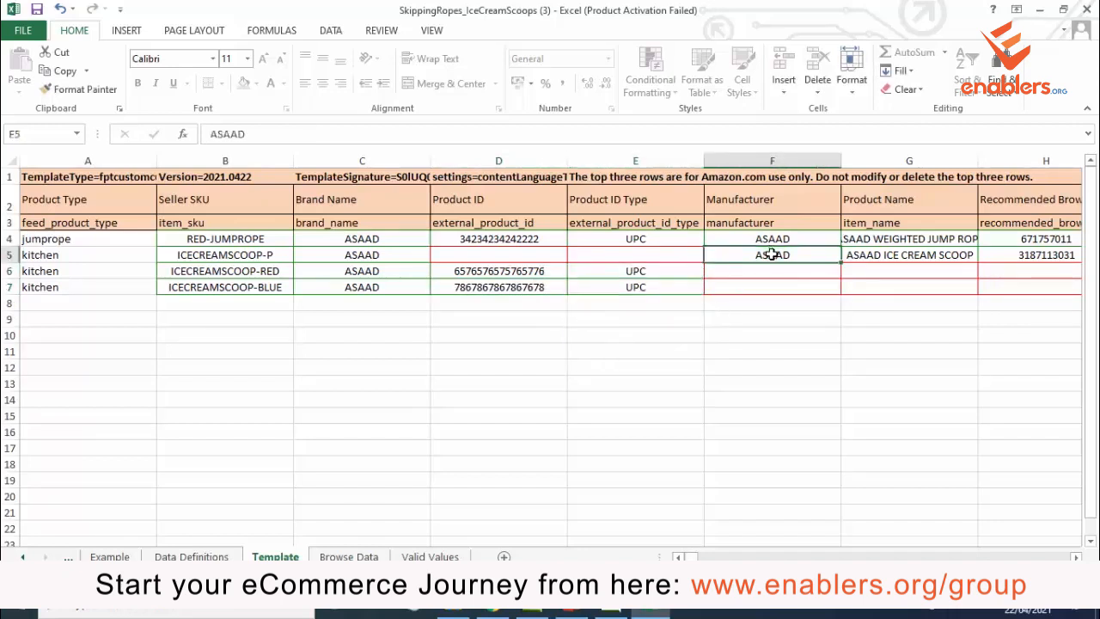
key("ctrl+c")
left_click(771, 273)
key("ctrl+v")
left_click(770, 290)
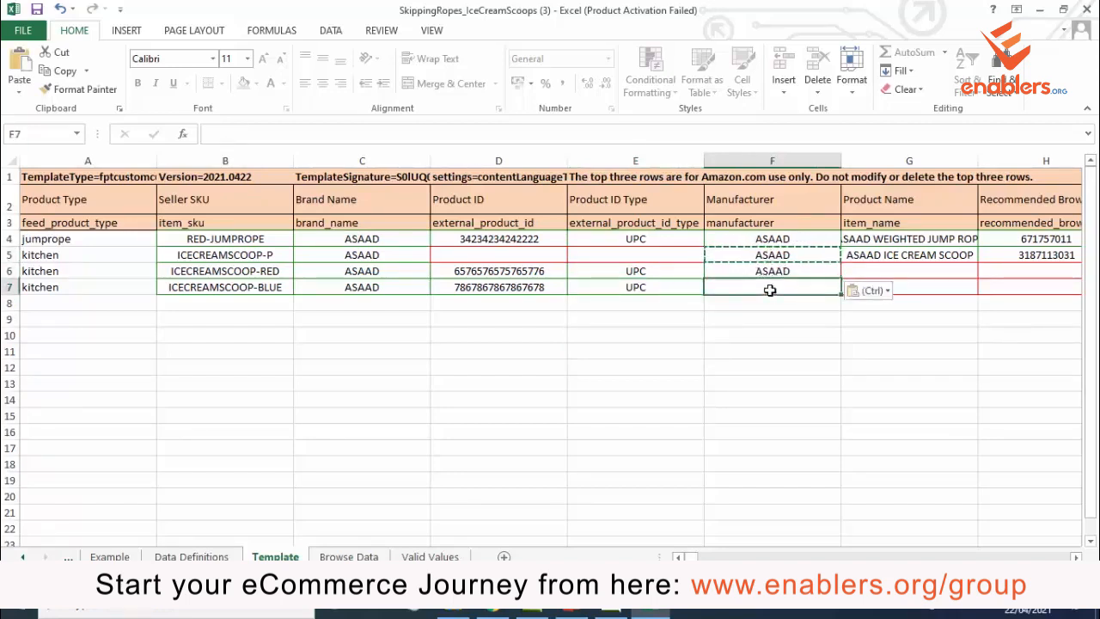
key("ctrl+v")
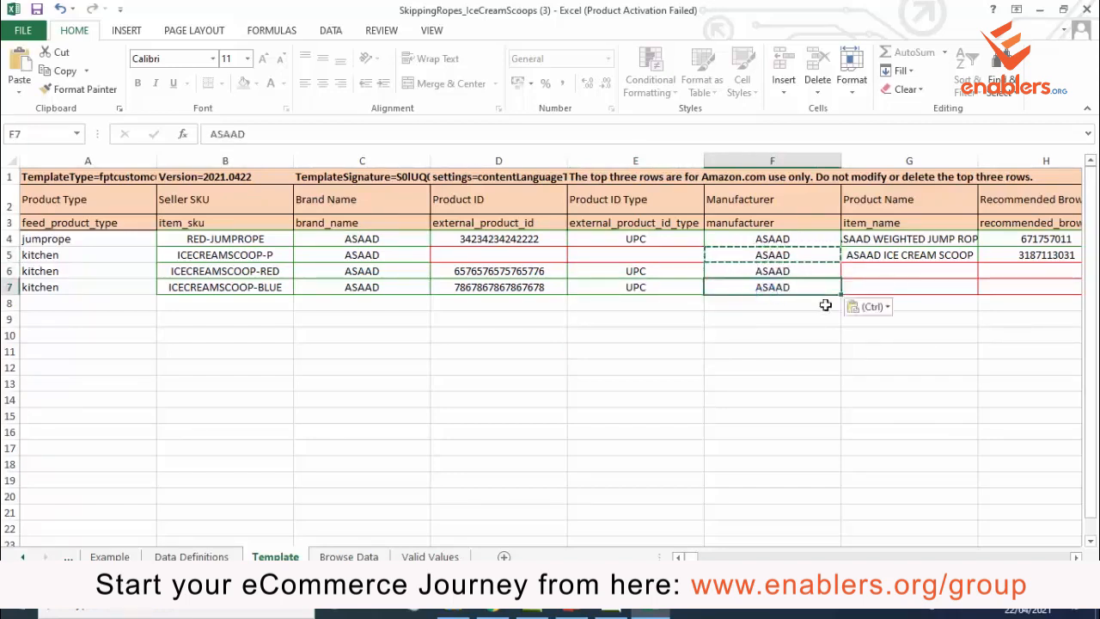
Enter the Product Name ICE CREAM SCOOP - RED for the red scoop in row 6.
left_click(893, 275)
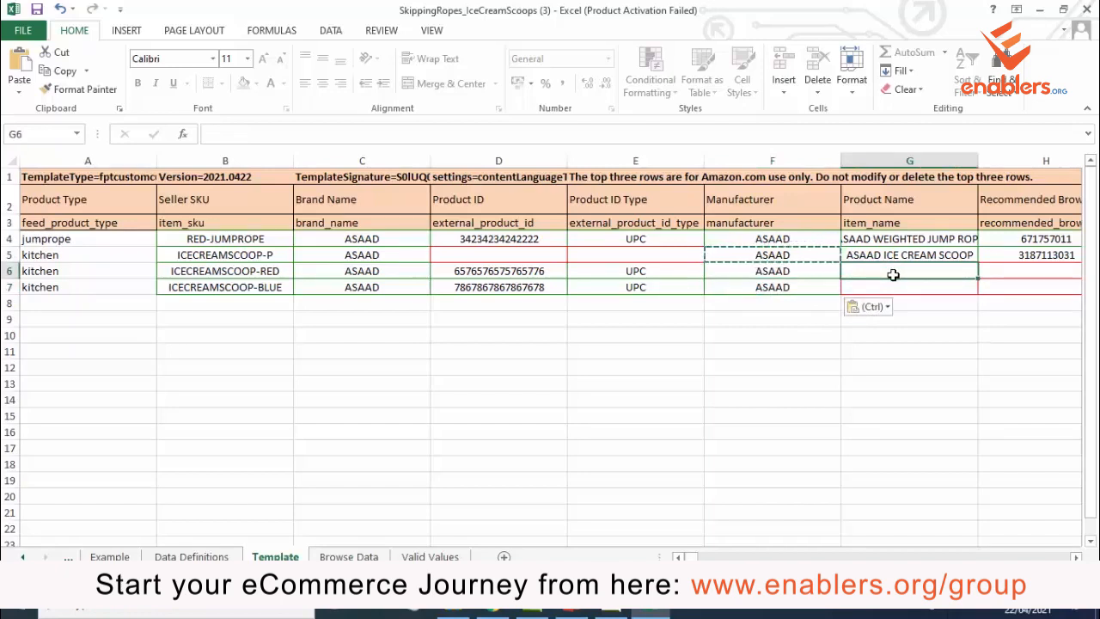
type("ICE")
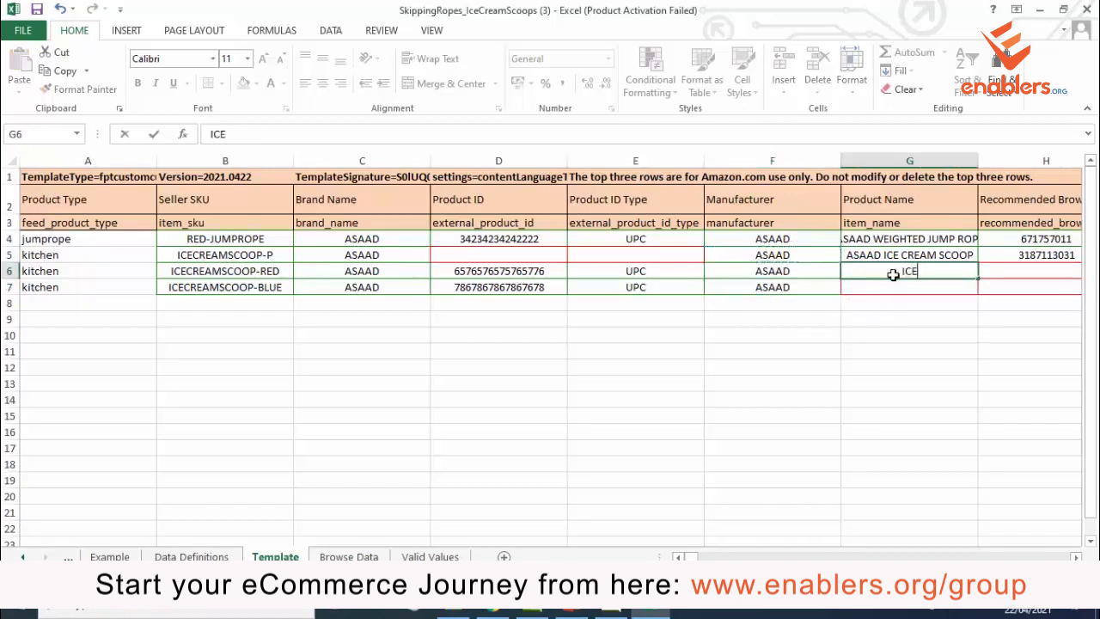
type(" CREAM SCOO")
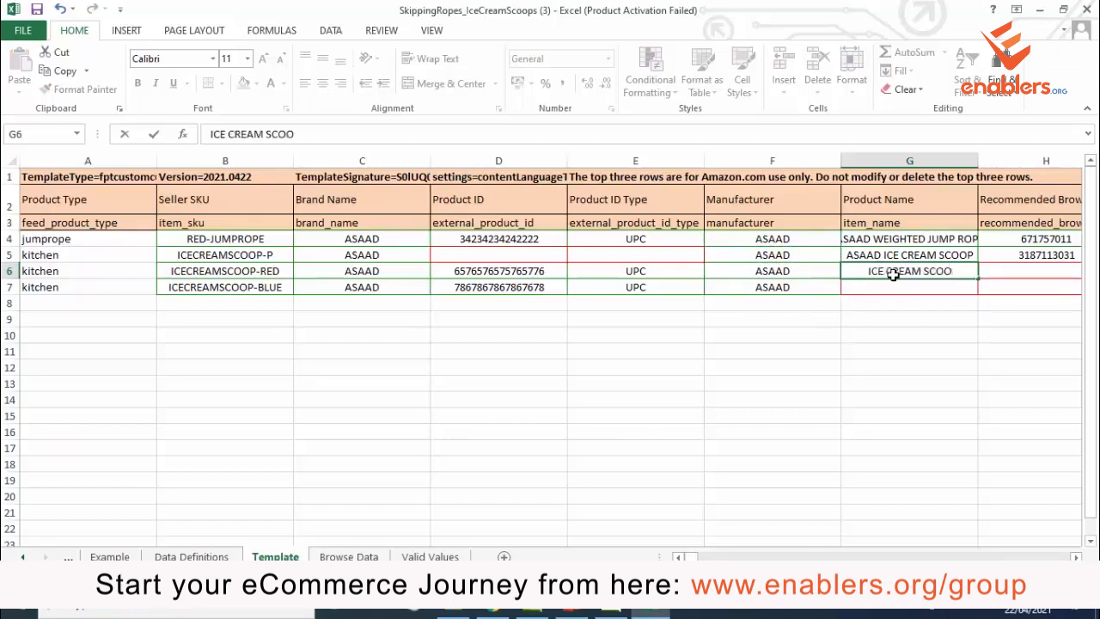
type("P -")
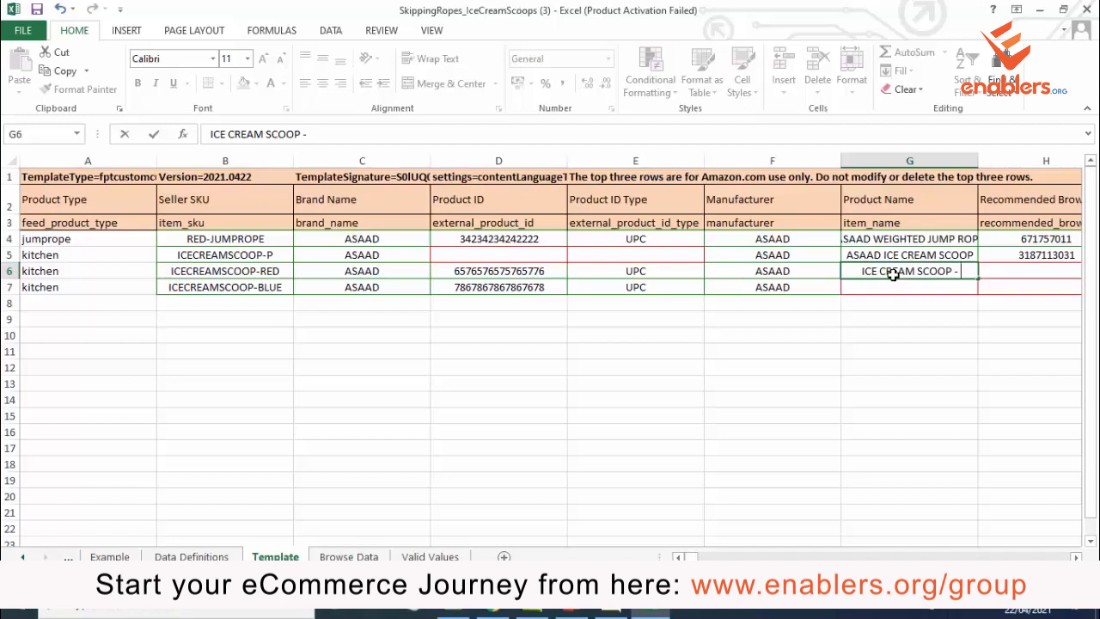
type("RED")
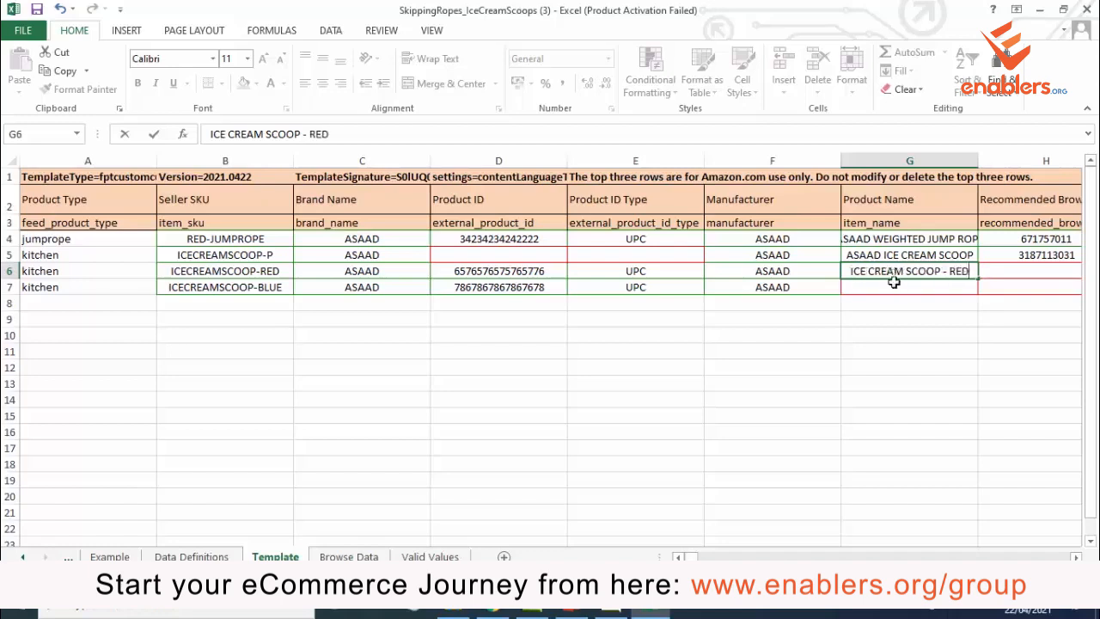
key("Return")
Enter the Product Name ICE CREAM SCOOP - BLUE for the blue scoop in row 7.
type("ICE CRE")
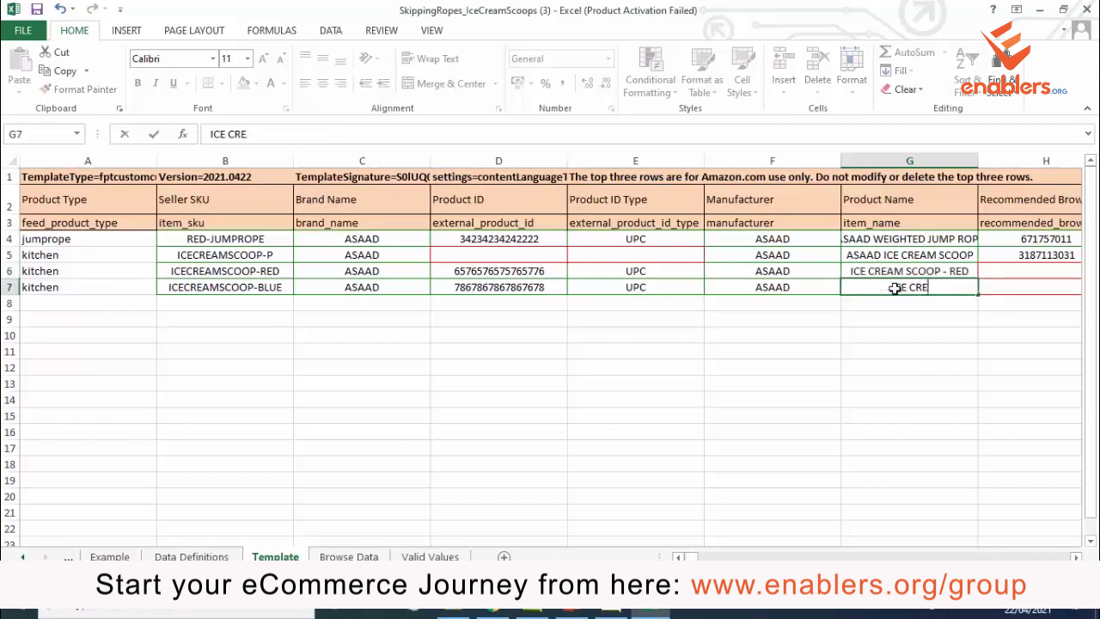
type("AM SCOOP ")
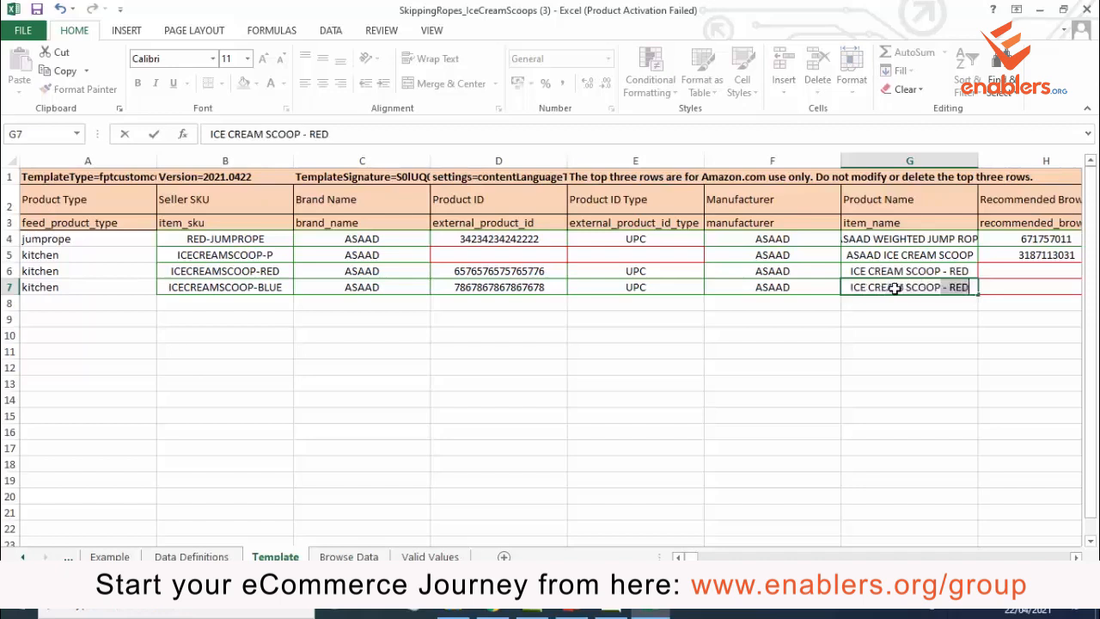
type("- BLUE")
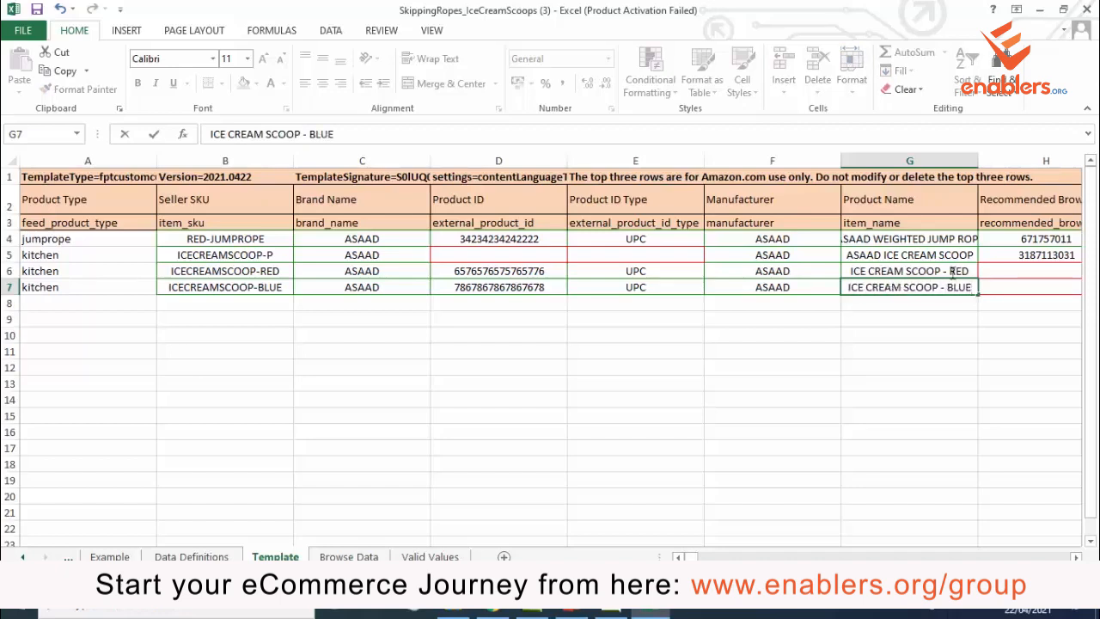
left_click(966, 320)
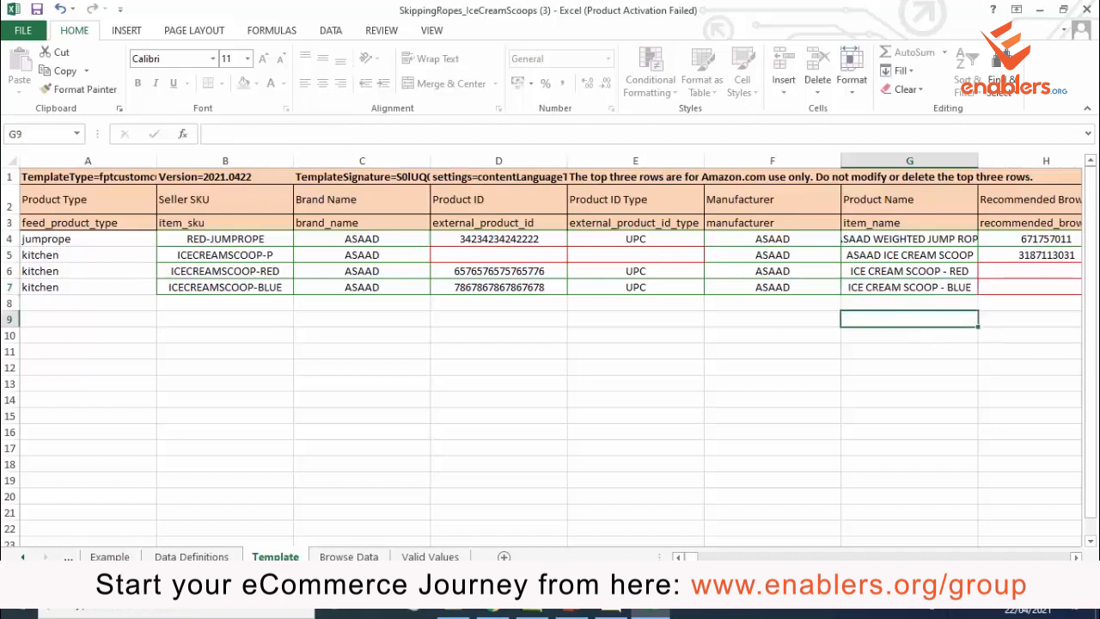
scroll(550, 344, "right", 3)
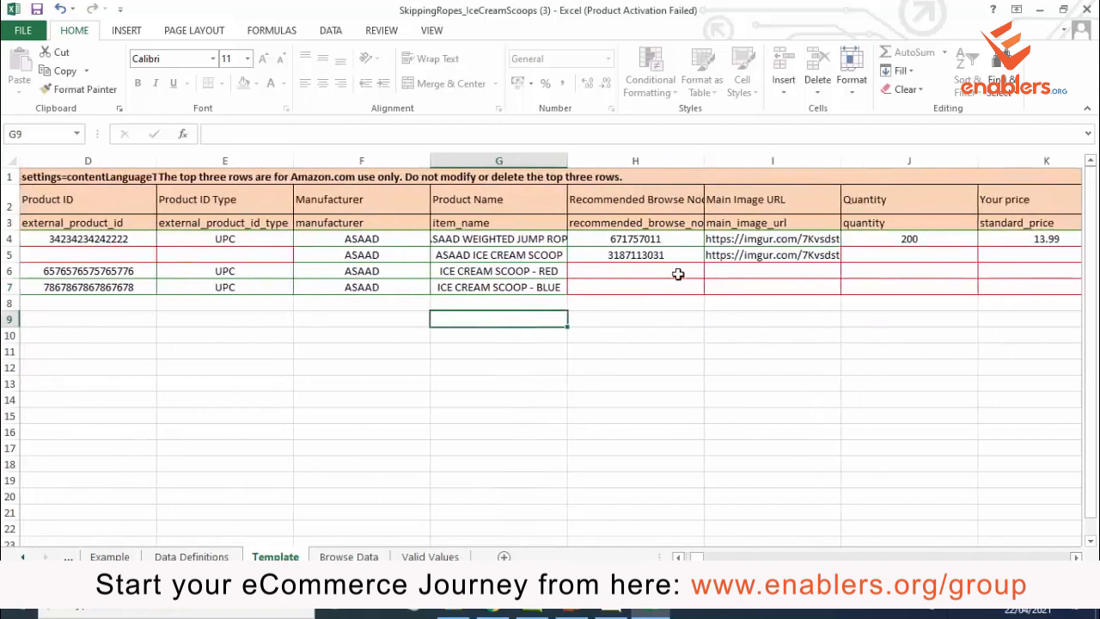
left_click(716, 270)
left_click(680, 272)
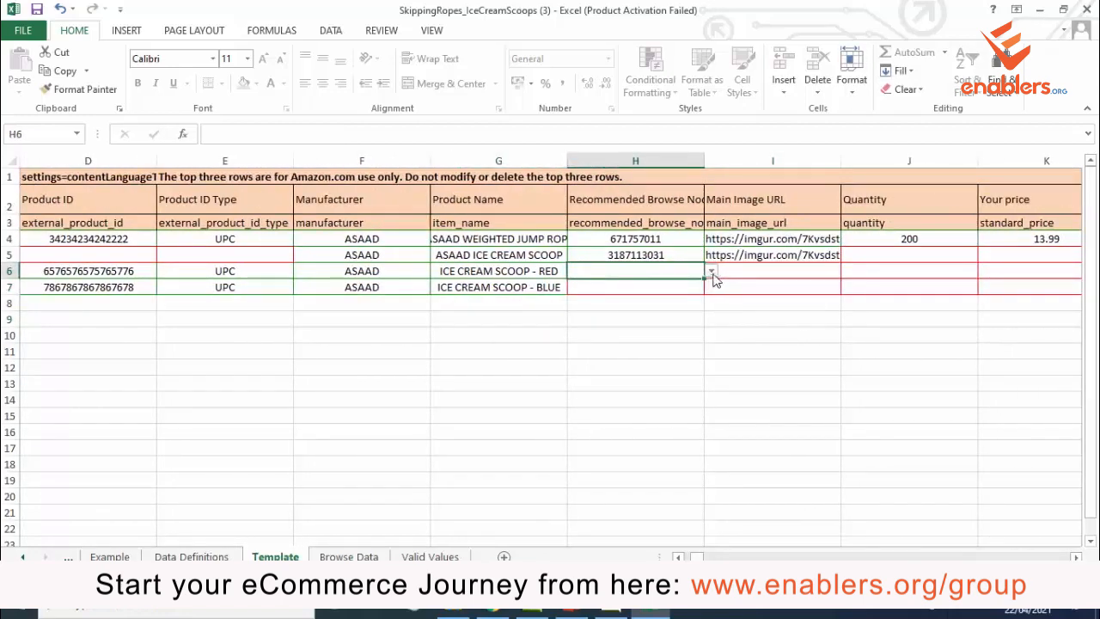
left_click(712, 272)
left_click(664, 288)
left_click(665, 288)
left_click(716, 289)
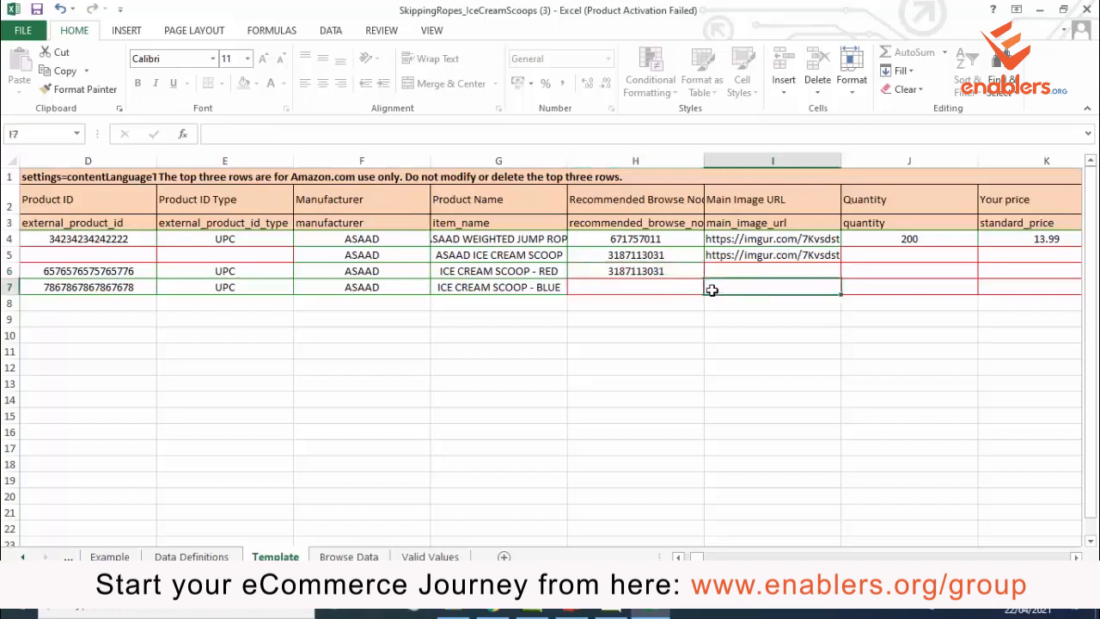
left_click(686, 287)
left_click(711, 291)
left_click(658, 301)
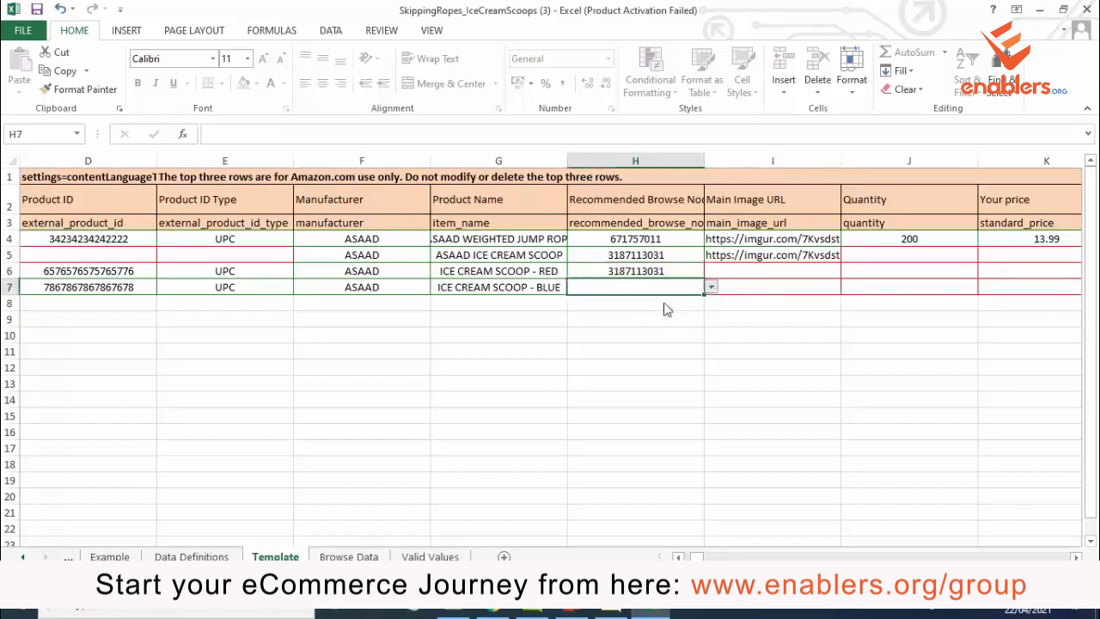
Enter a Quantity of 150 in row 6 and 100 in row 7.
left_click(722, 273)
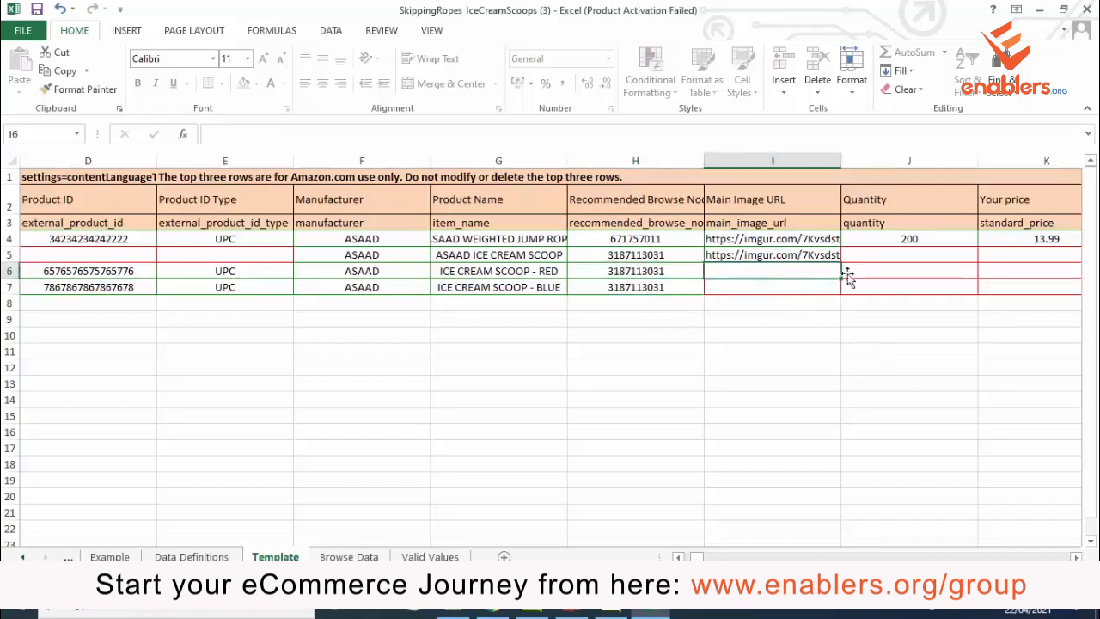
left_click(897, 273)
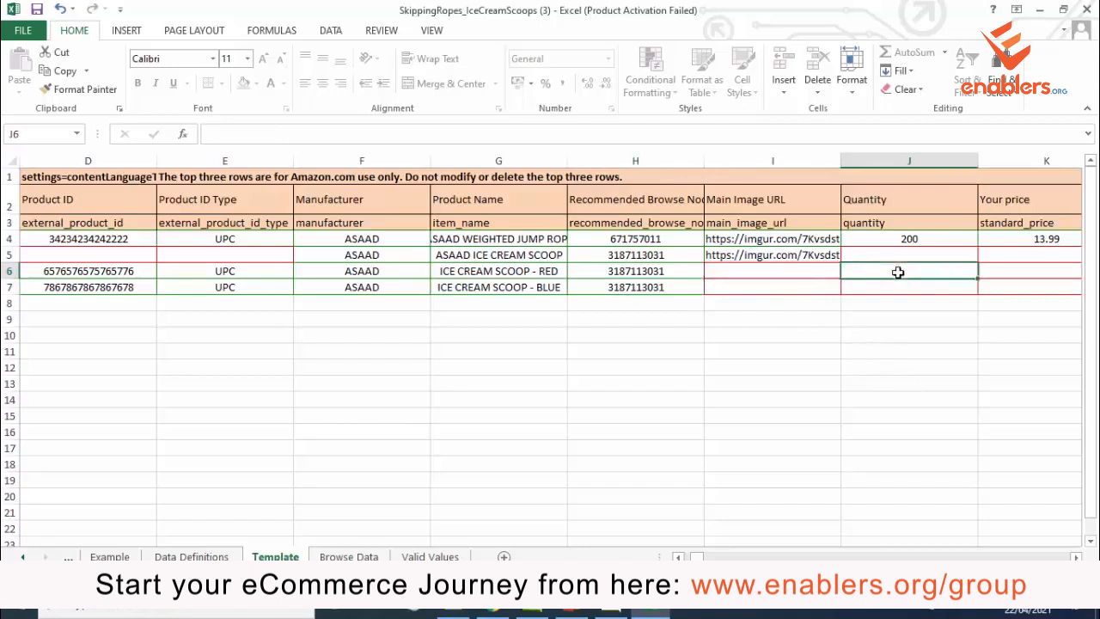
type("150")
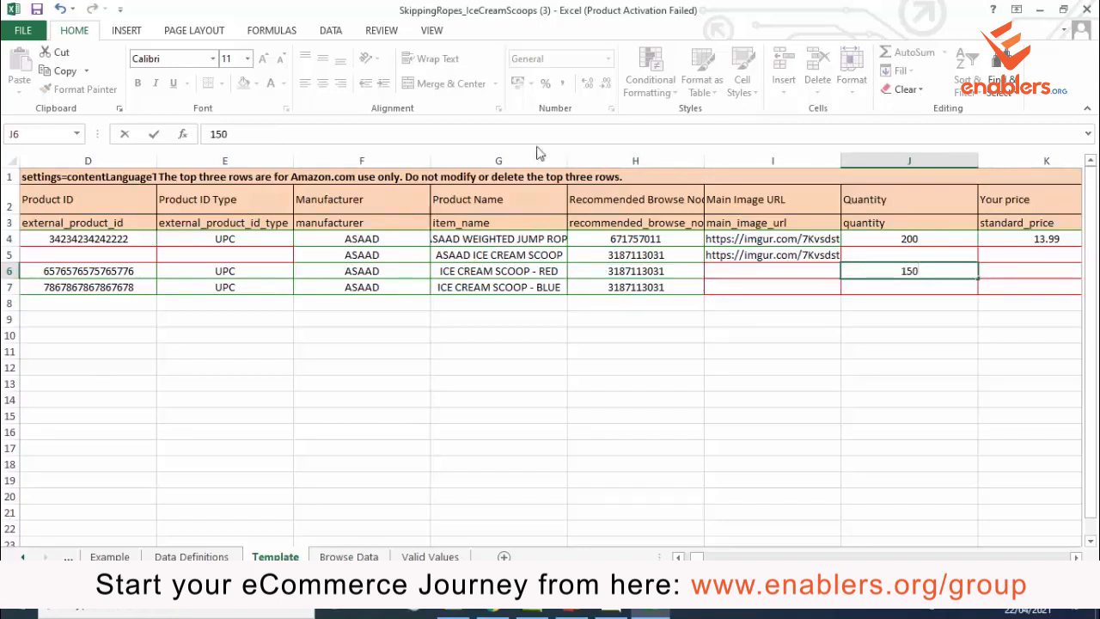
left_click(876, 288)
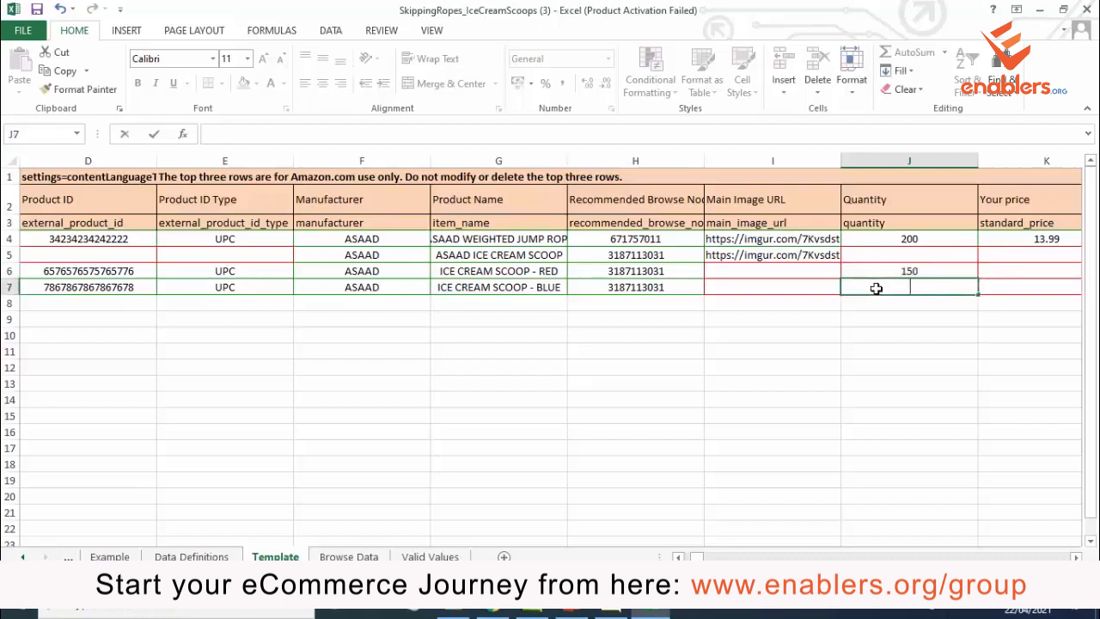
type("100")
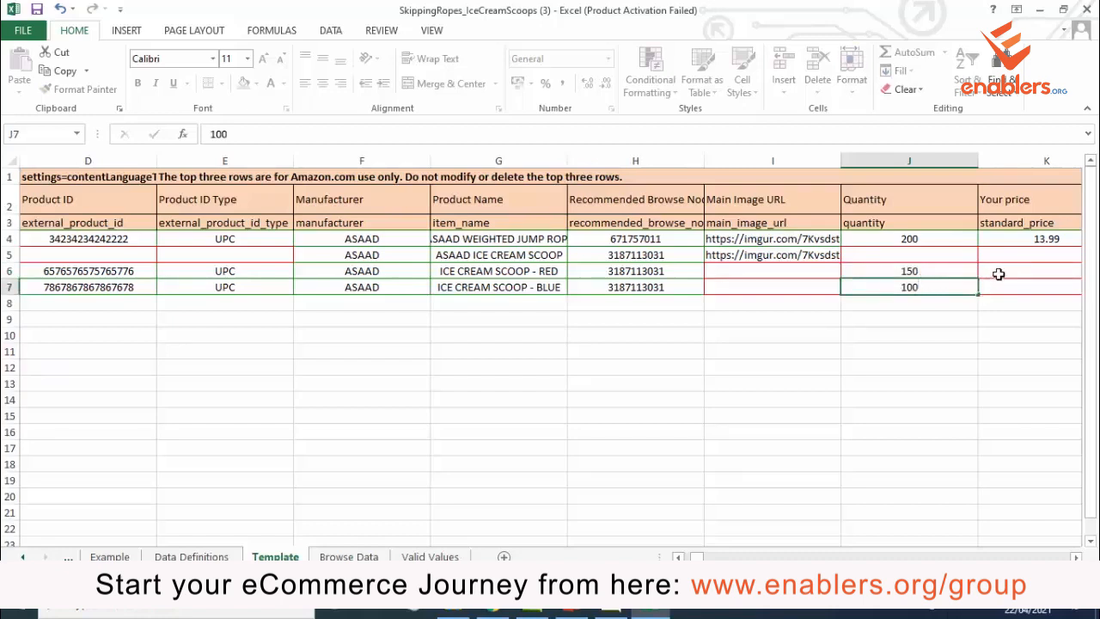
Enter a standard price of 30 in row 6 and 29 in row 7.
left_click(996, 273)
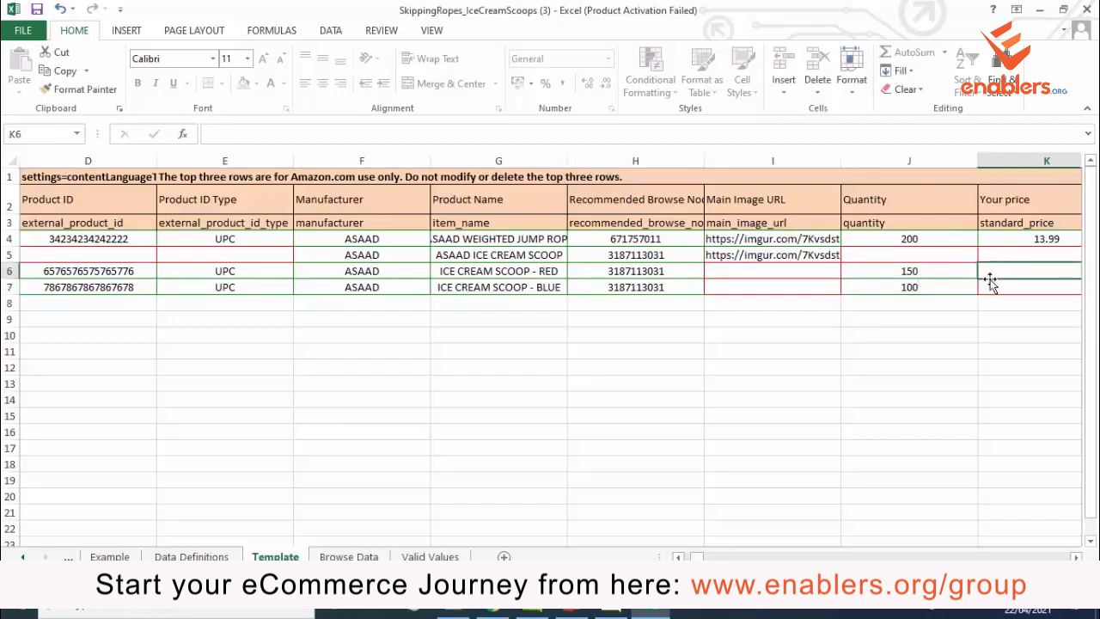
type("3")
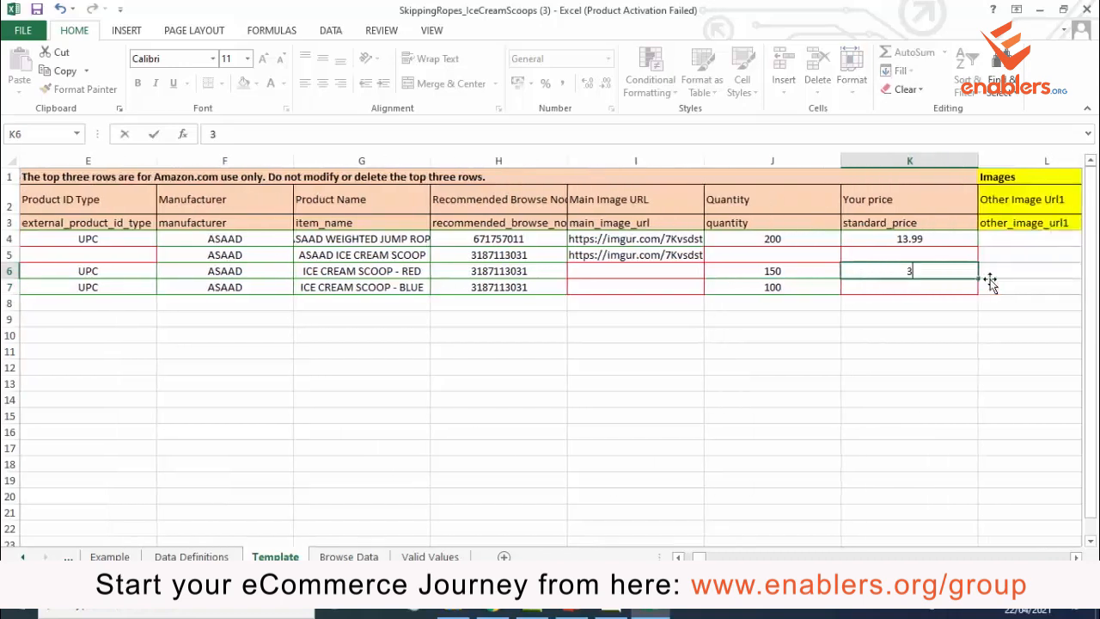
type("0")
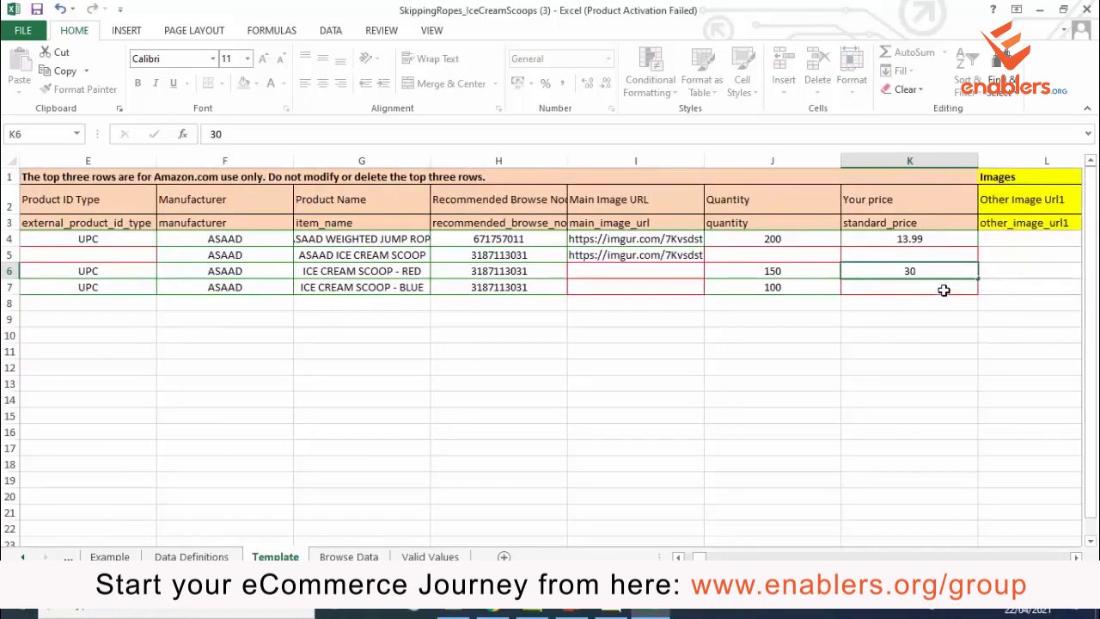
left_click(943, 291)
type("2")
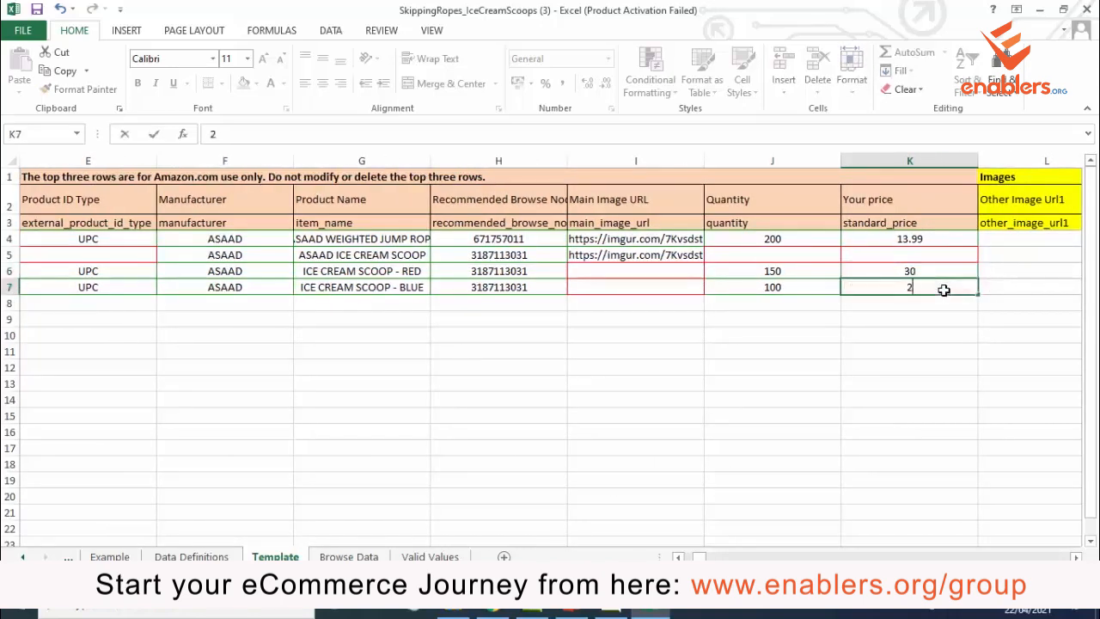
type("9")
left_click(990, 303)
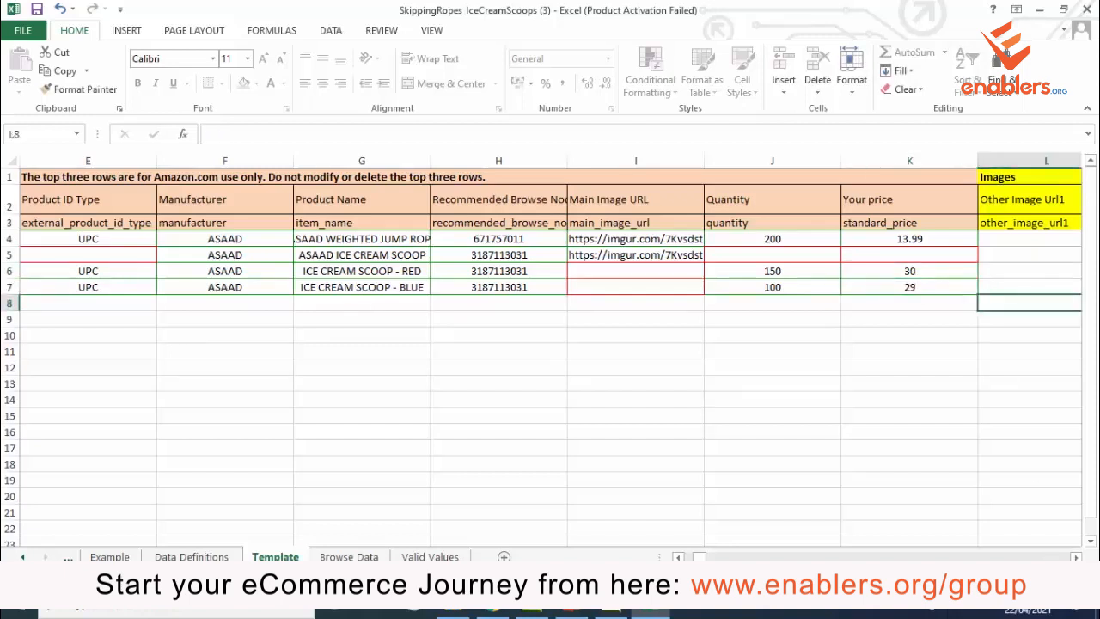
Set the Relationship Type of both child scoops in rows 6 and 7 to Variation.
scroll(550, 349, "right", 9)
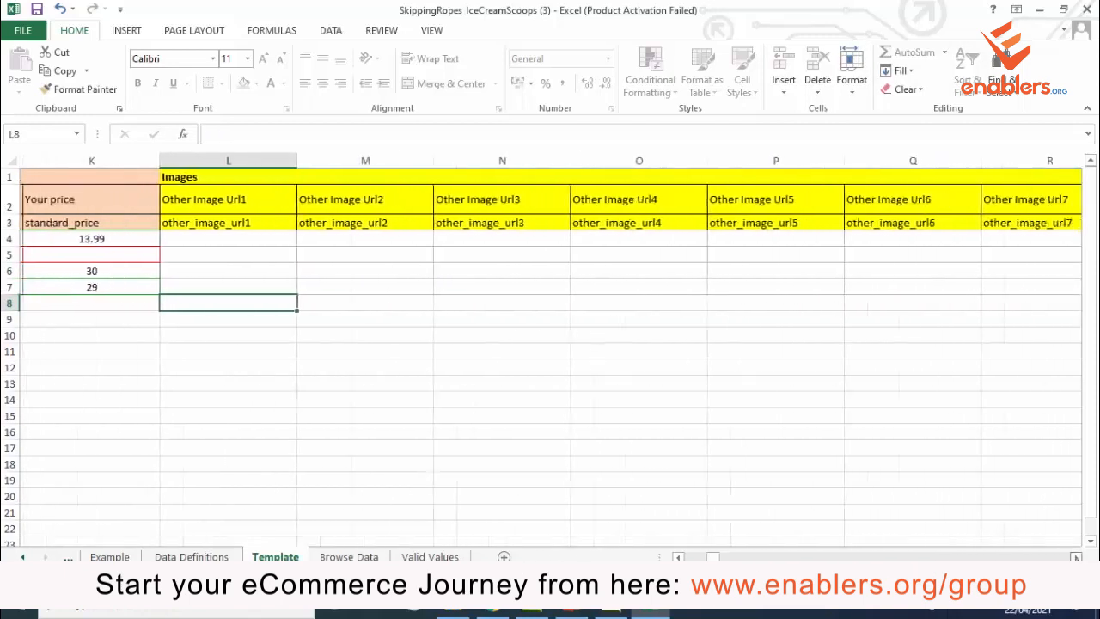
scroll(550, 349, "right", 2)
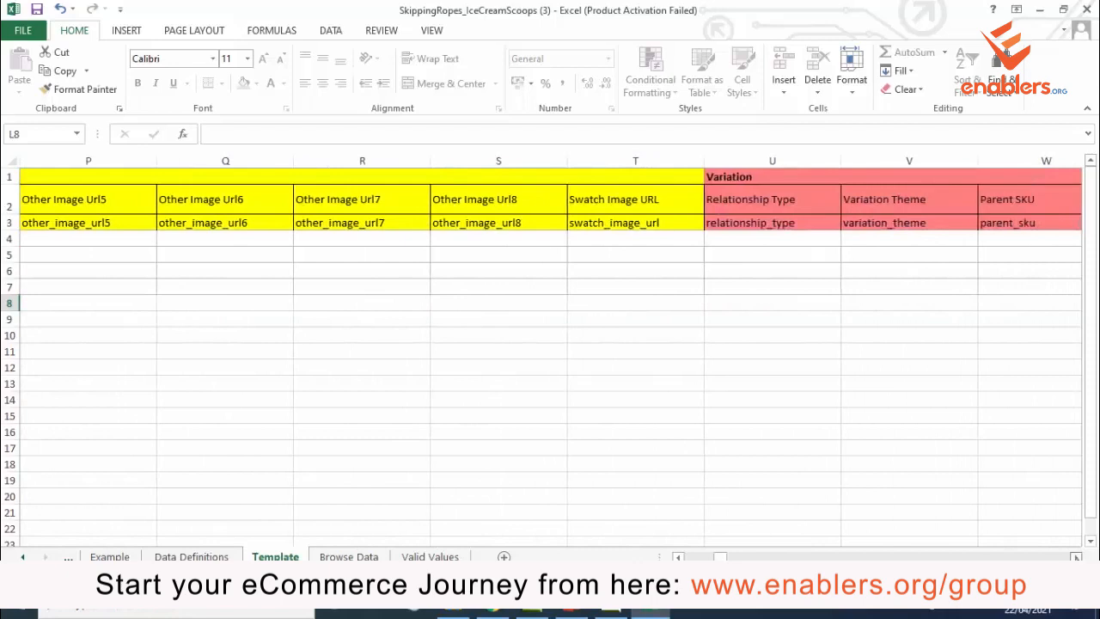
left_click(829, 270)
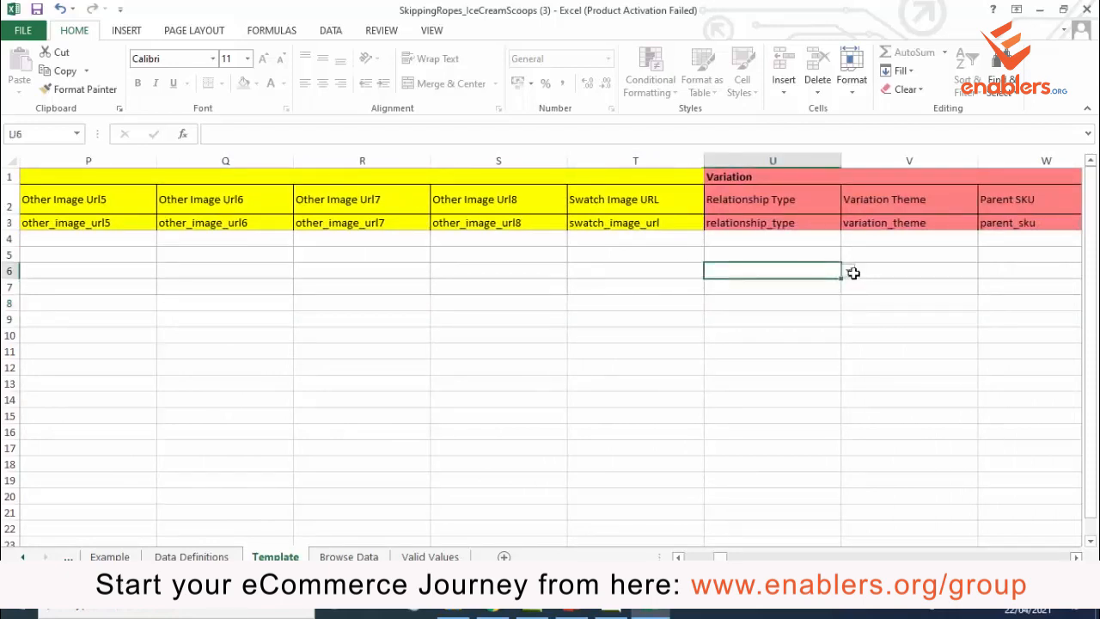
left_click(847, 273)
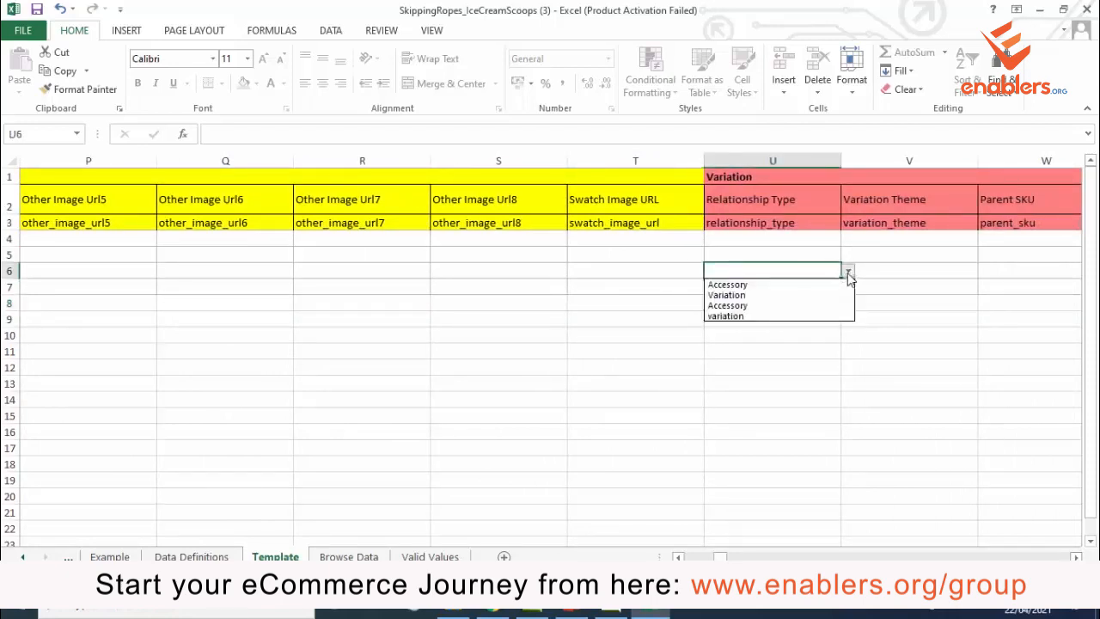
left_click(777, 295)
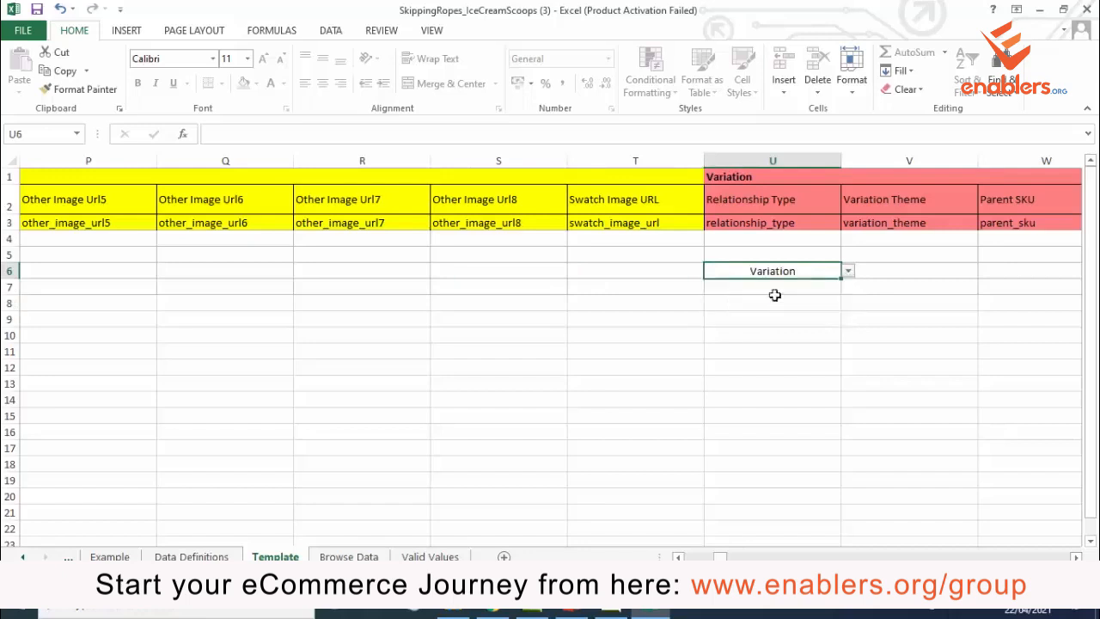
left_click(823, 292)
left_click(848, 286)
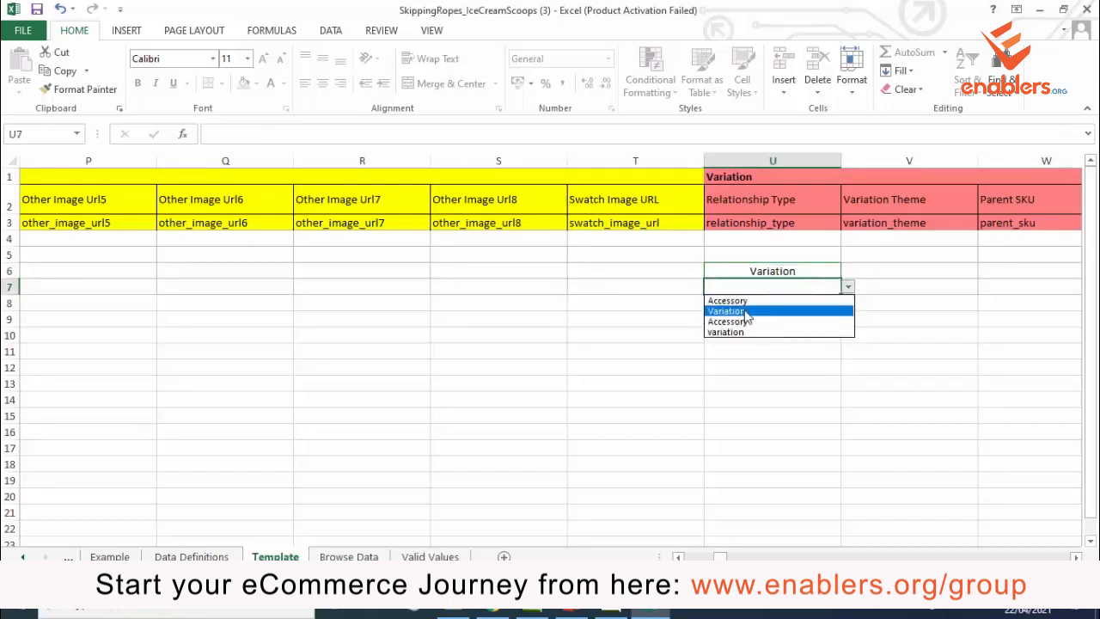
left_click(745, 312)
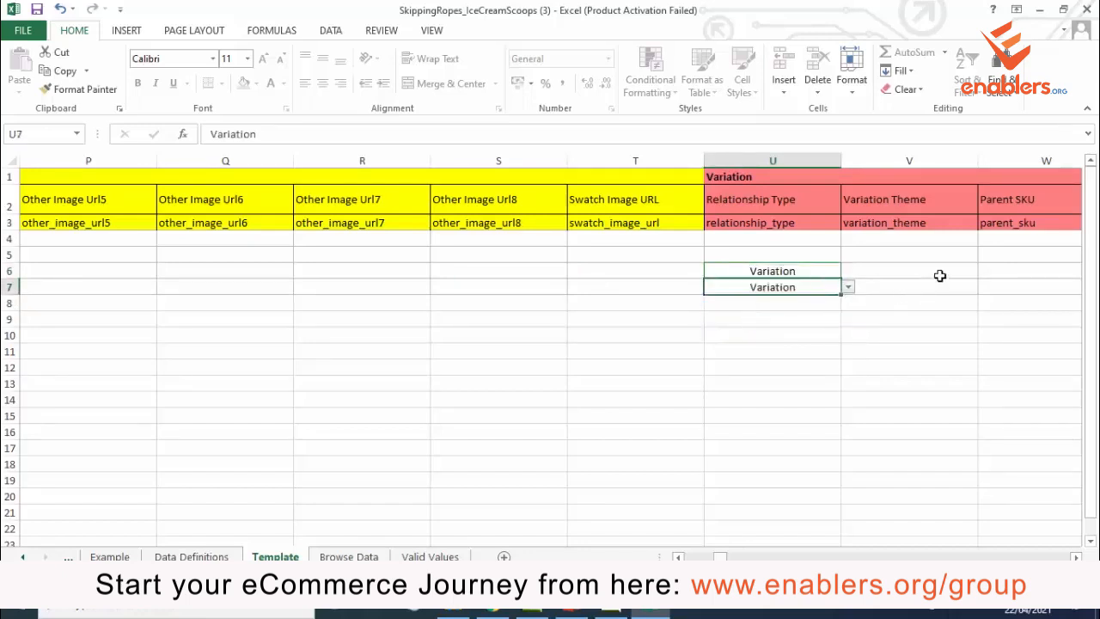
Set the Variation Theme of rows 6 and 7 to Color.
left_click(967, 272)
left_click(986, 272)
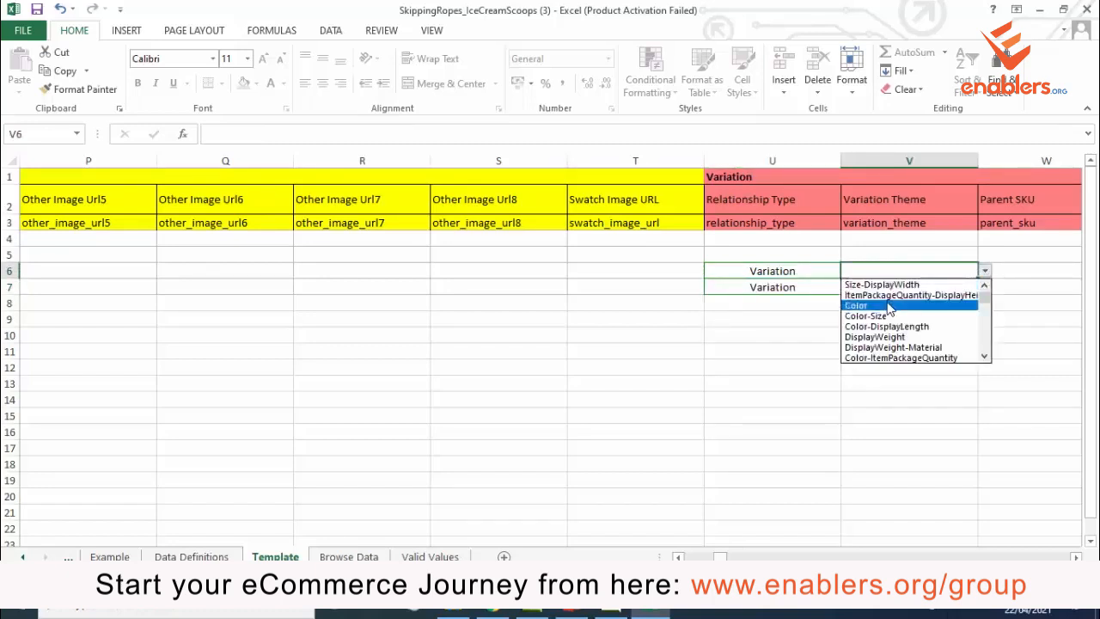
left_click(890, 308)
left_click(975, 287)
left_click(986, 287)
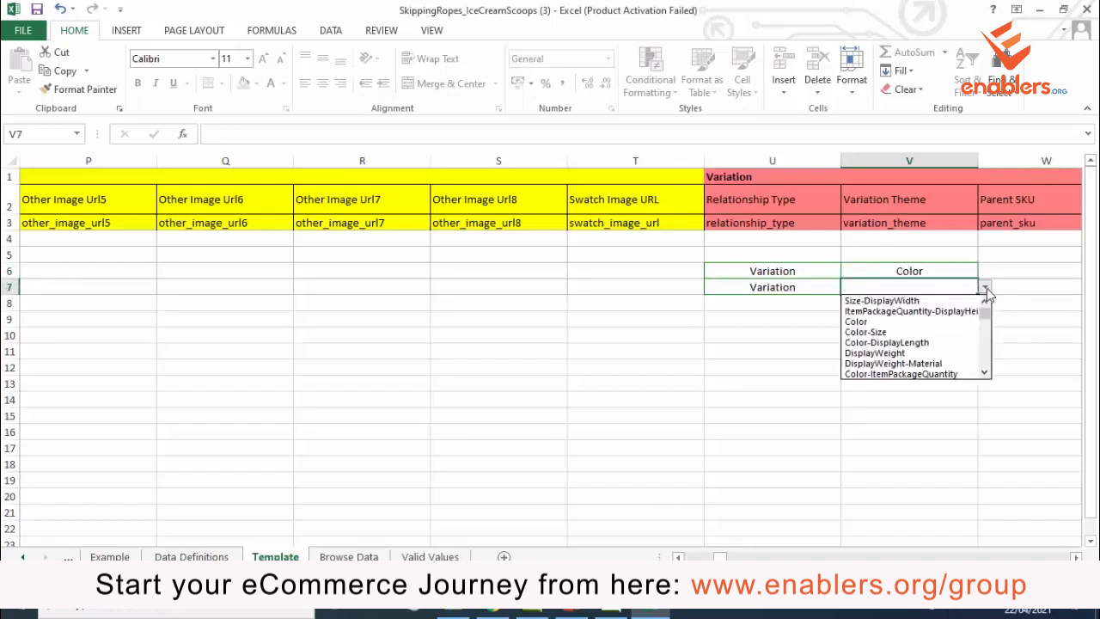
left_click(860, 322)
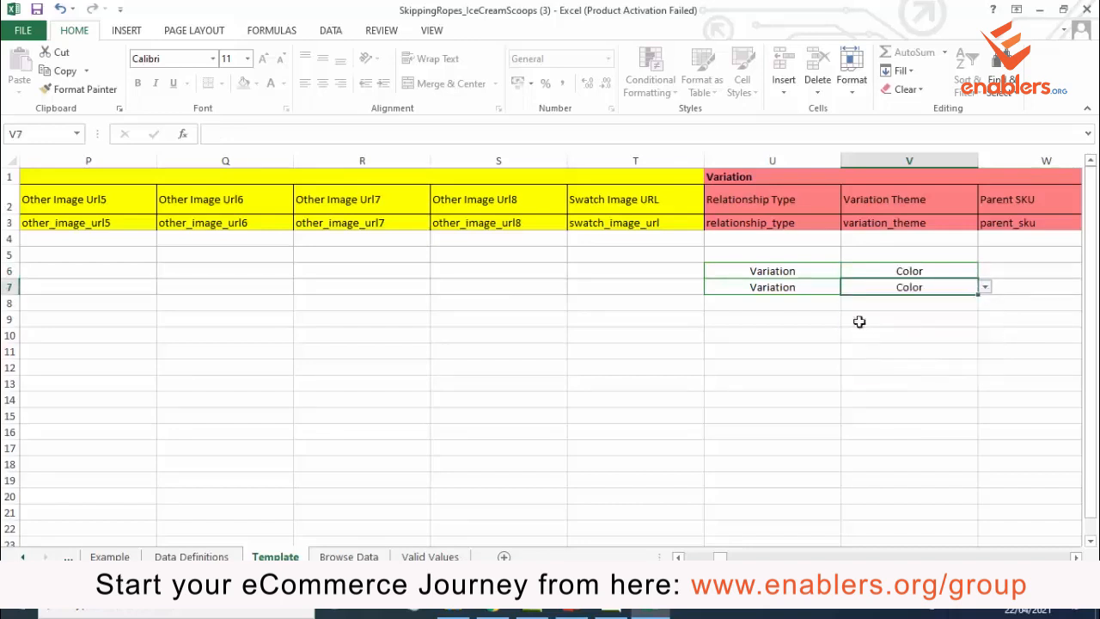
Copy the parent scoop's Seller SKU text ICECREAMSCOOP-P from row 5 for use as the Parent SKU.
scroll(1042, 530, "right", 2)
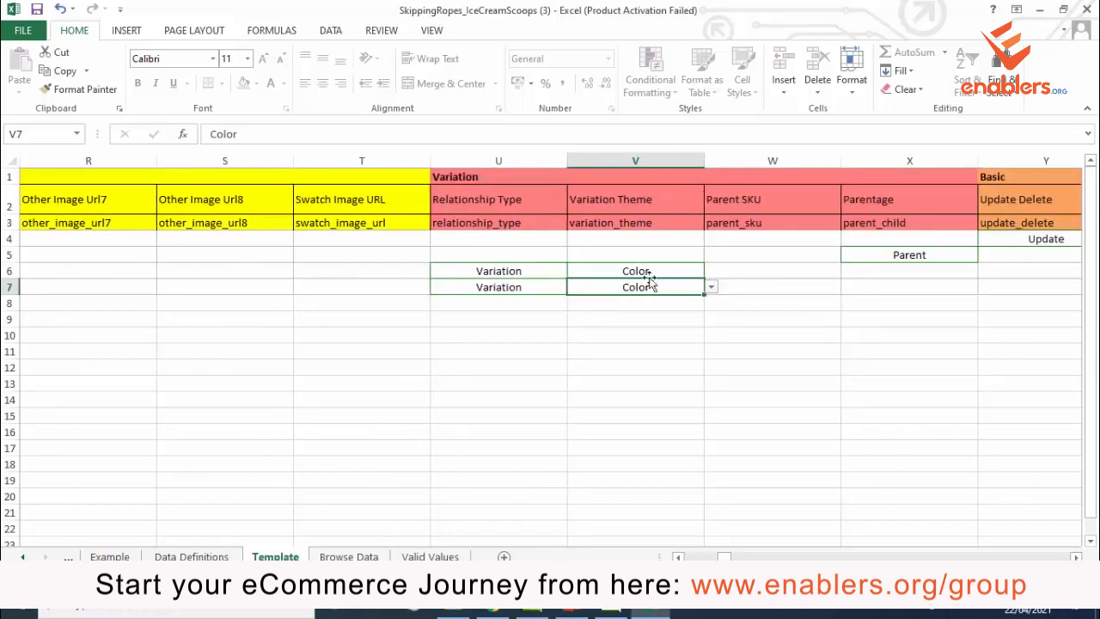
left_click(759, 256)
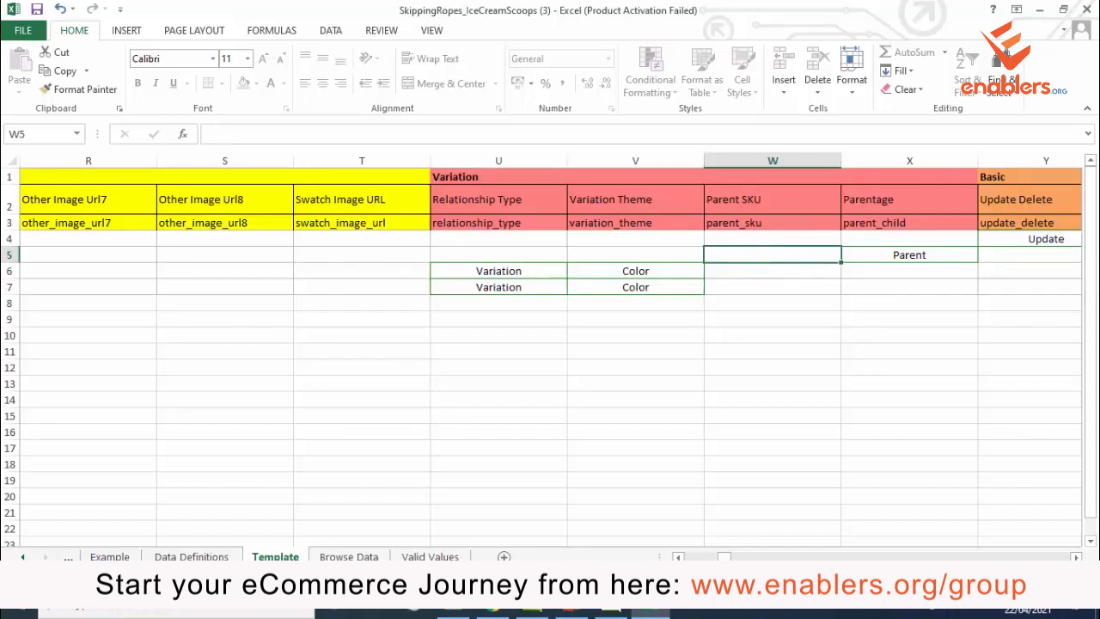
left_click(678, 558)
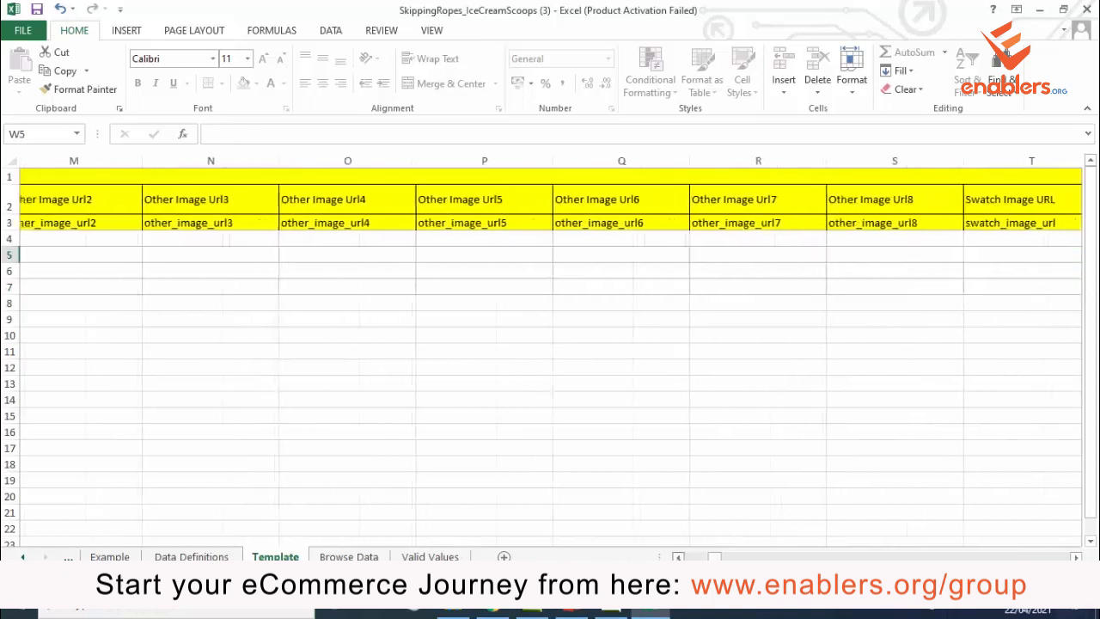
left_click(678, 558)
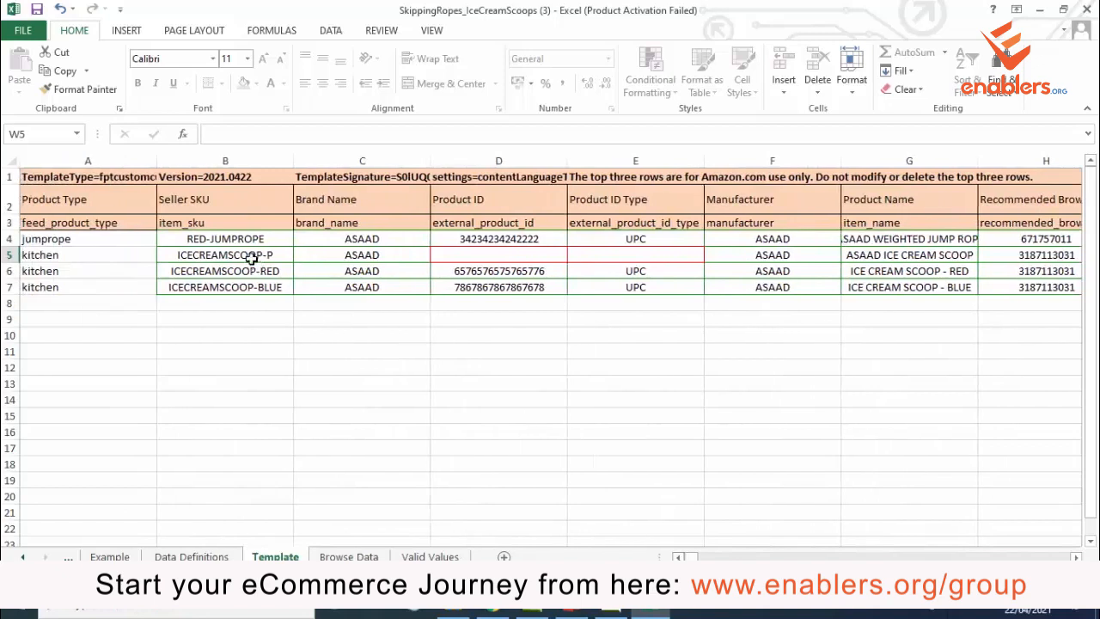
right_click(250, 257)
left_click(284, 289)
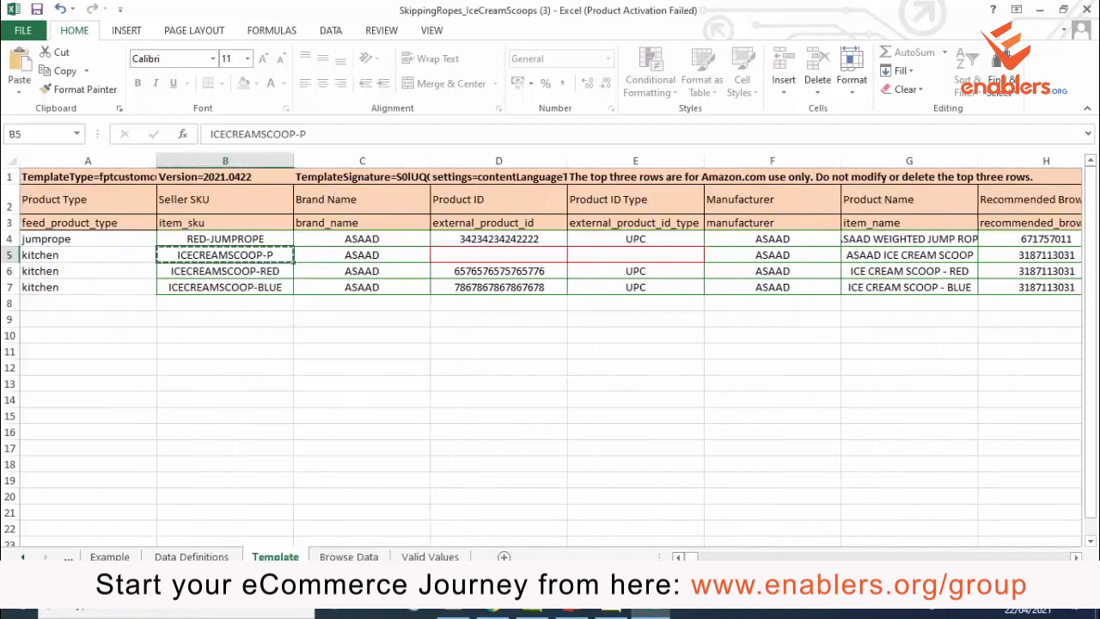
double_click(264, 255)
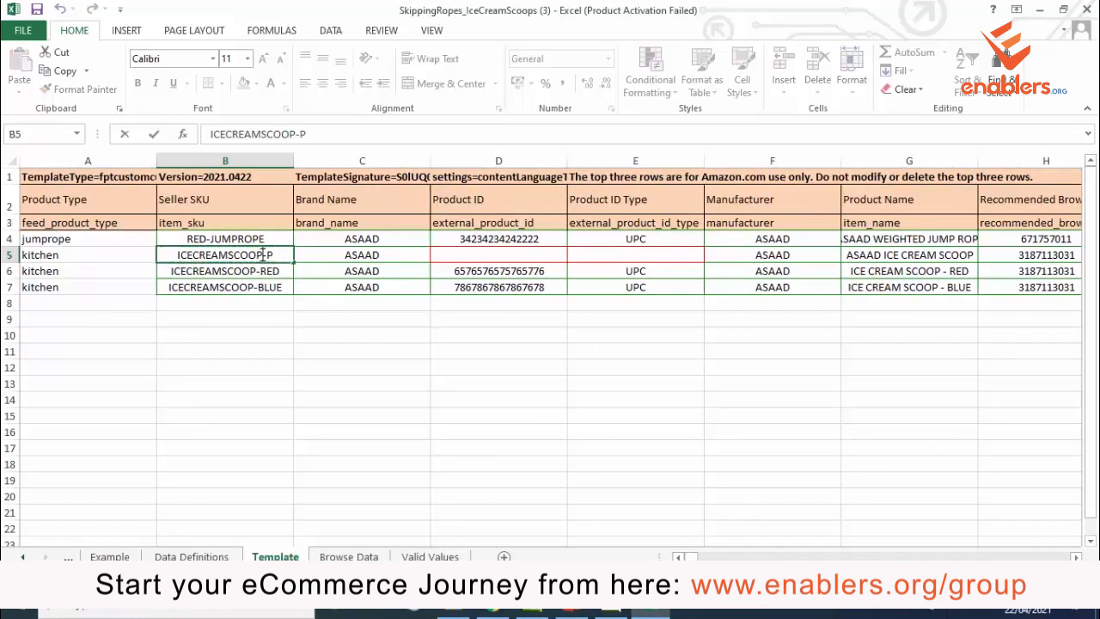
double_click(263, 255)
key("ctrl+c")
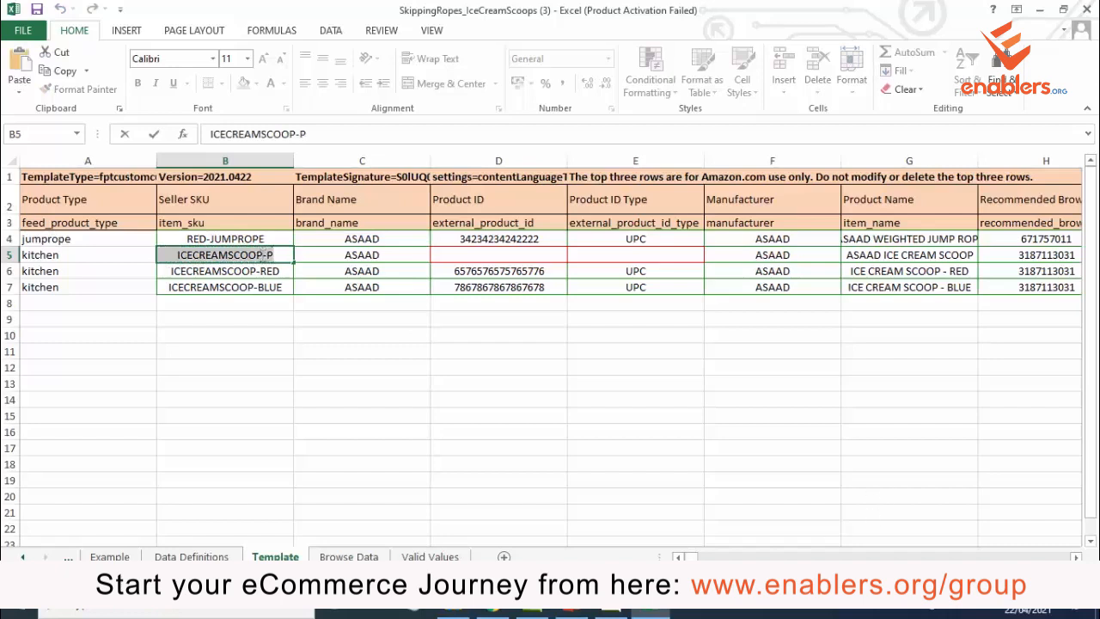
Paste ICECREAMSCOOP-P as the Parent SKU of both child scoops in rows 6 and 7.
left_click(1080, 558)
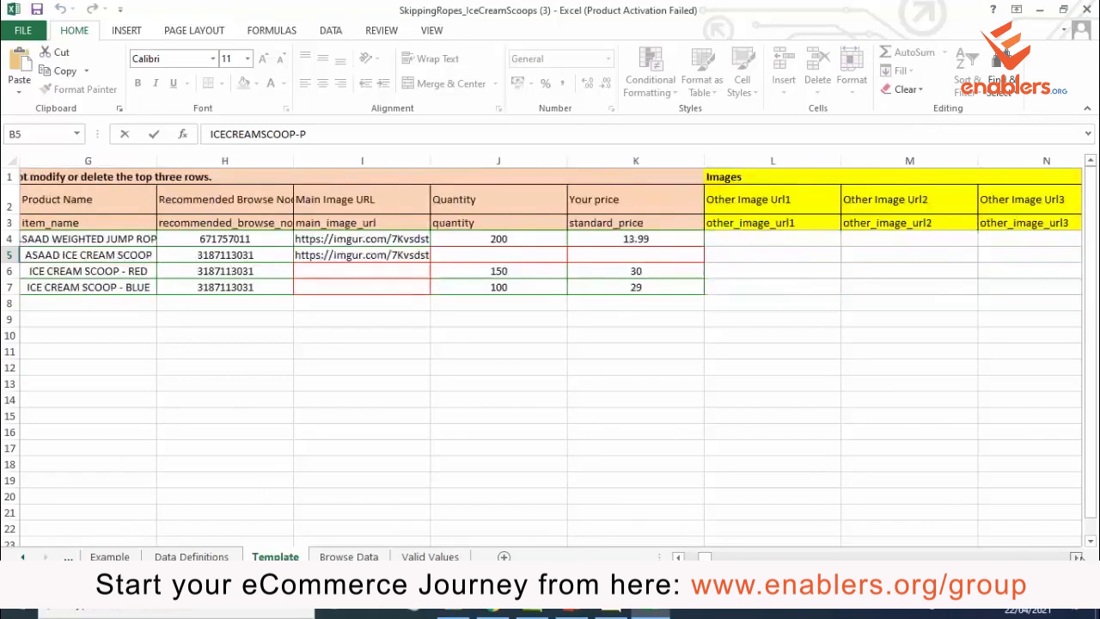
left_click(1080, 558)
left_click(1079, 558)
left_click(1080, 558)
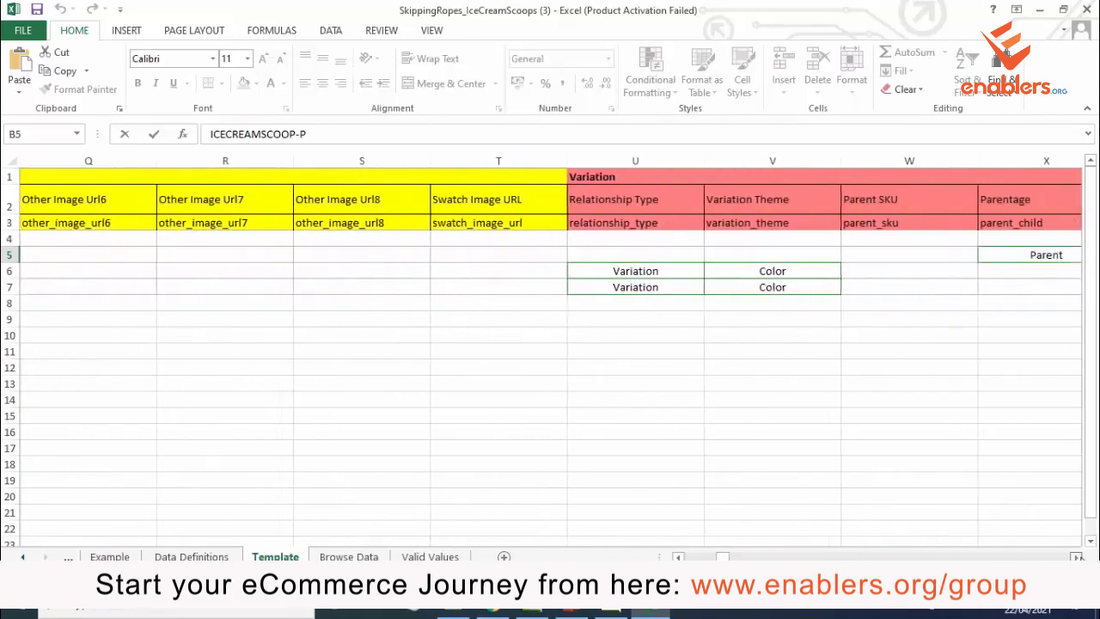
left_click(1080, 558)
double_click(749, 268)
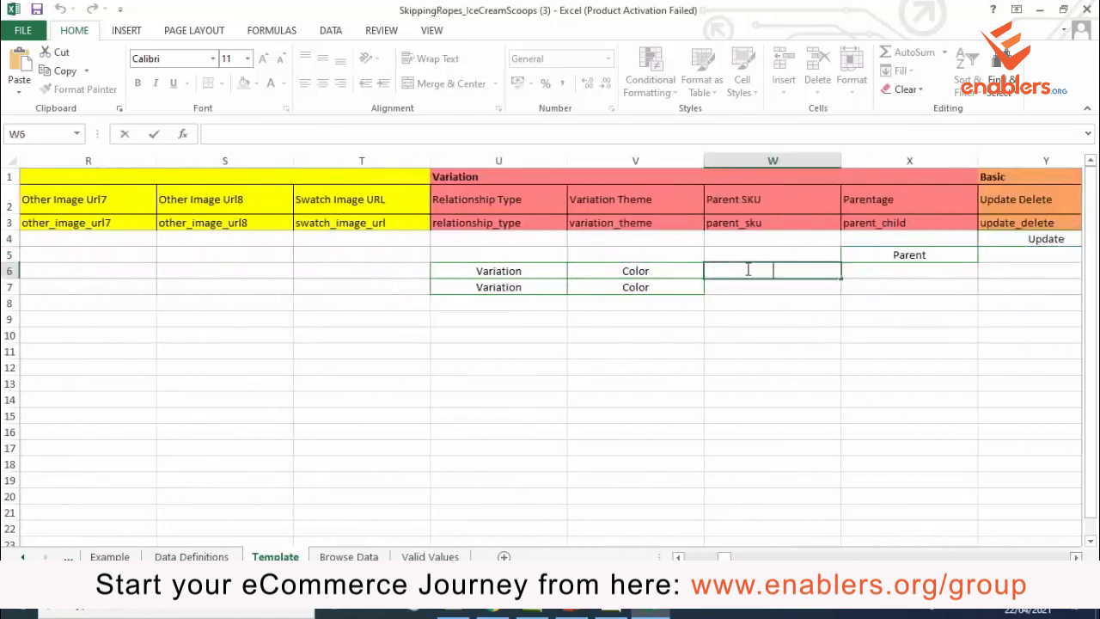
key("ctrl+v")
double_click(752, 287)
key("ctrl+v")
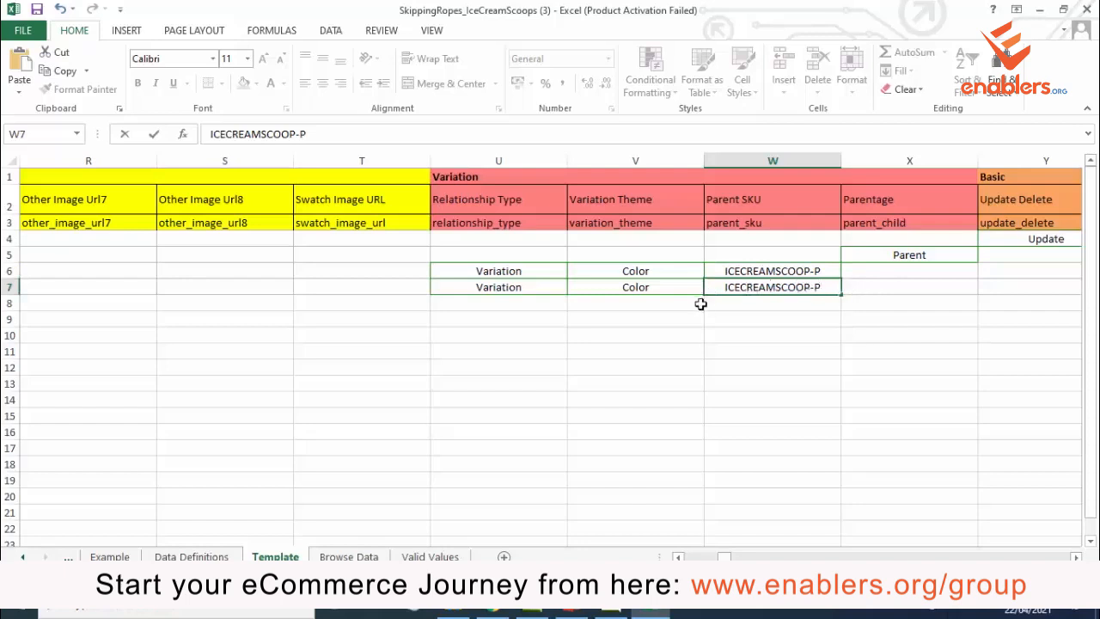
double_click(792, 270)
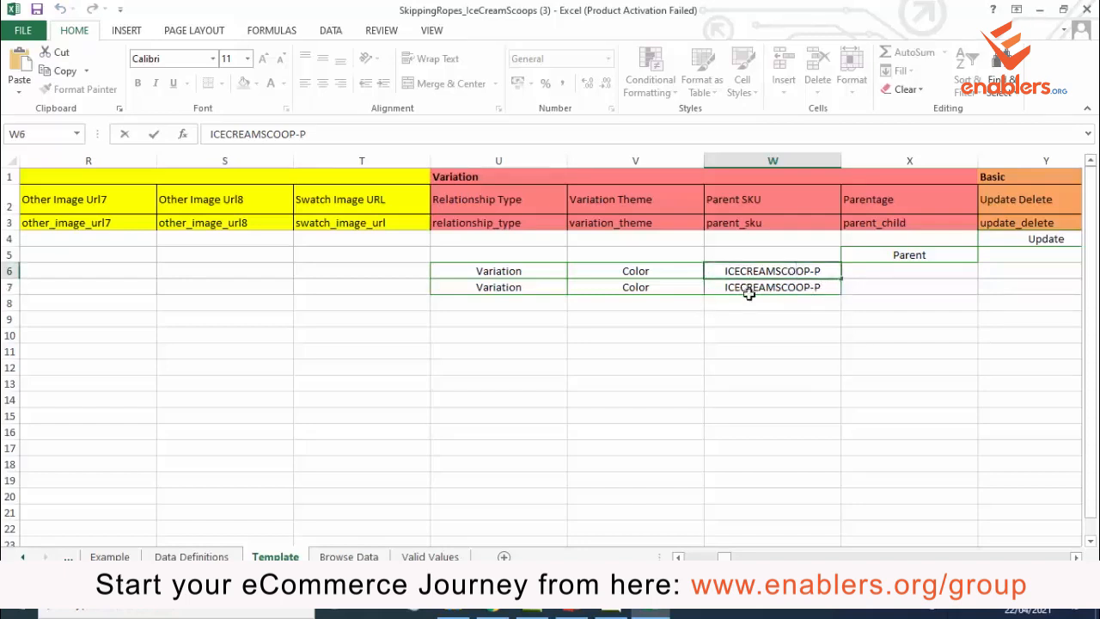
key("Return")
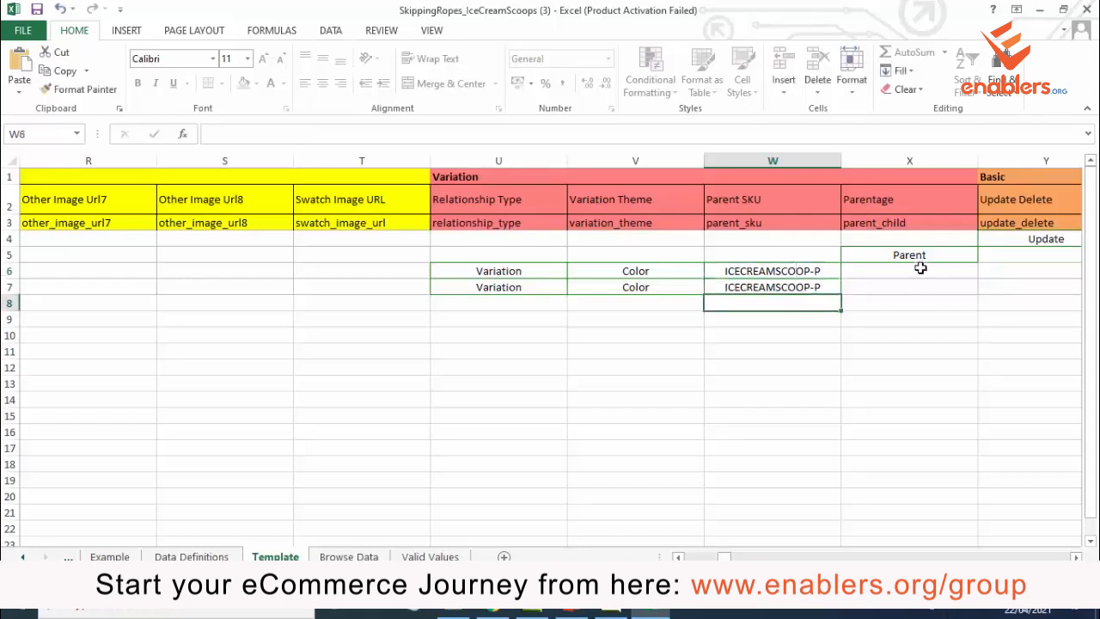
Set the Parentage of the two scoop variations in rows 6 and 7 to Child.
left_click(967, 271)
left_click(985, 272)
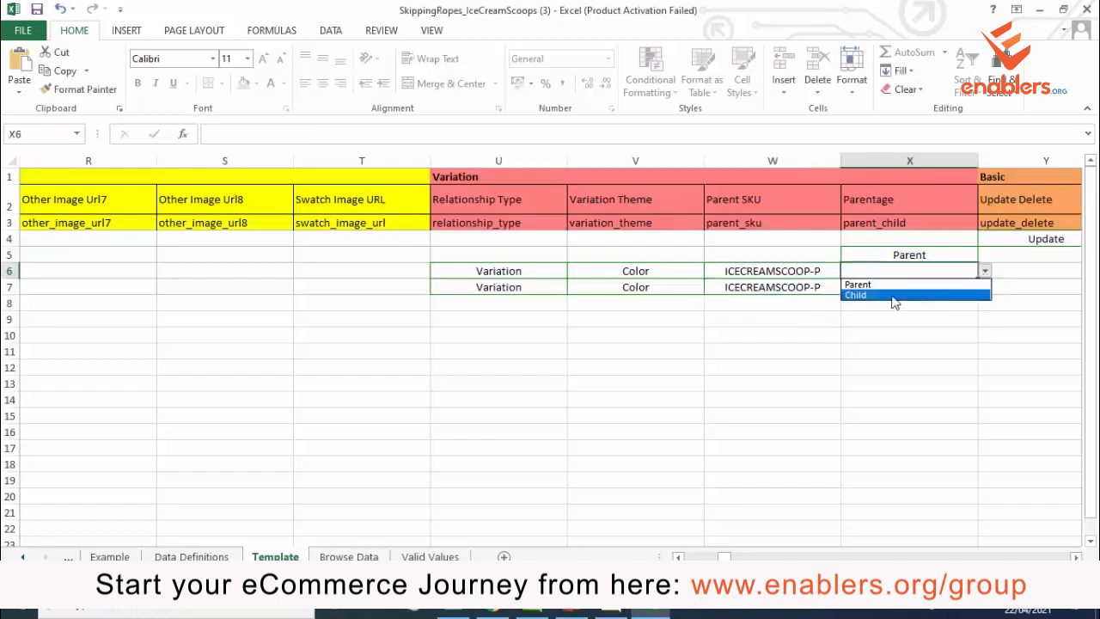
left_click(892, 296)
left_click(971, 287)
left_click(985, 287)
key("Escape")
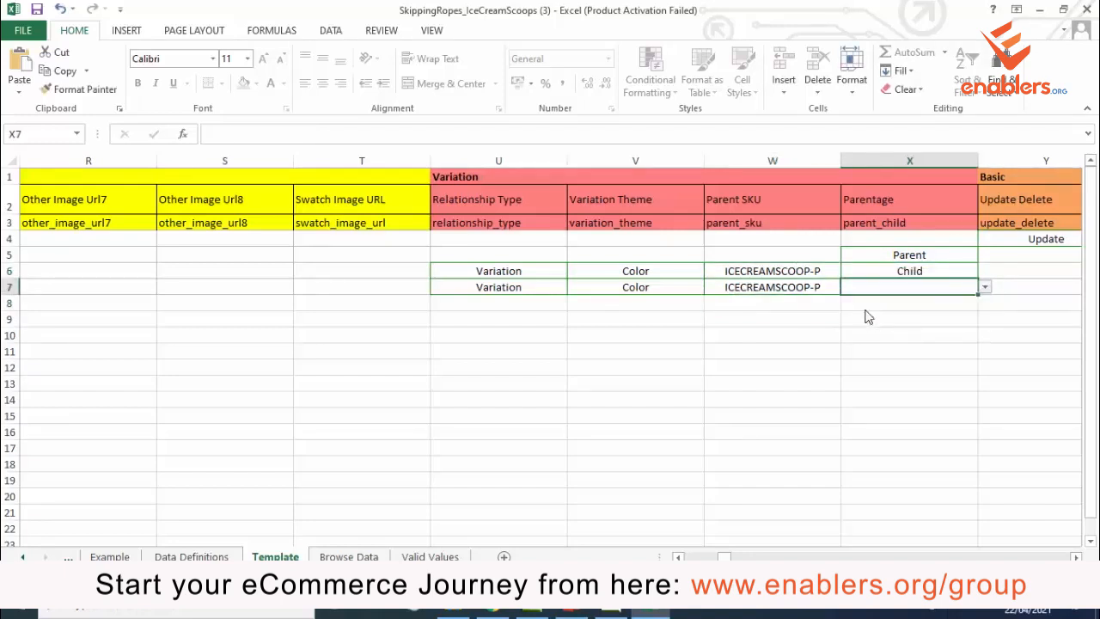
key("ctrl+d")
Set Update Delete to Update for the parent and child scoops in rows 5, 6 and 7.
scroll(969, 317, "right", 1)
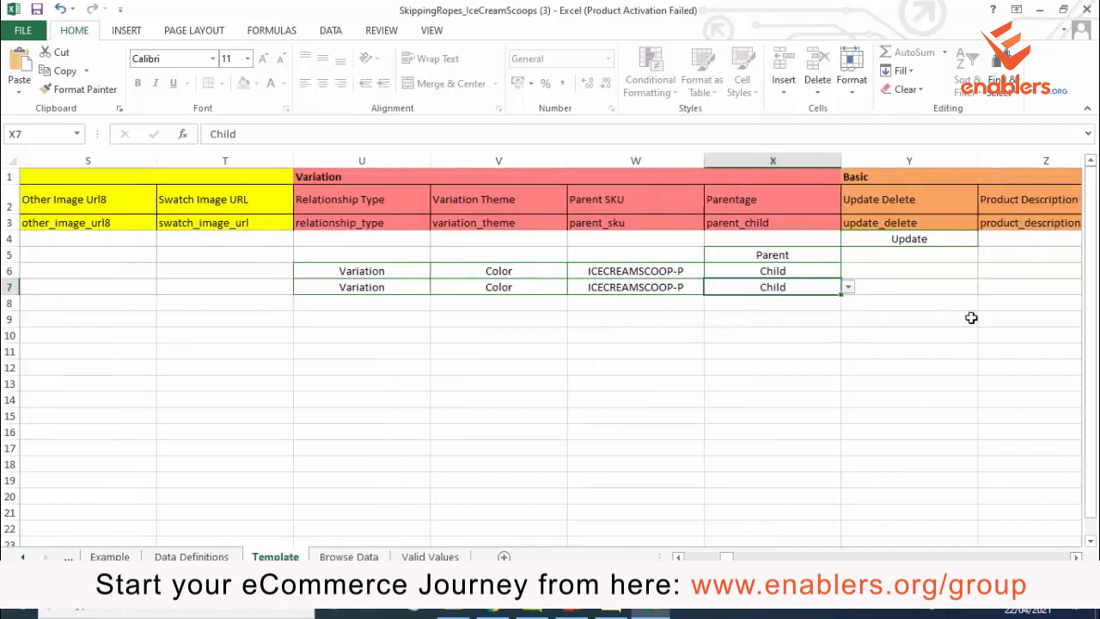
left_click(954, 255)
left_click(985, 255)
left_click(864, 268)
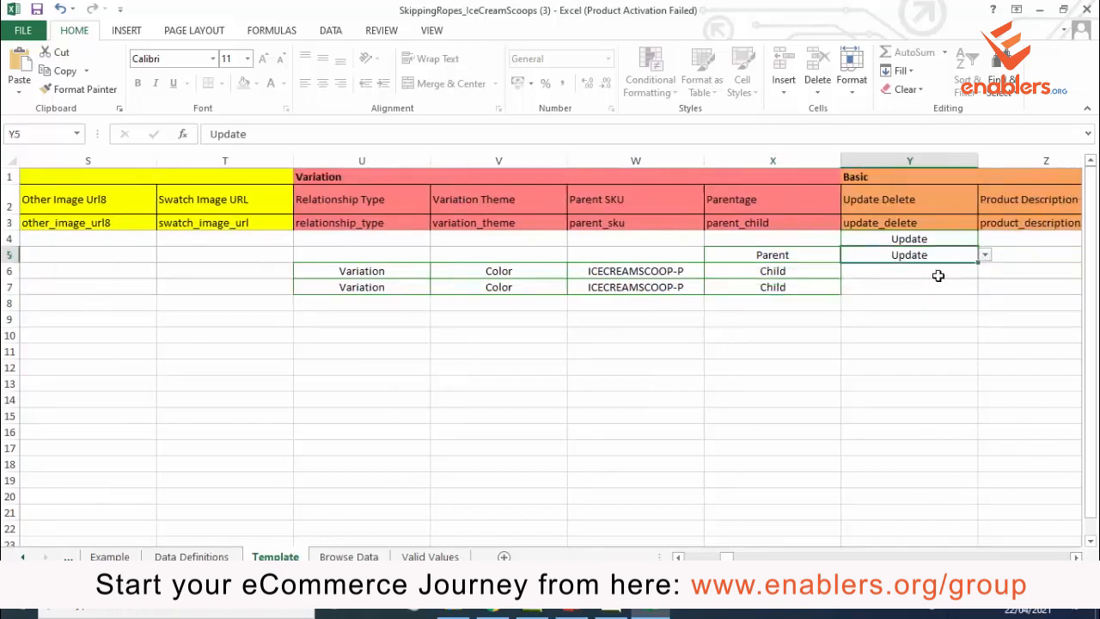
left_click(937, 272)
left_click(986, 272)
left_click(880, 286)
left_click(955, 287)
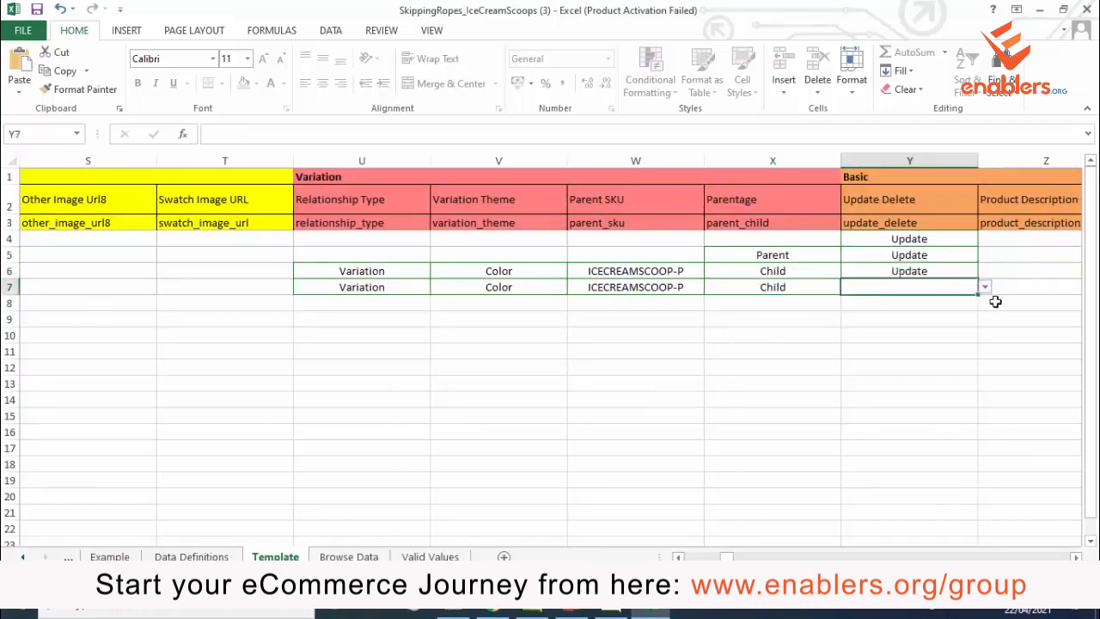
left_click(986, 287)
left_click(878, 302)
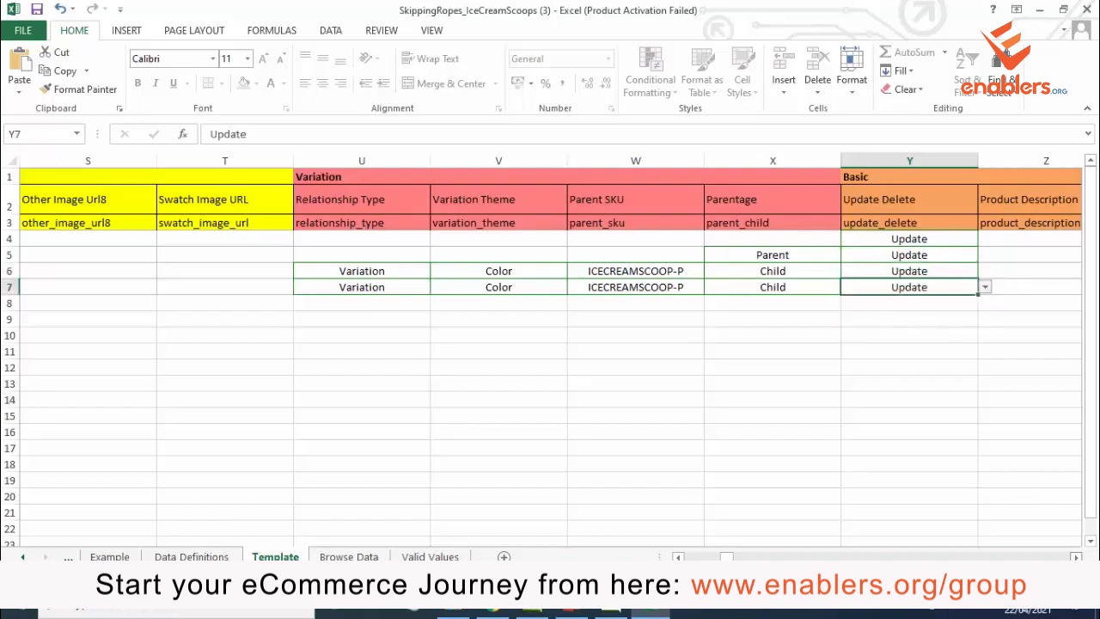
Review the template columns from Product Description through the keyword, bullet point, Colour and Colour Map fields for the scoop rows.
scroll(809, 350, "right", 4)
left_click(509, 270)
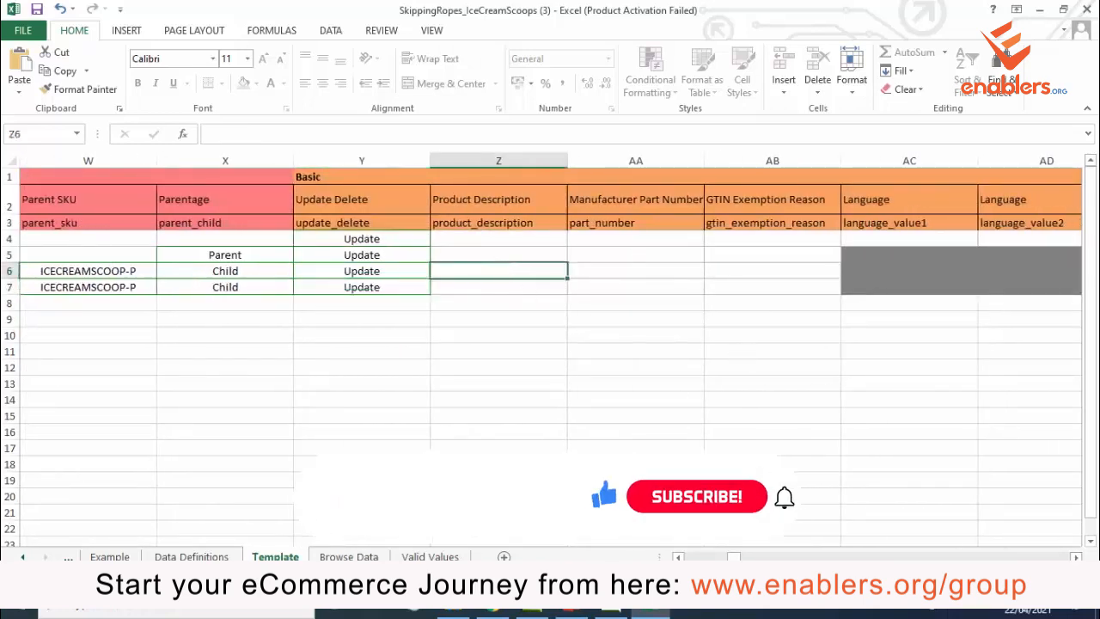
scroll(825, 393, "right", 10)
scroll(897, 521, "right", 8)
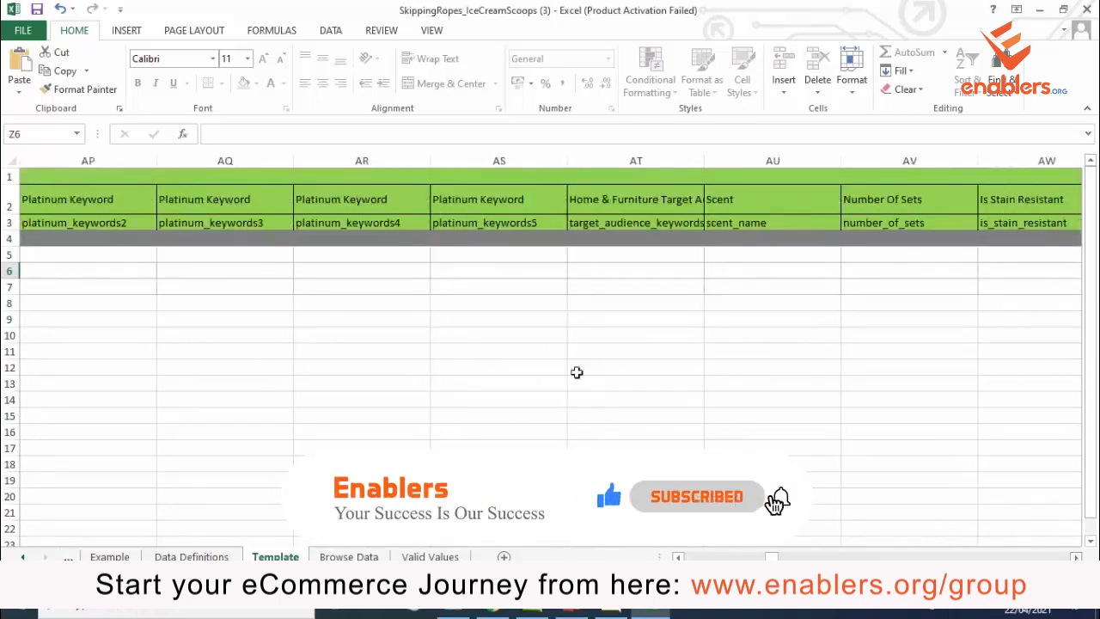
scroll(577, 373, "right", 1)
scroll(550, 351, "right", 9)
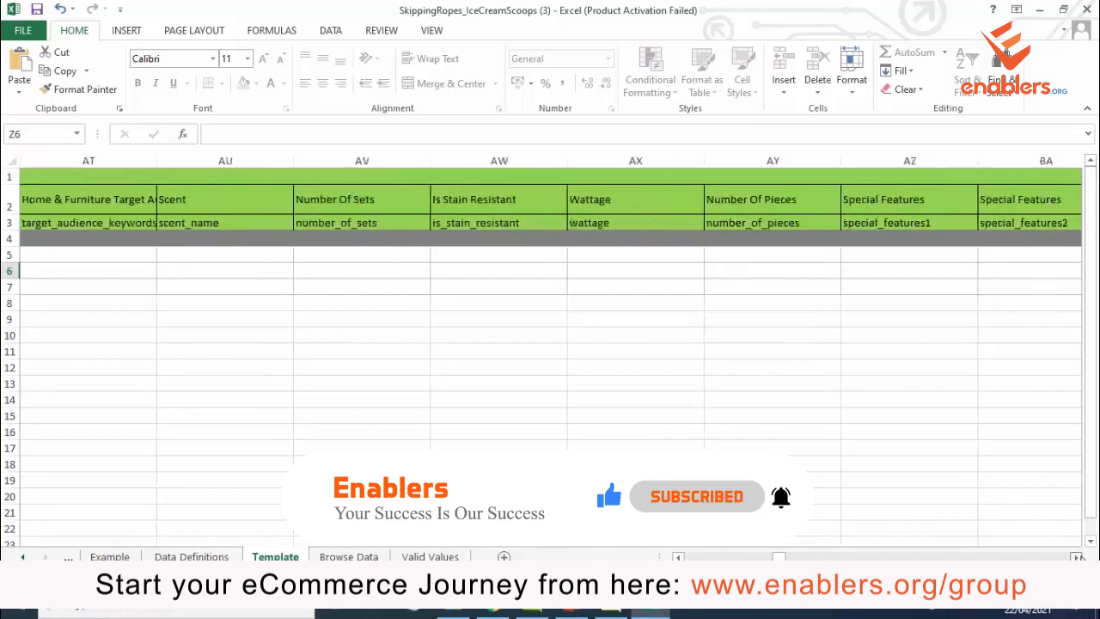
scroll(550, 351, "right", 12)
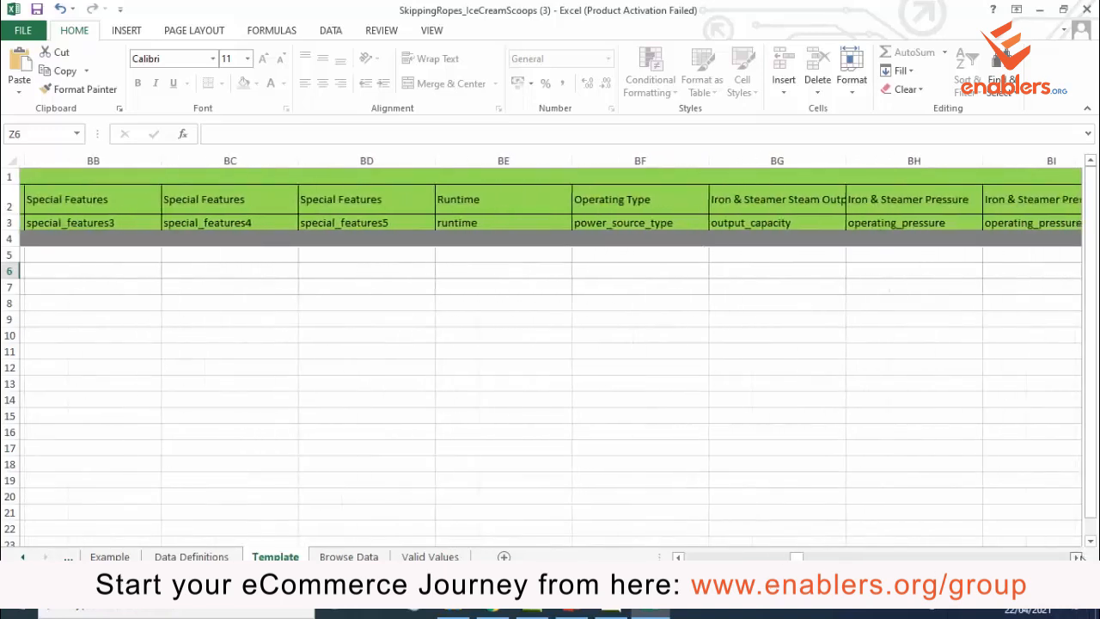
scroll(550, 350, "right", 15)
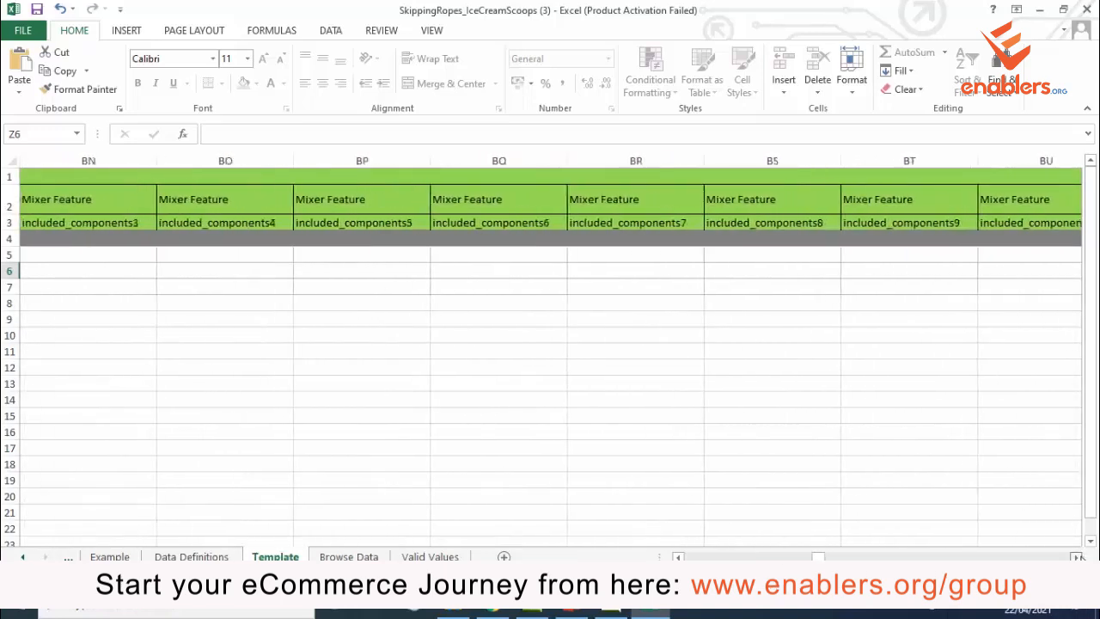
scroll(550, 351, "right", 10)
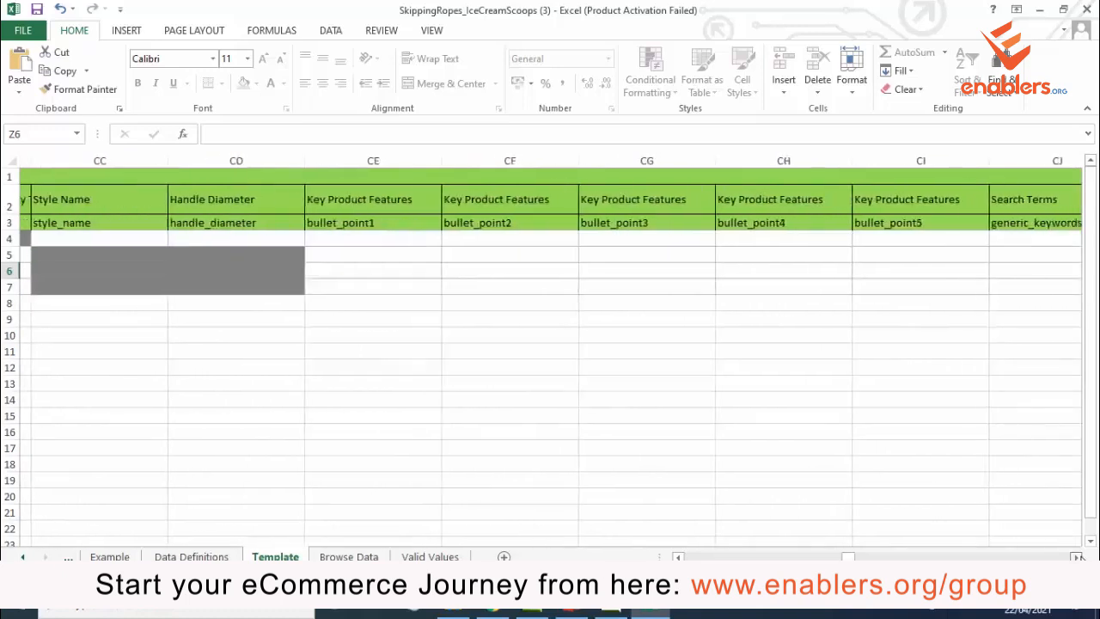
scroll(550, 350, "right", 5)
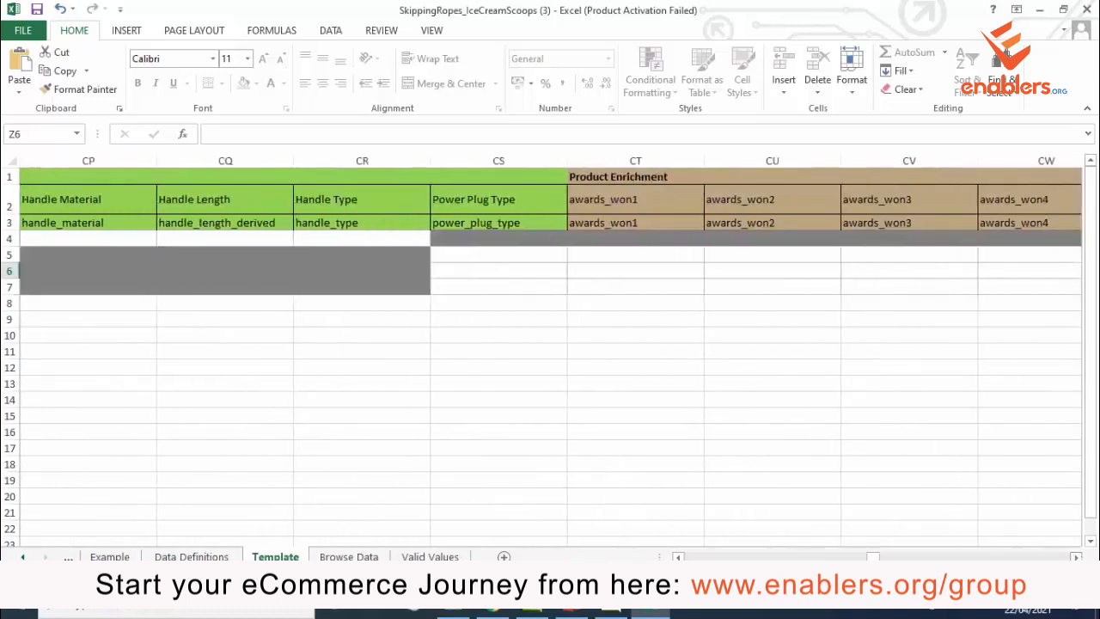
scroll(550, 351, "left", 6)
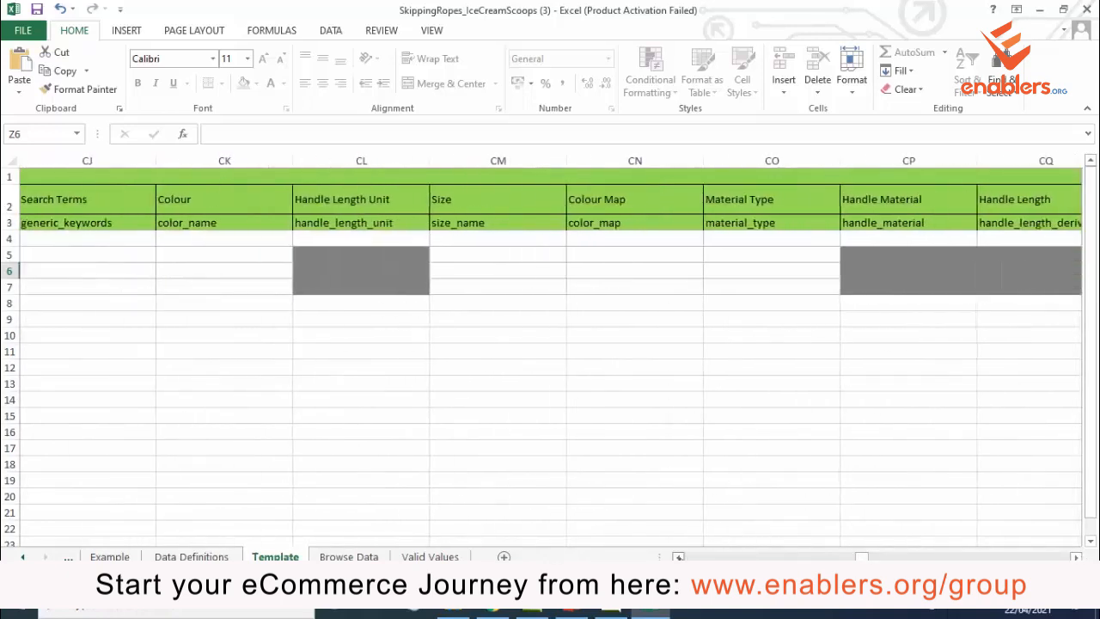
scroll(550, 351, "left", 1)
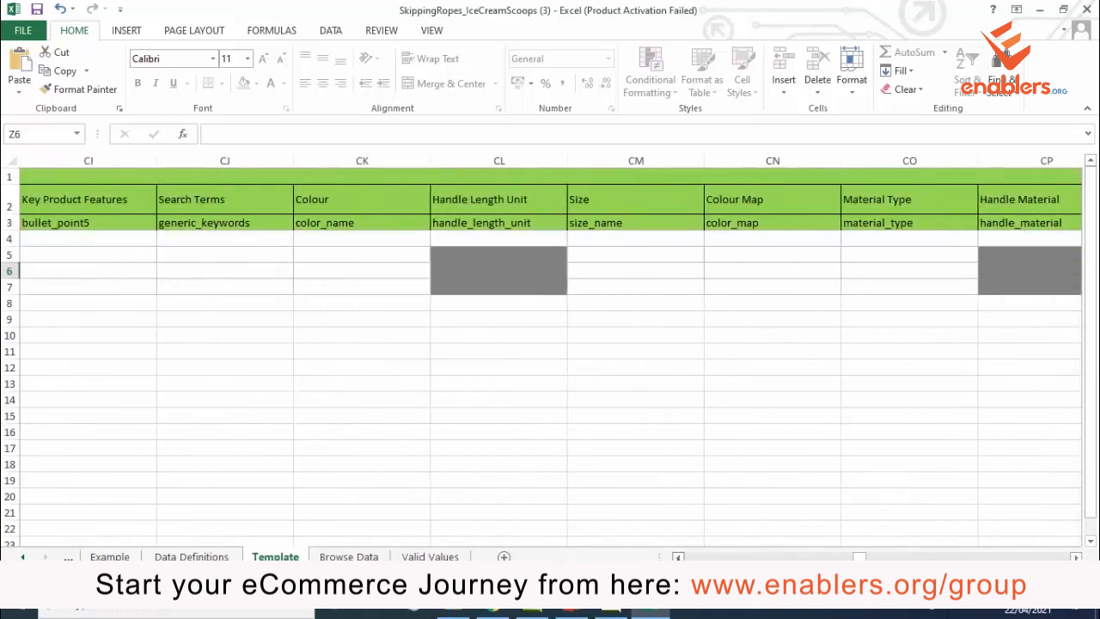
double_click(753, 269)
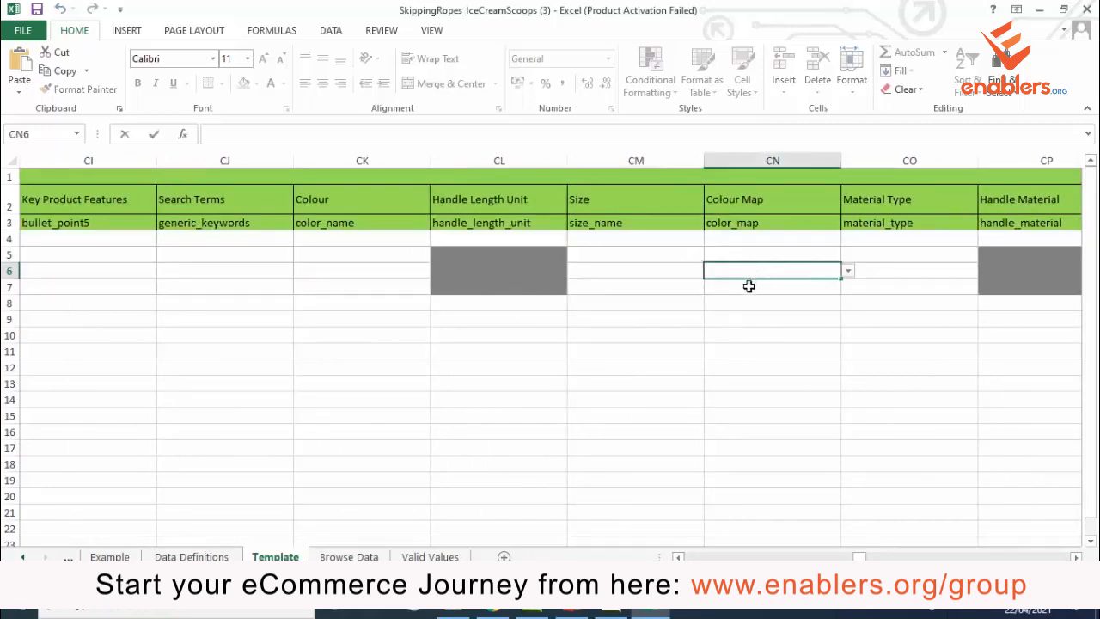
key("Return")
Examine the Product Enrichment, item dimension and Fulfillment columns further along the template.
scroll(749, 286, "right", 4)
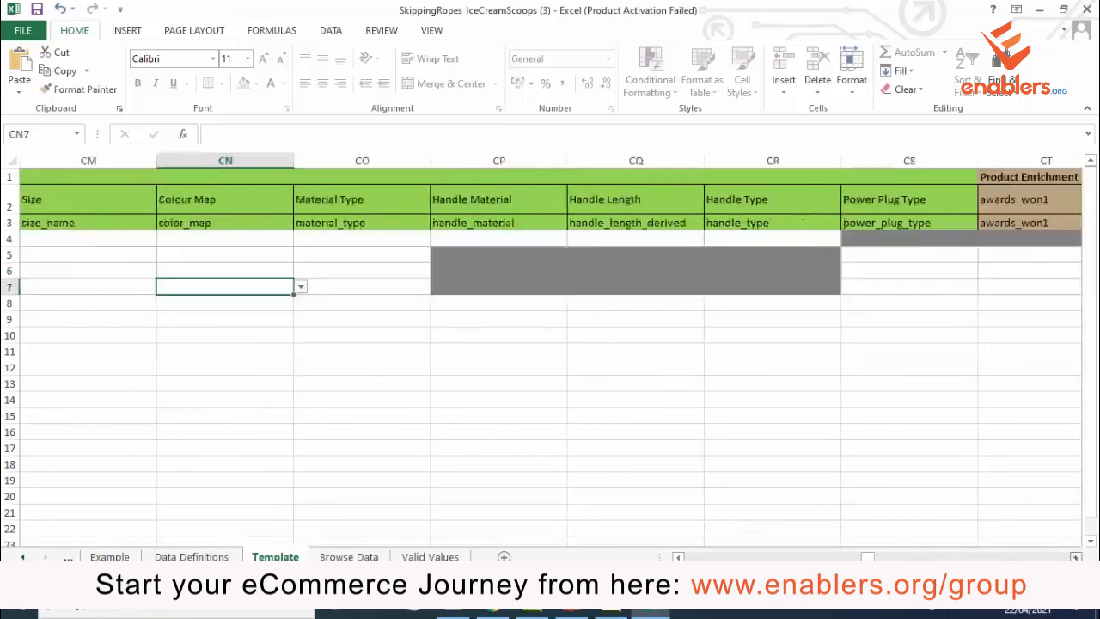
scroll(550, 344, "right", 15)
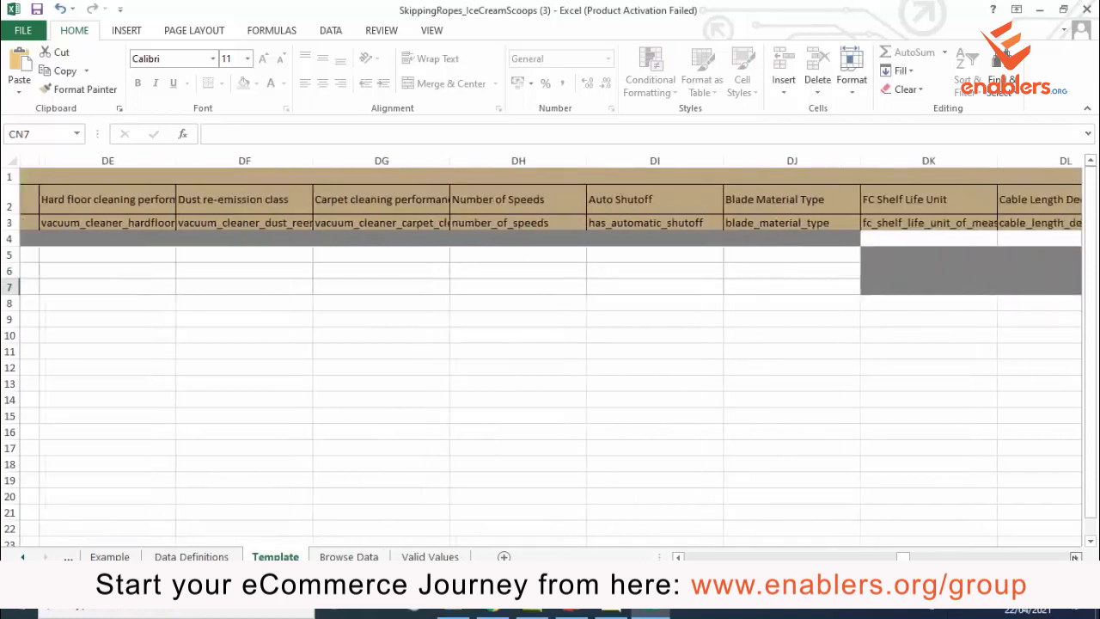
scroll(550, 344, "right", 13)
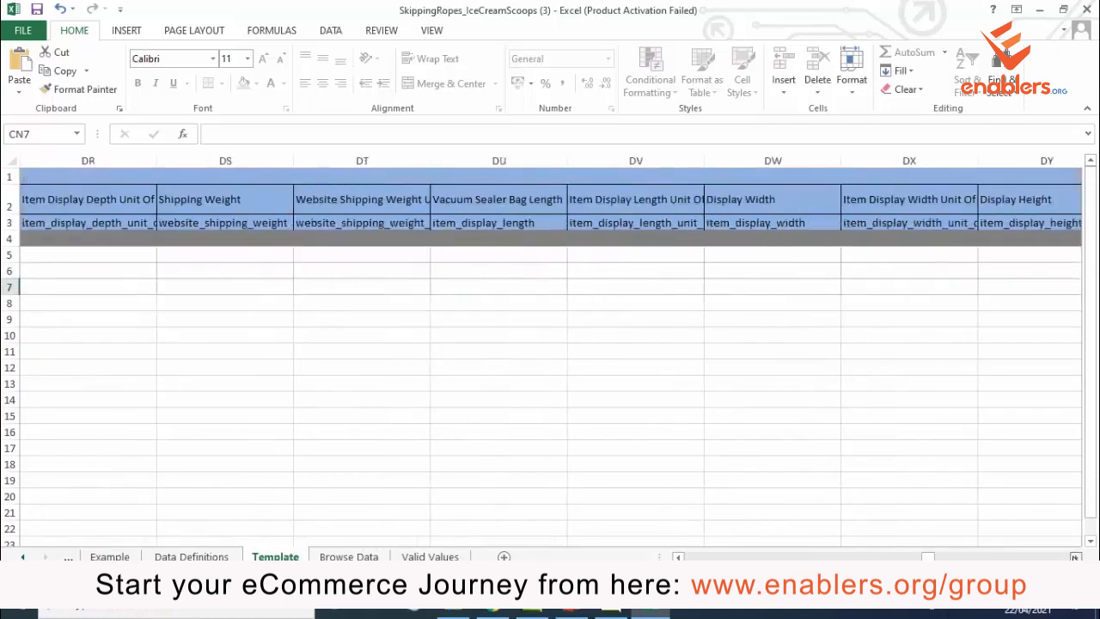
scroll(550, 343, "right", 10)
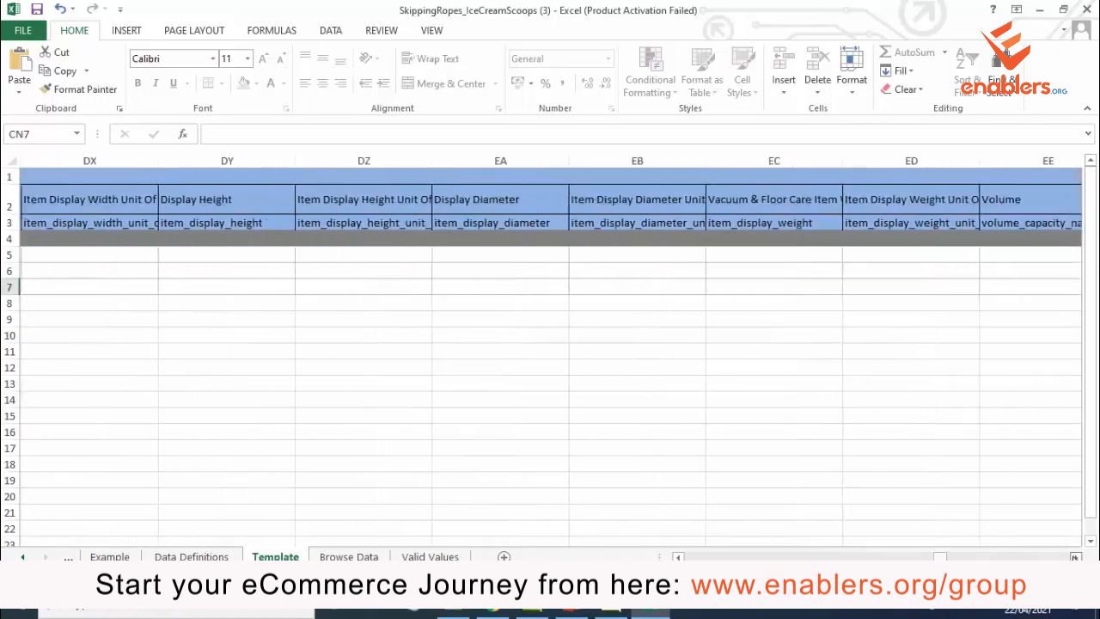
scroll(550, 344, "right", 14)
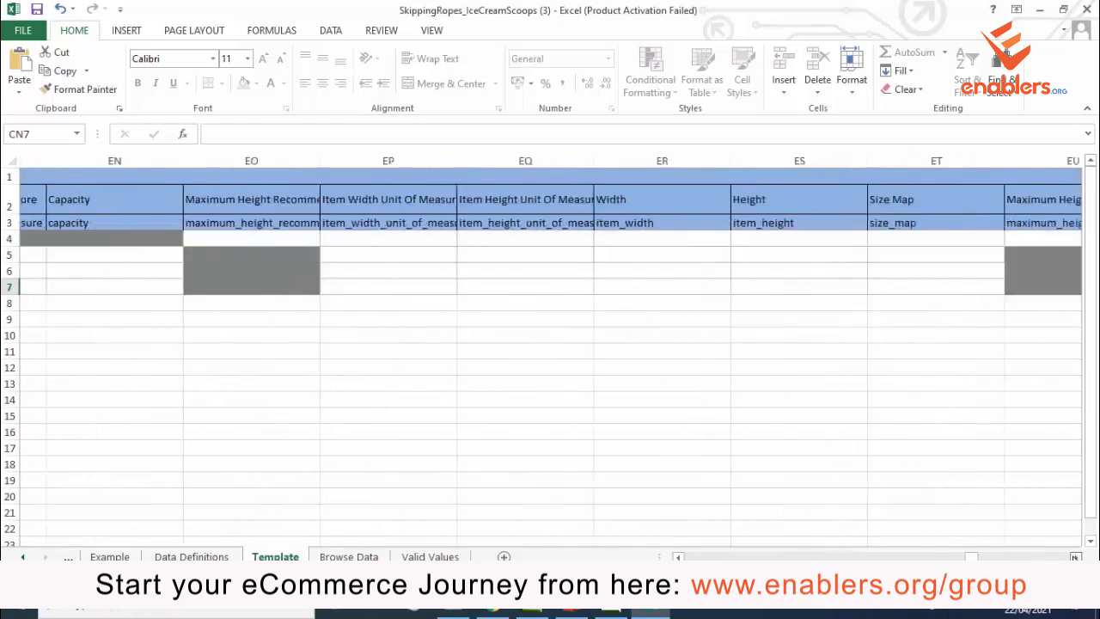
scroll(884, 465, "right", 7)
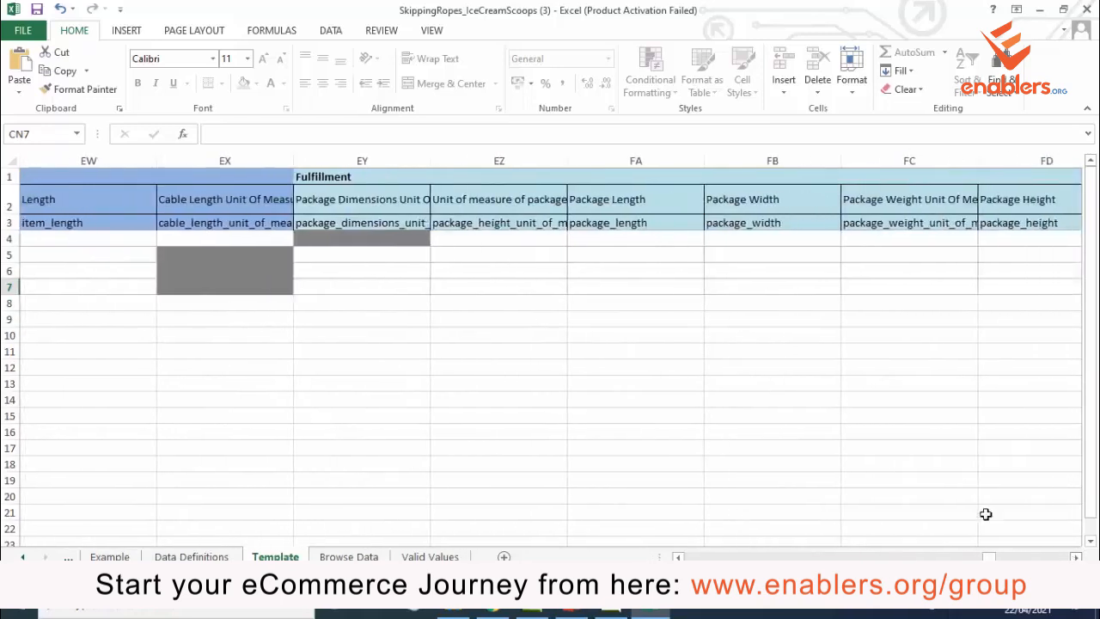
Set the Fulfillment Centre ID to AMAZON_EU for the parent and child scoops in rows 5, 6 and 7.
scroll(791, 285, "right", 4)
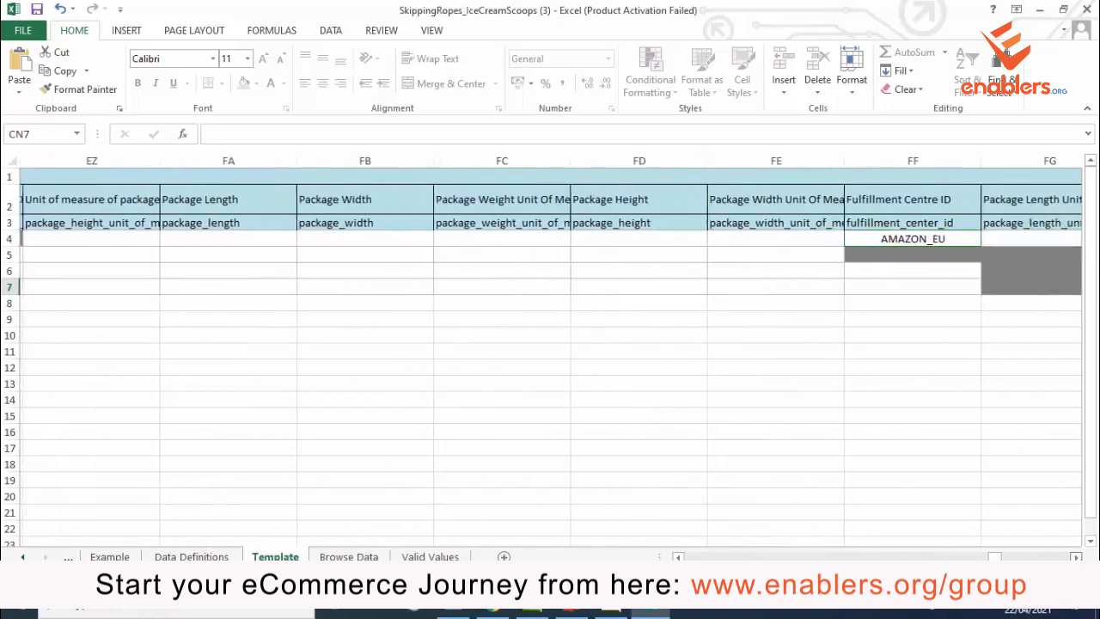
left_click(817, 256)
left_click(852, 253)
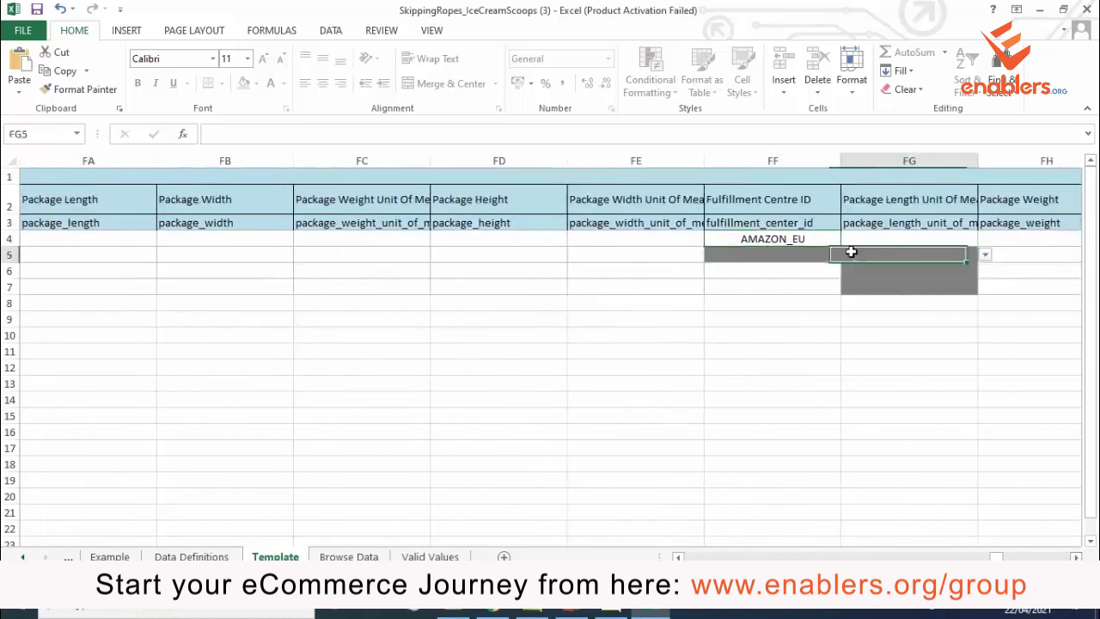
left_click(806, 264)
left_click(815, 257)
left_click(848, 255)
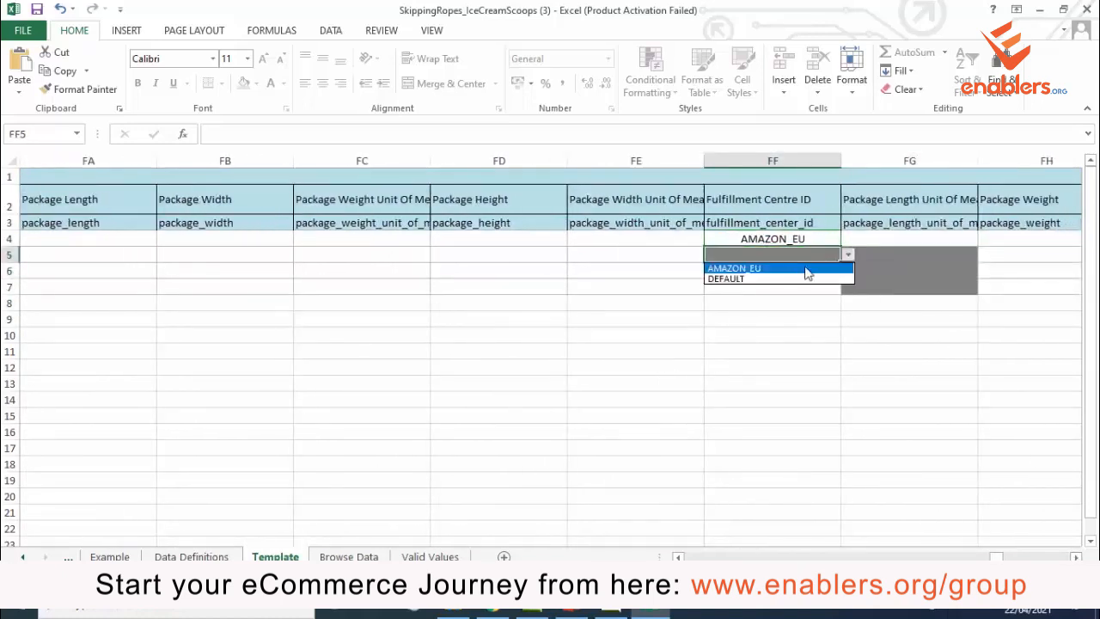
left_click(774, 264)
left_click(799, 270)
left_click(849, 270)
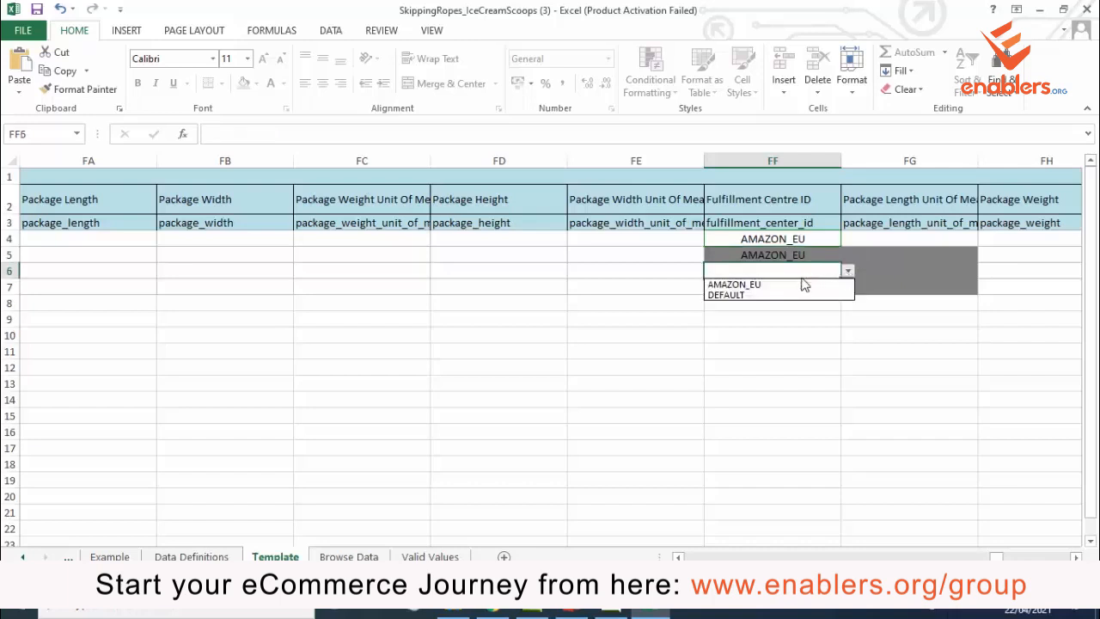
left_click(799, 285)
left_click(821, 286)
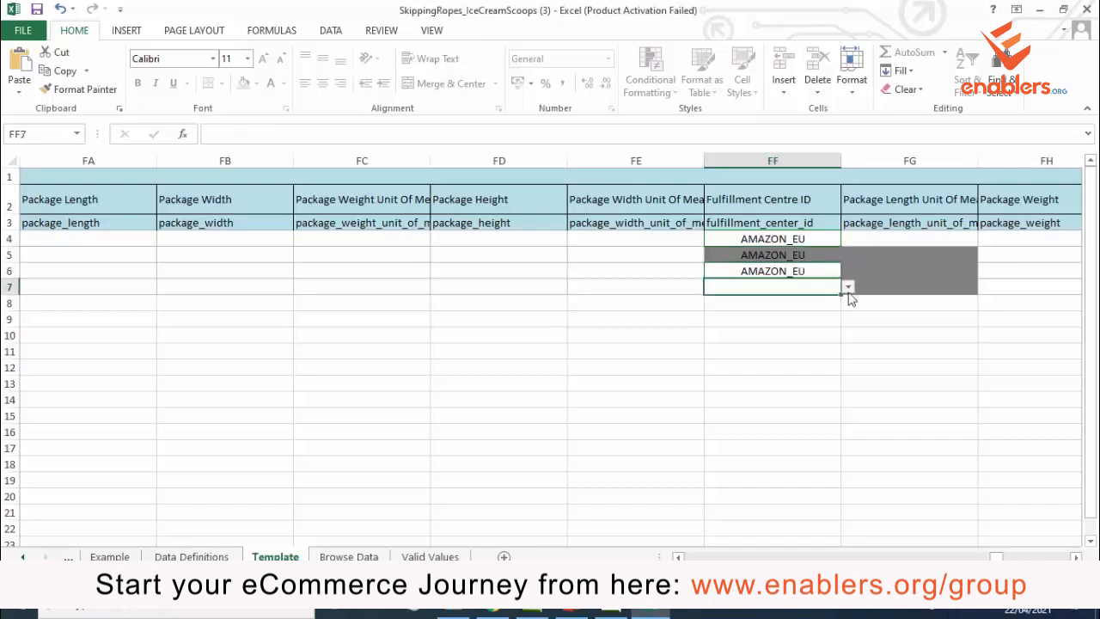
left_click(847, 287)
left_click(770, 298)
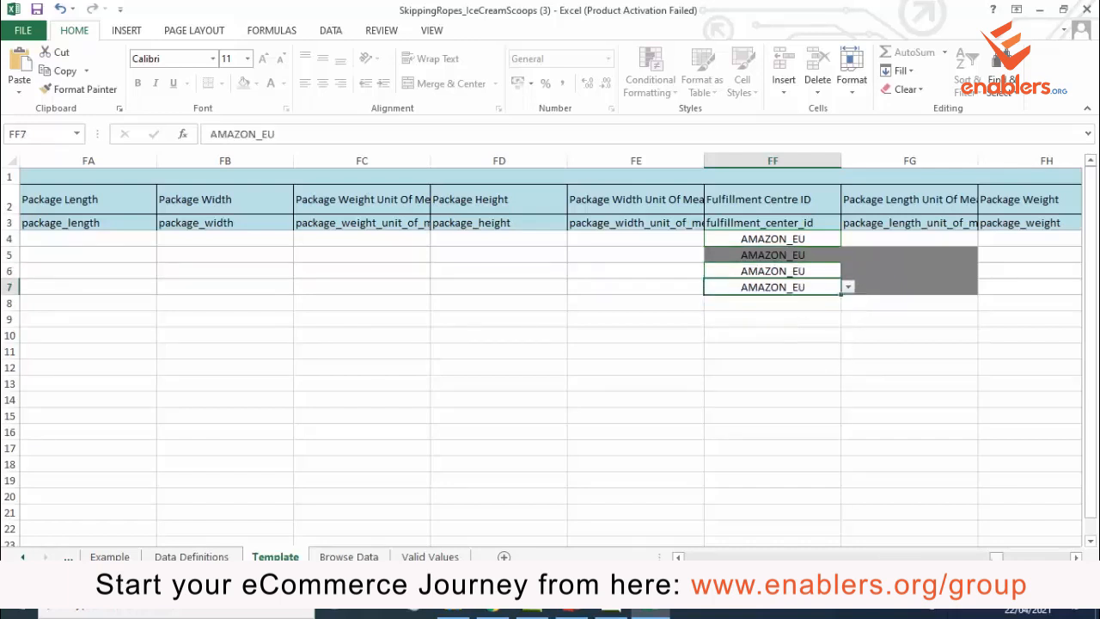
Save a copy of the completed template to the Desktop as an Excel Workbook named SkippingRopes_IceCreamScoops (3).
left_click_drag(997, 558, 698, 518)
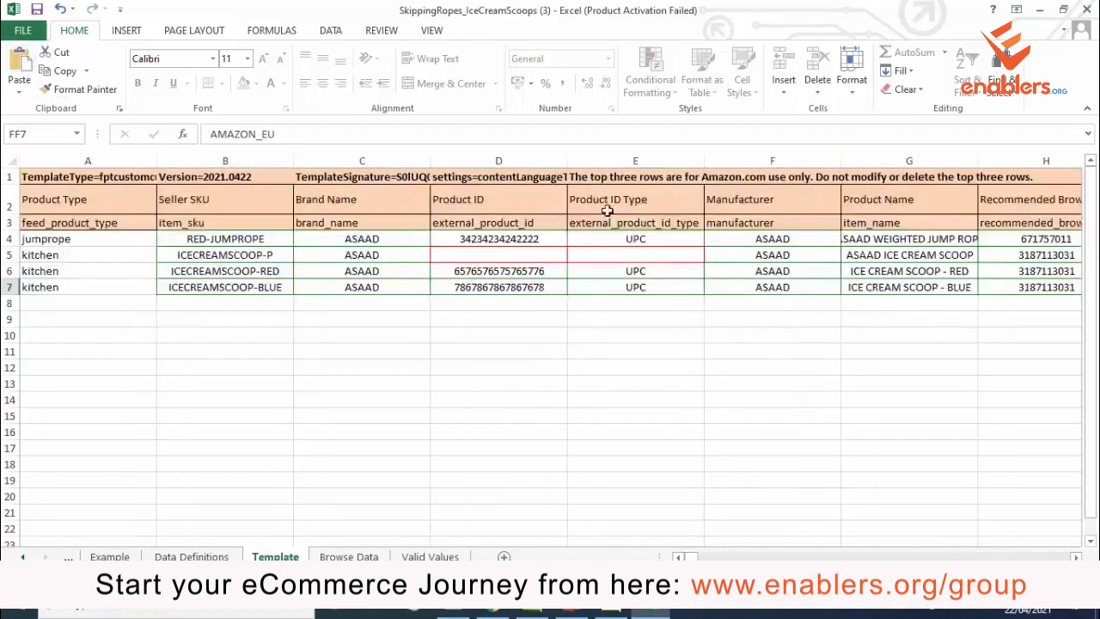
left_click(23, 30)
left_click(36, 192)
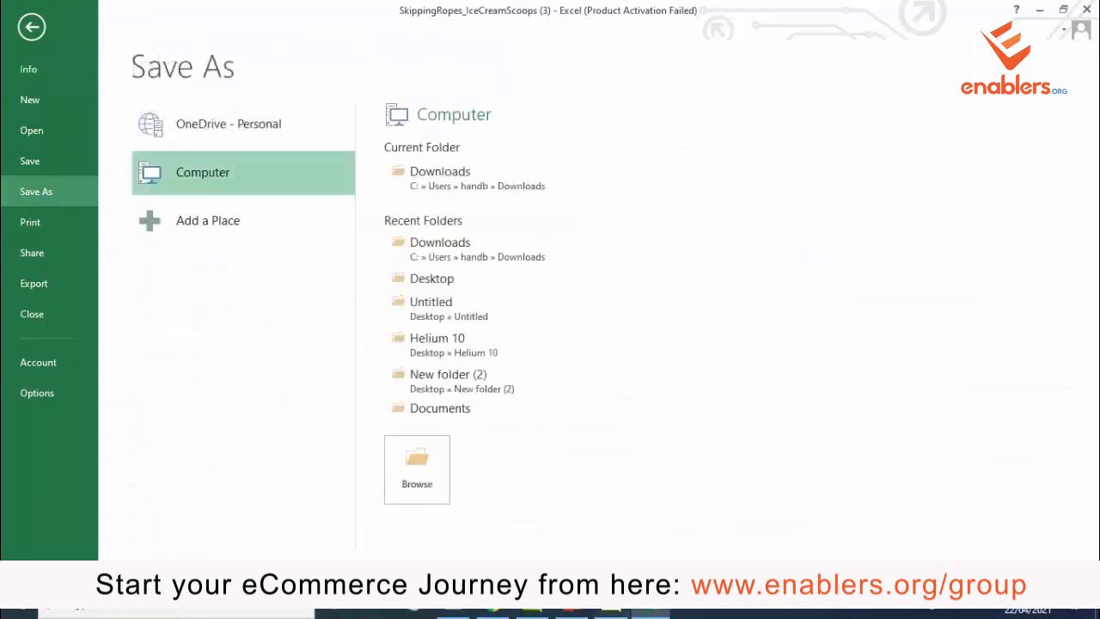
left_click(413, 473)
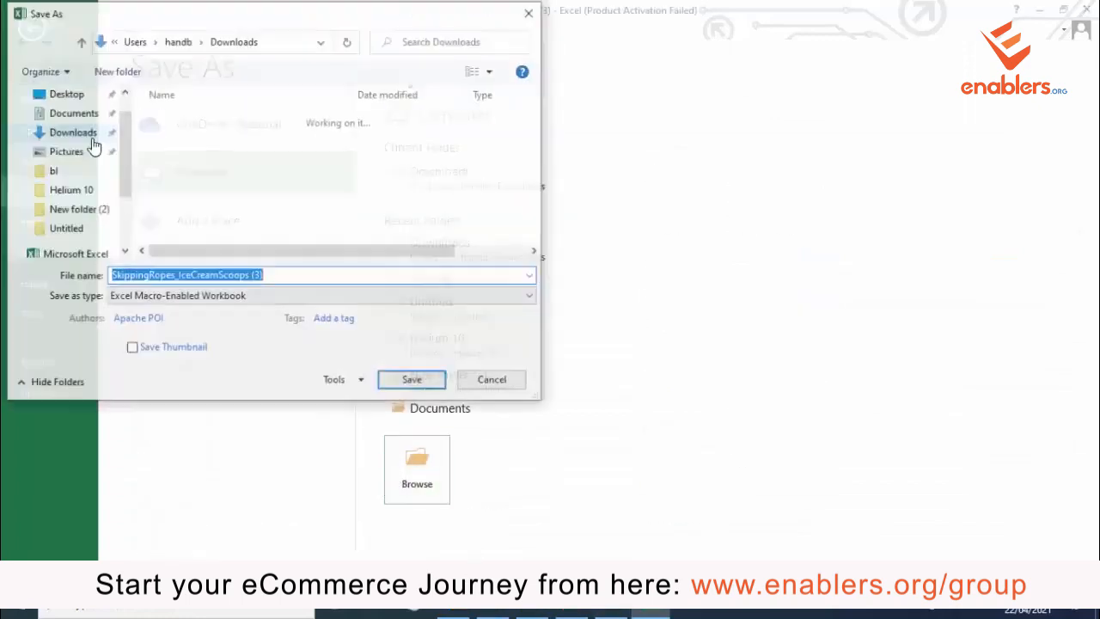
left_click(62, 92)
left_click(204, 297)
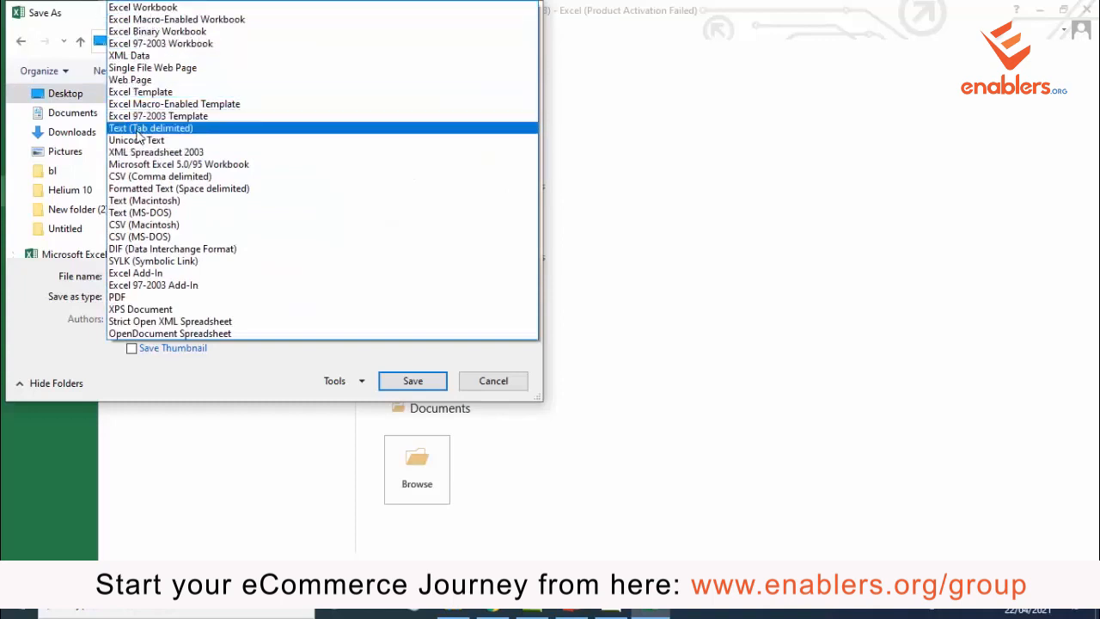
left_click(154, 8)
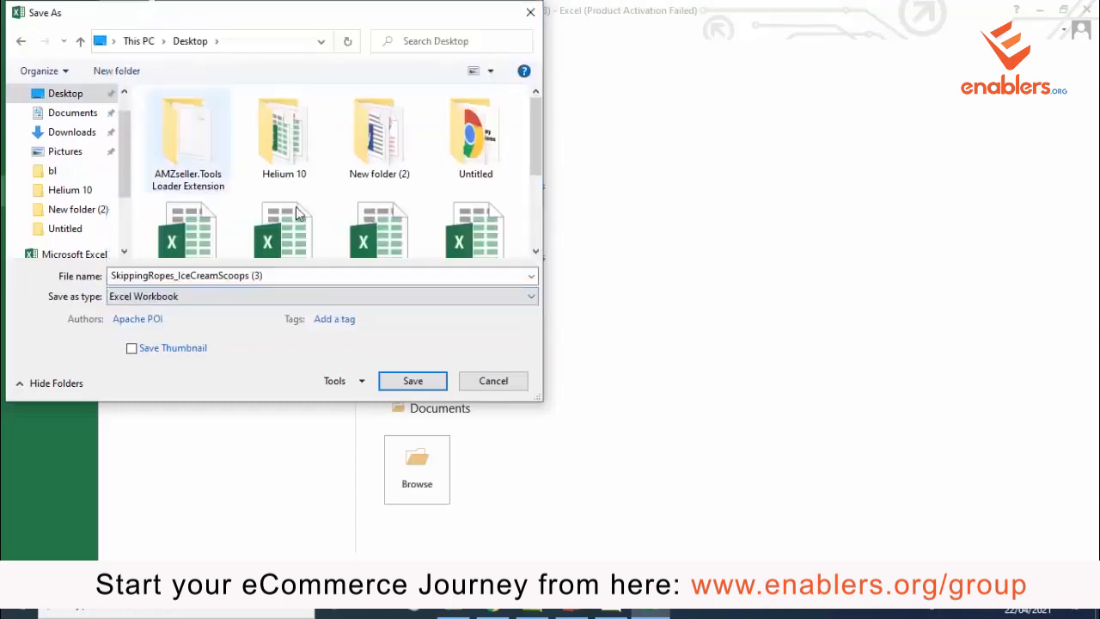
left_click(411, 381)
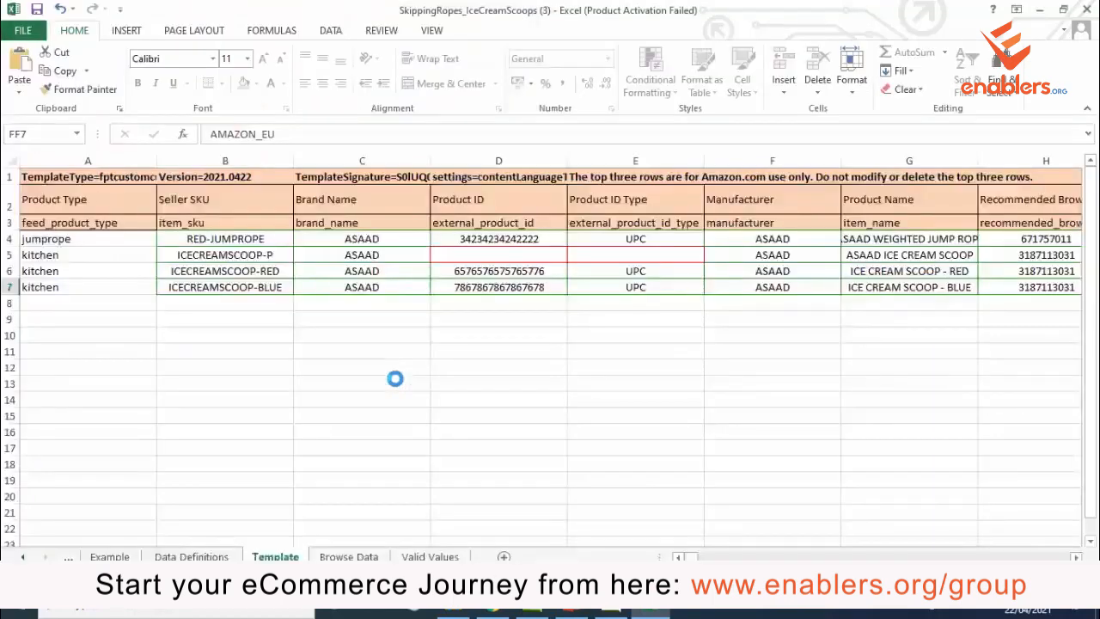
Switch to Seller Central in the browser and open the inventory file upload page under Add Products via Upload.
left_click(494, 615)
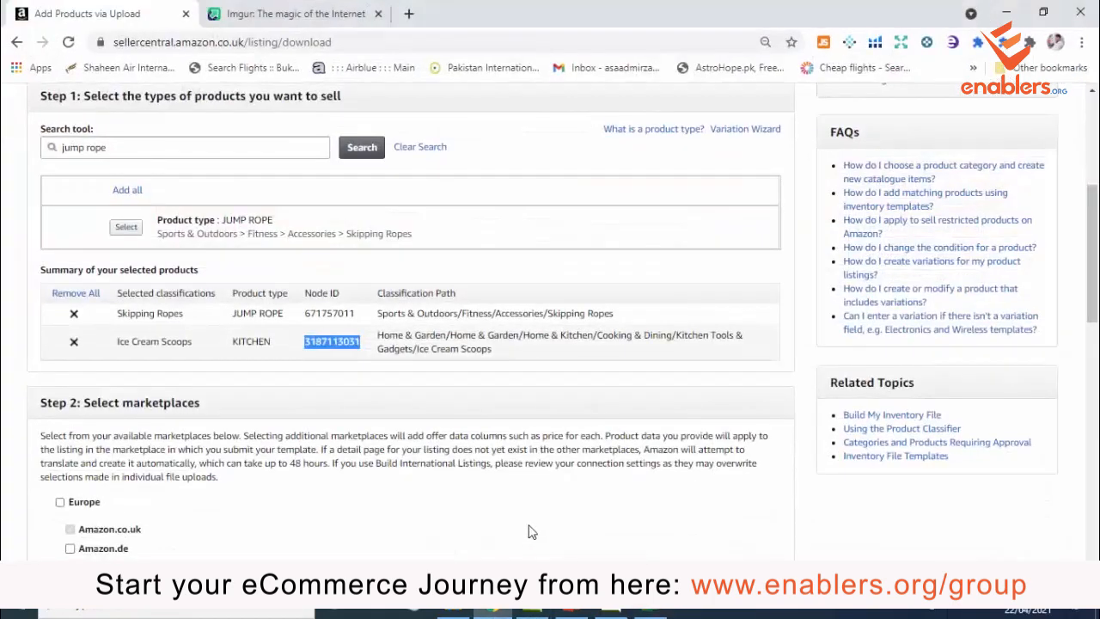
scroll(533, 531, "up", 4)
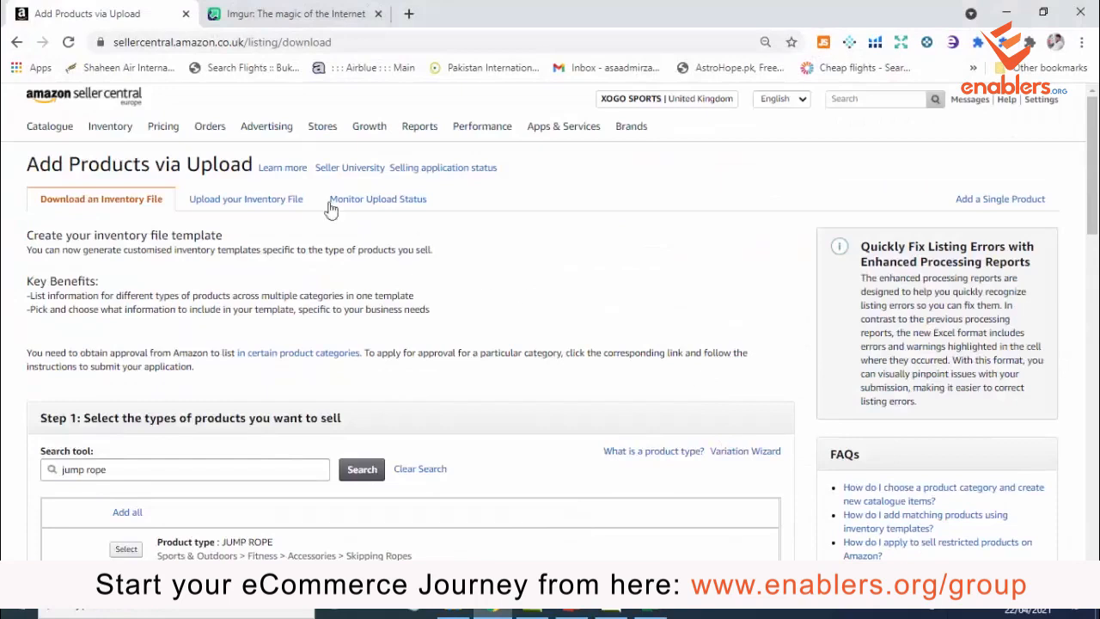
mouse_move(110, 127)
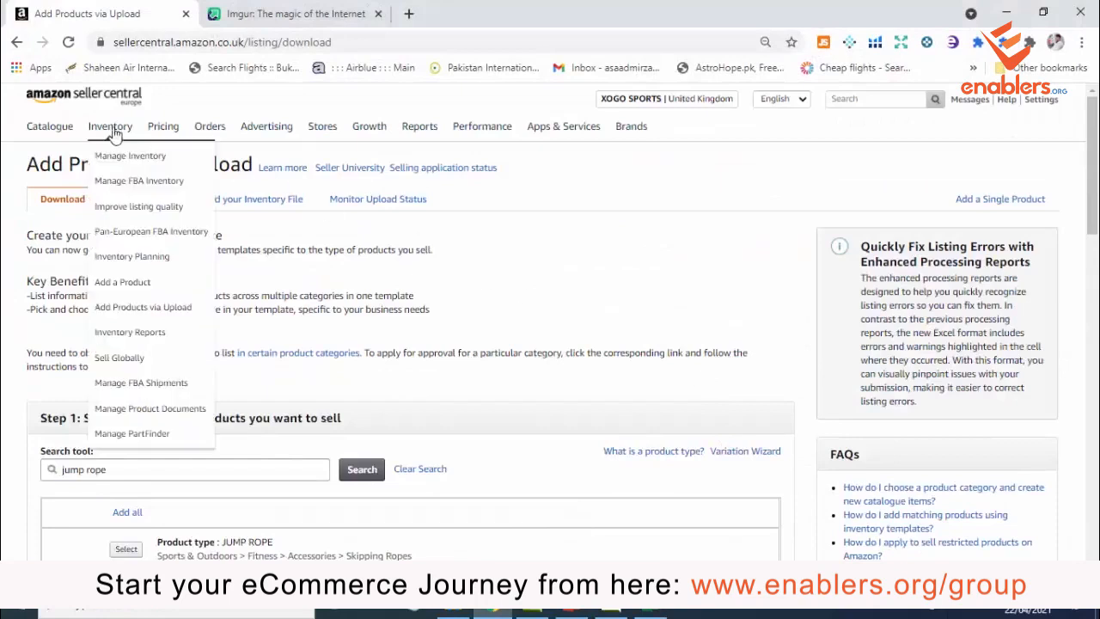
left_click(177, 309)
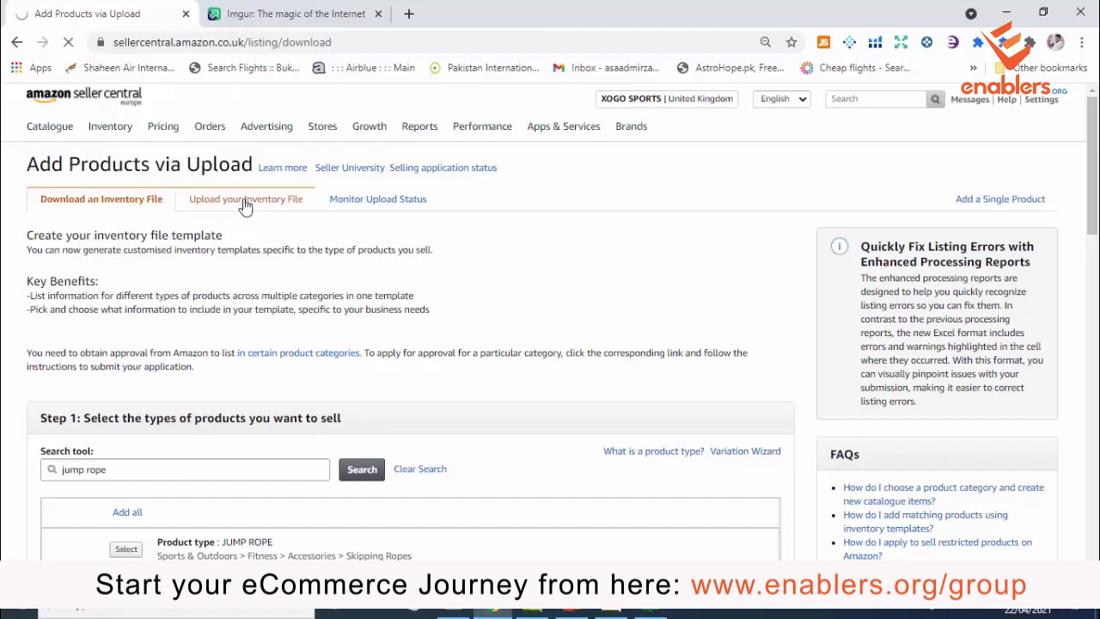
scroll(327, 249, "down", 2)
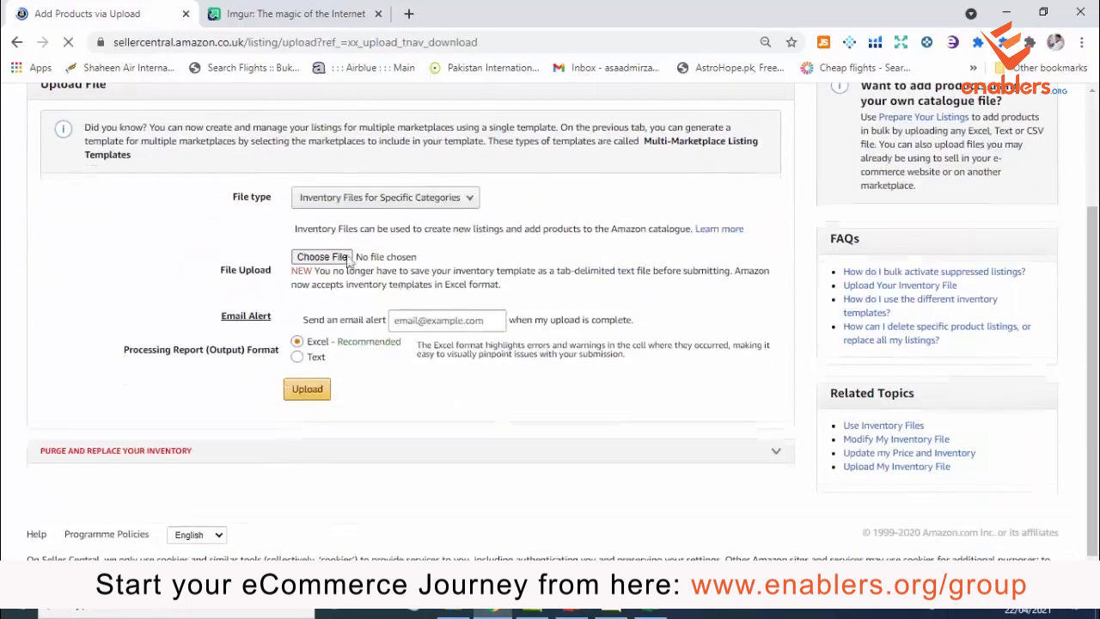
Keep the file type Inventory Files for Specific Categories and choose SkippingRopes_IceCreamScoops (3).xlsx from the Desktop as the upload file.
left_click(472, 201)
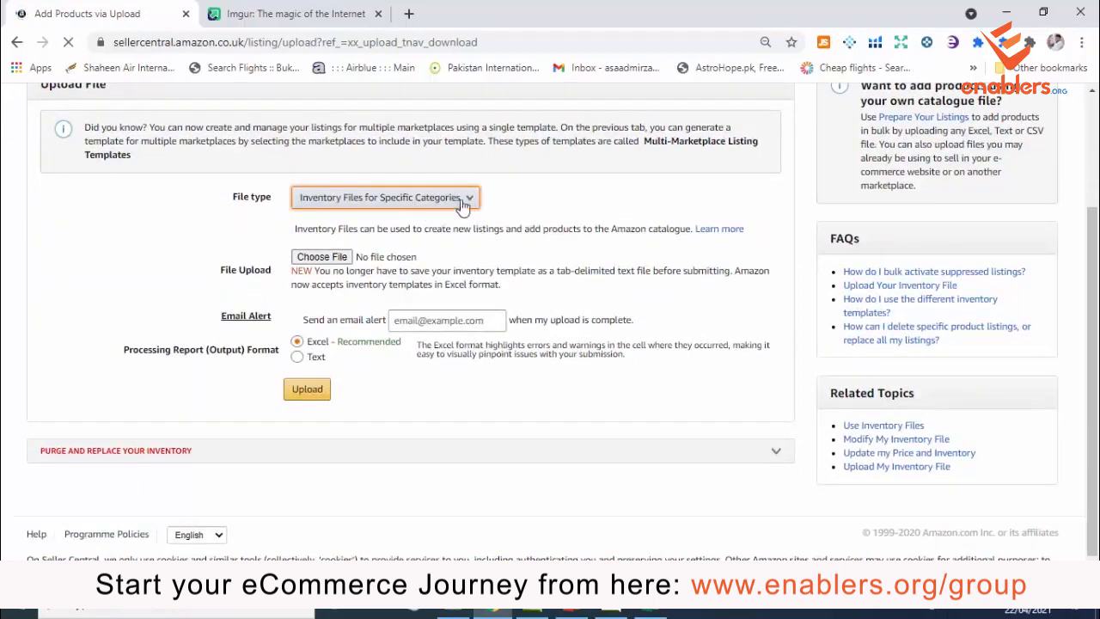
left_click(462, 203)
left_click(413, 201)
left_click(325, 259)
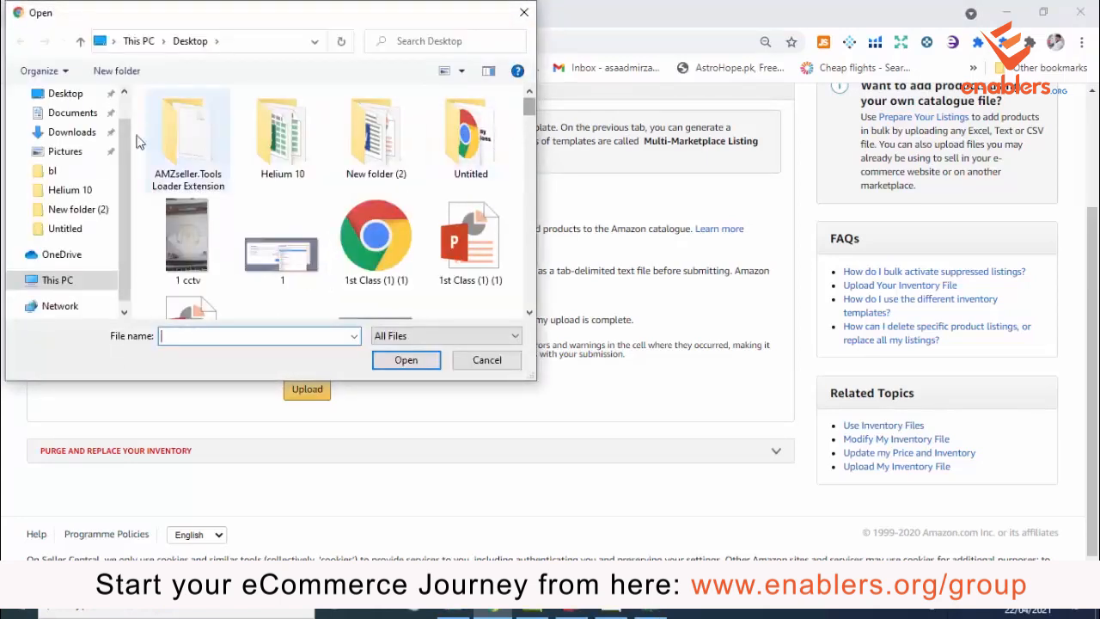
left_click(67, 95)
left_click_drag(528, 104, 545, 292)
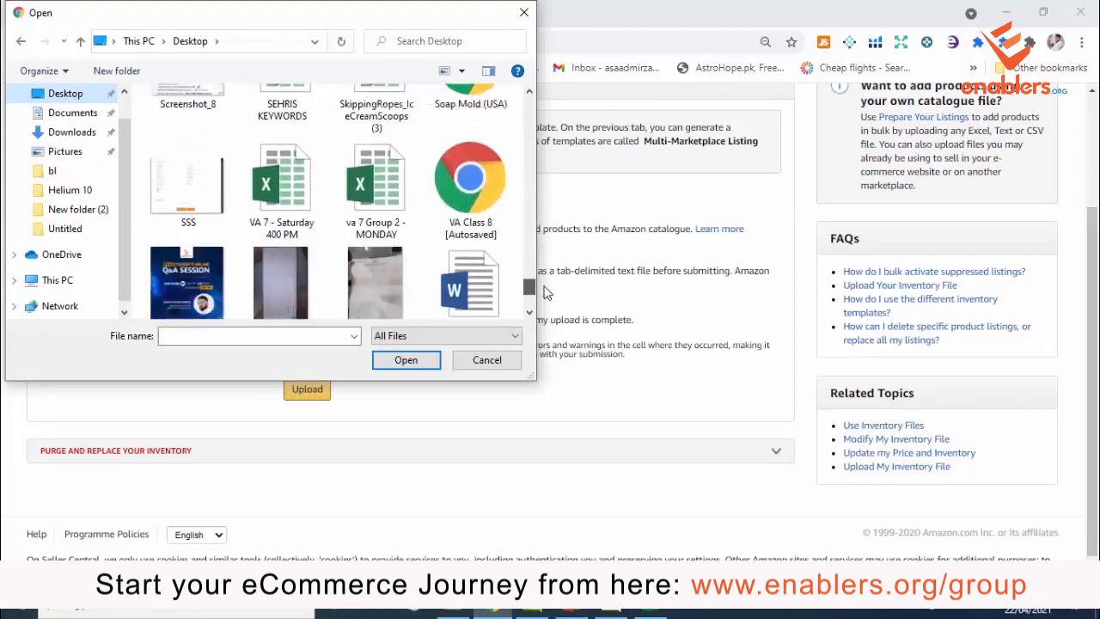
double_click(395, 111)
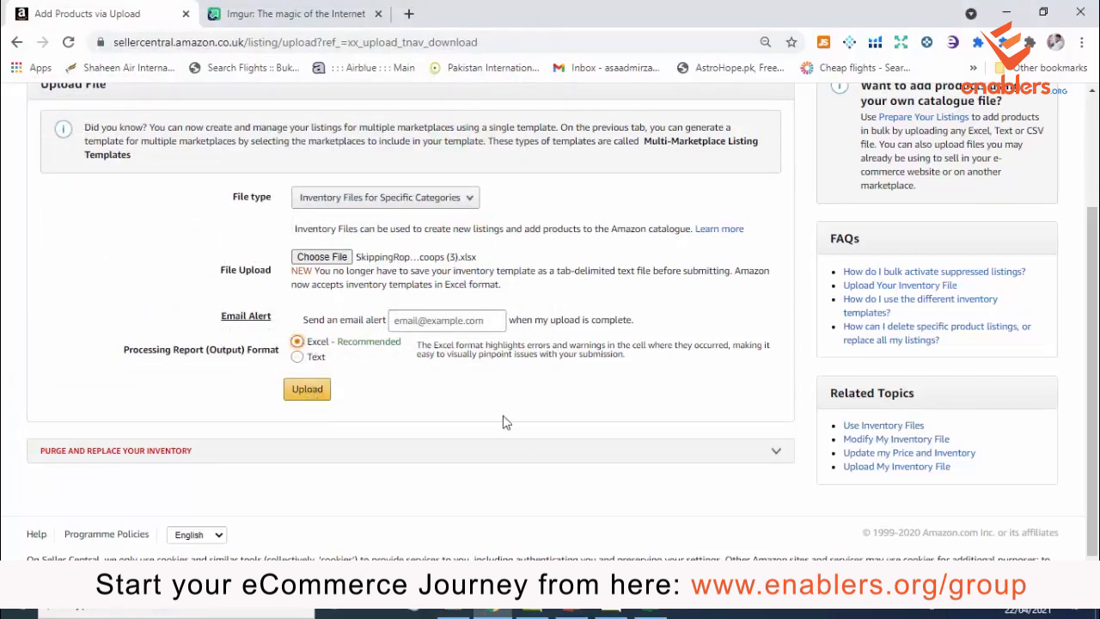
Switch back to the SkippingRopes_IceCreamScoops (3) template workbook in Excel.
scroll(497, 427, "up", 2)
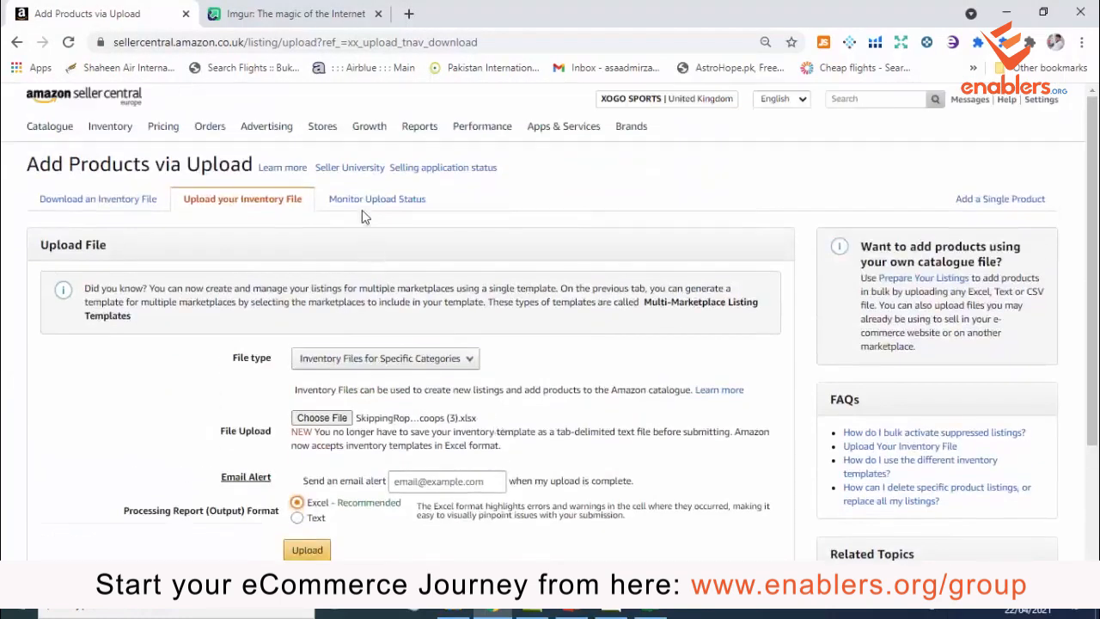
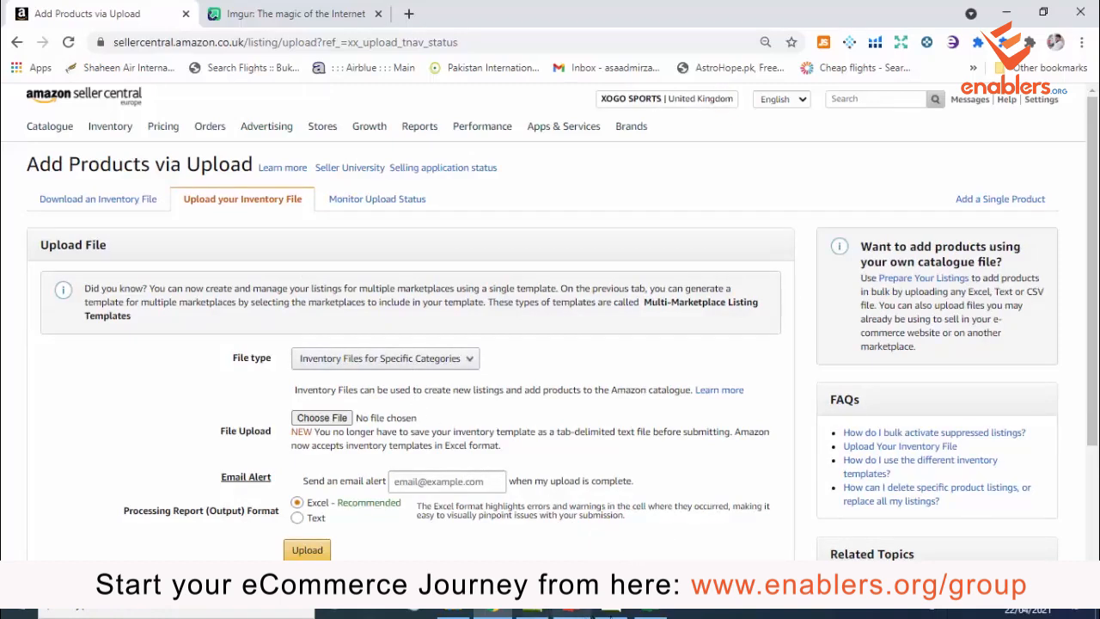
left_click(619, 503)
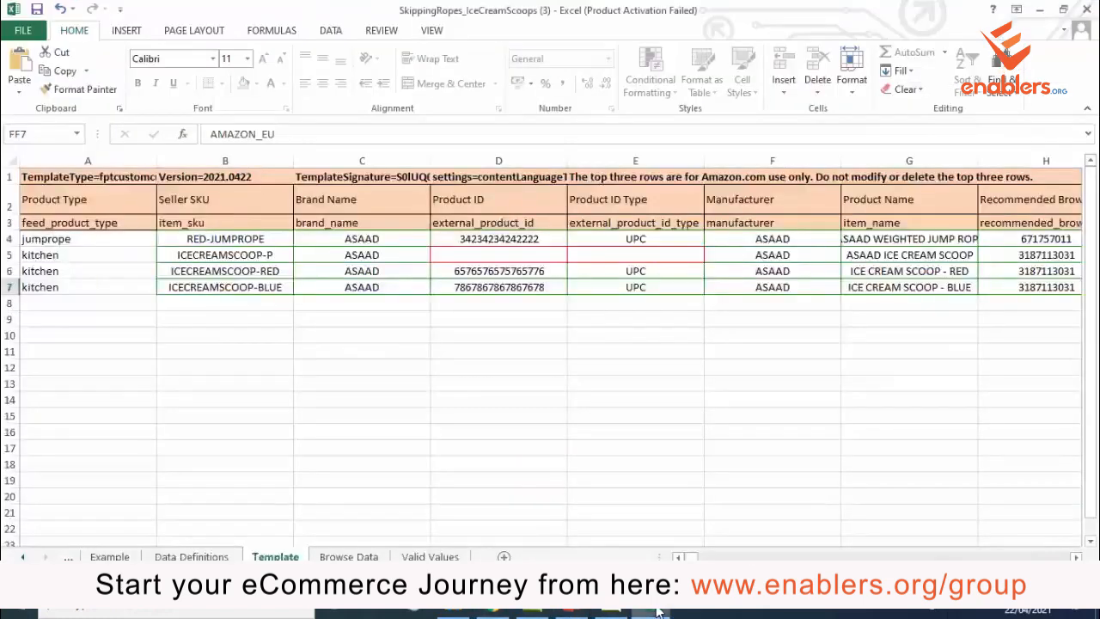